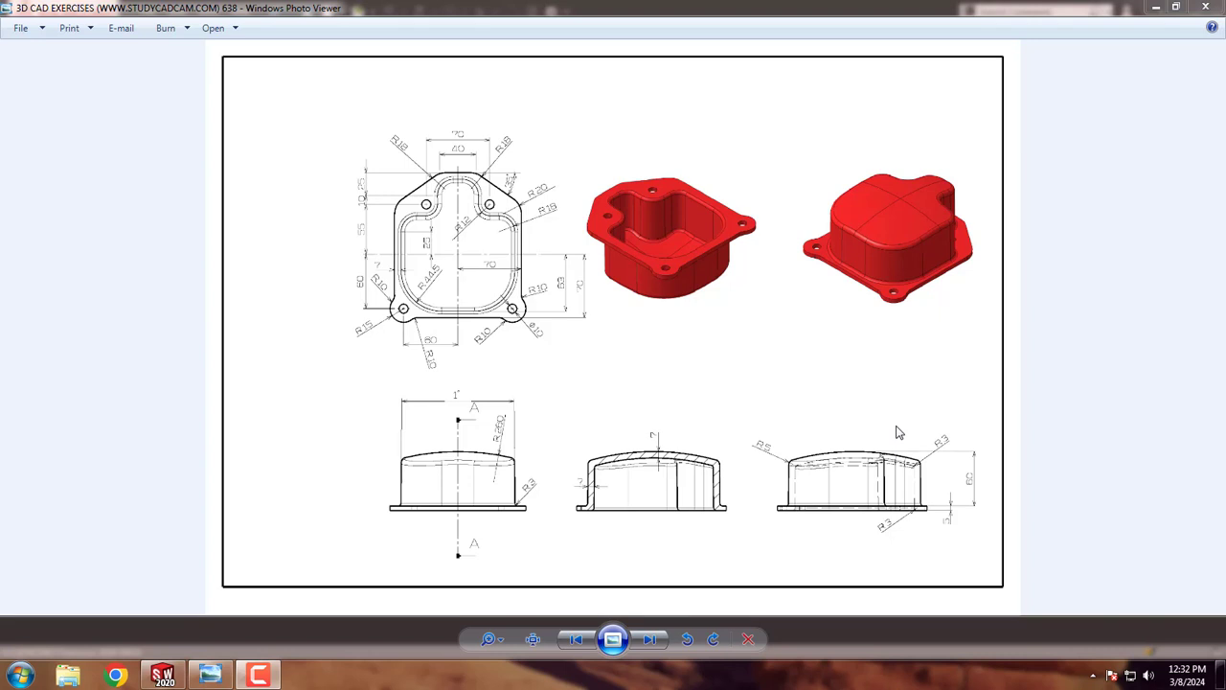
# Step: Zoom in on the plan view of the exercise 638 drawing in Windows Photo Viewer
pyautogui.scroll(1, 434, 250)
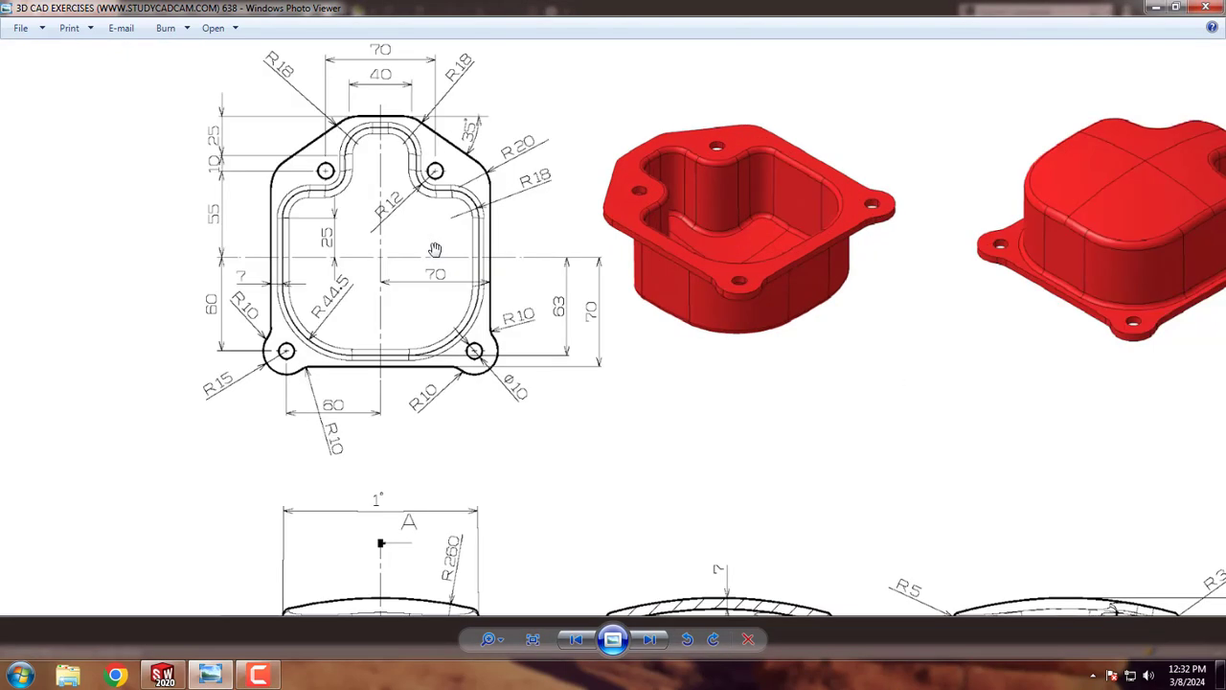
pyautogui.scroll(2, 460, 266)
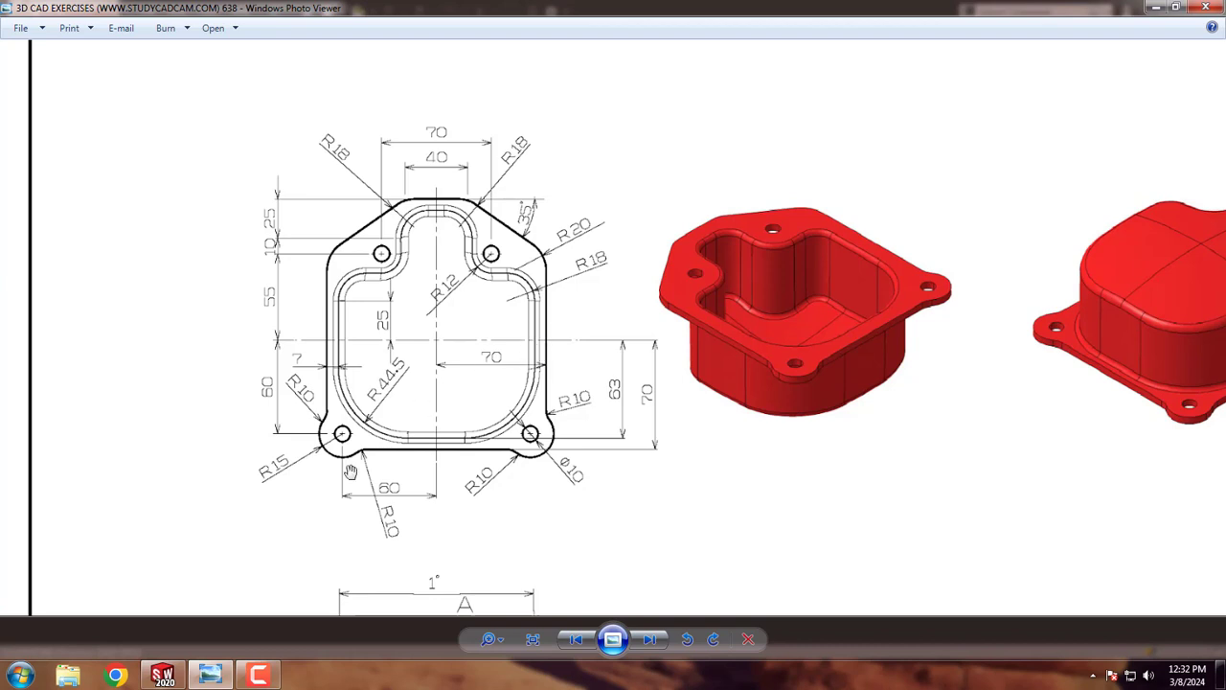
# Step: Create a new part and start a sketch on the Top Plane
pyautogui.click(167, 675)
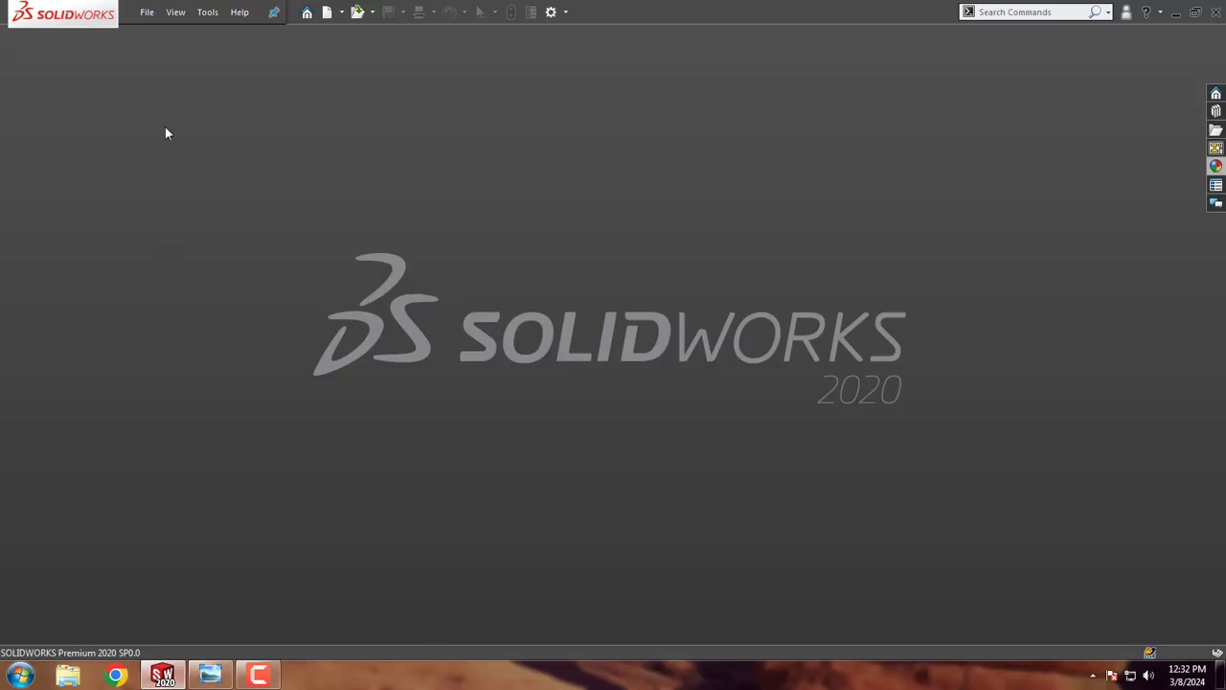
pyautogui.click(656, 492)
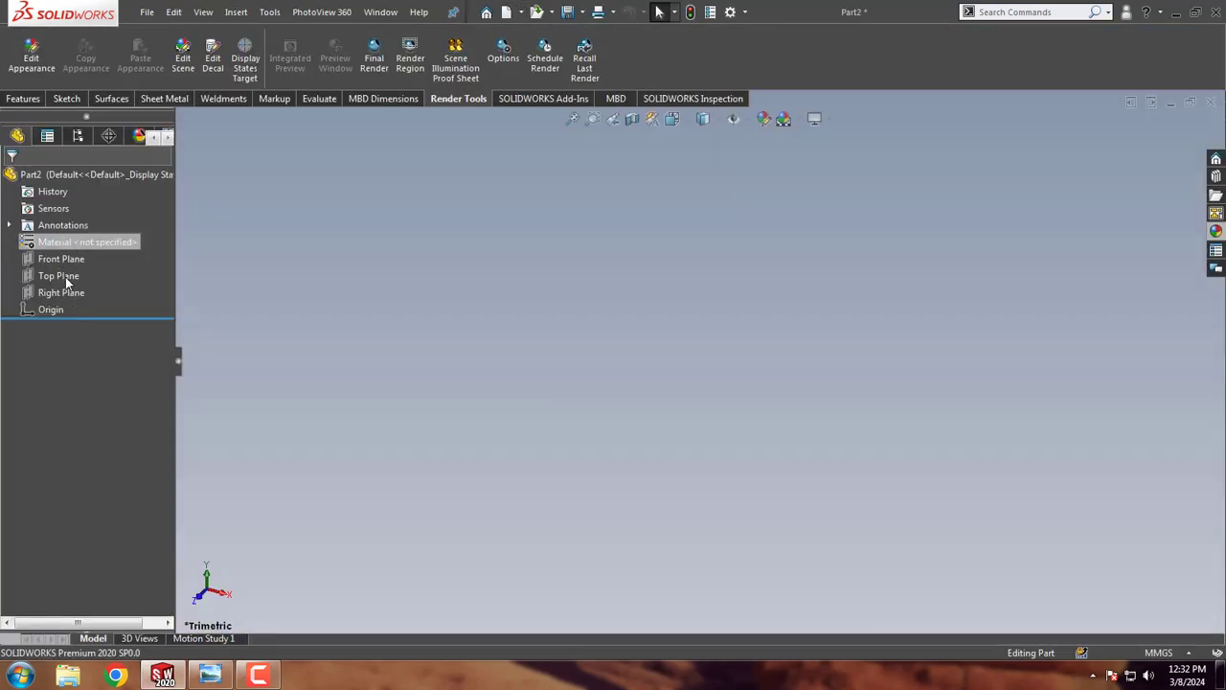
pyautogui.rightClick(58, 276)
pyautogui.click(101, 252)
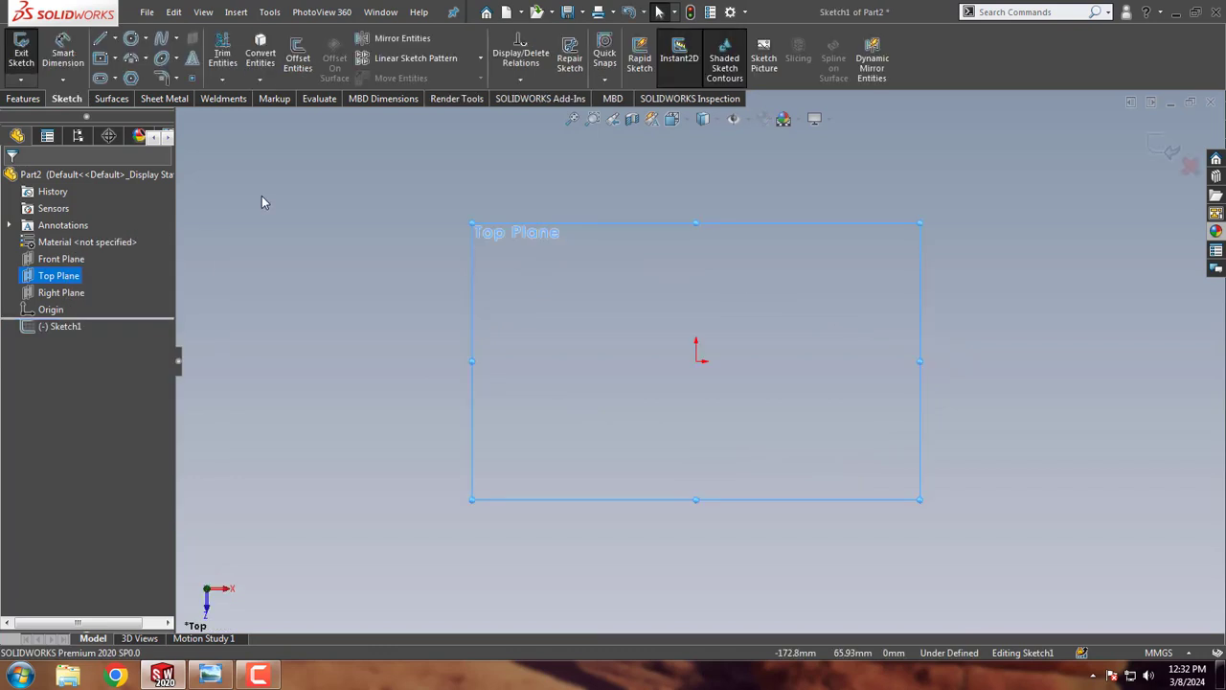
# Step: Draw a center rectangle at the origin and dimension its width to 120 mm
pyautogui.click(101, 58)
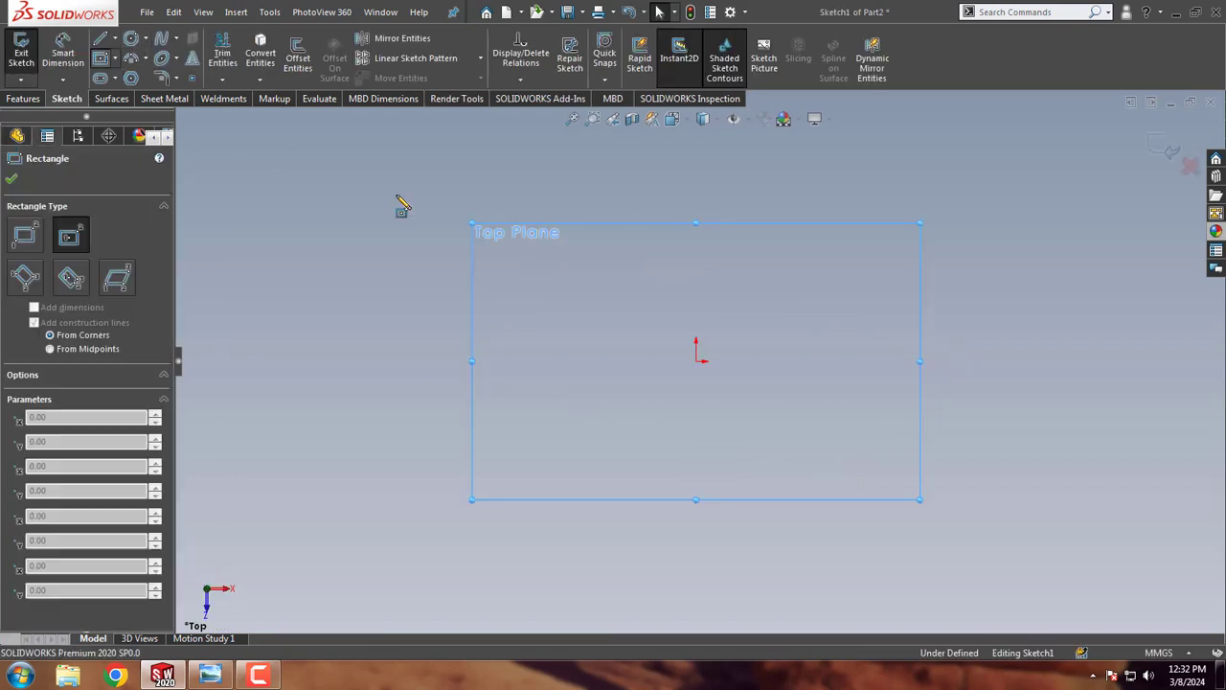
pyautogui.click(696, 361)
pyautogui.click(861, 178)
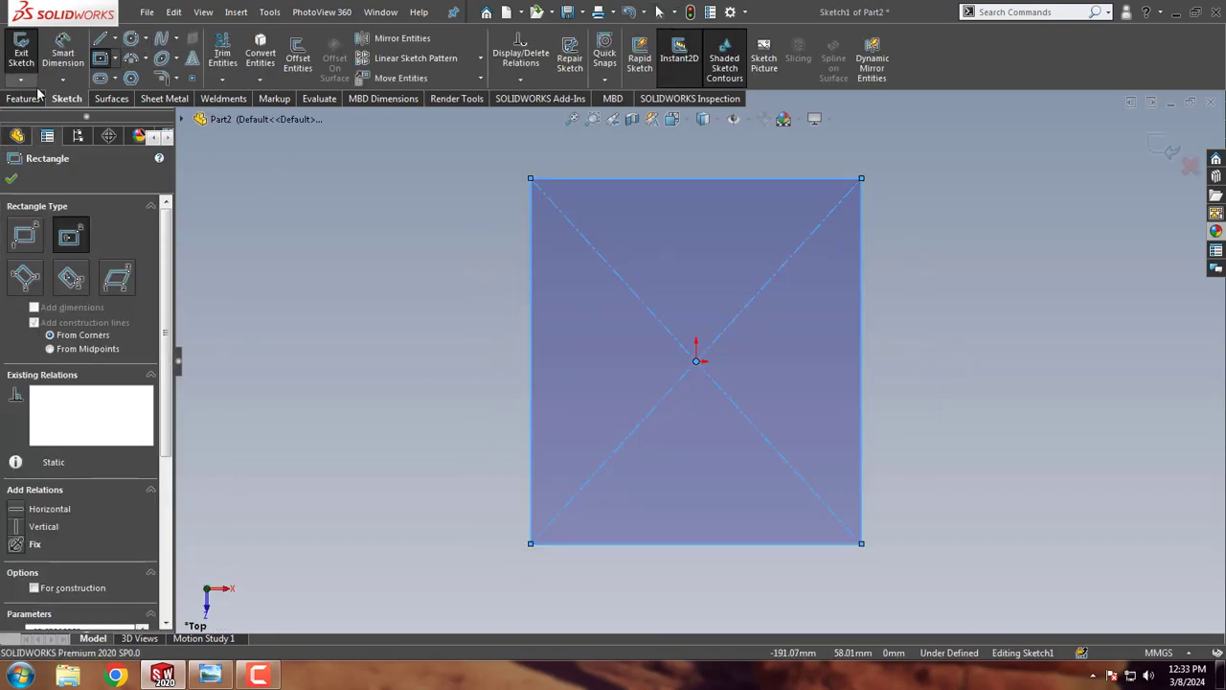
pyautogui.click(63, 55)
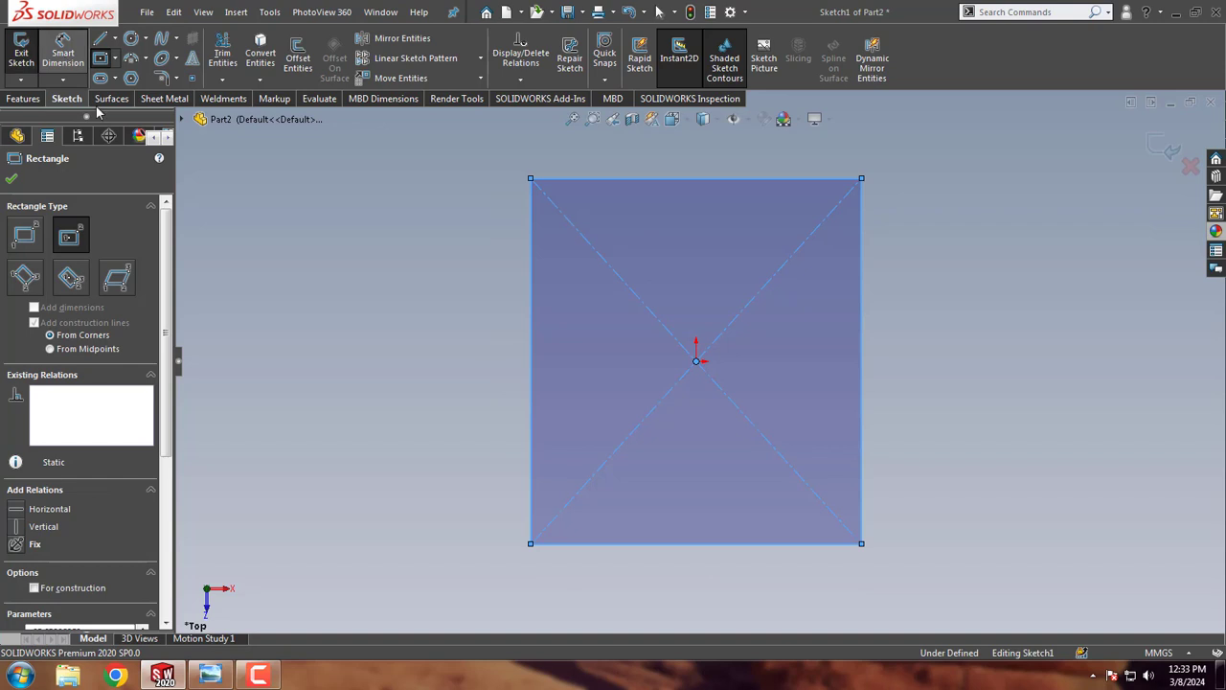
pyautogui.click(534, 375)
pyautogui.click(859, 411)
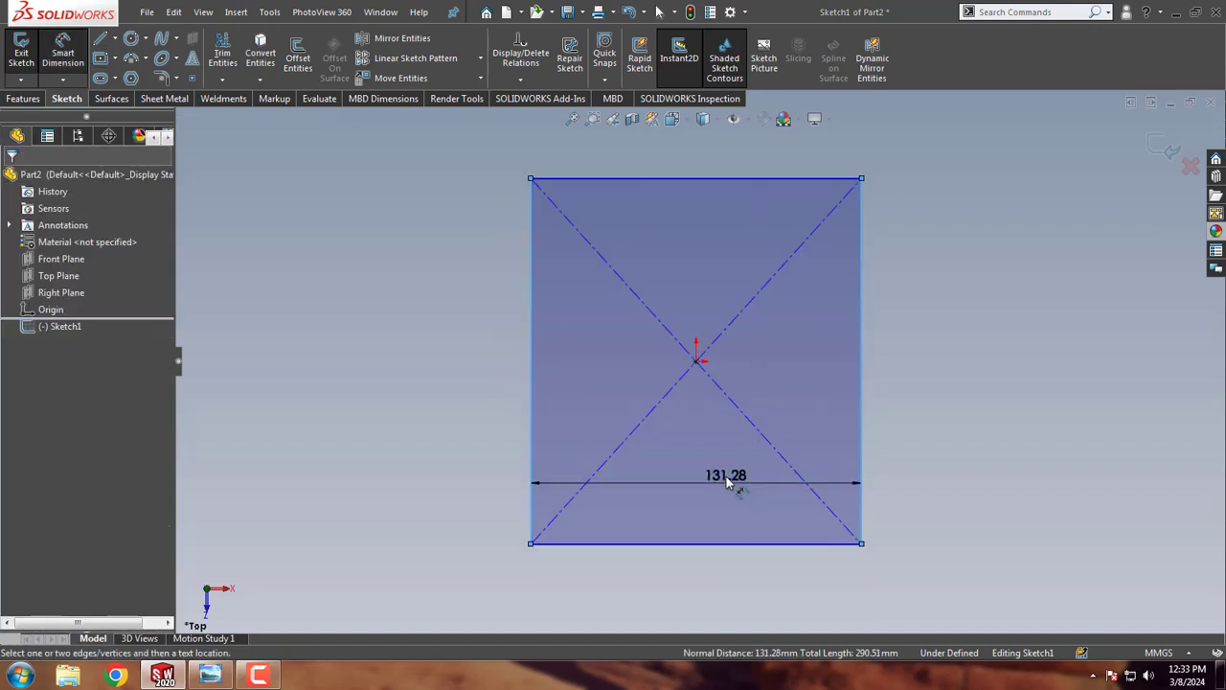
pyautogui.click(726, 482)
pyautogui.press('Return')
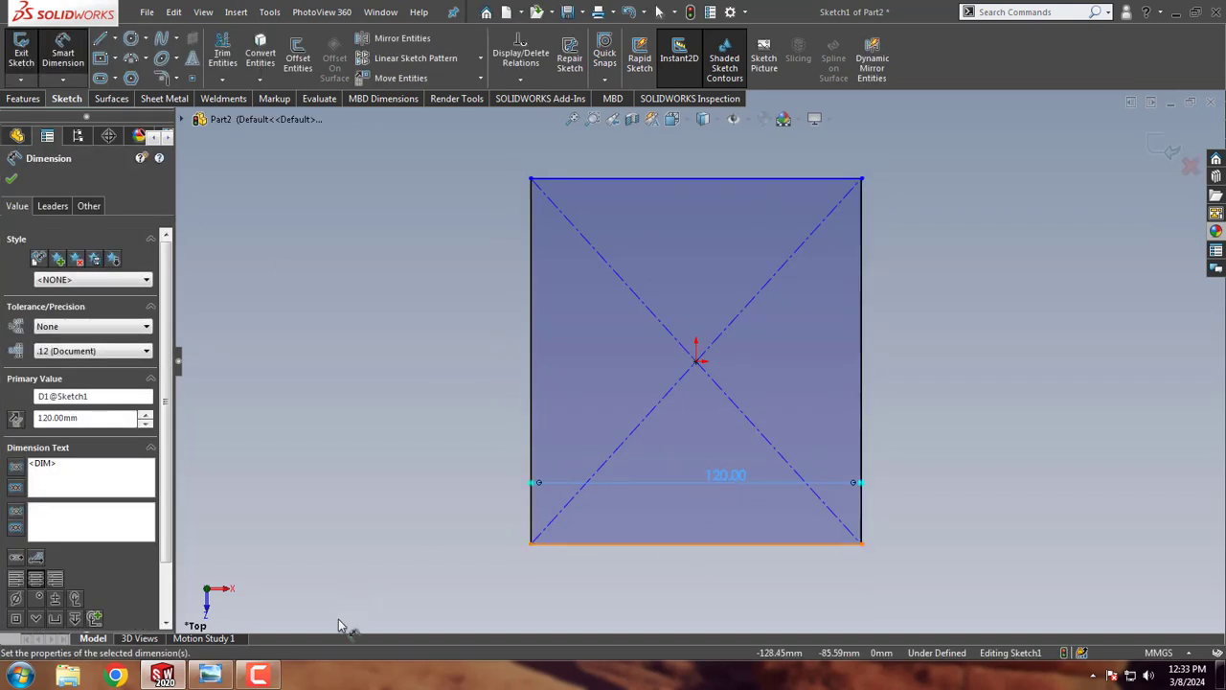
pyautogui.click(208, 675)
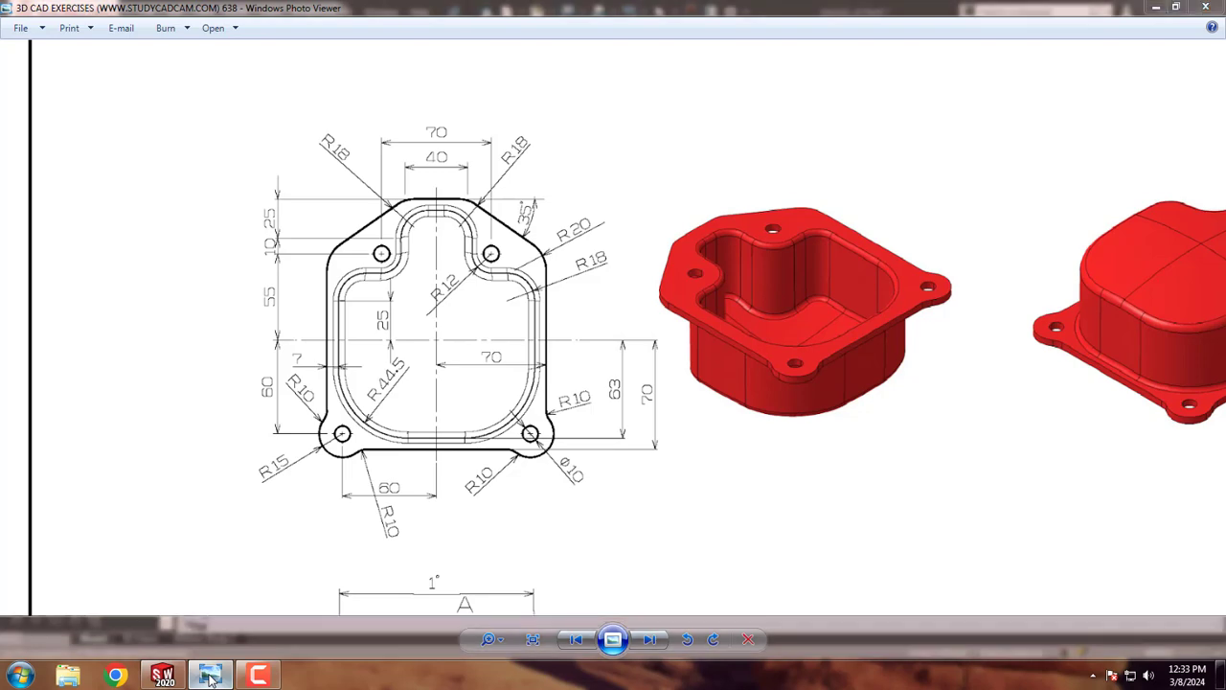
pyautogui.click(208, 675)
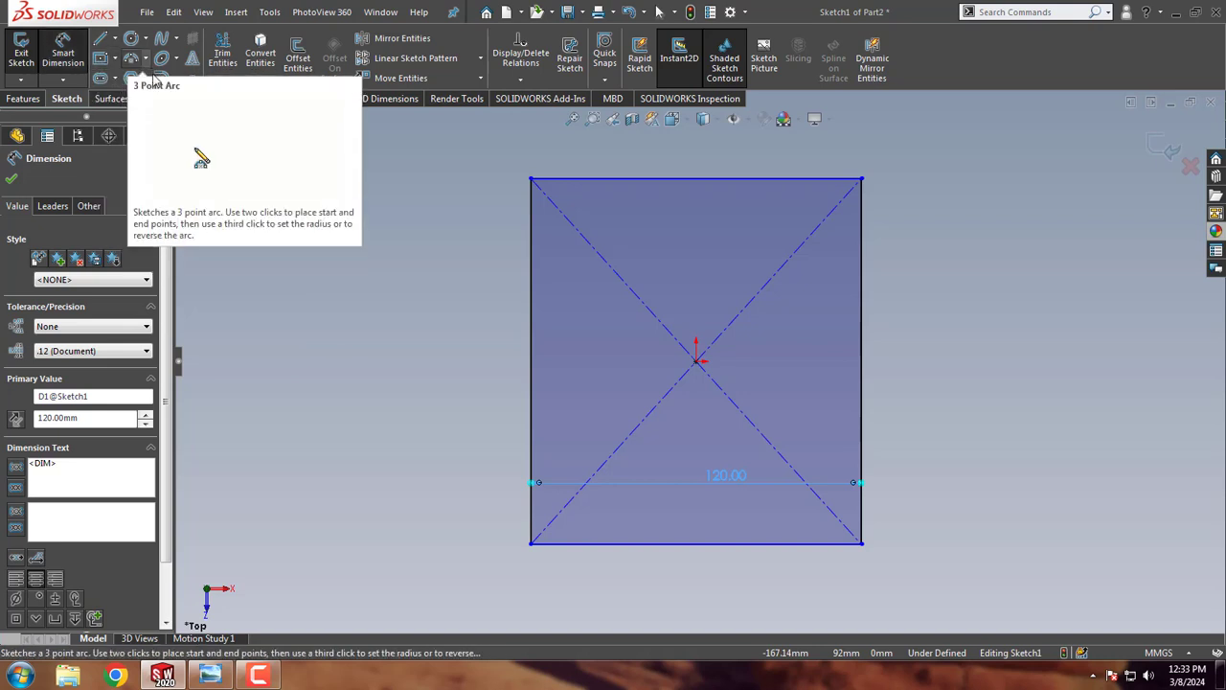
# Step: Round the rectangle's bottom-left and bottom-right corners with 44.5 mm sketch fillets
pyautogui.click(162, 78)
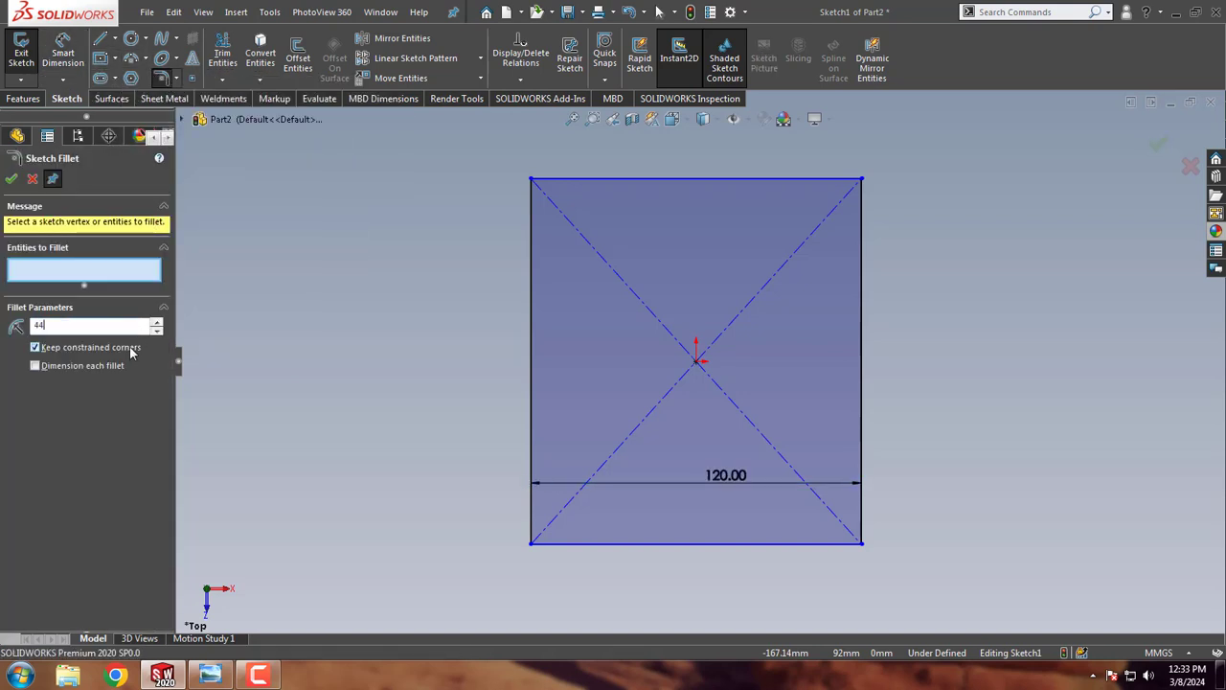
pyautogui.click(532, 543)
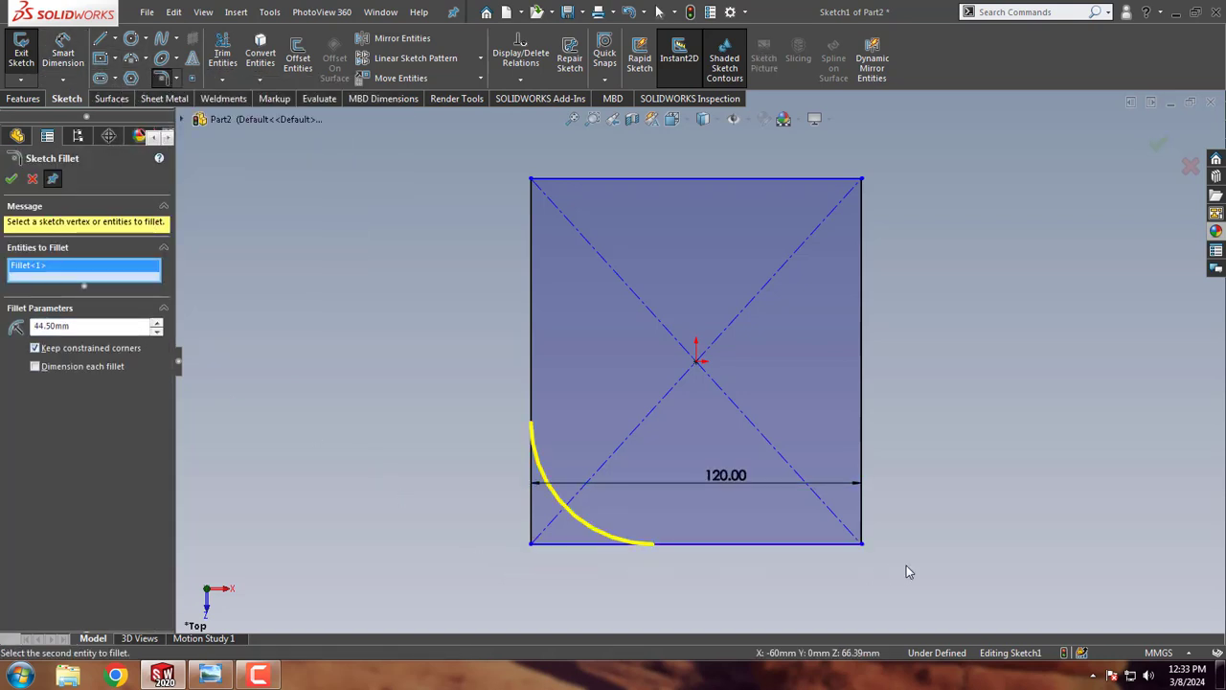
pyautogui.click(860, 544)
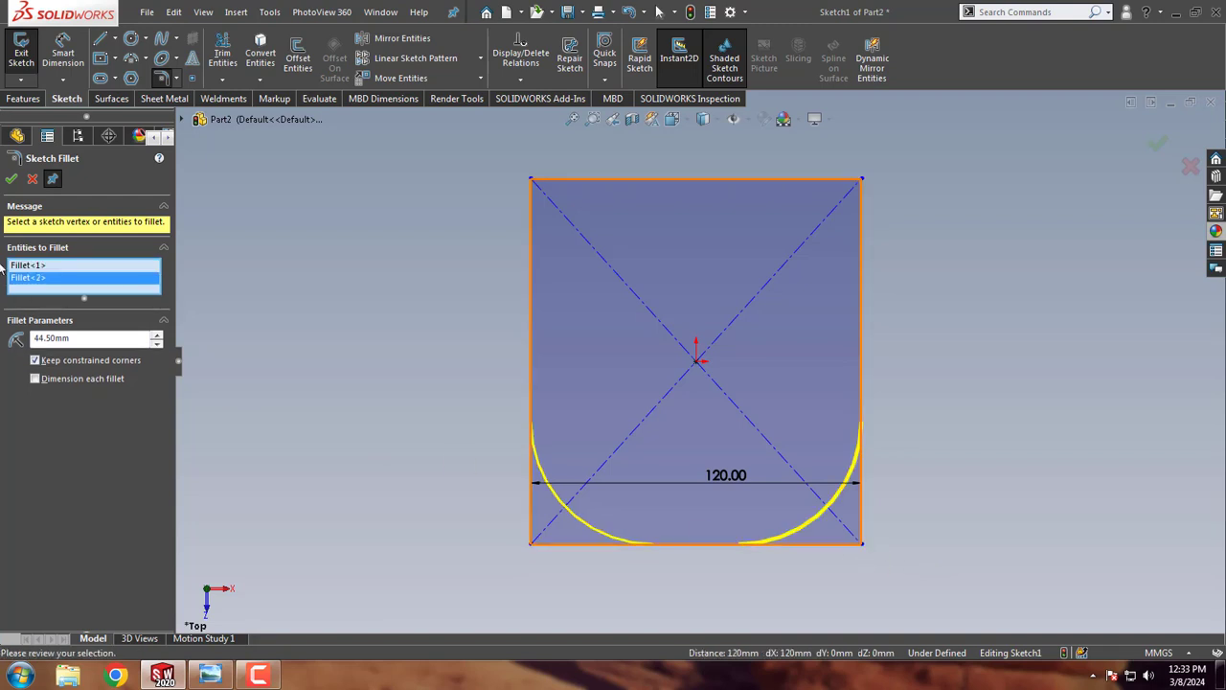
pyautogui.click(11, 179)
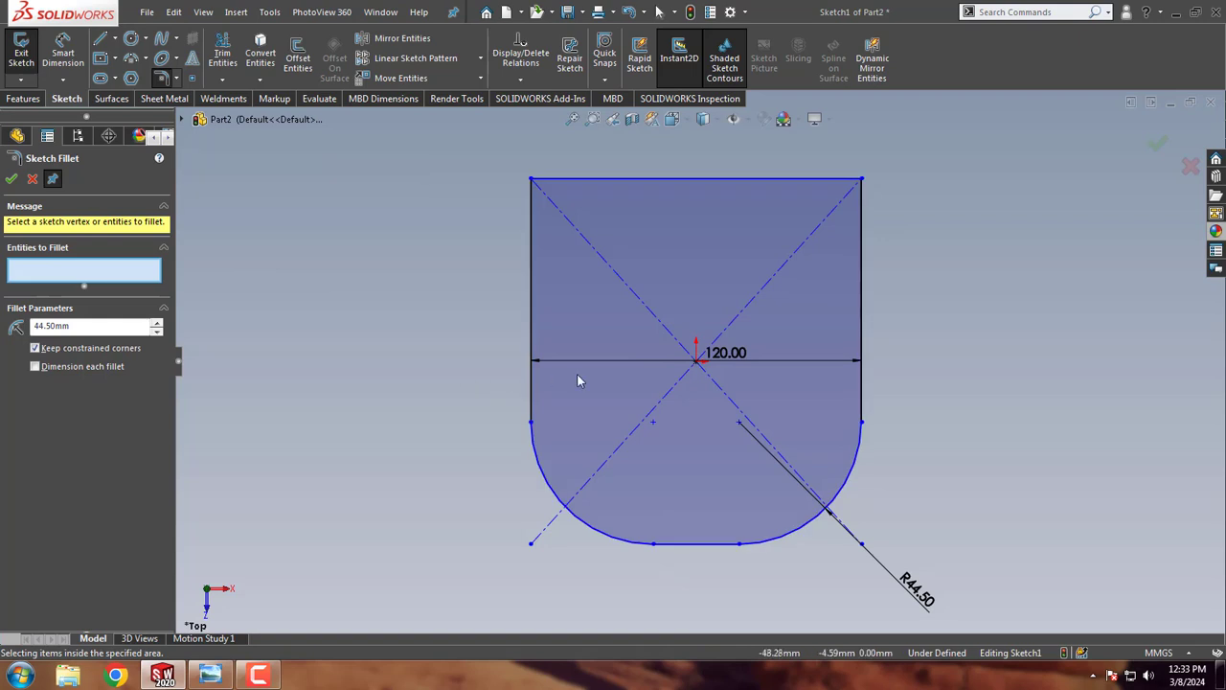
pyautogui.click(32, 179)
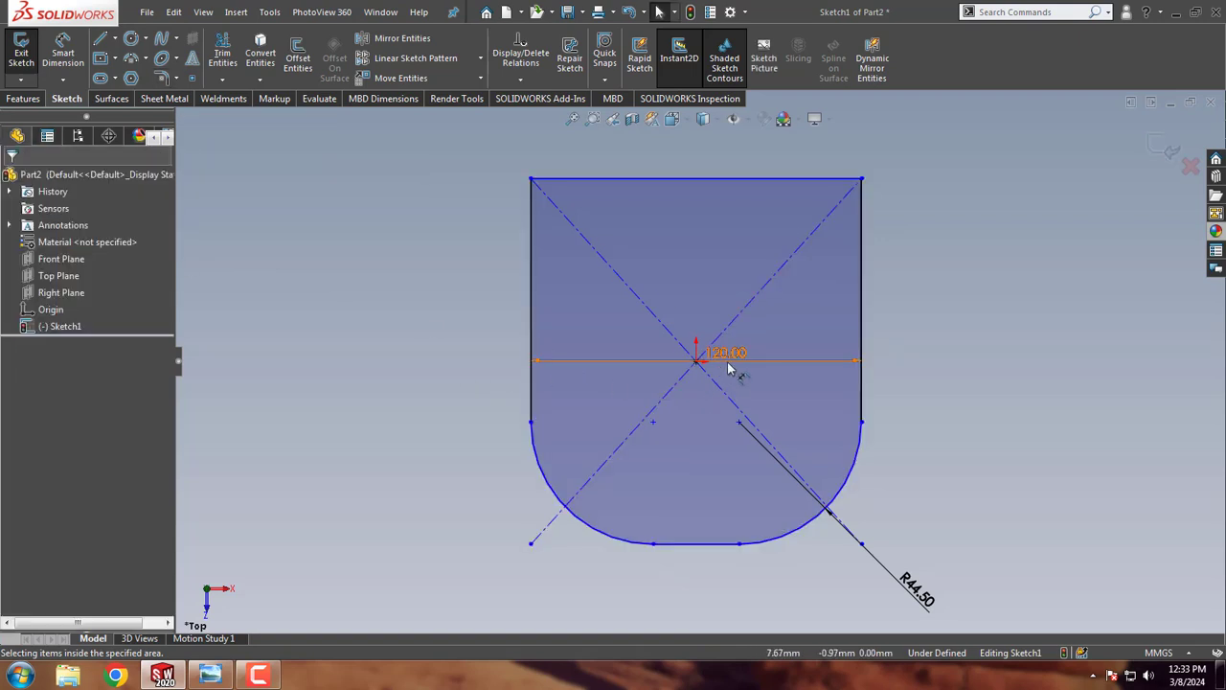
# Step: Move the 120 dimension below the sketch and draw a horizontal centerline from the origin to the right edge
pyautogui.moveTo(757, 360); pyautogui.dragTo(761, 589)
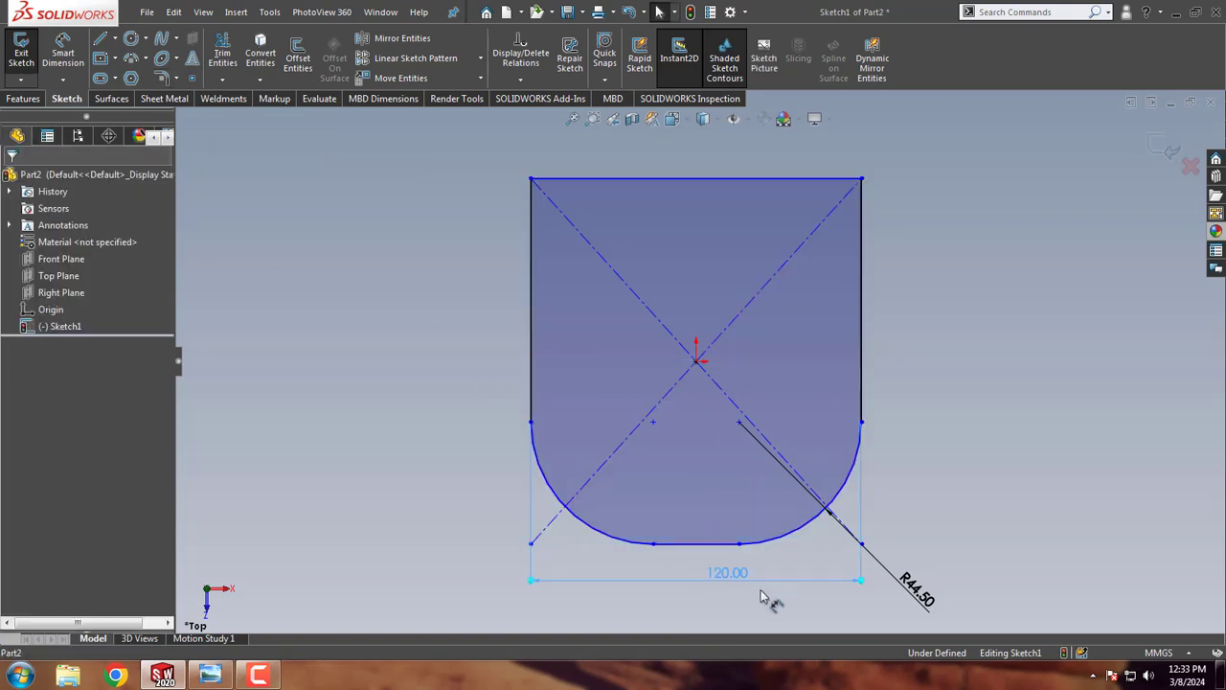
pyautogui.click(114, 39)
pyautogui.click(120, 78)
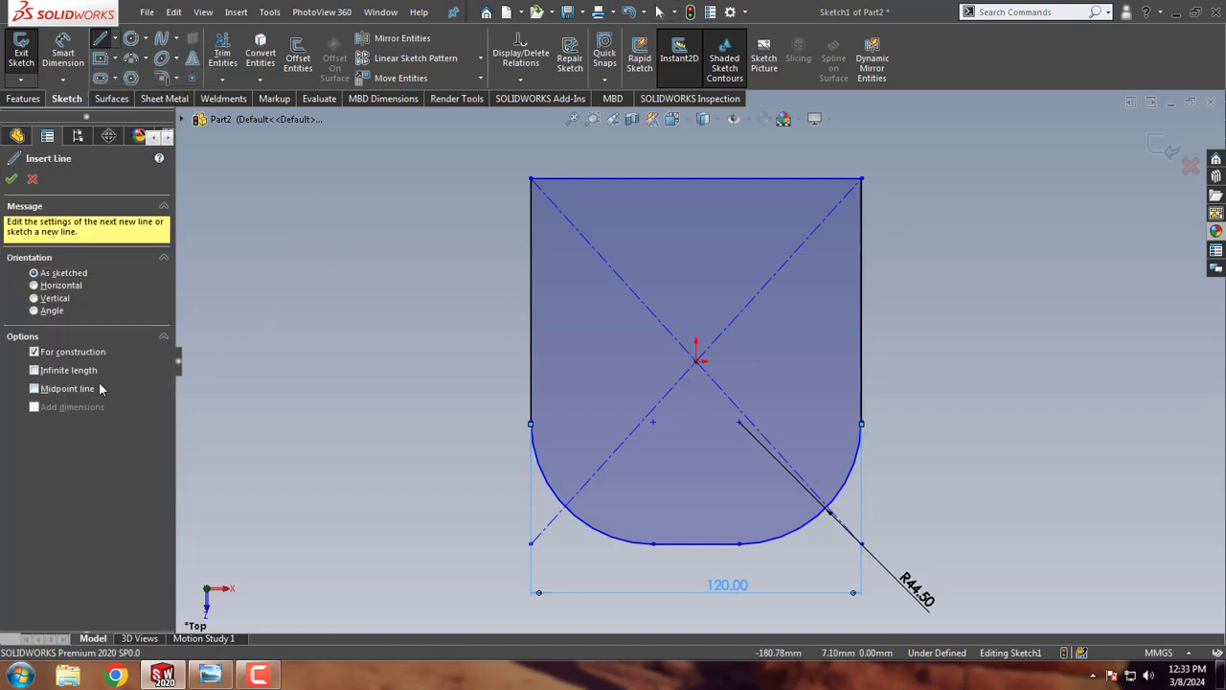
pyautogui.click(560, 367)
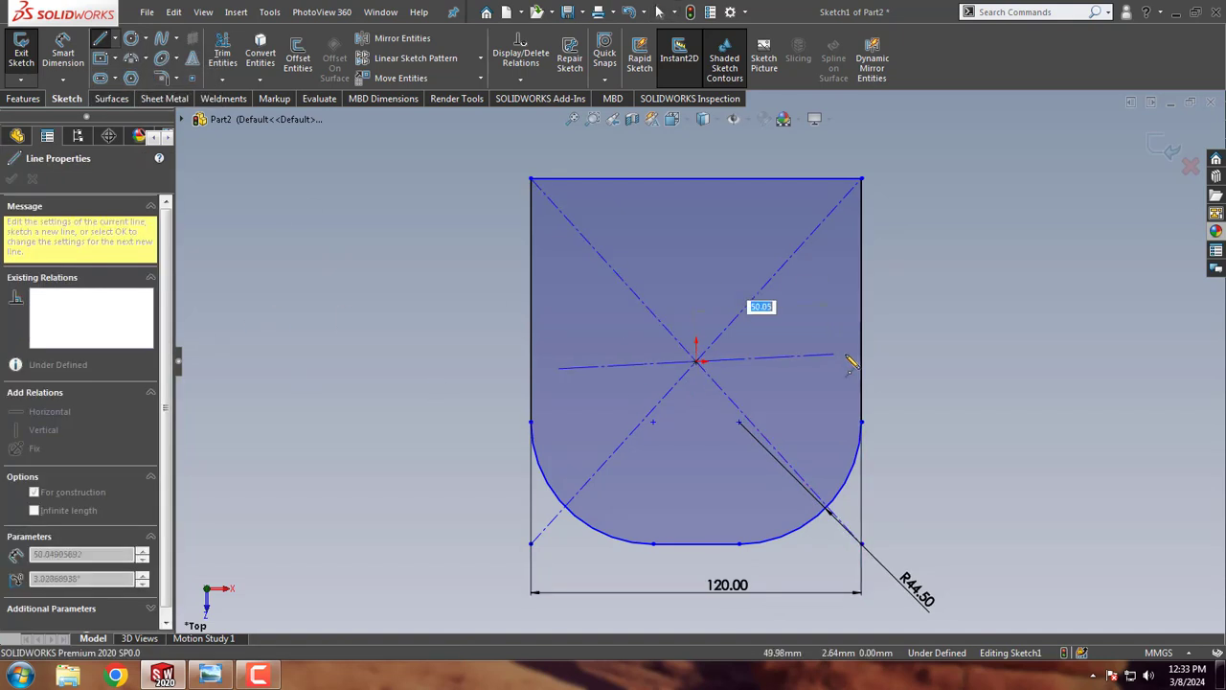
pyautogui.click(861, 361)
pyautogui.rightClick(905, 309)
pyautogui.click(958, 318)
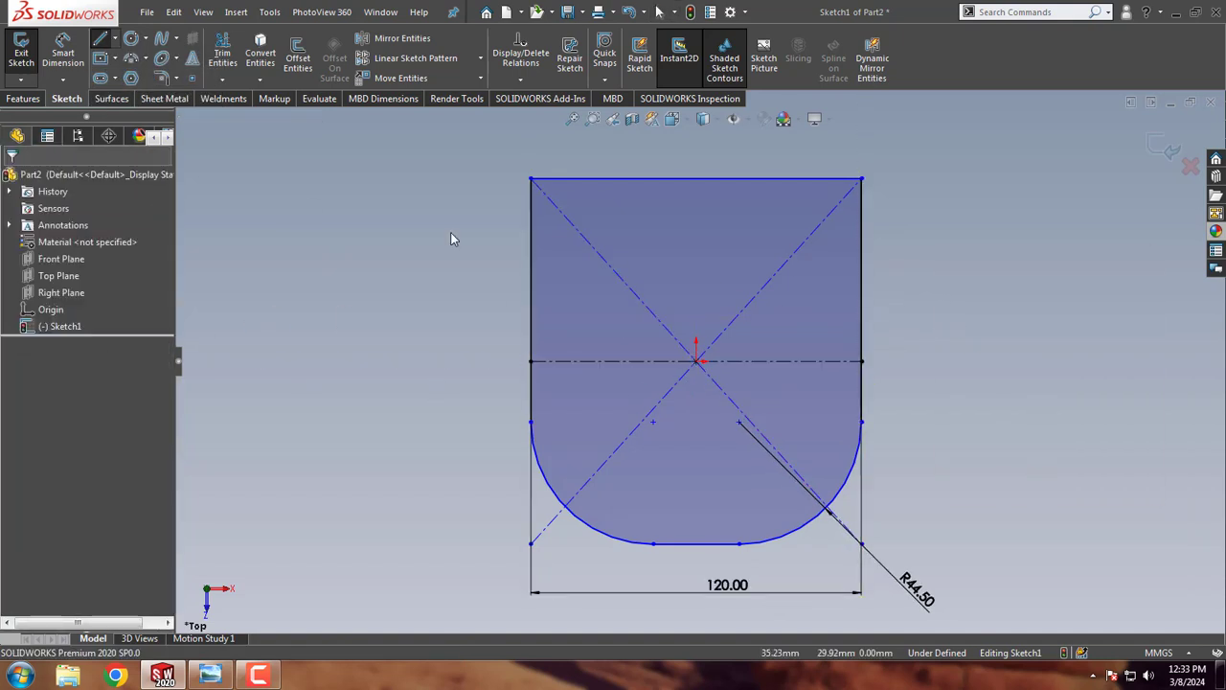
# Step: Draw a vertical centerline from the origin up to the top edge
pyautogui.click(114, 39)
pyautogui.click(115, 76)
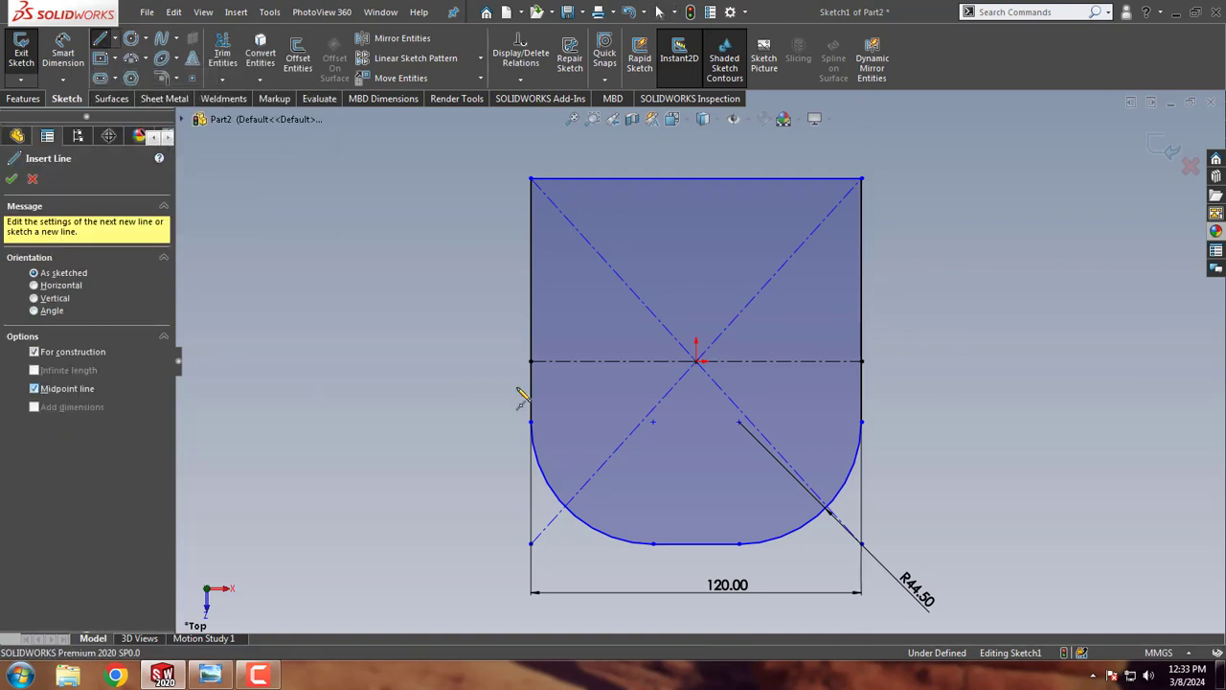
pyautogui.moveTo(697, 362); pyautogui.dragTo(696, 179)
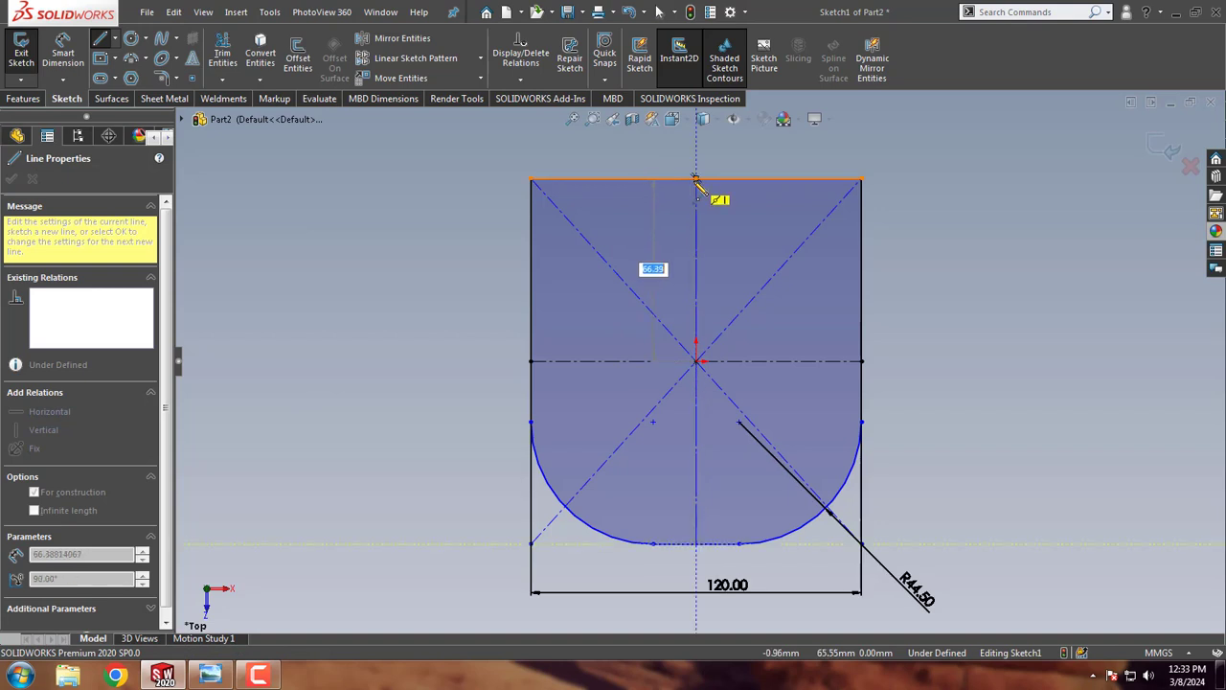
pyautogui.rightClick(350, 312)
pyautogui.click(358, 318)
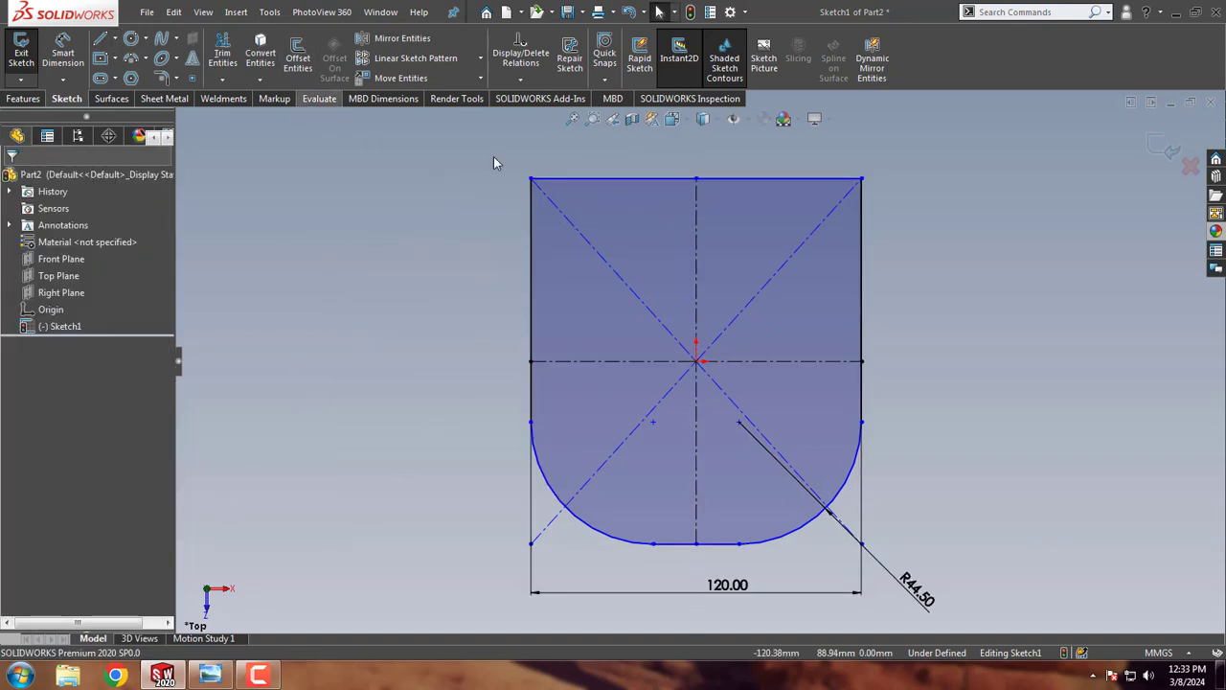
# Step: Delete the rectangle's top edge and both diagonal construction lines
pyautogui.click(594, 179)
pyautogui.press('Delete')
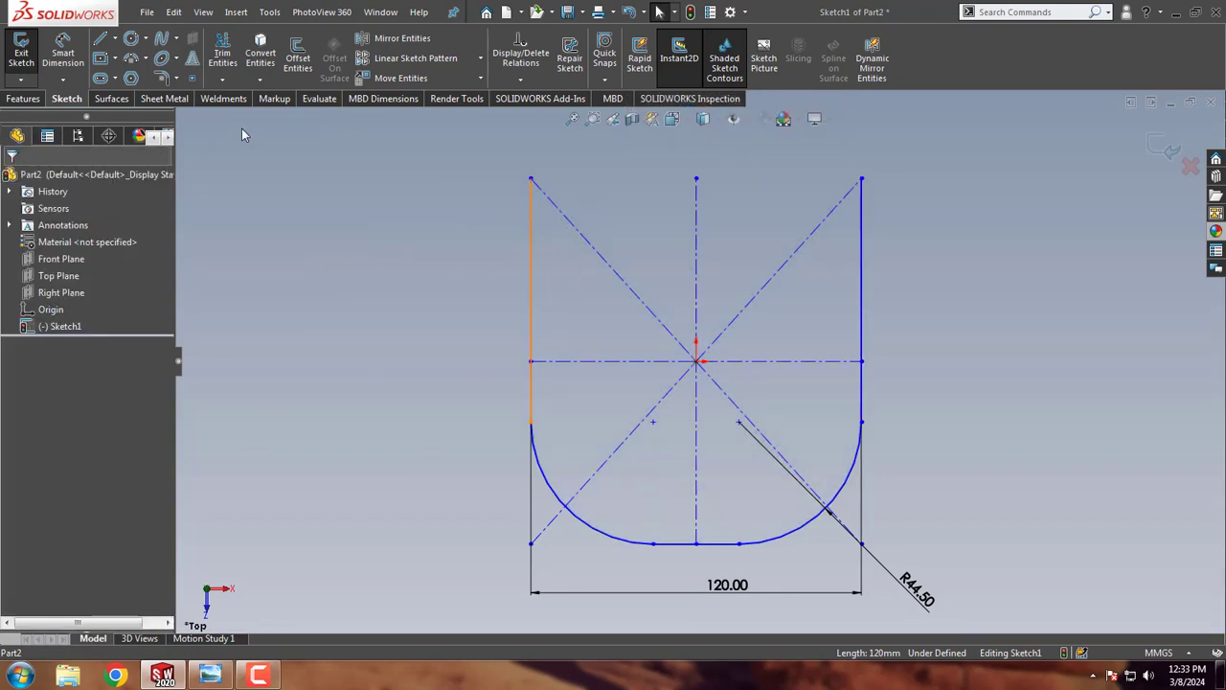
pyautogui.click(83, 58)
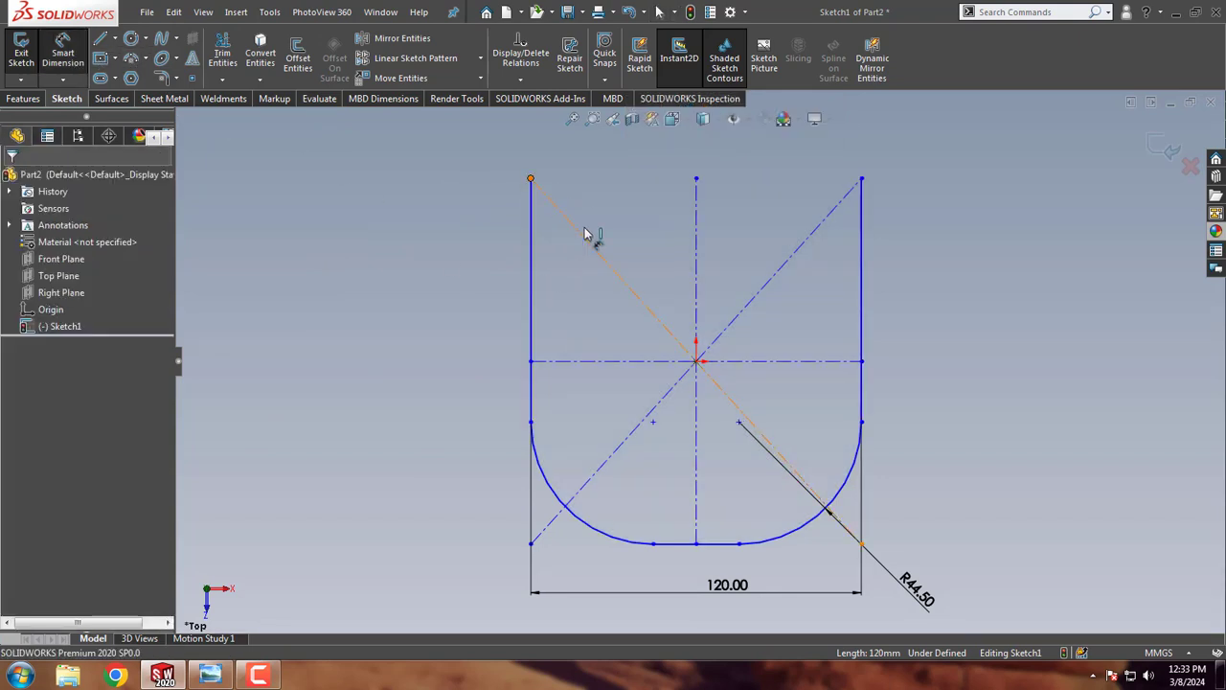
pyautogui.rightClick(391, 332)
pyautogui.click(395, 335)
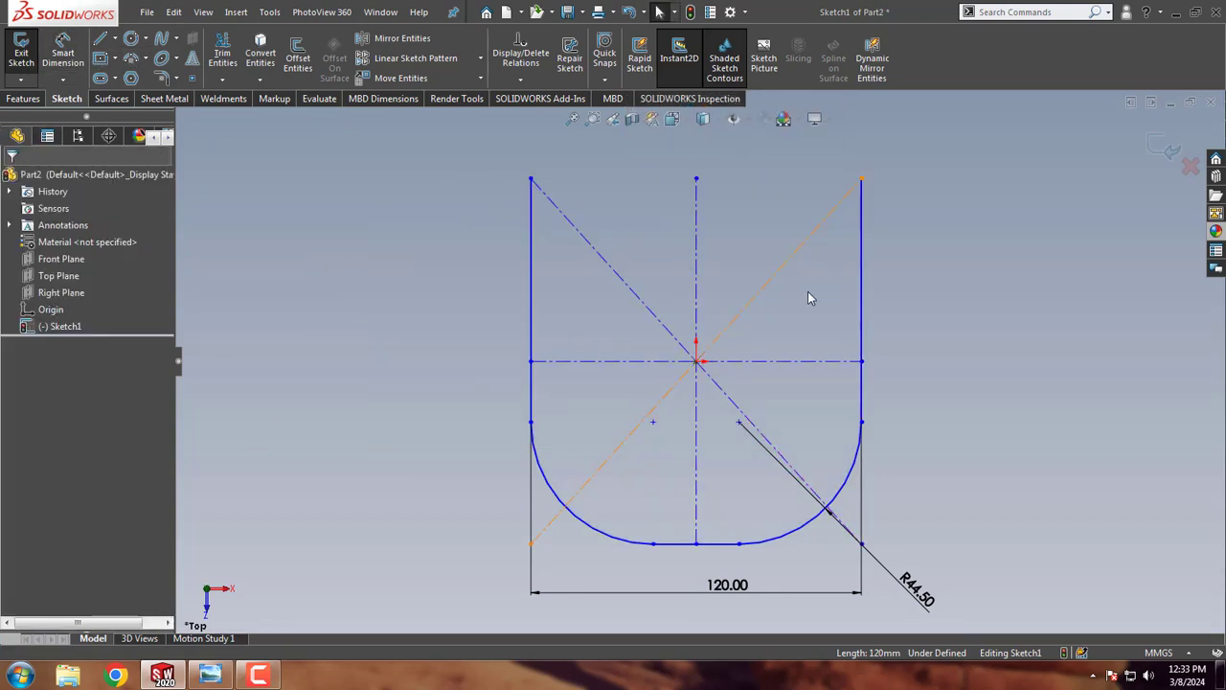
pyautogui.press('Delete')
pyautogui.click(634, 293)
pyautogui.press('Delete')
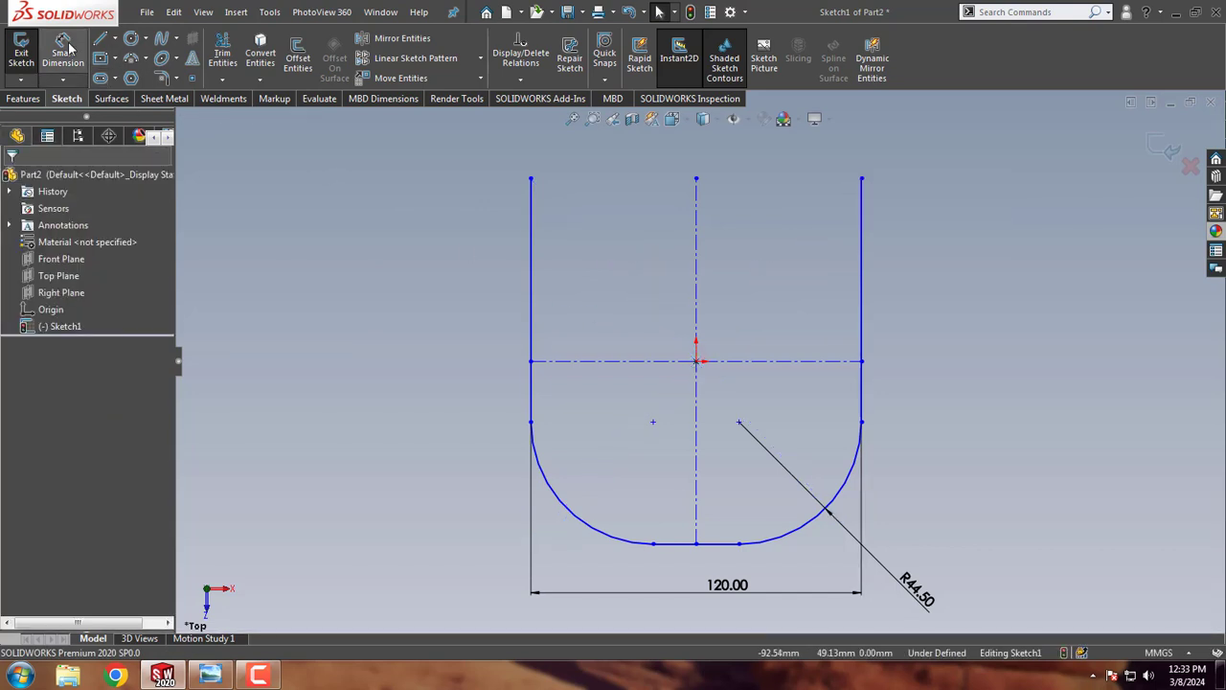
# Step: Try a 25 mm vertical dimension from the top-left corner to the centerline, then undo it
pyautogui.click(65, 50)
pyautogui.click(531, 179)
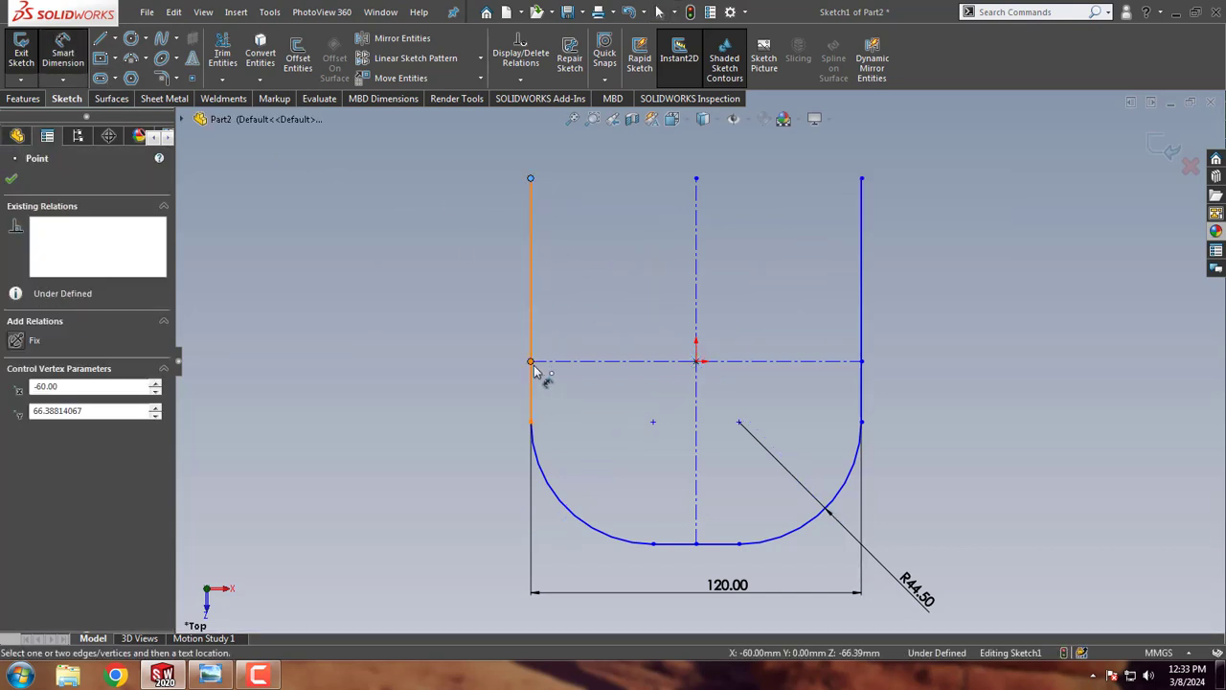
pyautogui.click(530, 361)
pyautogui.click(437, 284)
pyautogui.write('25')
pyautogui.press('Return')
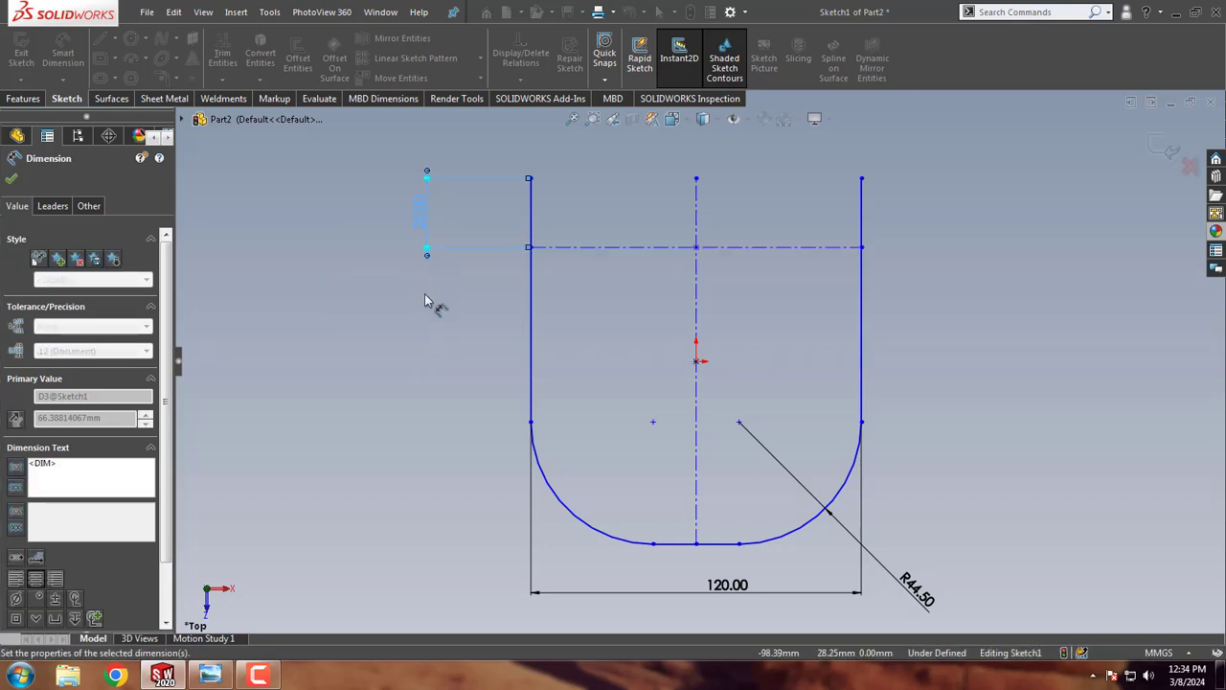
pyautogui.hotkey('ctrl', 'z')
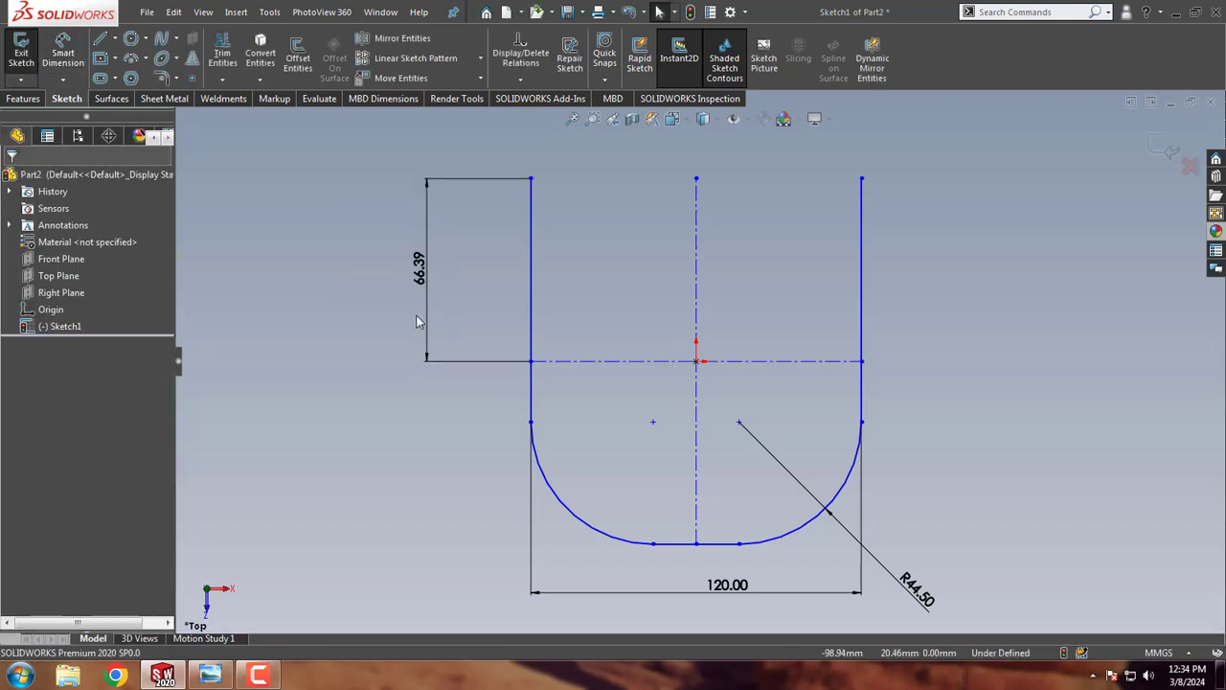
pyautogui.rightClick(368, 341)
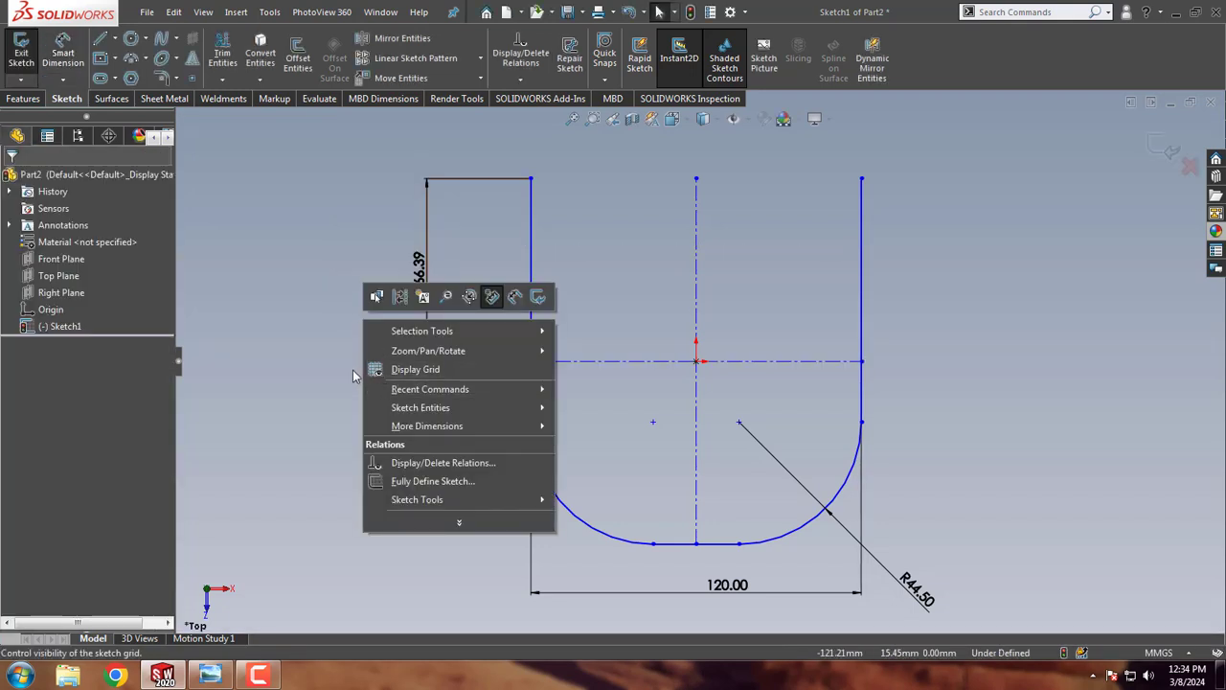
pyautogui.press('Escape')
# Step: Delete the 66.39 dimension and pull the left line's top end down
pyautogui.click(419, 273)
pyautogui.press('Delete')
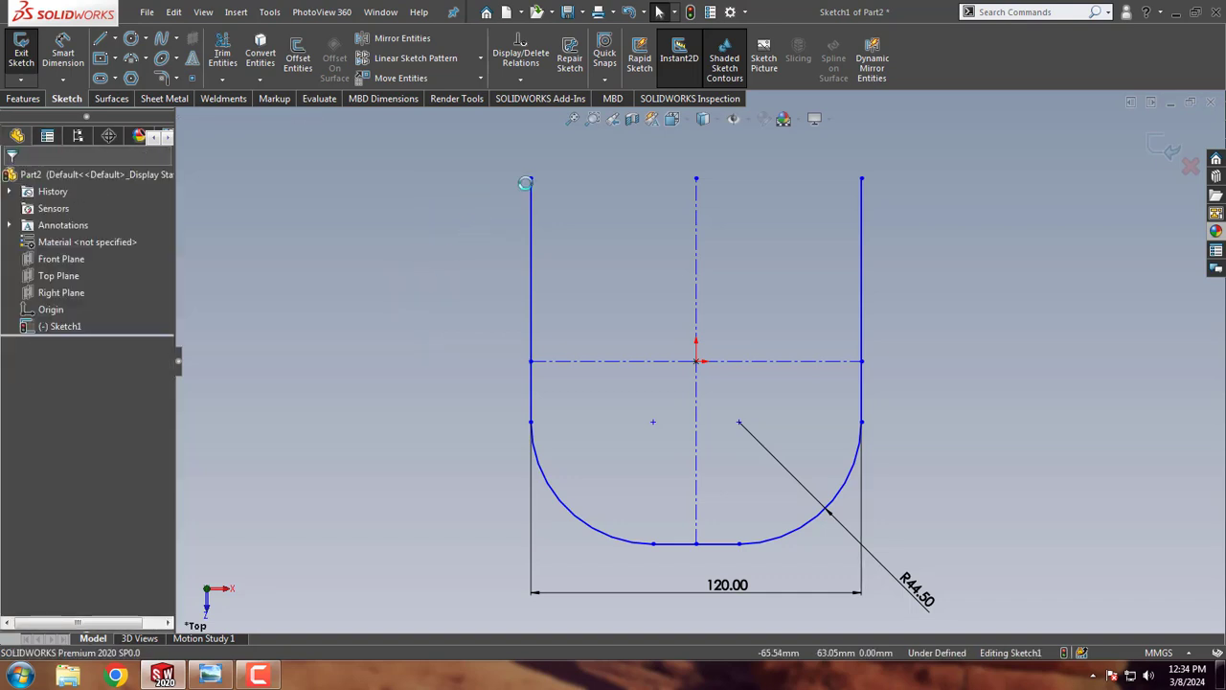
pyautogui.moveTo(534, 180); pyautogui.dragTo(531, 304)
pyautogui.click(452, 371)
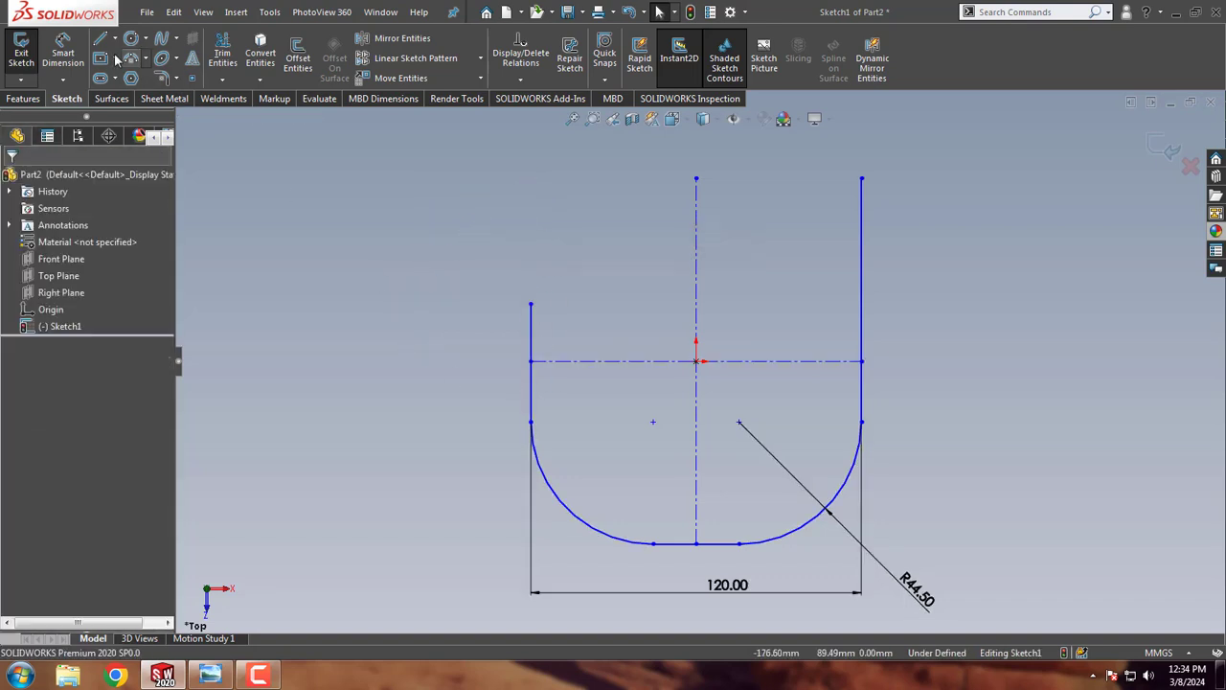
# Step: Dimension the left line's top 25 mm above the centerline, then undo the change that moved the centerline
pyautogui.click(69, 59)
pyautogui.click(593, 369)
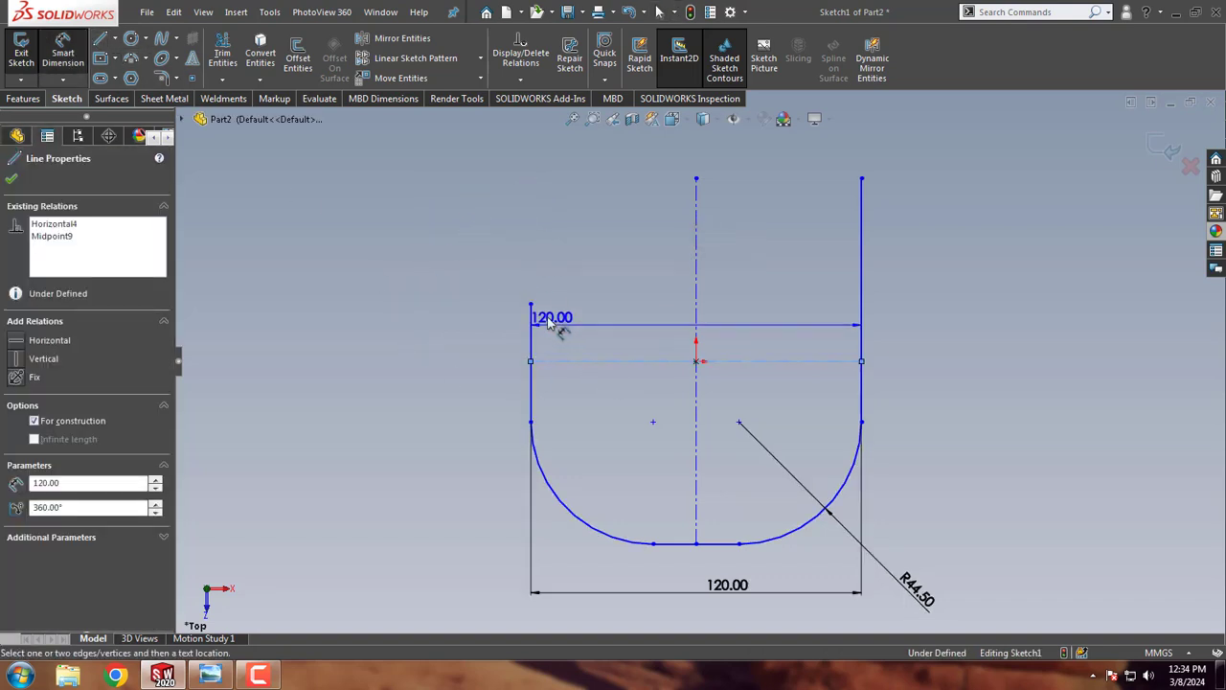
pyautogui.click(531, 303)
pyautogui.click(446, 365)
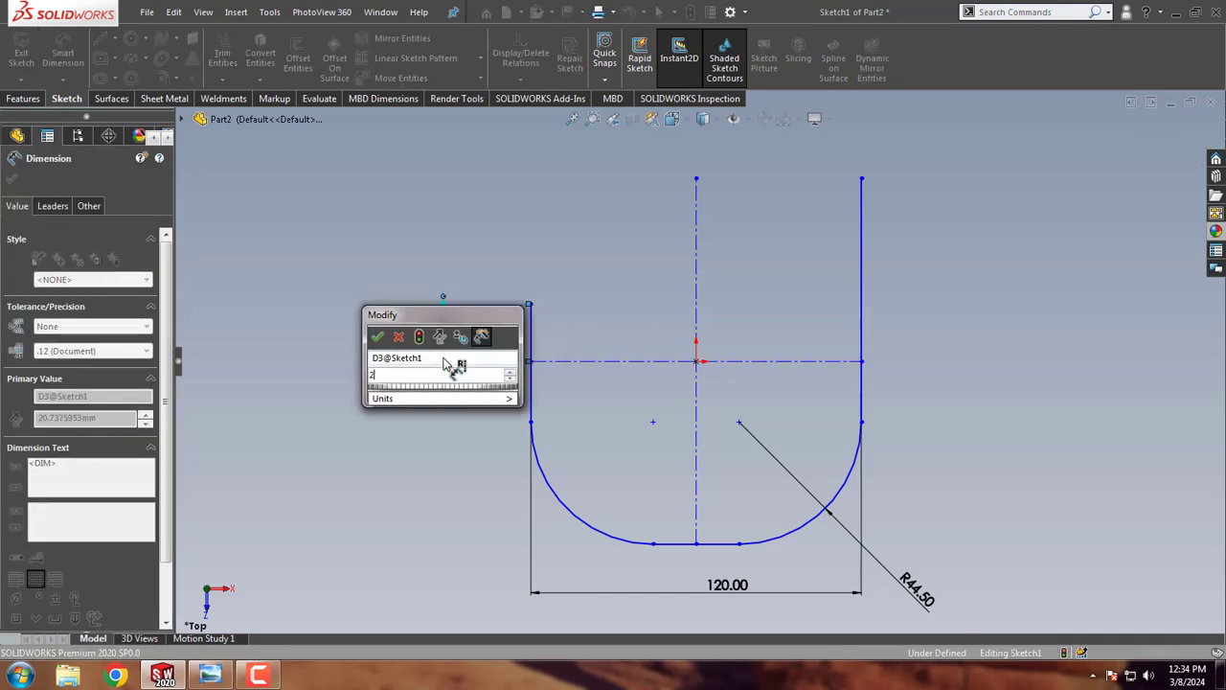
pyautogui.write('25')
pyautogui.press('Return')
pyautogui.press('Escape')
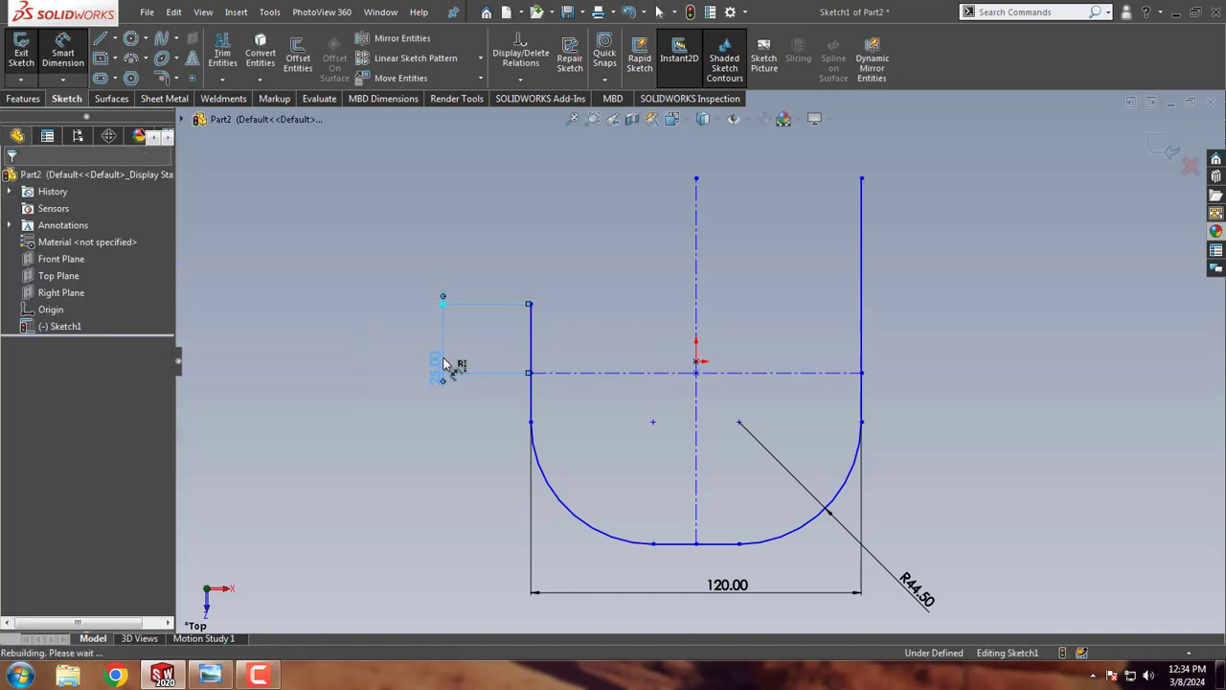
pyautogui.hotkey('ctrl', 'z')
pyautogui.rightClick(408, 351)
pyautogui.click(356, 409)
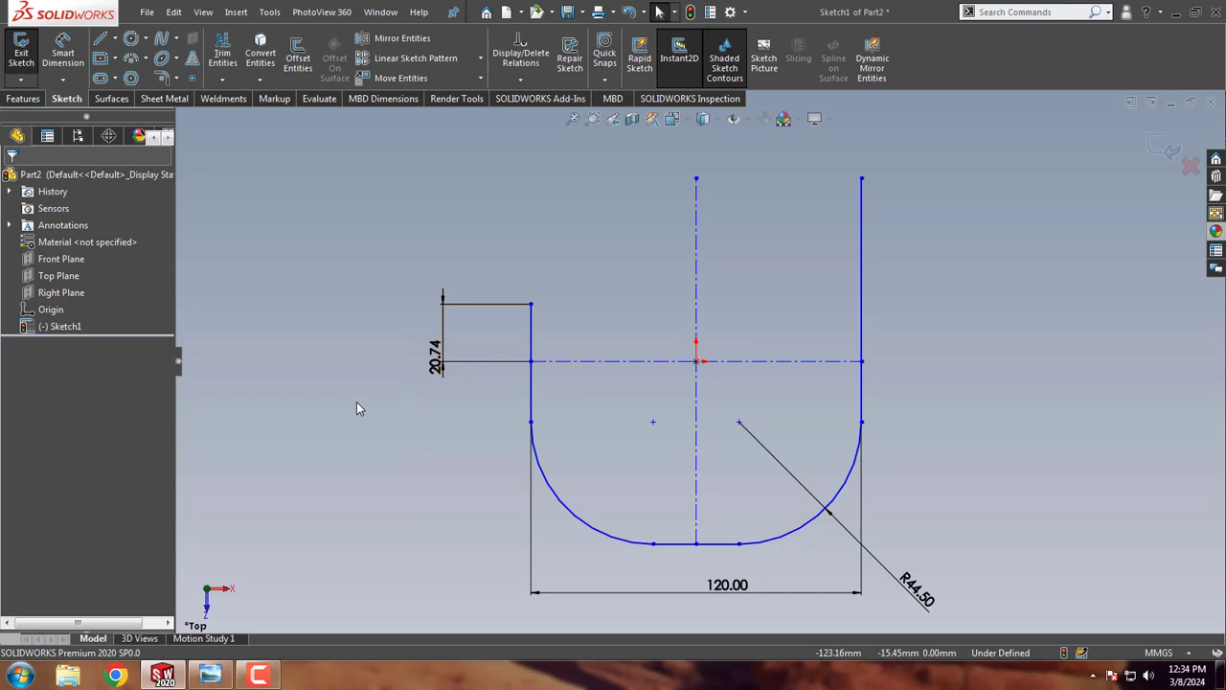
# Step: Fix the horizontal centerline and set the left line's 20.74 dimension to 25 mm
pyautogui.click(611, 361)
pyautogui.click(17, 376)
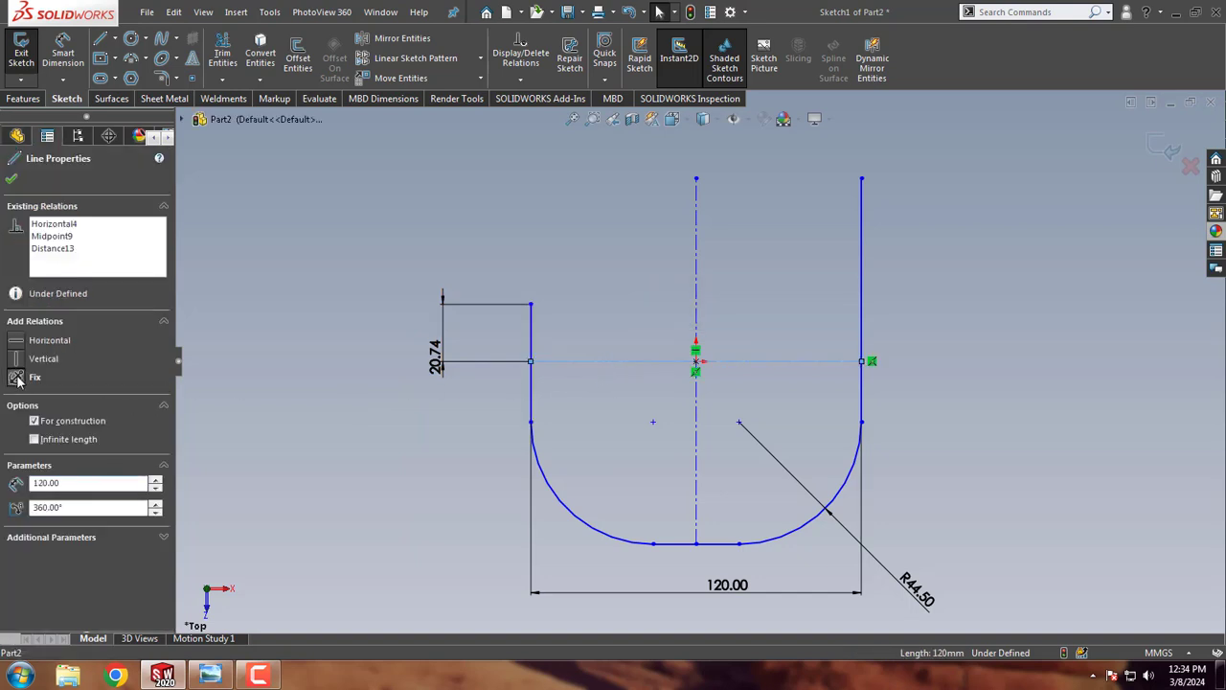
pyautogui.click(300, 318)
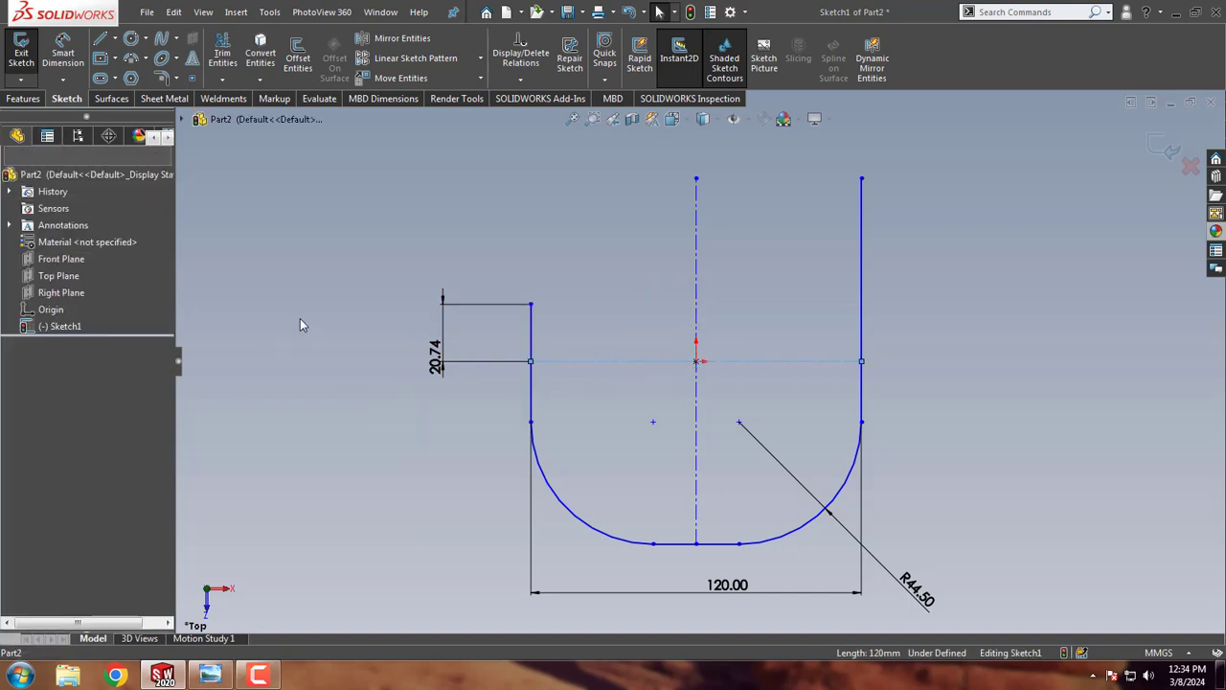
pyautogui.doubleClick(436, 361)
pyautogui.press('Return')
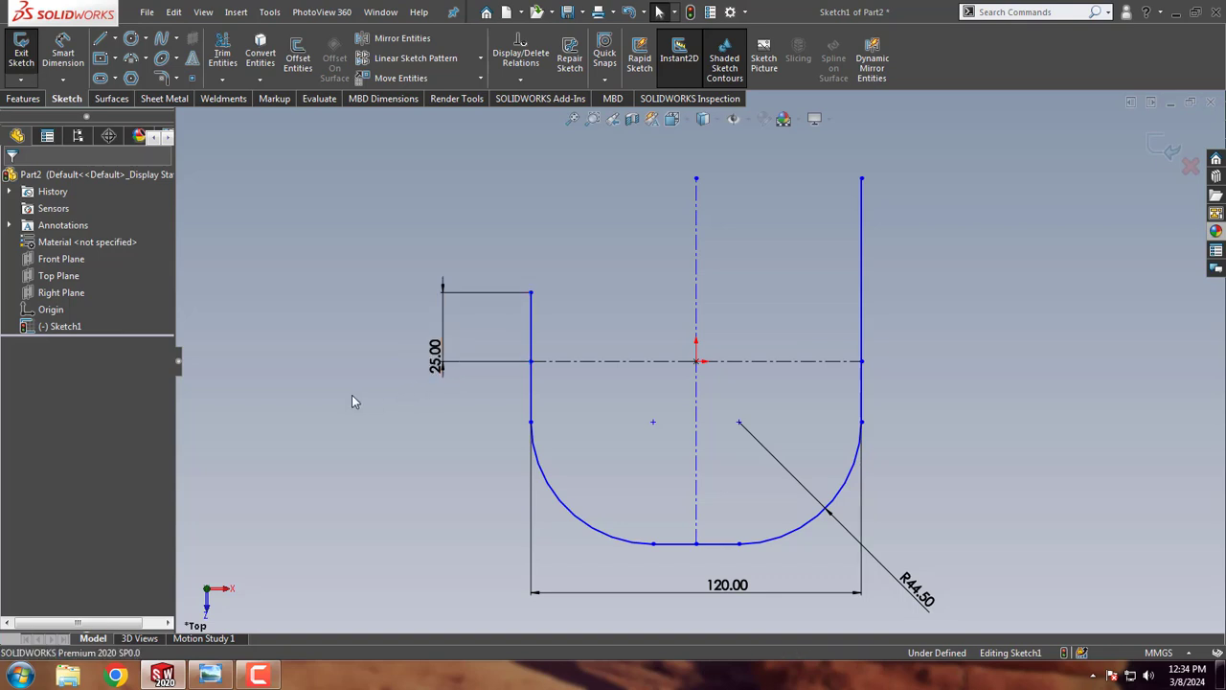
# Step: Trim the upper part of the right vertical line back to the centerline
pyautogui.click(859, 252)
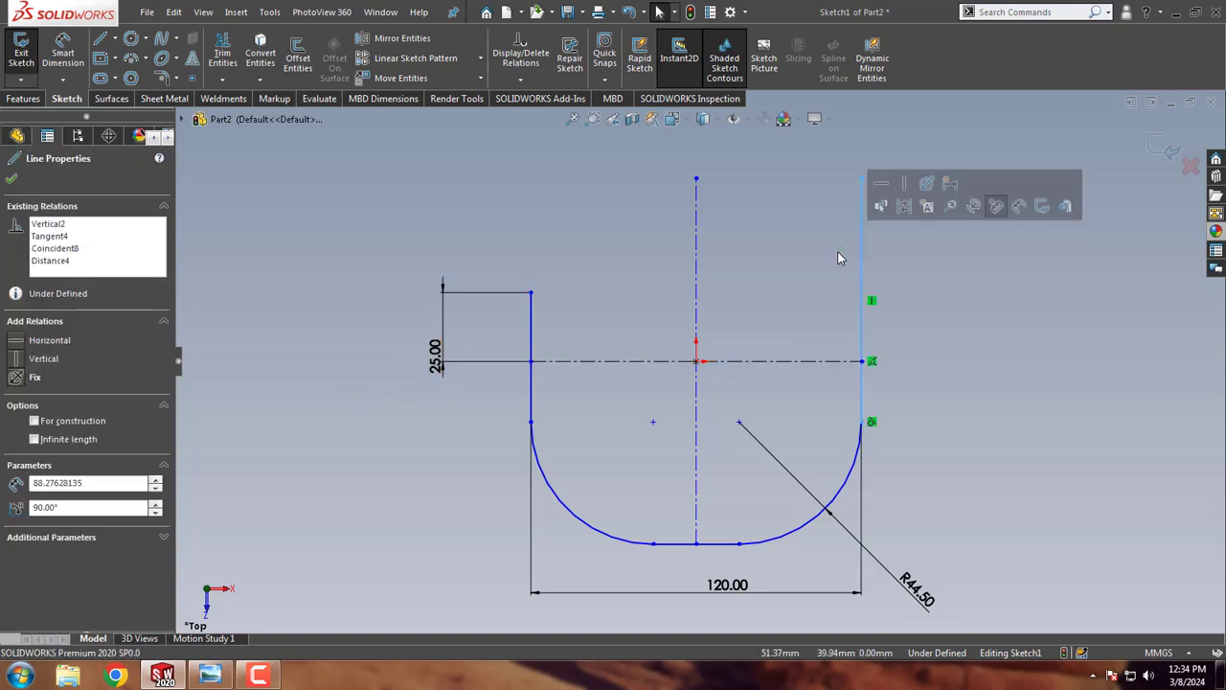
pyautogui.click(839, 255)
pyautogui.click(223, 58)
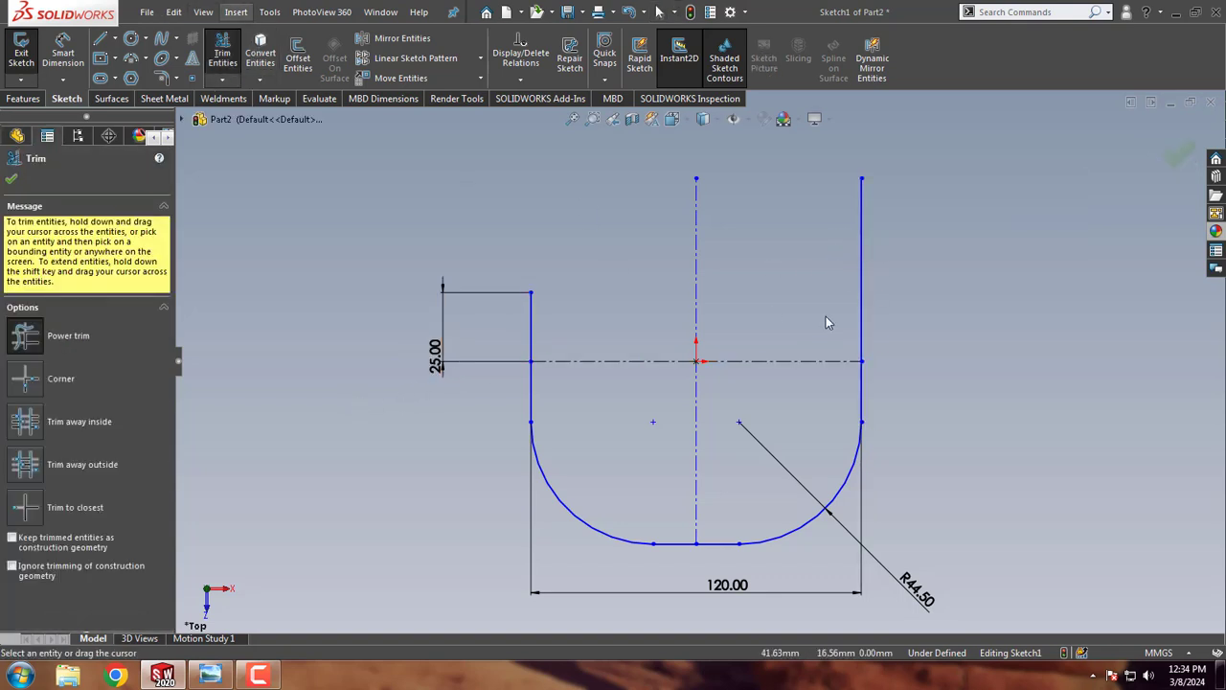
pyautogui.moveTo(875, 243); pyautogui.dragTo(852, 251)
pyautogui.press('Escape')
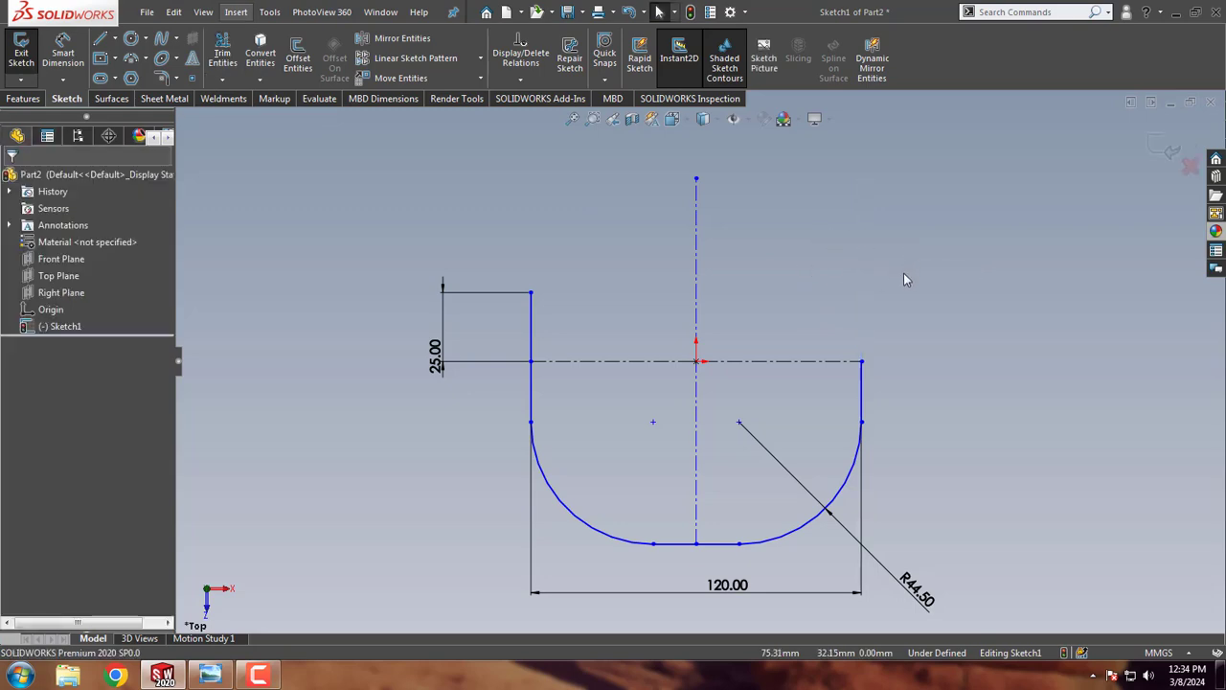
pyautogui.click(222, 677)
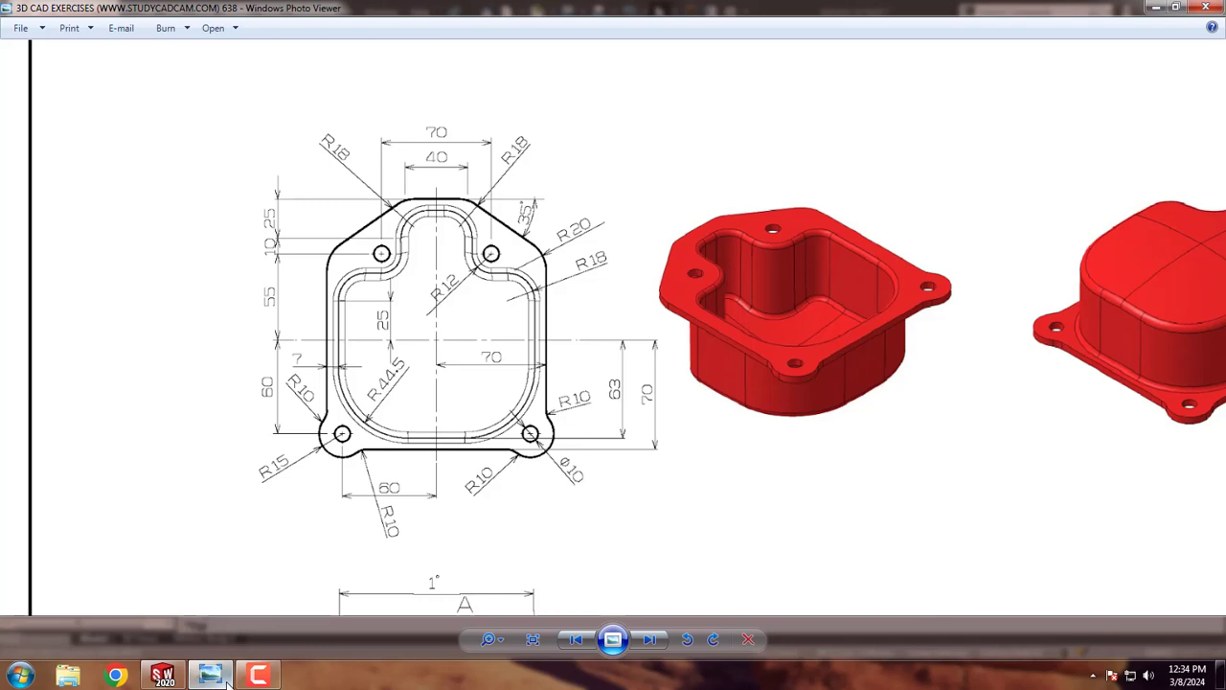
pyautogui.click(226, 678)
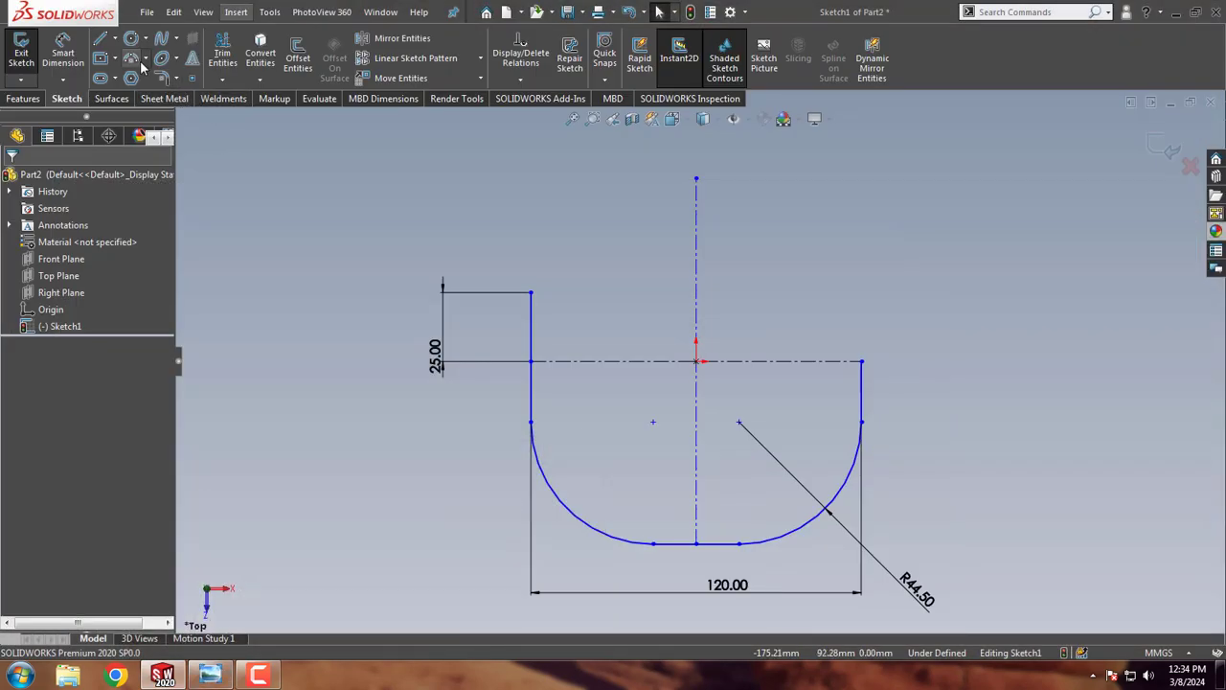
# Step: Draw an R18 tangent arc from the left line's top and align its end vertically with its centre
pyautogui.click(145, 58)
pyautogui.click(162, 93)
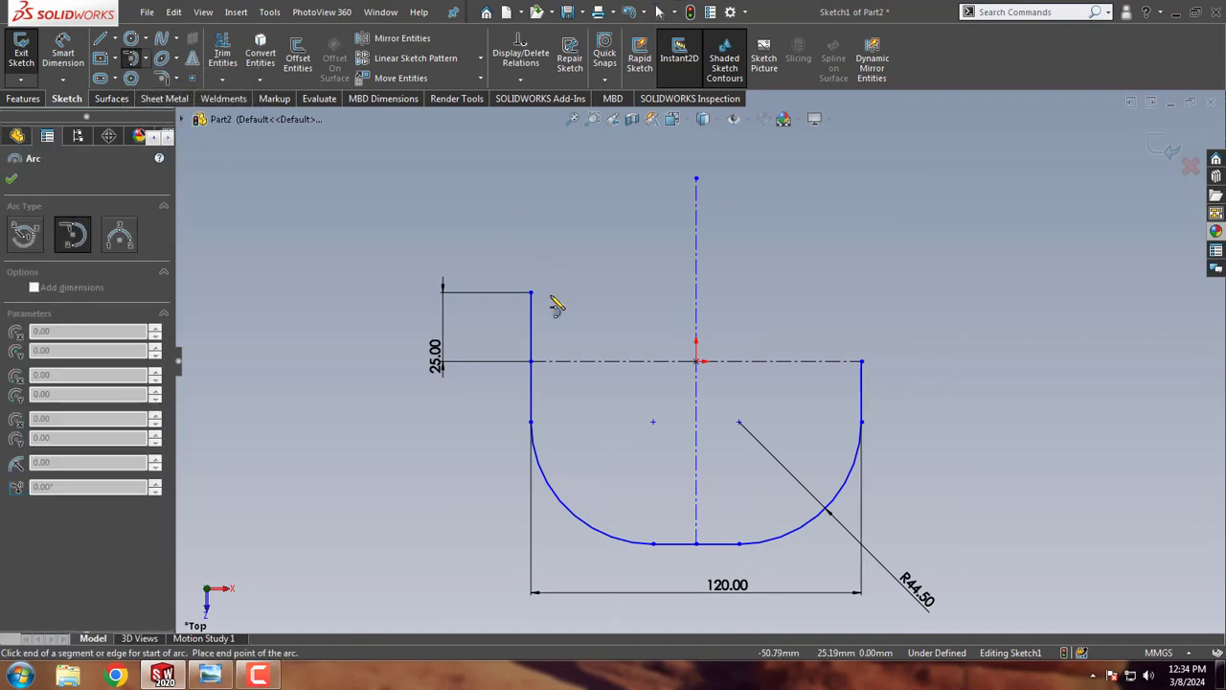
pyautogui.click(534, 294)
pyautogui.write('18')
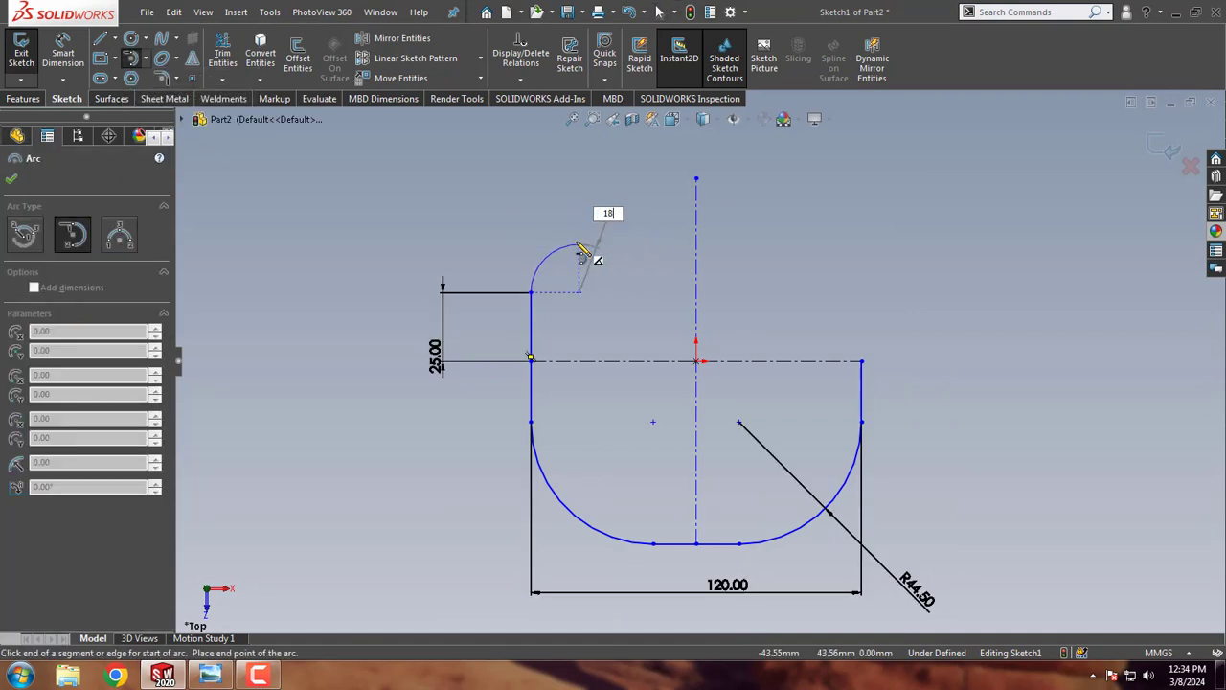
pyautogui.press('Return')
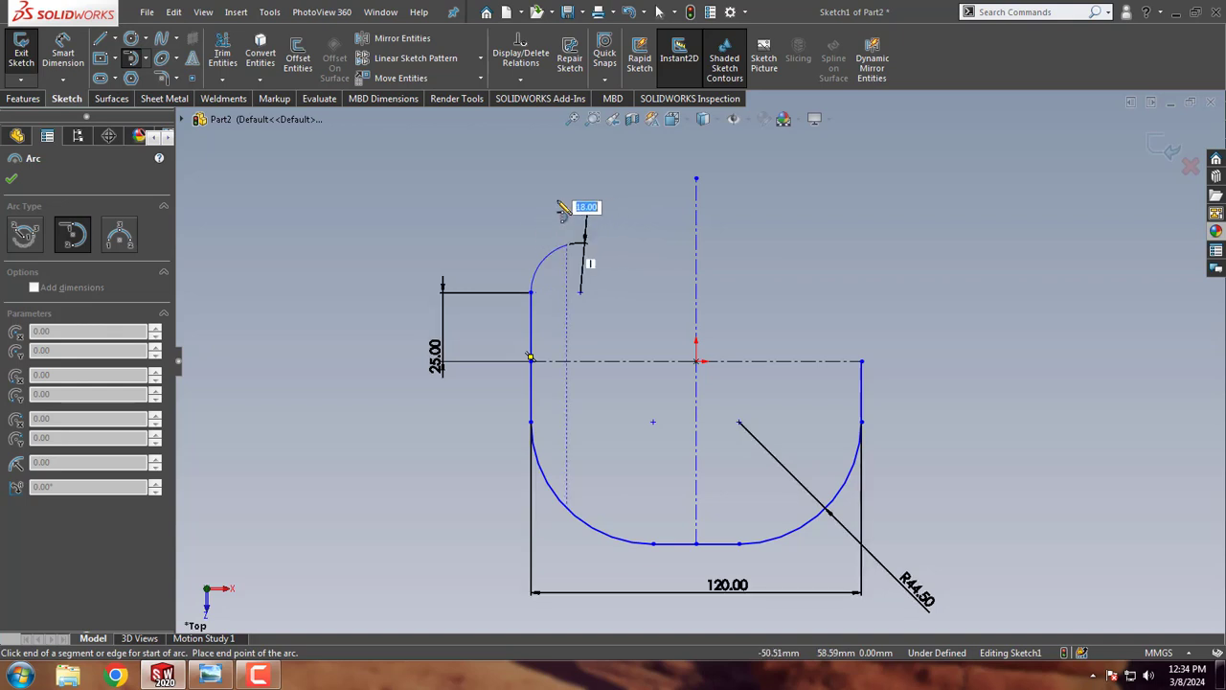
pyautogui.rightClick(562, 209)
pyautogui.click(569, 202)
pyautogui.scroll(-2, 565, 239)
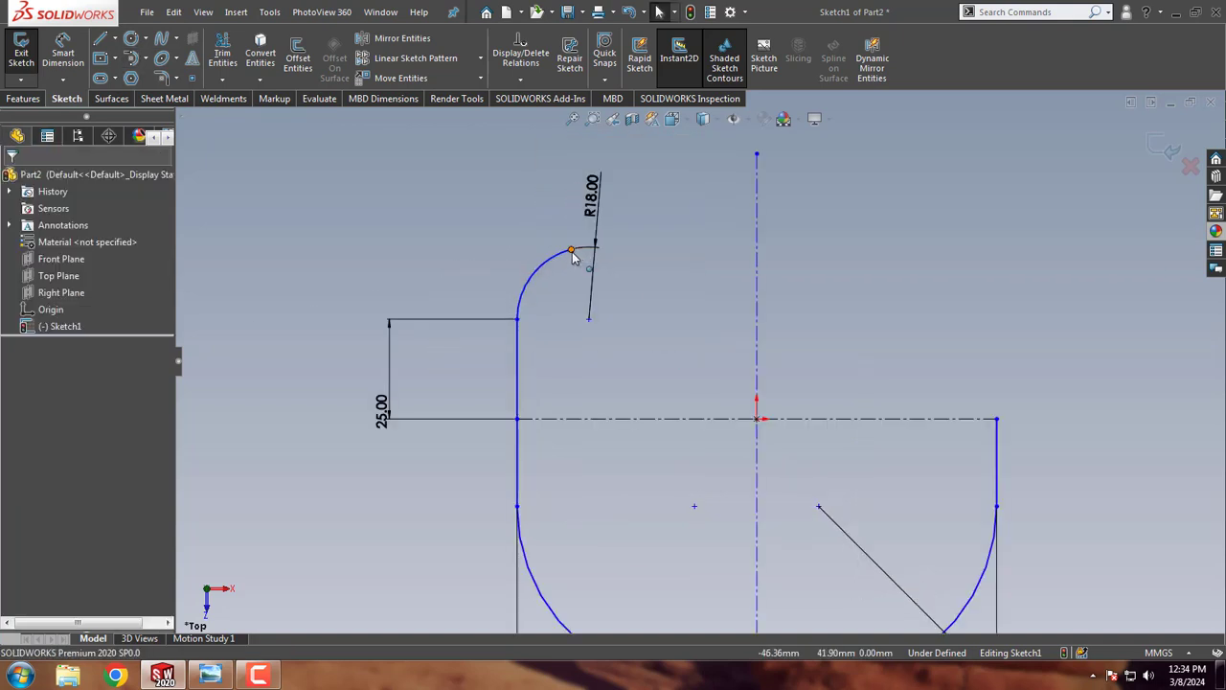
pyautogui.click(571, 252)
pyautogui.keyDown('ctrl'); pyautogui.click(589, 319); pyautogui.keyUp('ctrl')
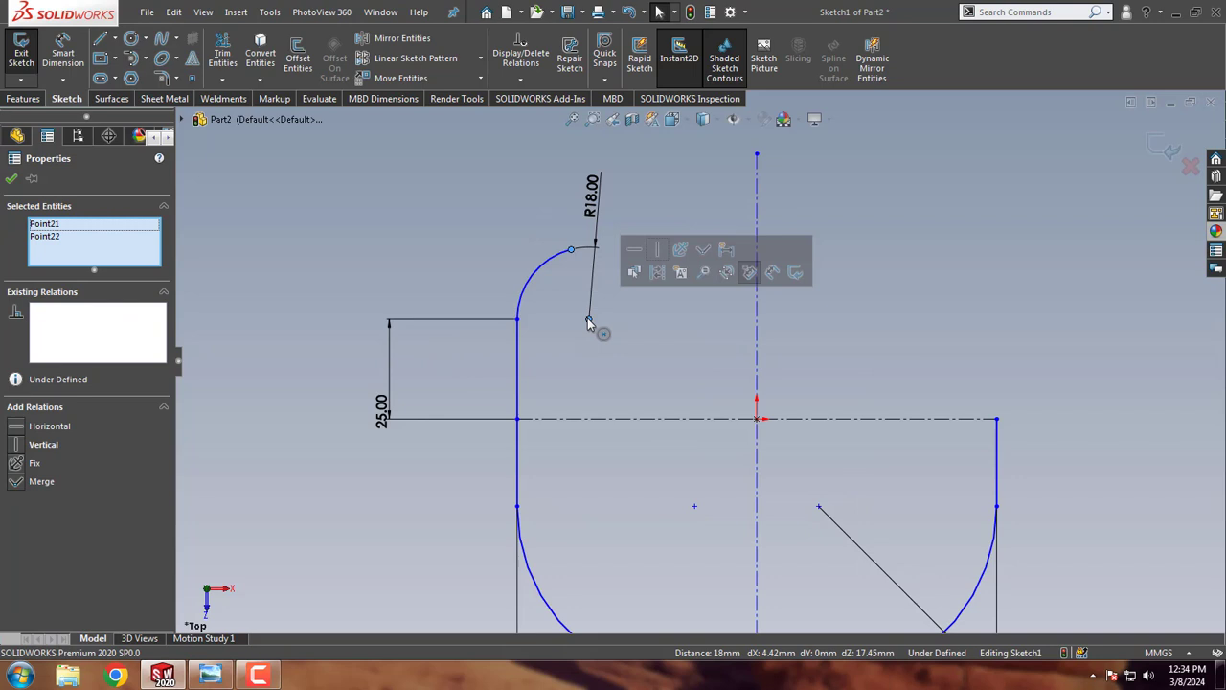
pyautogui.click(665, 255)
pyautogui.click(465, 231)
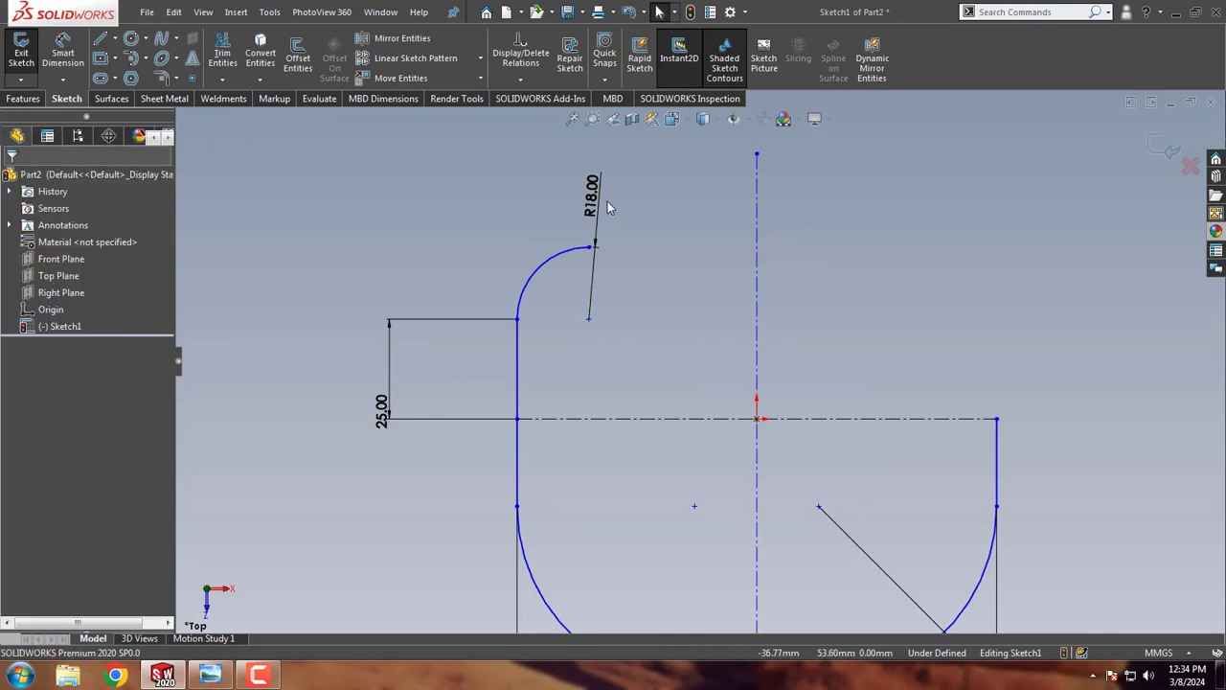
pyautogui.moveTo(607, 208); pyautogui.dragTo(431, 247)
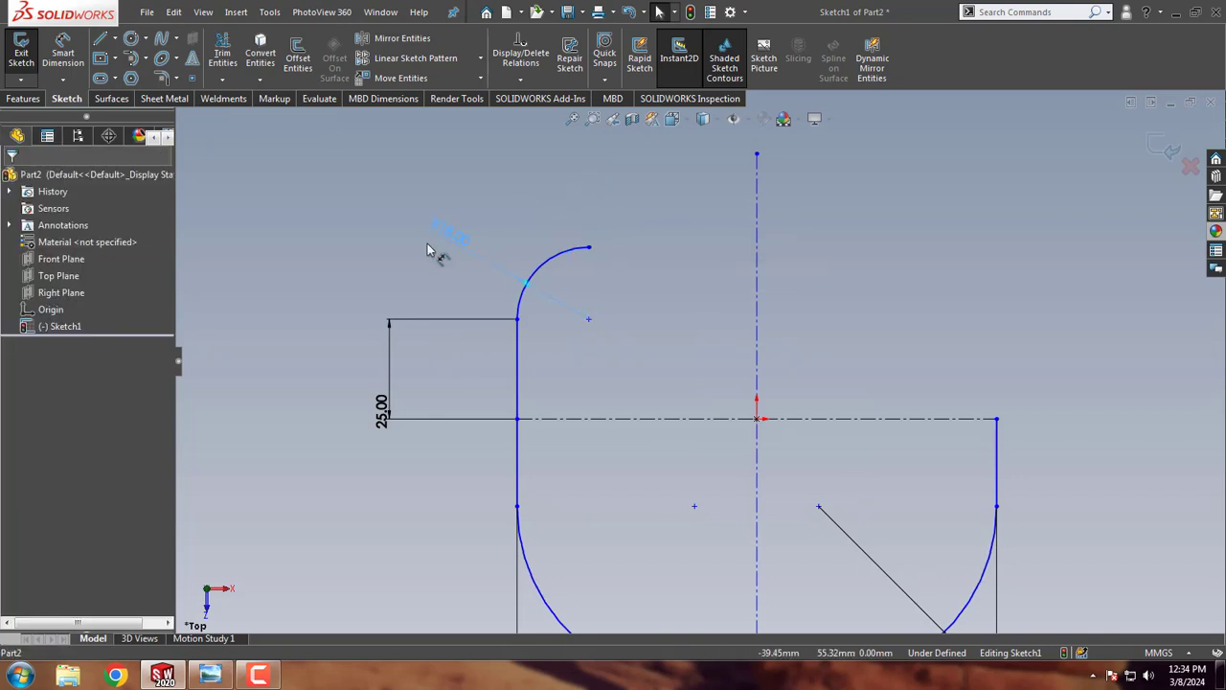
# Step: Draw a 10 mm straight line from the R18 arc's end
pyautogui.click(100, 40)
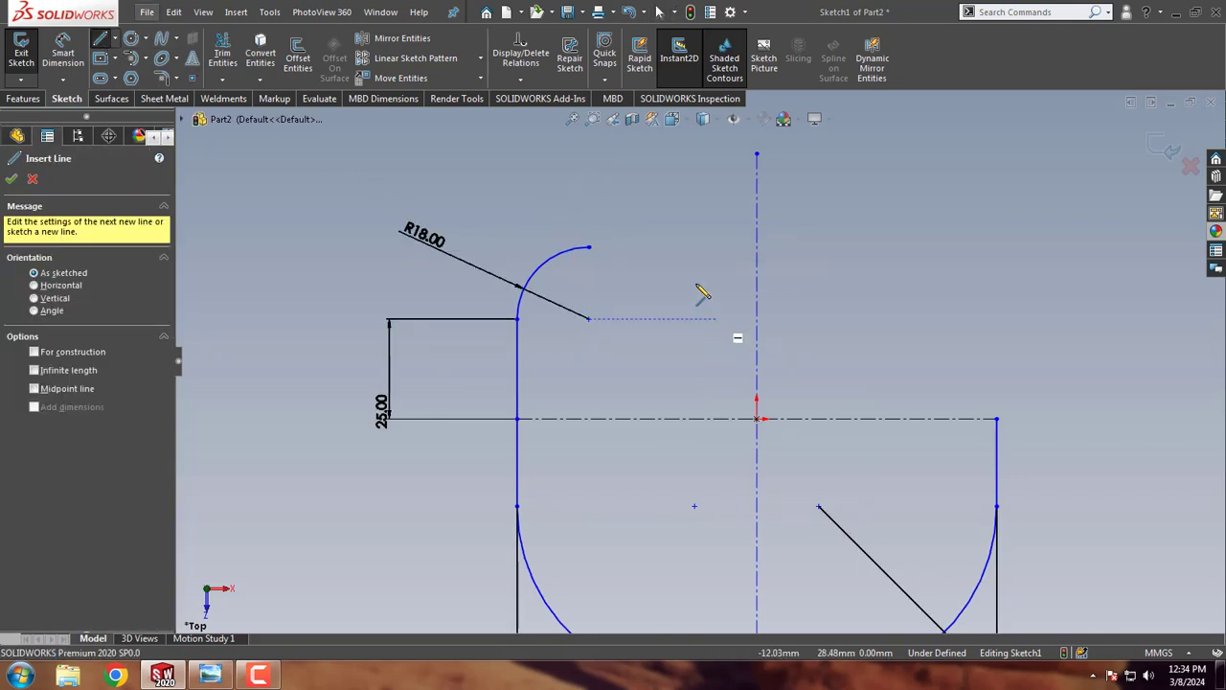
pyautogui.click(588, 248)
pyautogui.write('10')
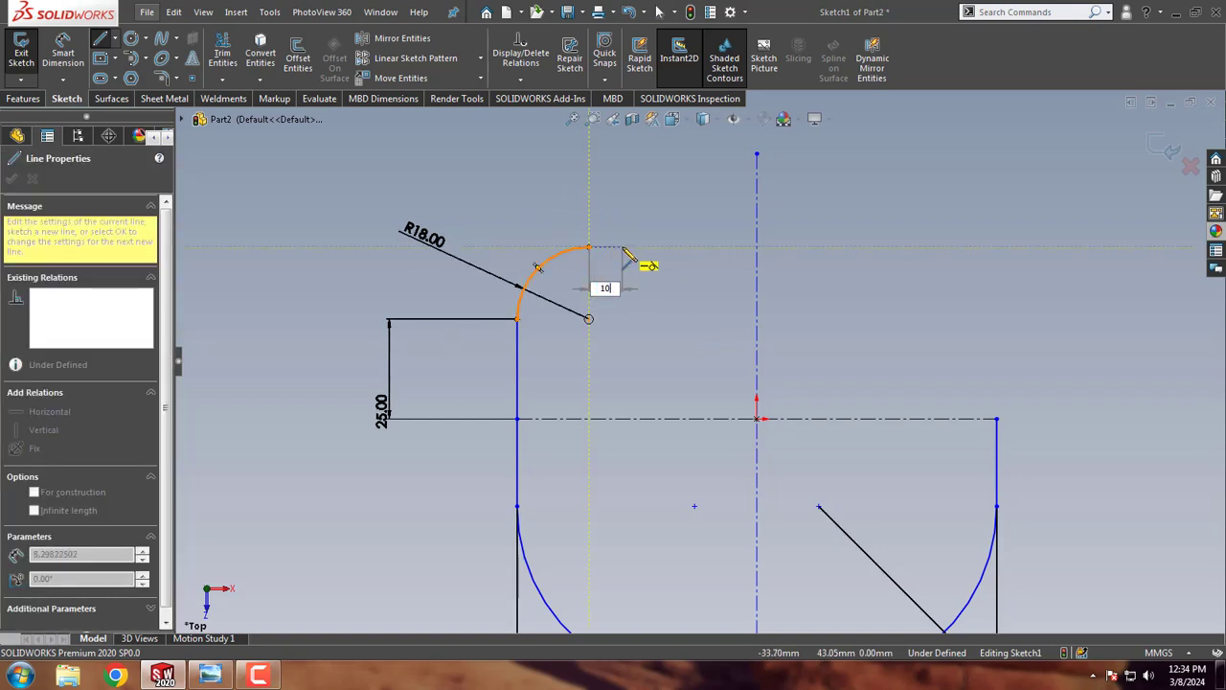
pyautogui.press('Return')
pyautogui.rightClick(692, 317)
pyautogui.click(697, 311)
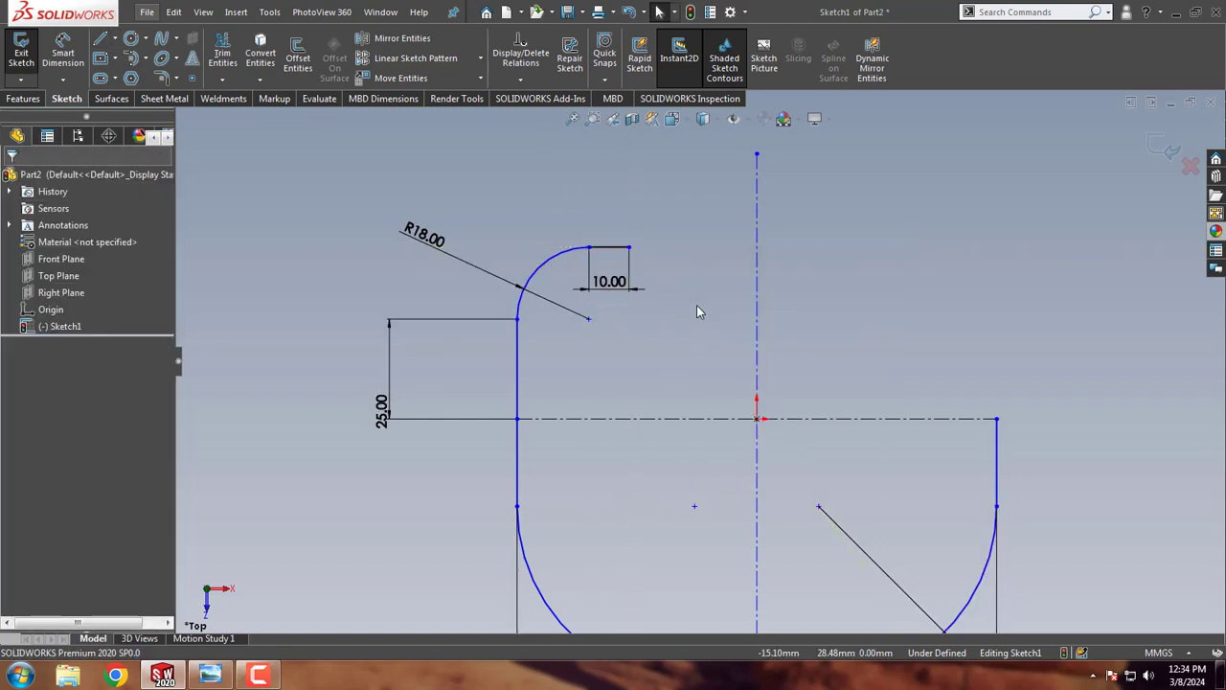
# Step: Add an R12 tangent arc at the end of the 10 mm line
pyautogui.click(131, 57)
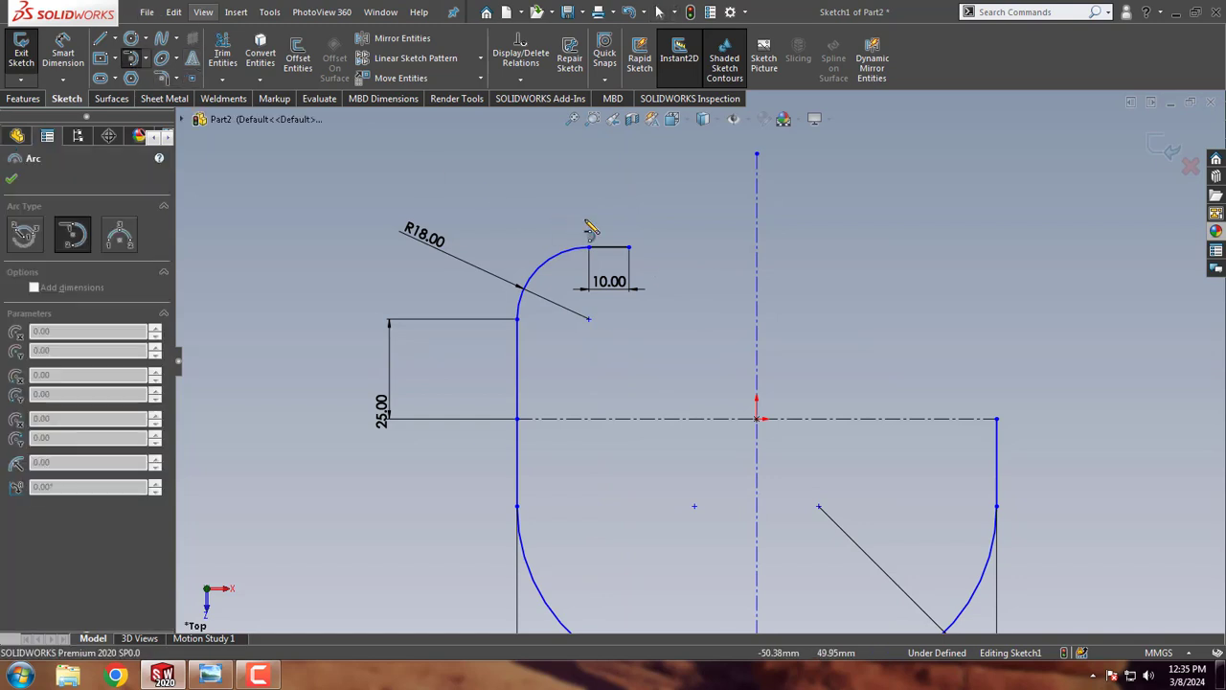
pyautogui.click(628, 247)
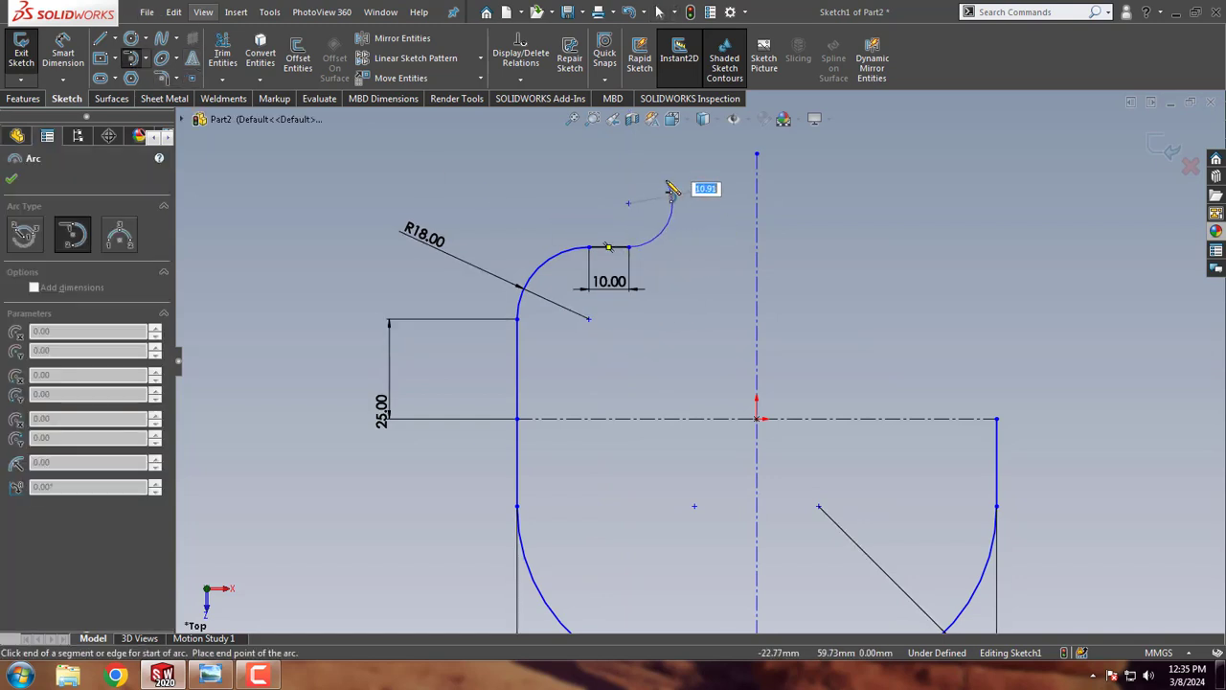
pyautogui.write('12')
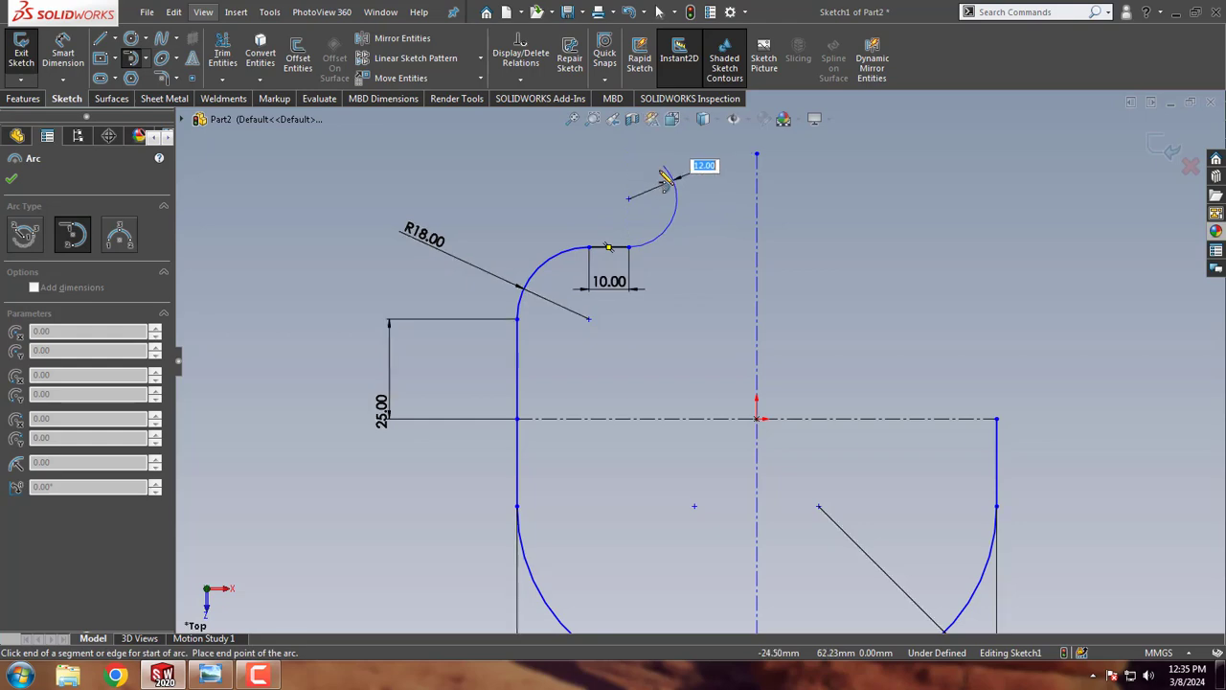
pyautogui.press('Tab')
pyautogui.click(668, 187)
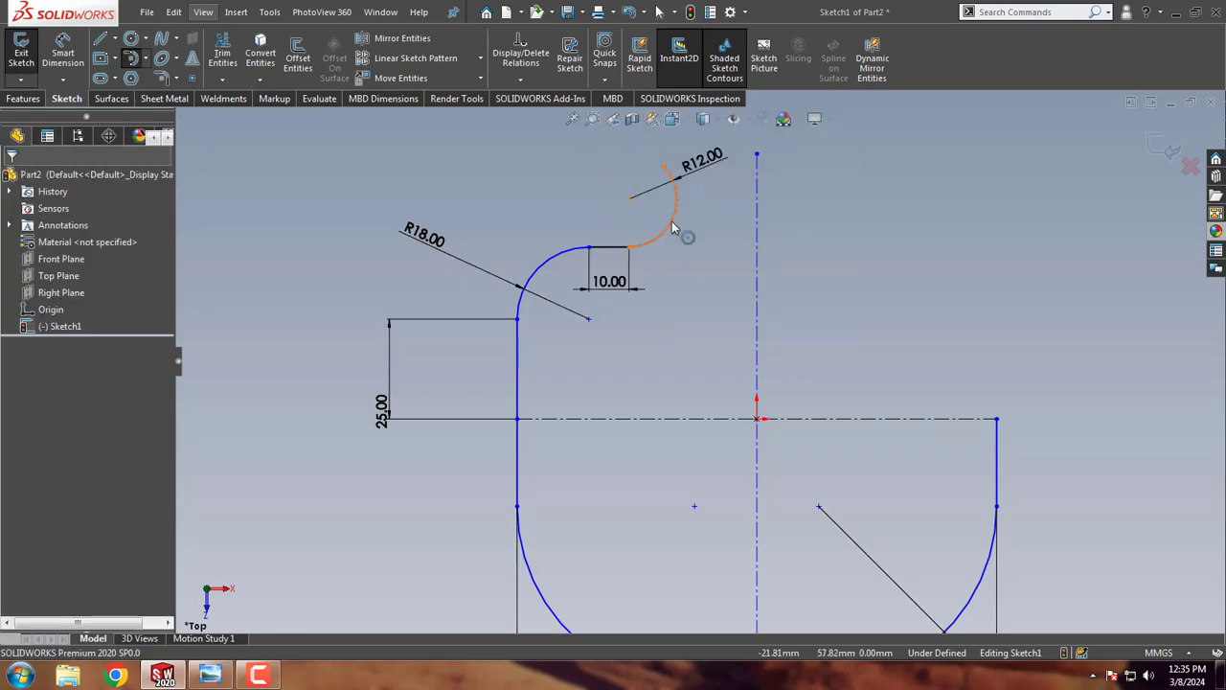
pyautogui.click(211, 675)
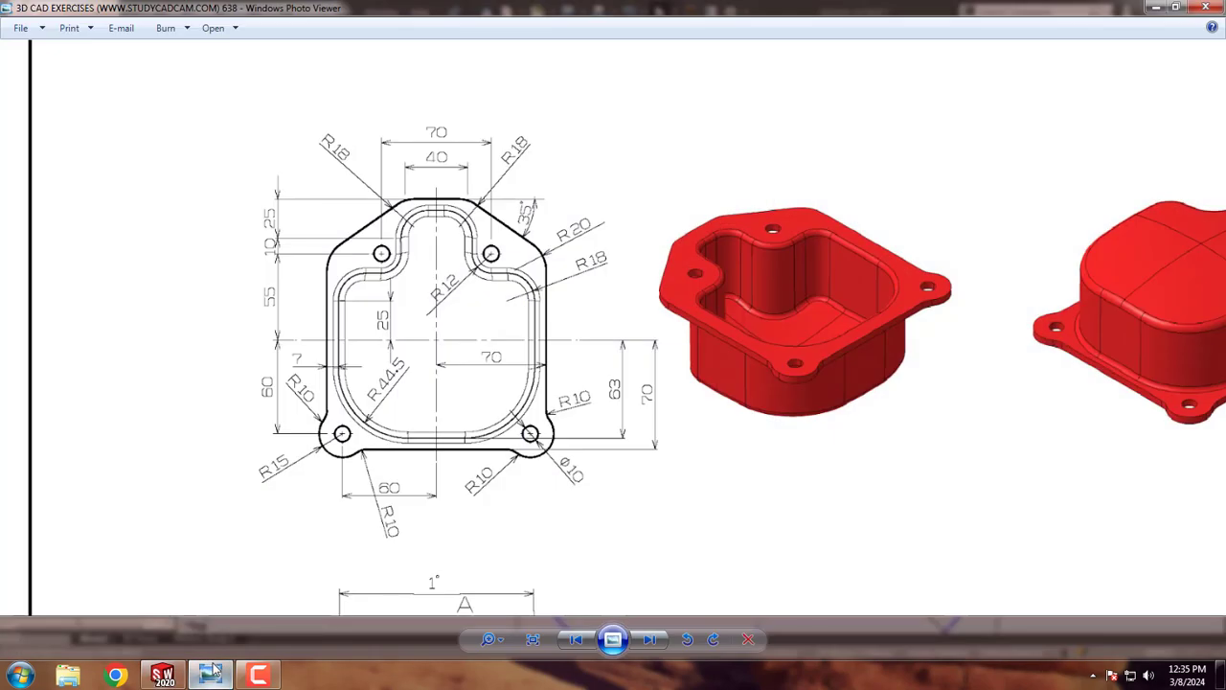
pyautogui.click(212, 669)
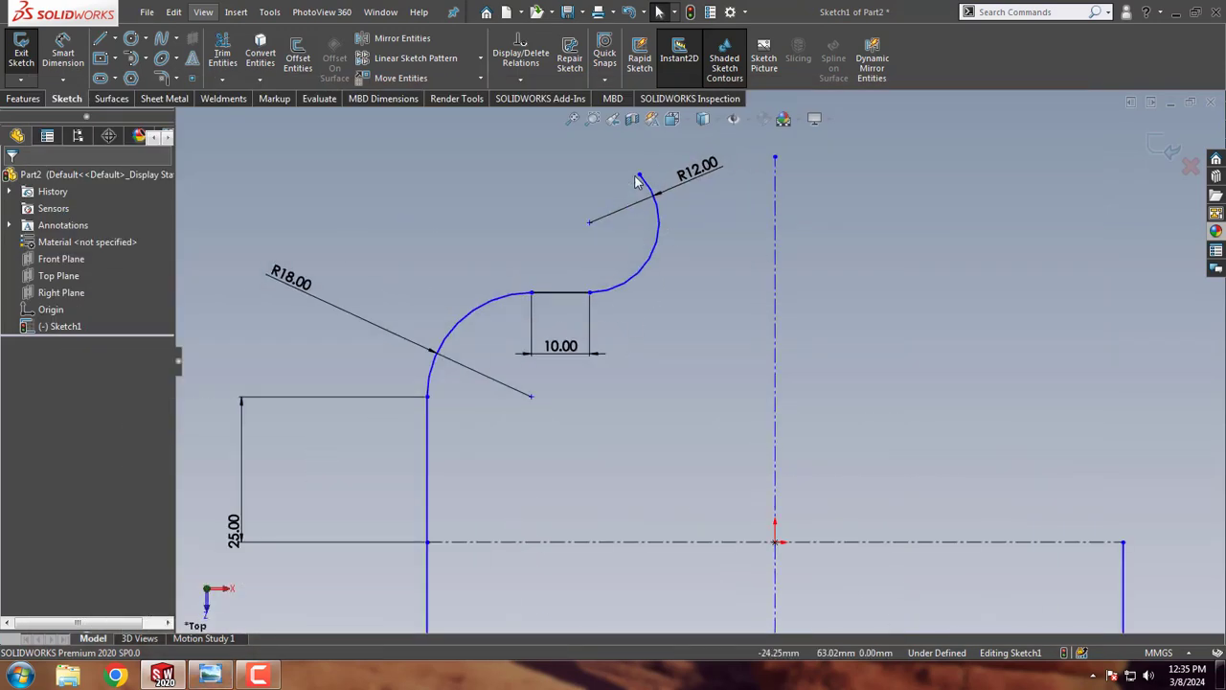
# Step: Place the R12 radius dimension beside the small arc
pyautogui.click(640, 177)
pyautogui.keyDown('ctrl'); pyautogui.click(589, 222); pyautogui.keyUp('ctrl')
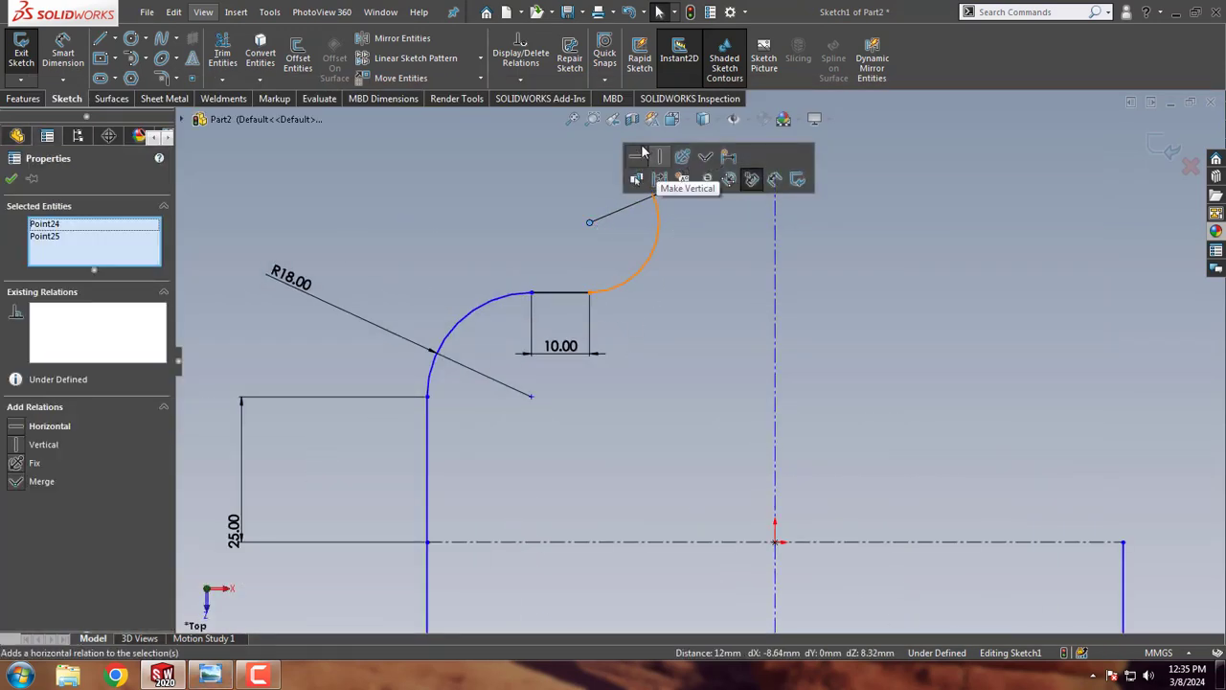
pyautogui.click(452, 198)
pyautogui.scroll(3, 699, 360)
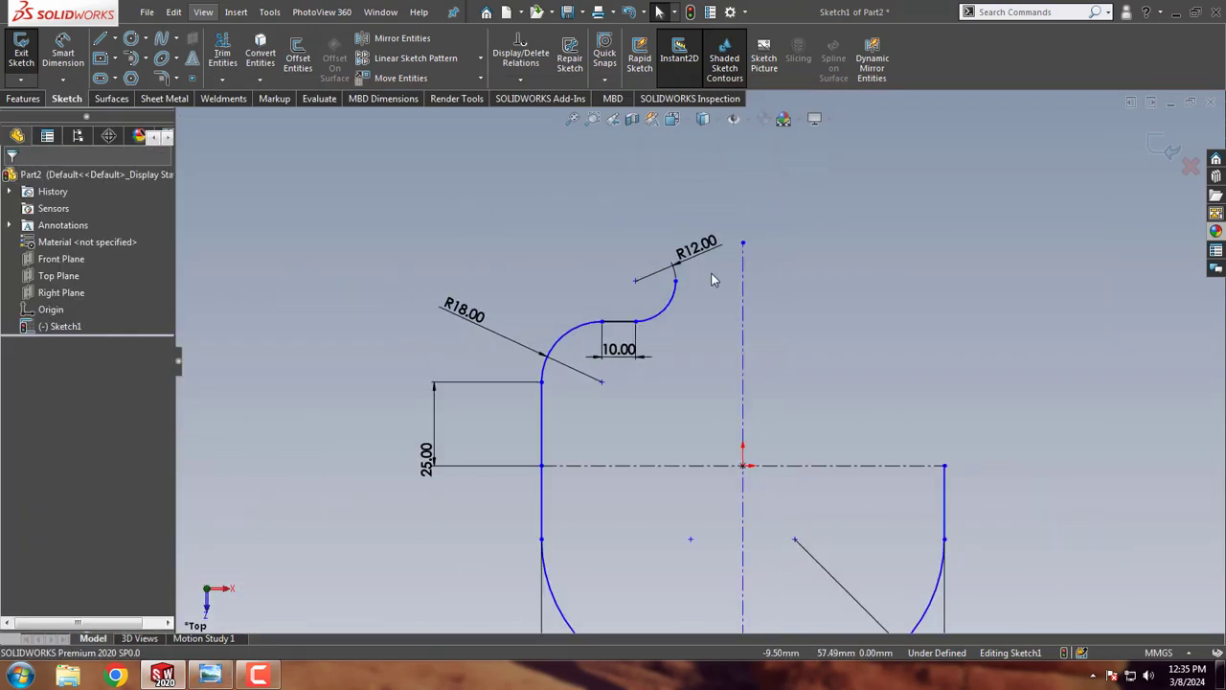
pyautogui.click(548, 224)
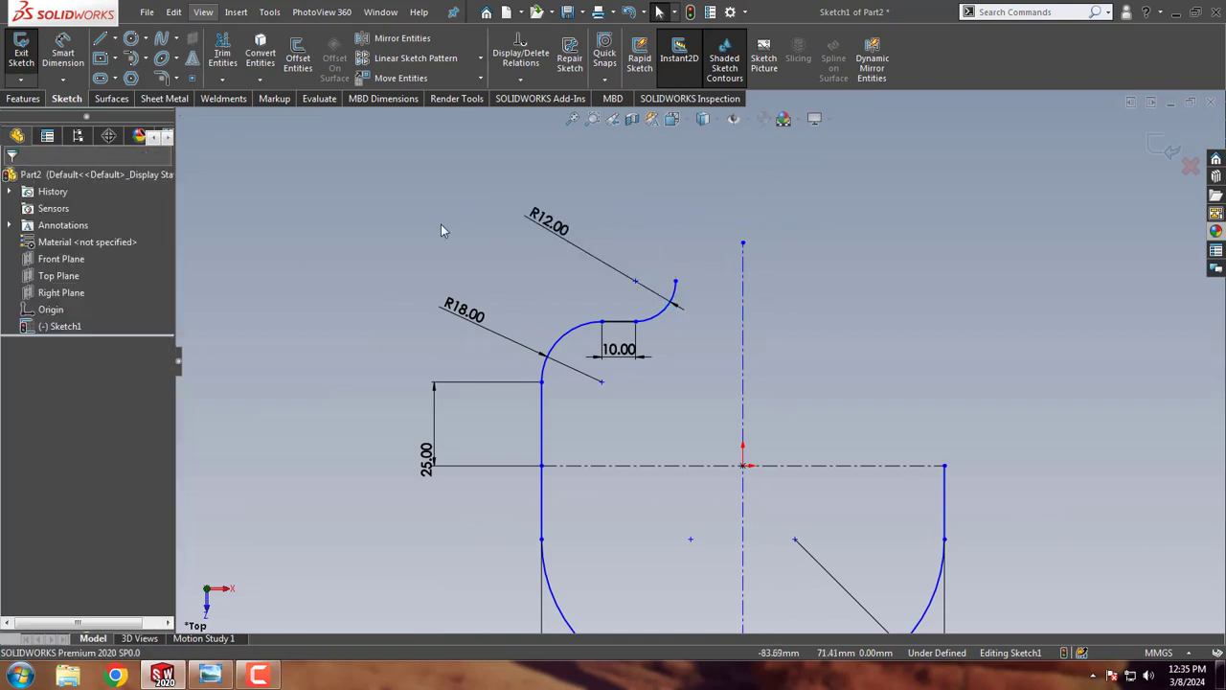
# Step: Draw a 10 mm vertical line upward from the R12 arc's end
pyautogui.click(100, 40)
pyautogui.click(675, 281)
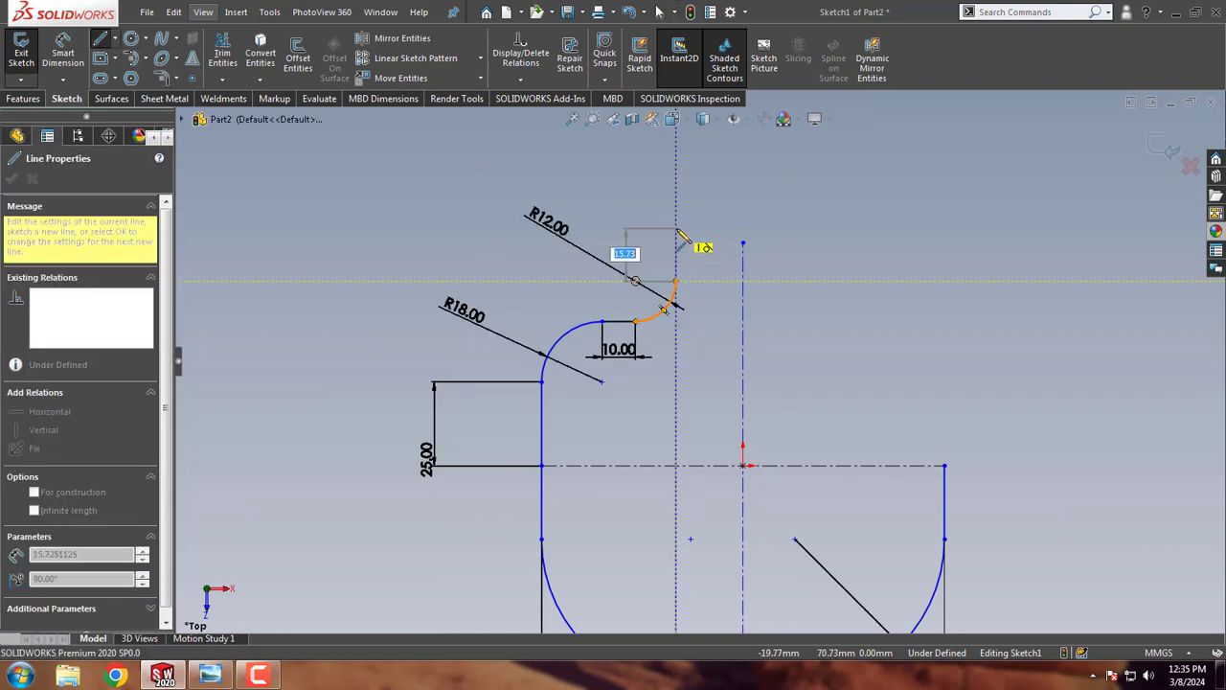
pyautogui.press('Return')
pyautogui.rightClick(704, 197)
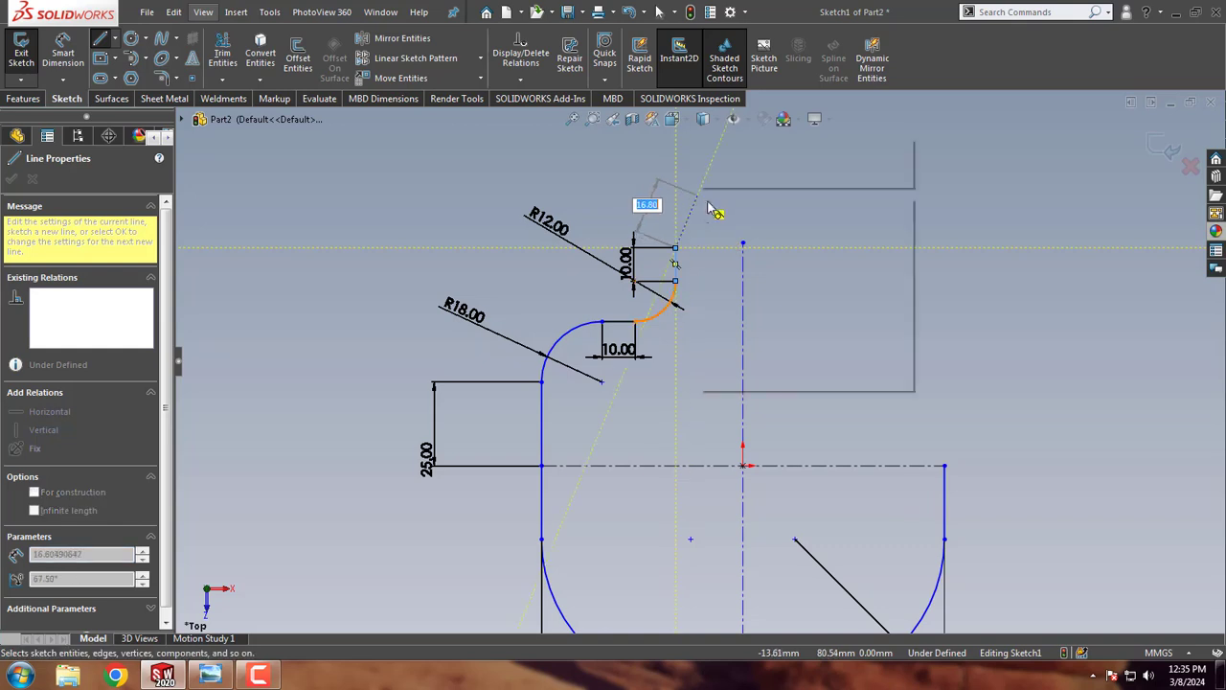
pyautogui.click(738, 206)
pyautogui.click(258, 675)
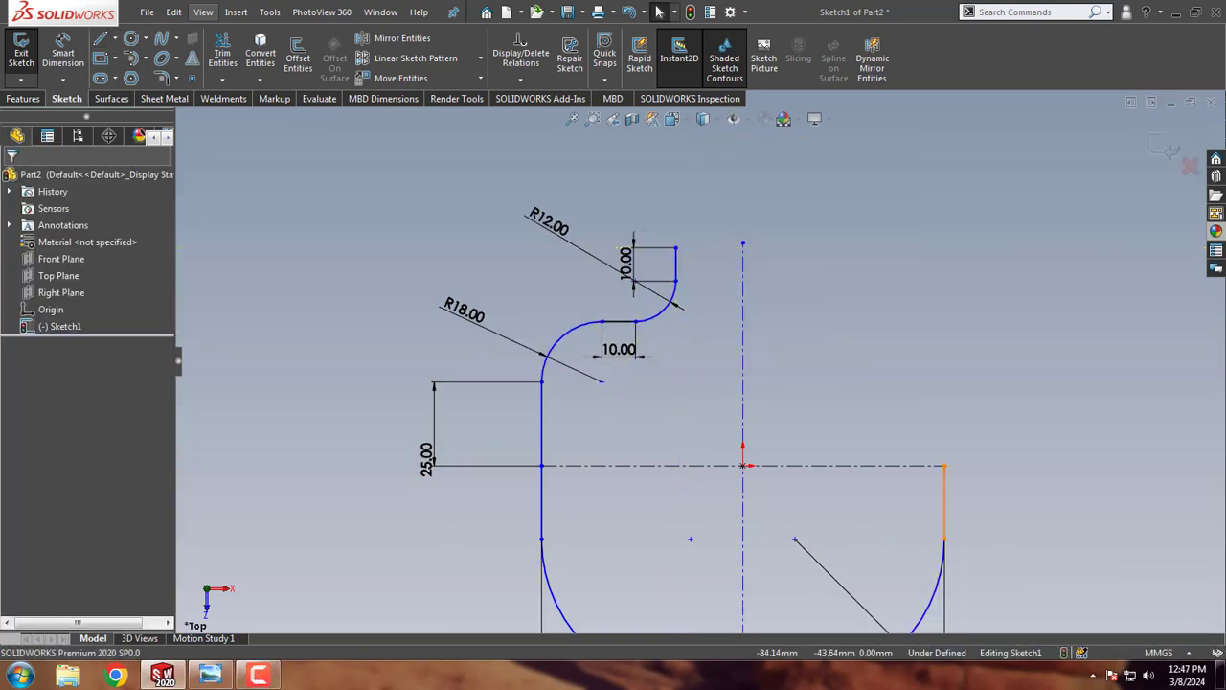
pyautogui.click(259, 676)
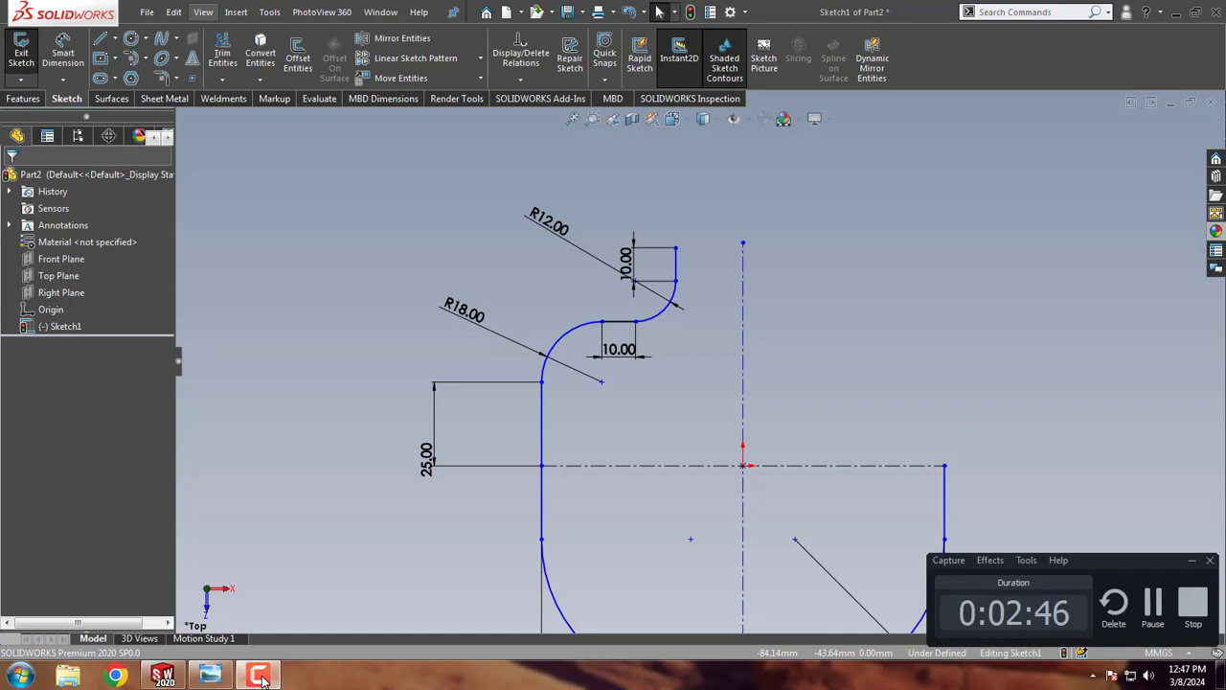
# Step: Select the new 10 mm line, R12 arc, short horizontal line and R18 arc
pyautogui.click(676, 264)
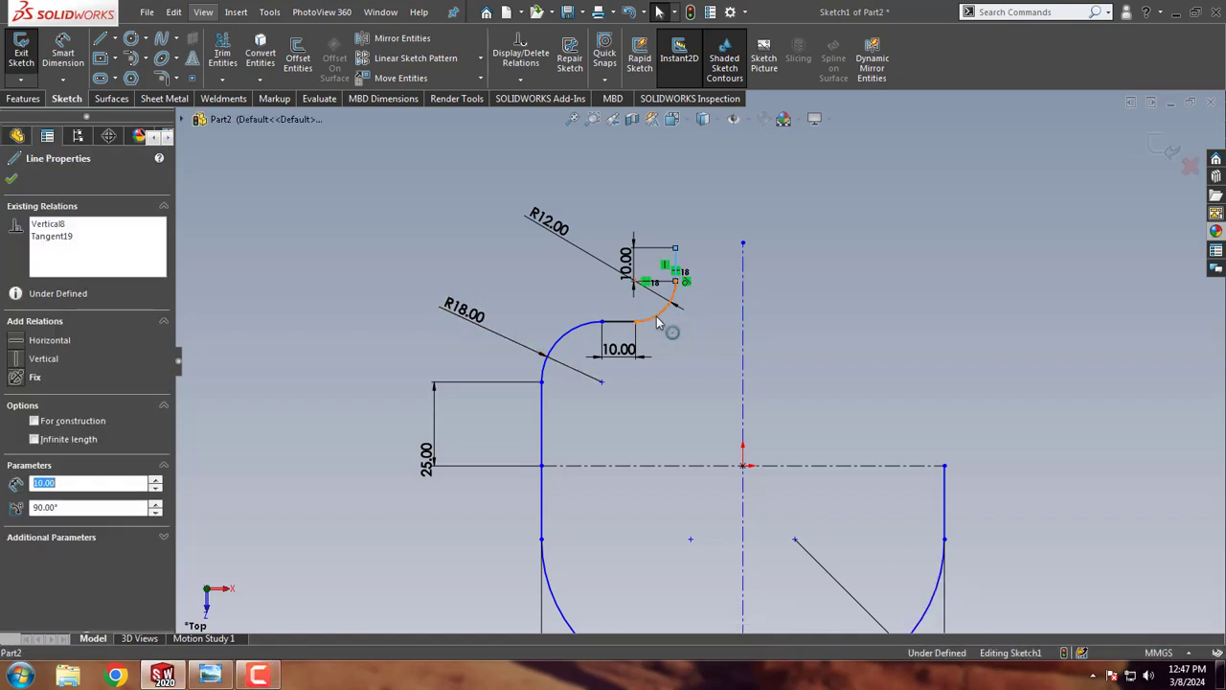
pyautogui.keyDown('ctrl'); pyautogui.click(660, 315); pyautogui.keyUp('ctrl')
pyautogui.keyDown('ctrl'); pyautogui.click(618, 322); pyautogui.keyUp('ctrl')
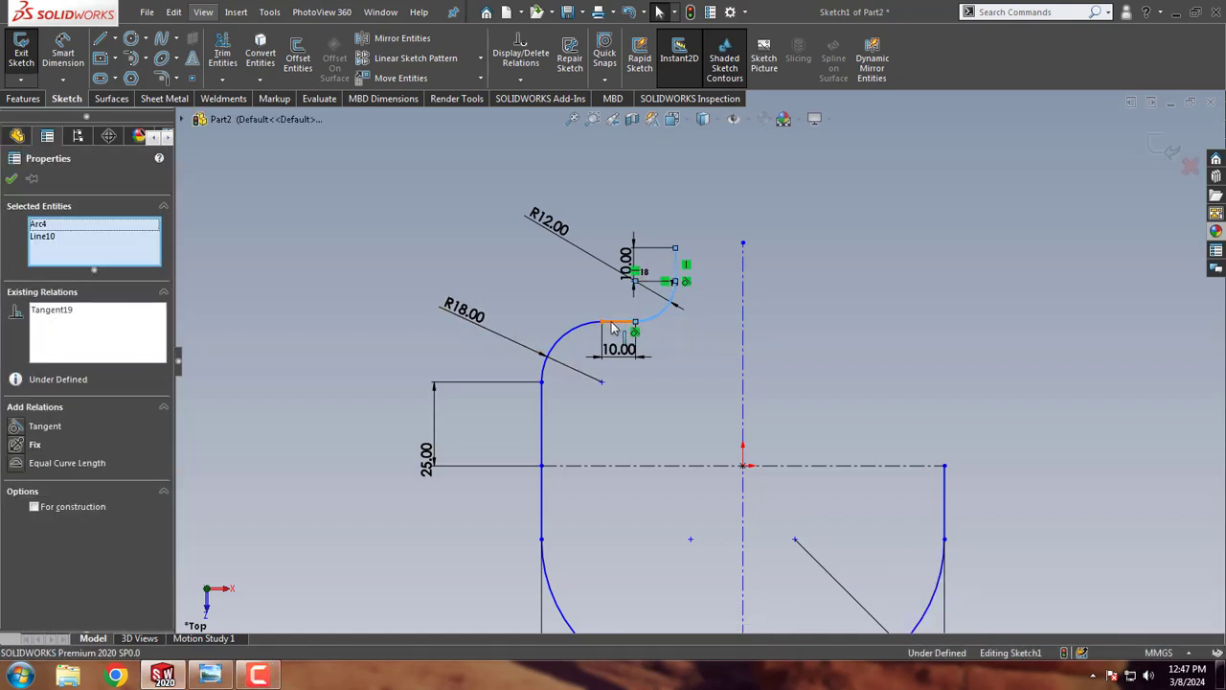
pyautogui.keyDown('ctrl'); pyautogui.click(565, 346); pyautogui.keyUp('ctrl')
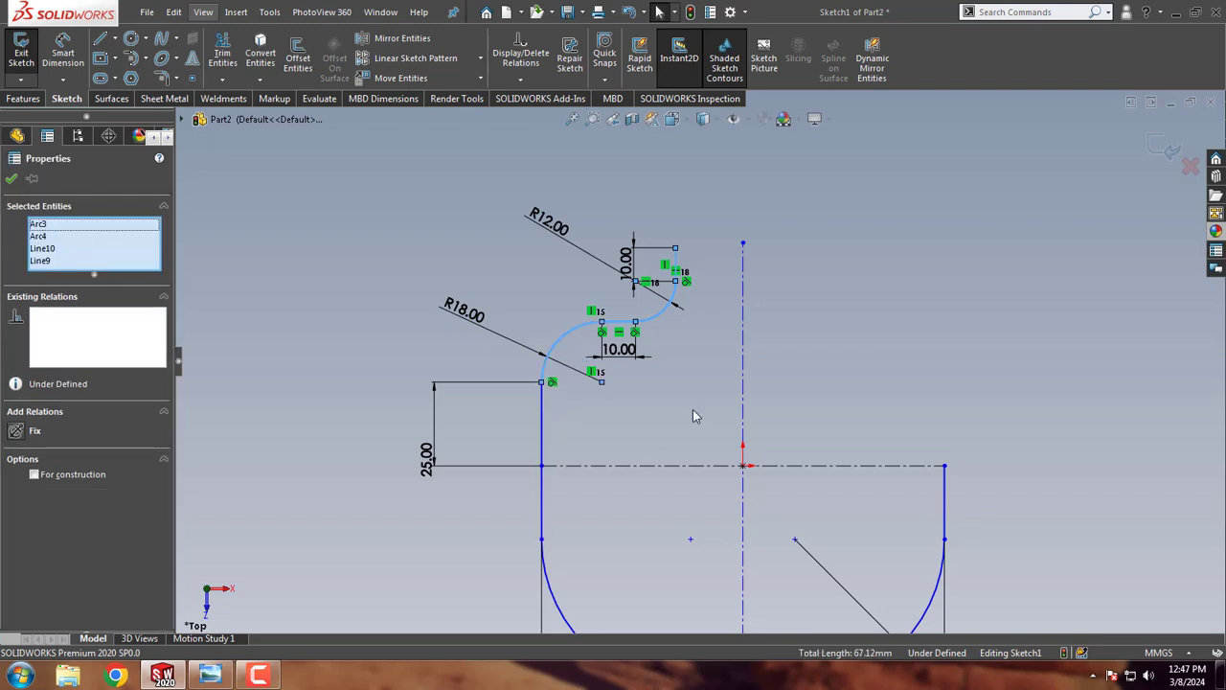
# Step: Mirror the selected notch arcs and lines about the vertical centerline
pyautogui.click(397, 38)
pyautogui.click(104, 400)
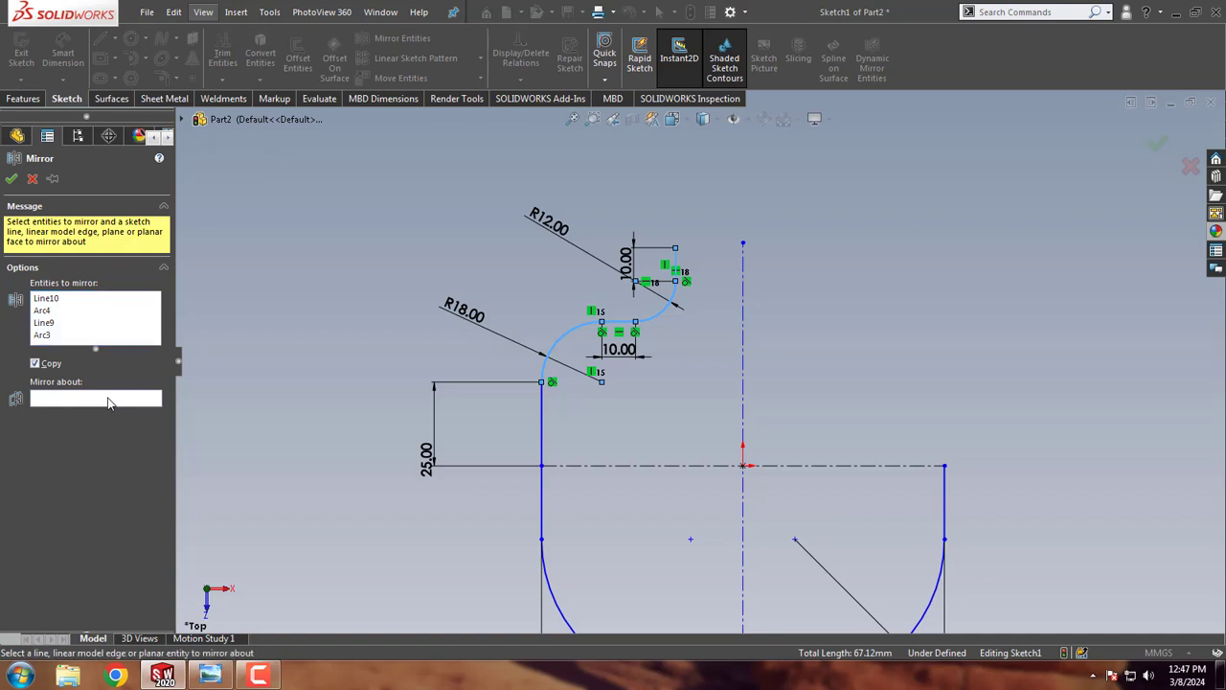
pyautogui.click(742, 329)
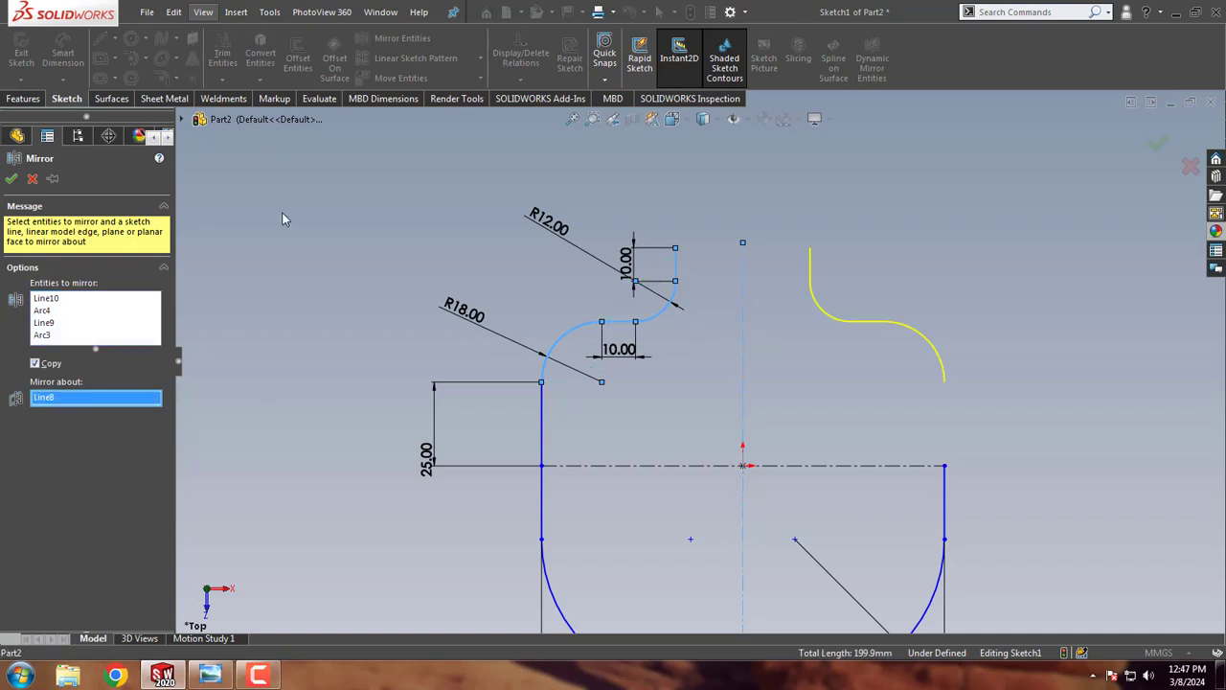
pyautogui.click(10, 179)
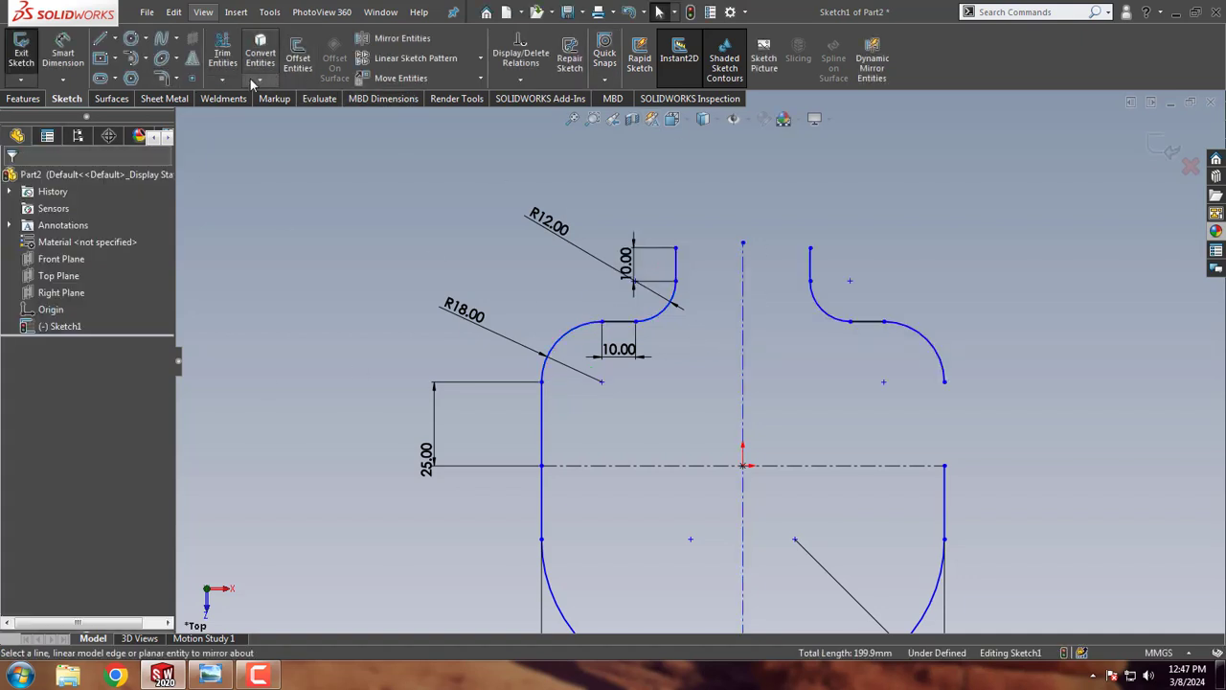
# Step: Start and cancel Trim Entities, then compare the sketch with the reference drawing
pyautogui.click(222, 80)
pyautogui.click(251, 96)
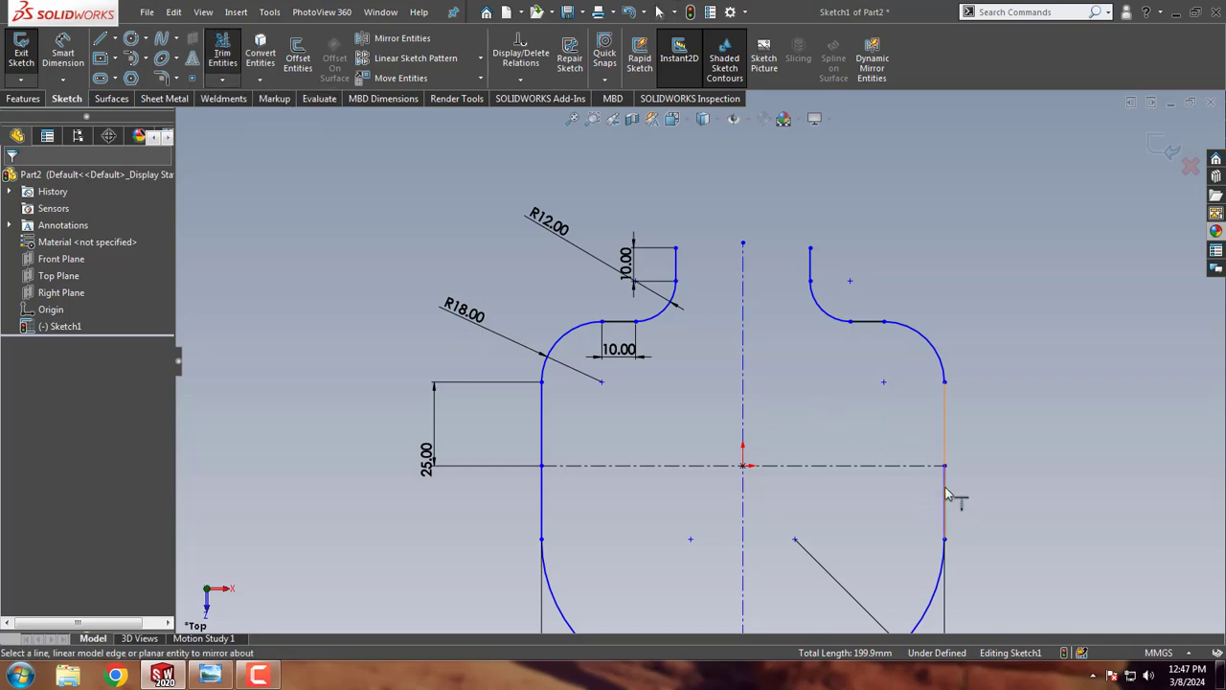
pyautogui.rightClick(296, 230)
pyautogui.click(335, 272)
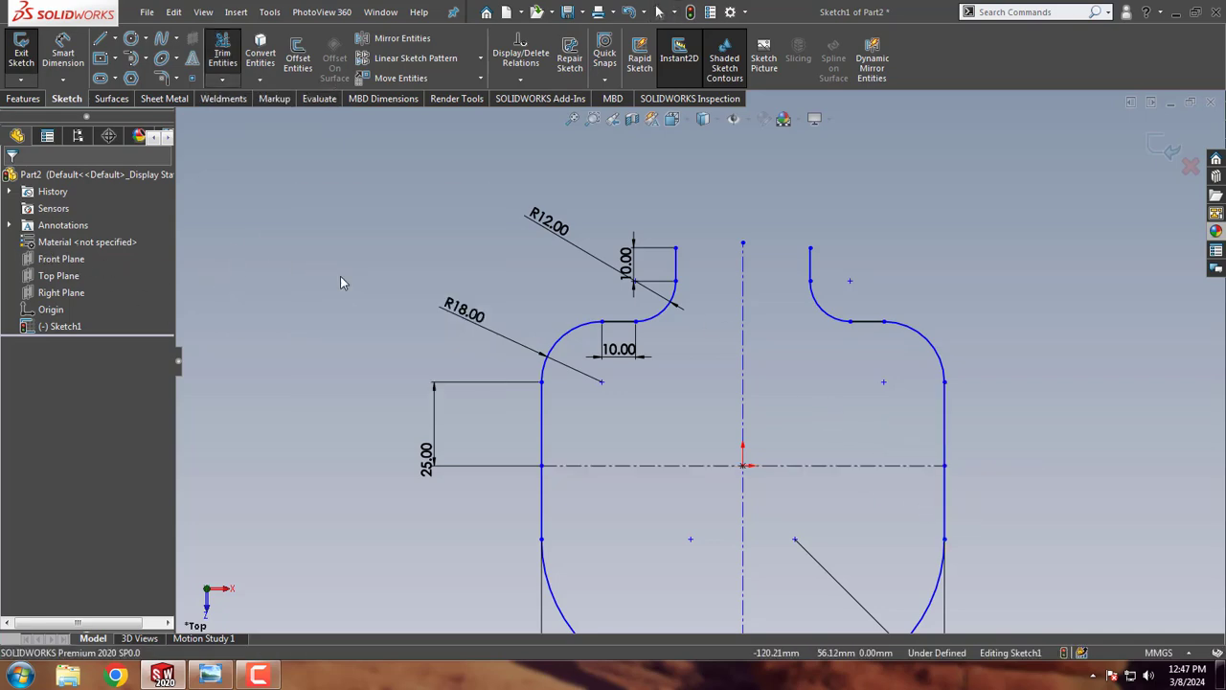
pyautogui.click(218, 674)
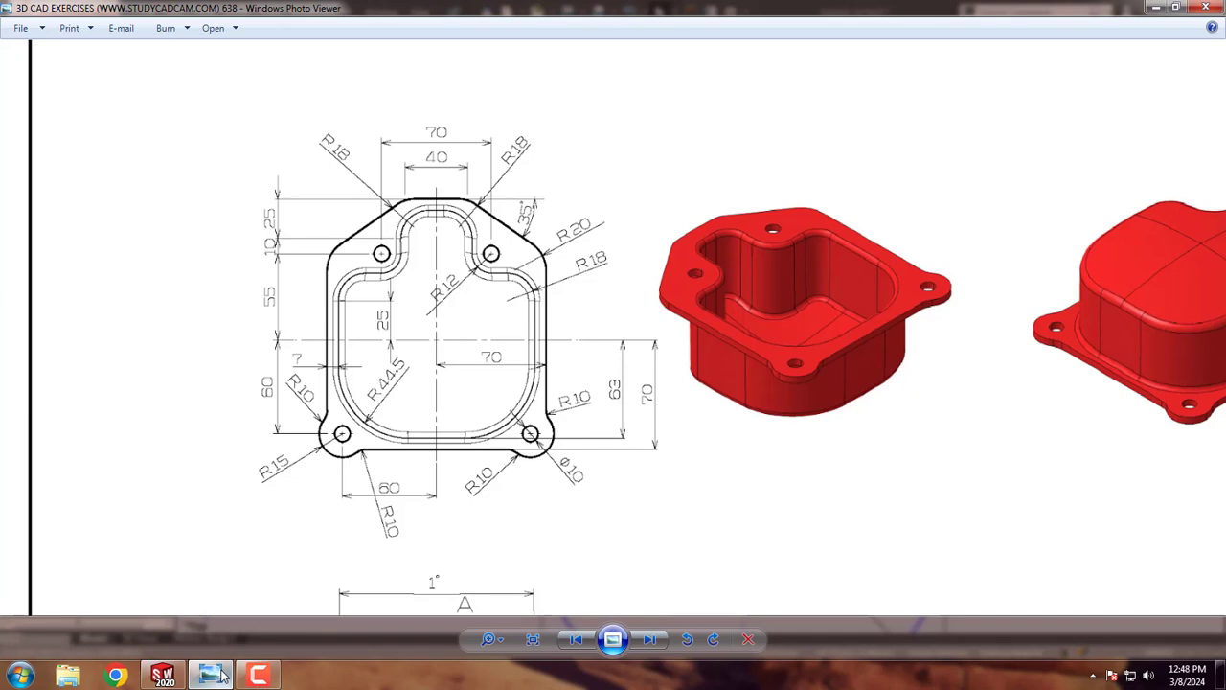
pyautogui.click(220, 675)
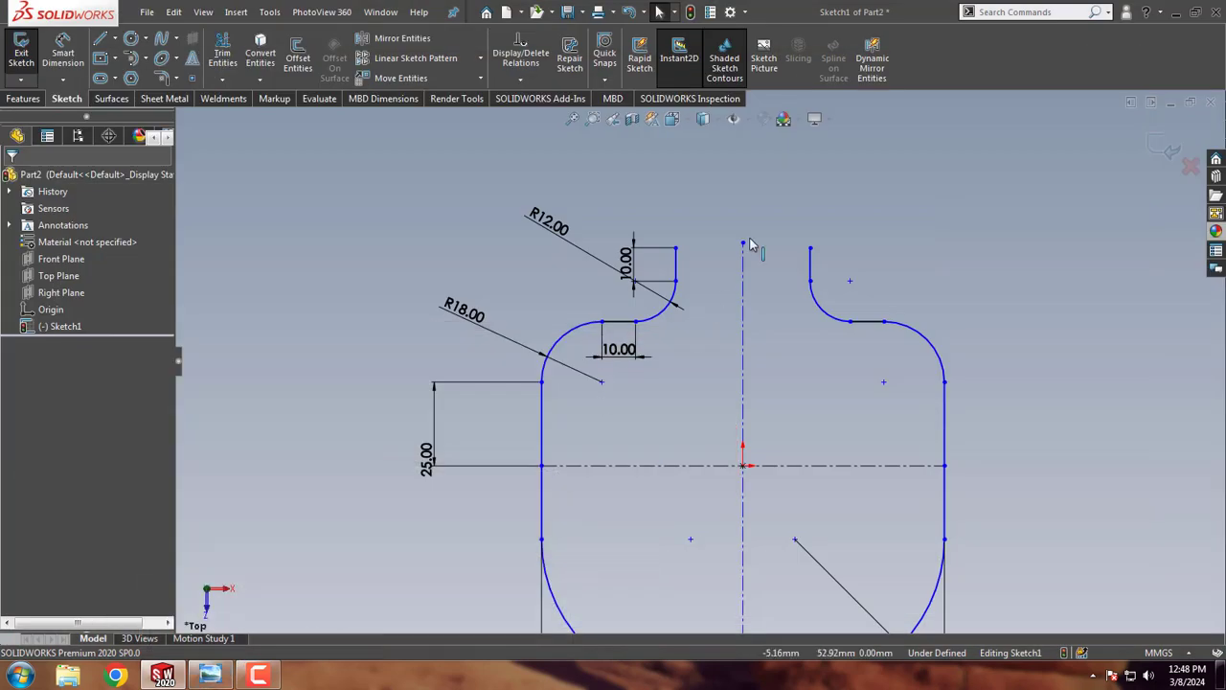
# Step: Draw an R18 tangent arc from the top of the 10 mm line
pyautogui.scroll(-2, 731, 183)
pyautogui.scroll(-2, 731, 183)
pyautogui.click(131, 58)
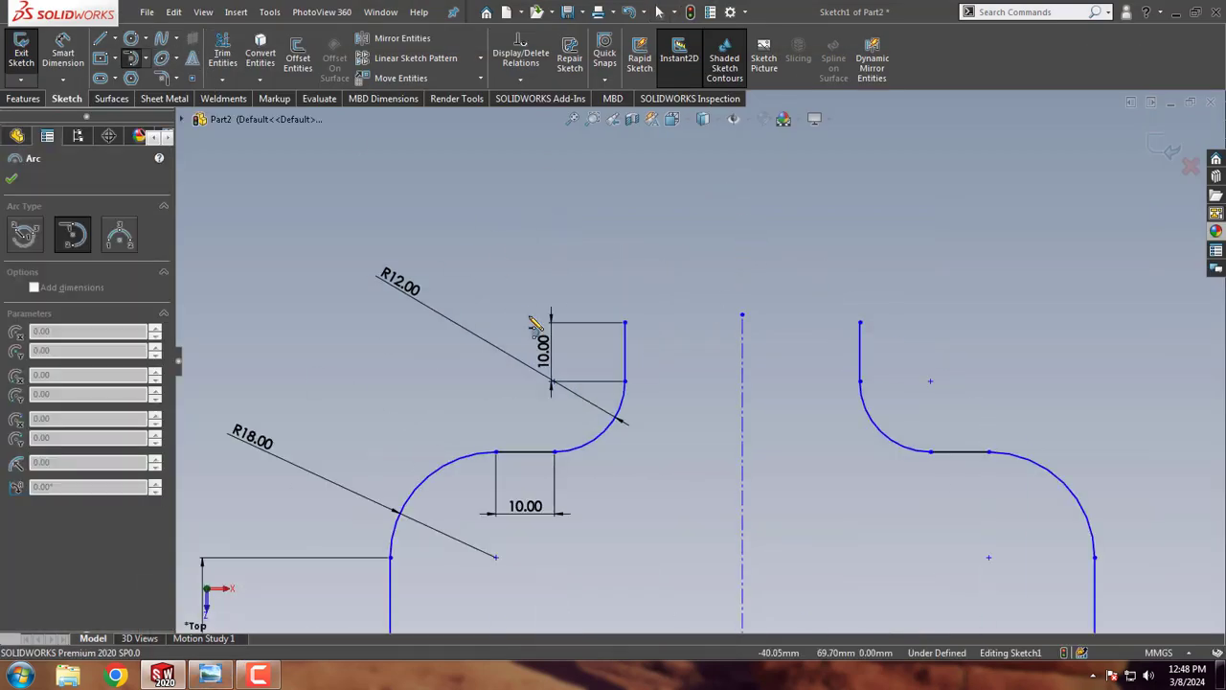
pyautogui.click(625, 322)
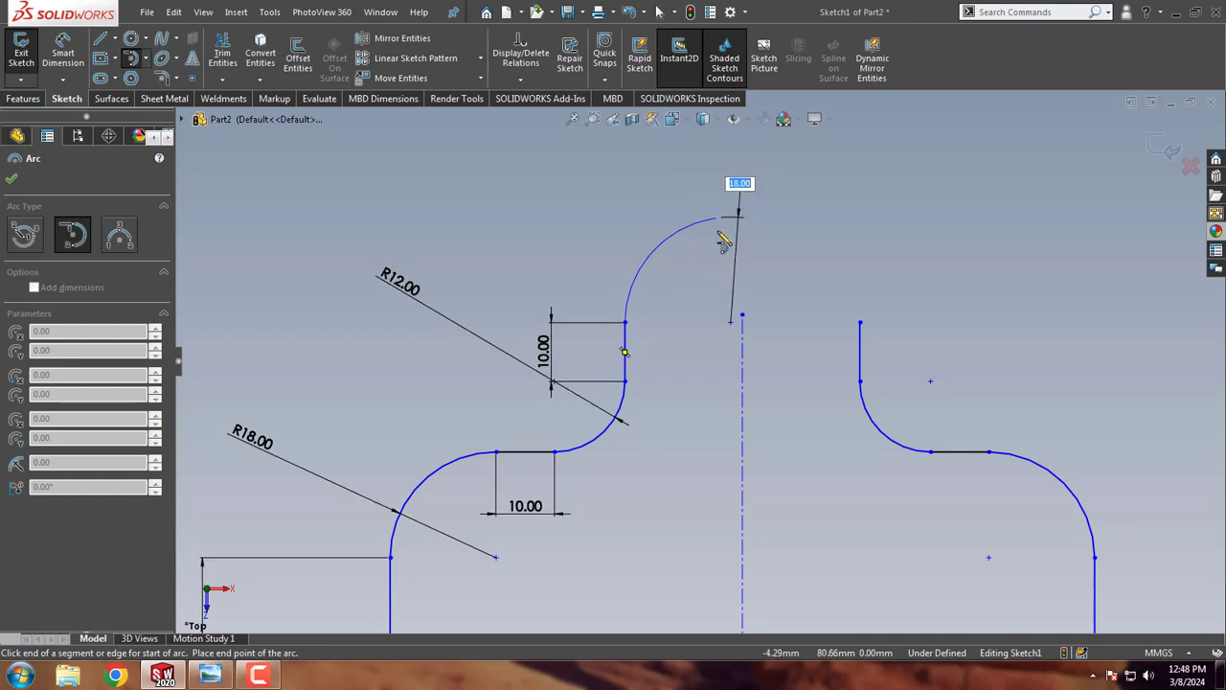
pyautogui.press('Return')
pyautogui.click(760, 245)
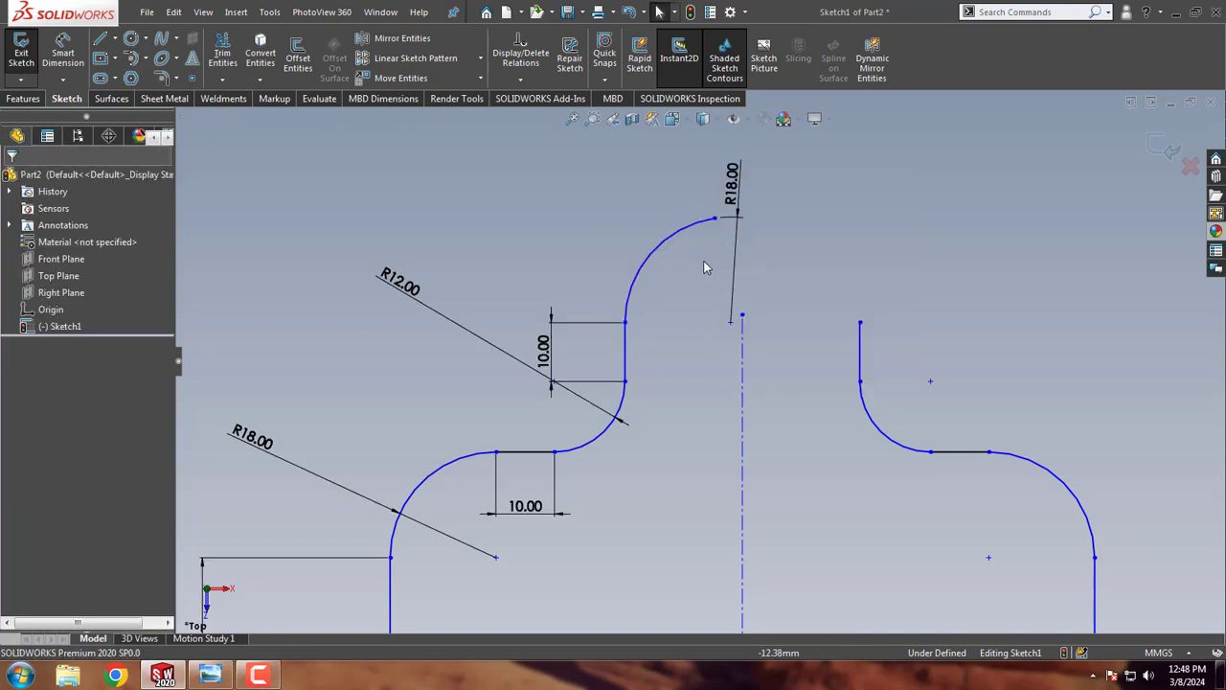
# Step: Move the R18.00 dimension aside and make the arc end vertical with its centre
pyautogui.click(729, 323)
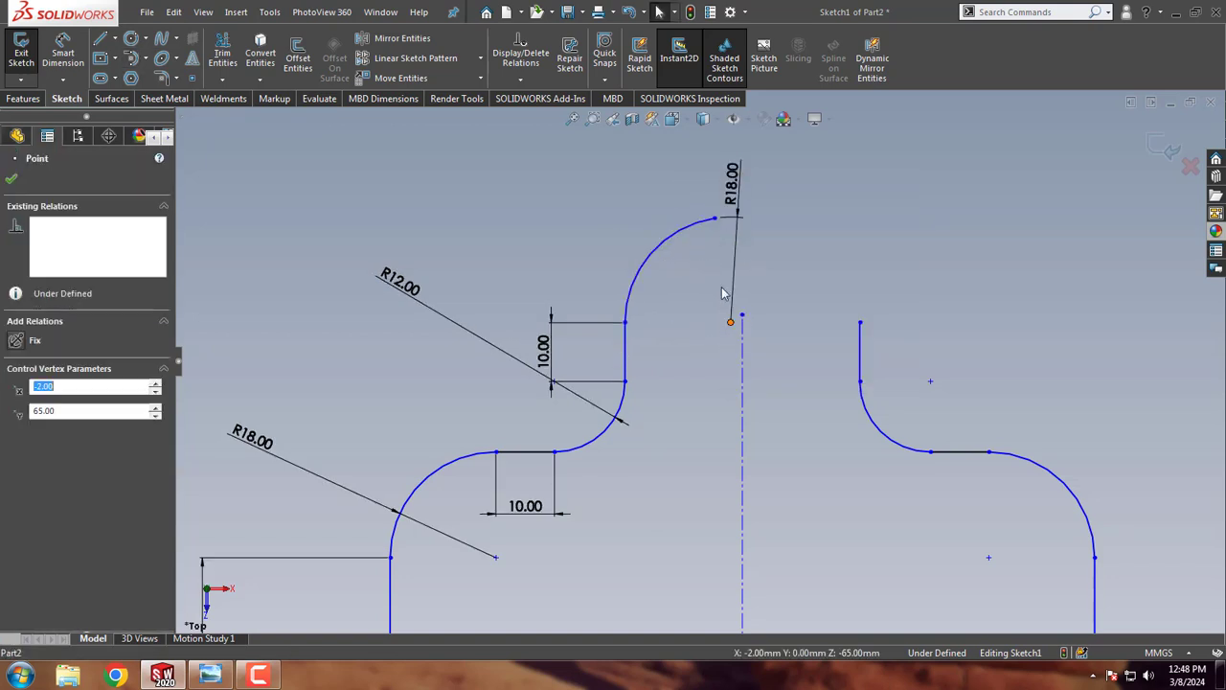
pyautogui.keyDown('ctrl'); pyautogui.click(716, 221); pyautogui.keyUp('ctrl')
pyautogui.moveTo(733, 189)
pyautogui.mouseDown()
pyautogui.moveTo(498, 235)
pyautogui.moveTo(539, 186)
pyautogui.mouseUp()
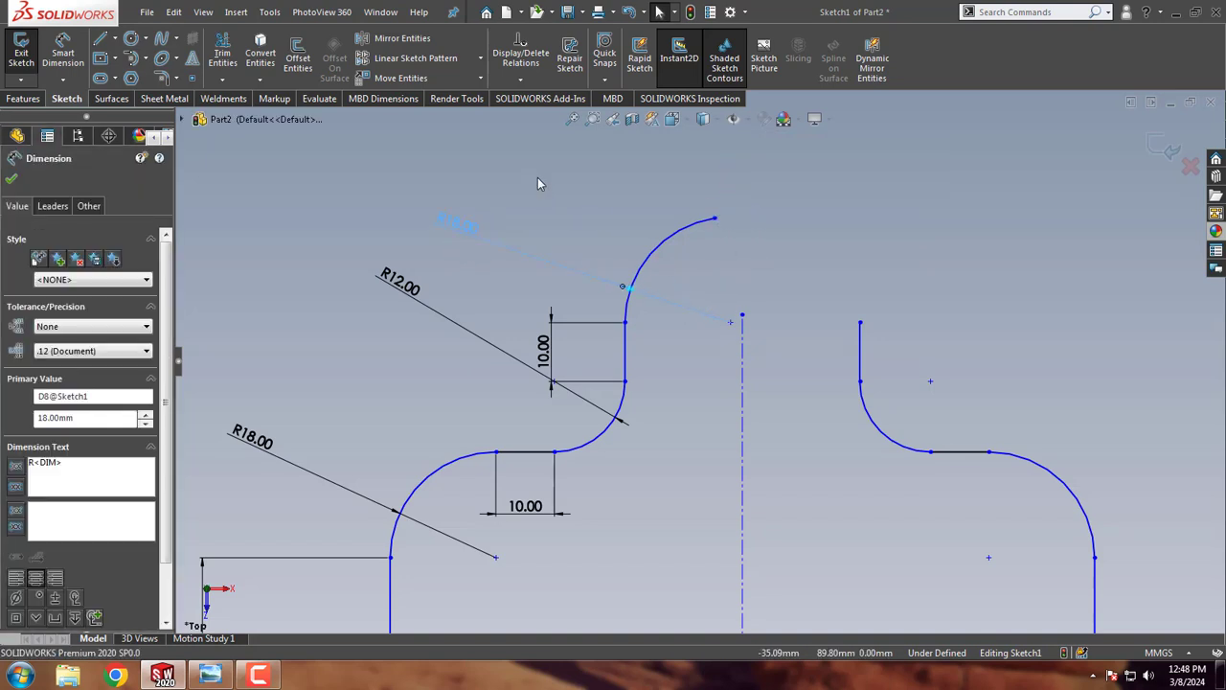
pyautogui.click(715, 220)
pyautogui.keyDown('ctrl'); pyautogui.click(730, 322); pyautogui.keyUp('ctrl')
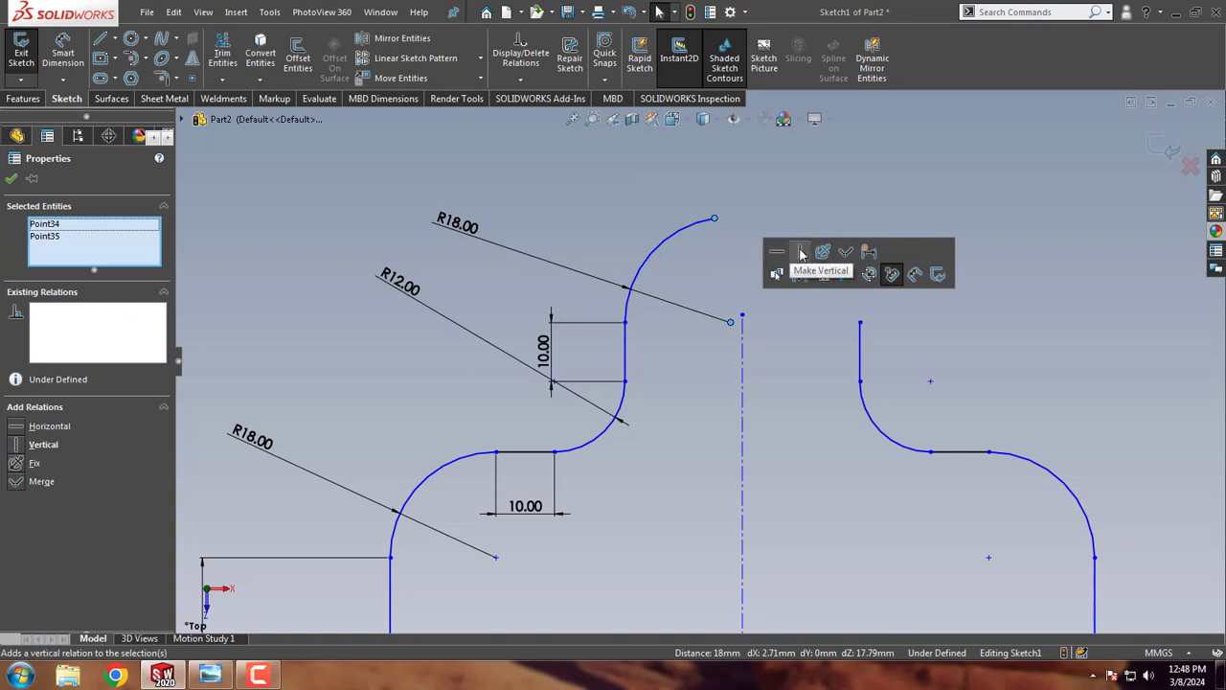
pyautogui.click(778, 268)
# Step: Mirror the upper R18 arc about the vertical centreline
pyautogui.click(689, 237)
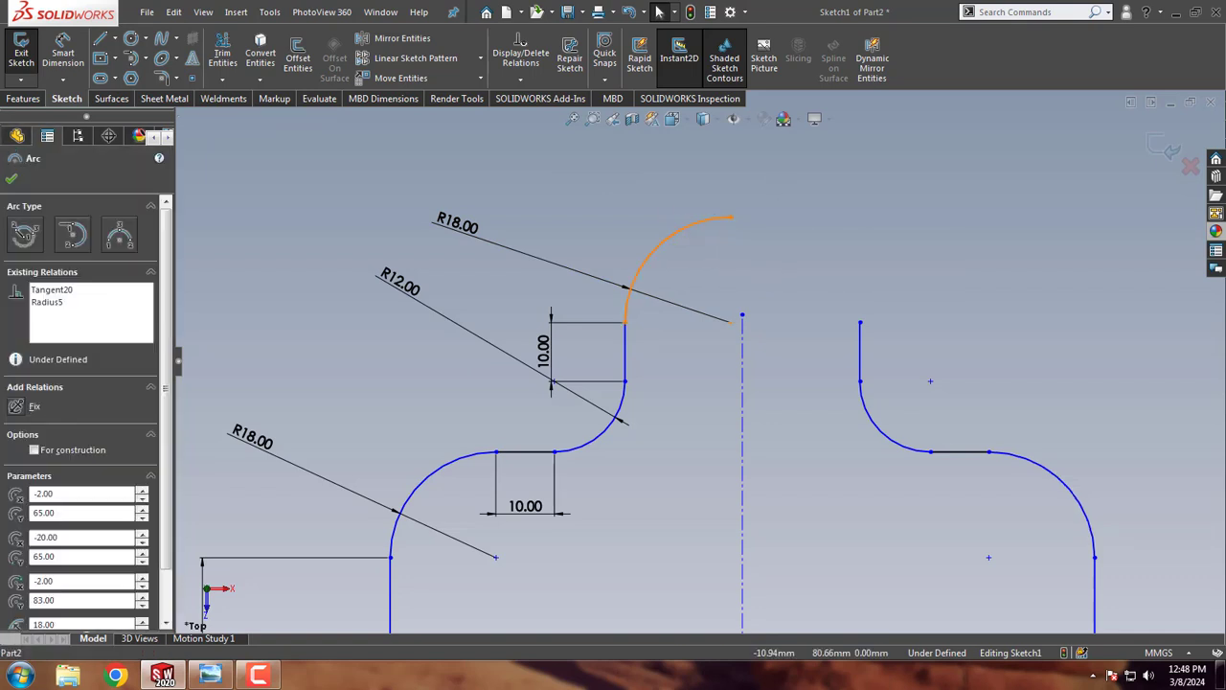
pyautogui.click(402, 38)
pyautogui.click(80, 371)
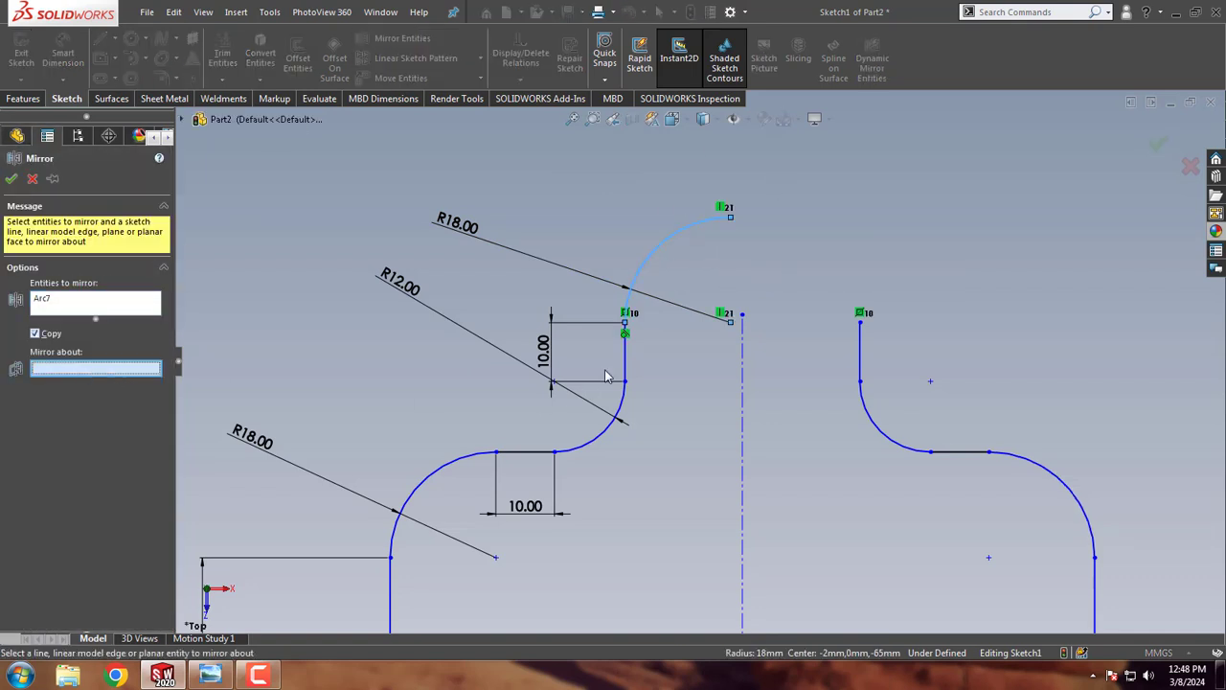
pyautogui.click(739, 354)
pyautogui.click(11, 179)
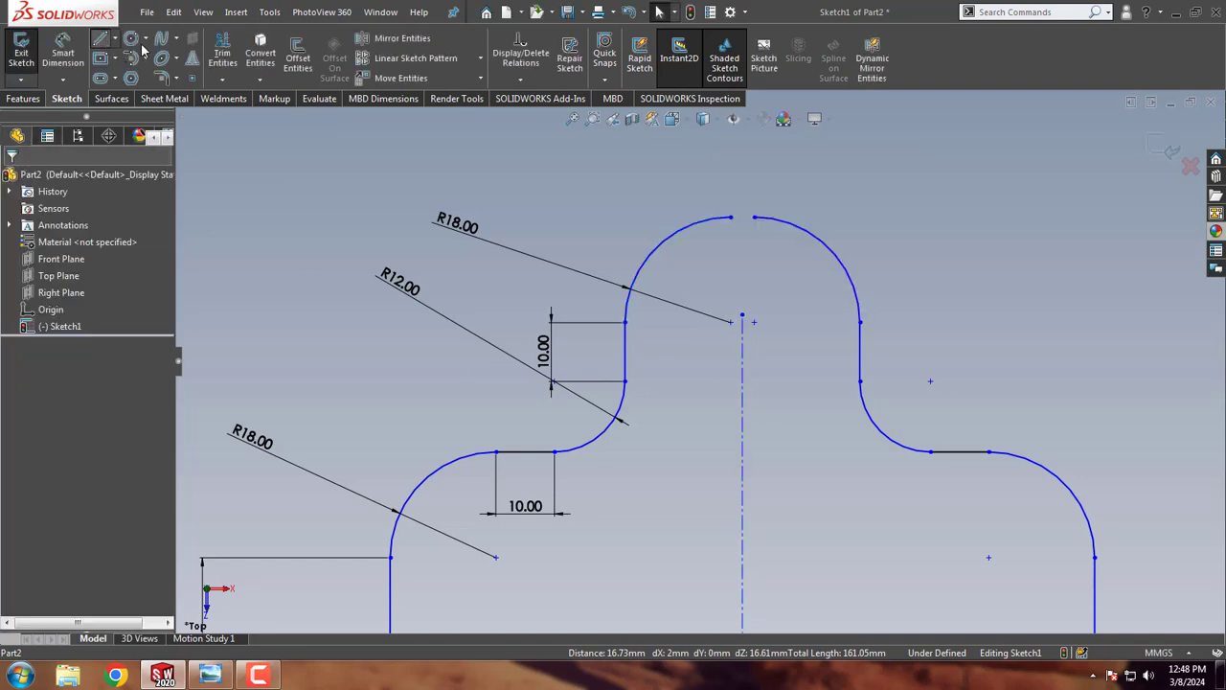
# Step: Draw a short line joining the two arc ends to close the outline
pyautogui.press('l')
pyautogui.click(730, 219)
pyautogui.click(754, 218)
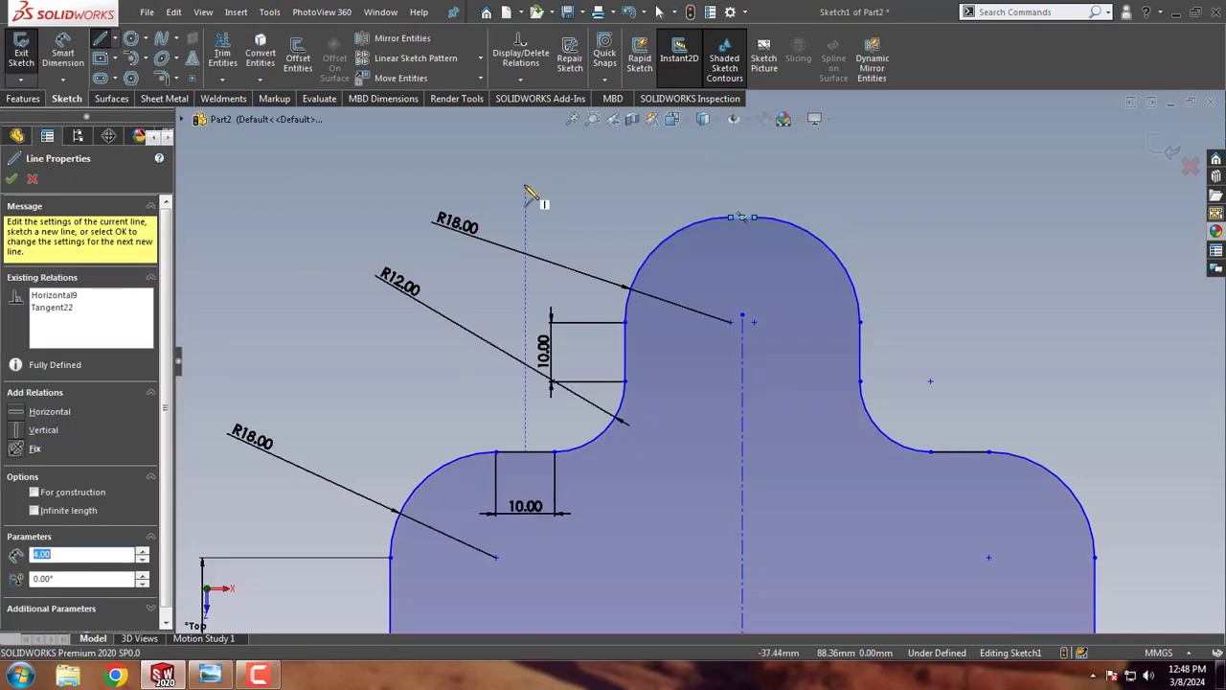
pyautogui.rightClick(555, 192)
pyautogui.click(561, 196)
# Step: Compare the closed profile against the reference drawing
pyautogui.scroll(3, 671, 384)
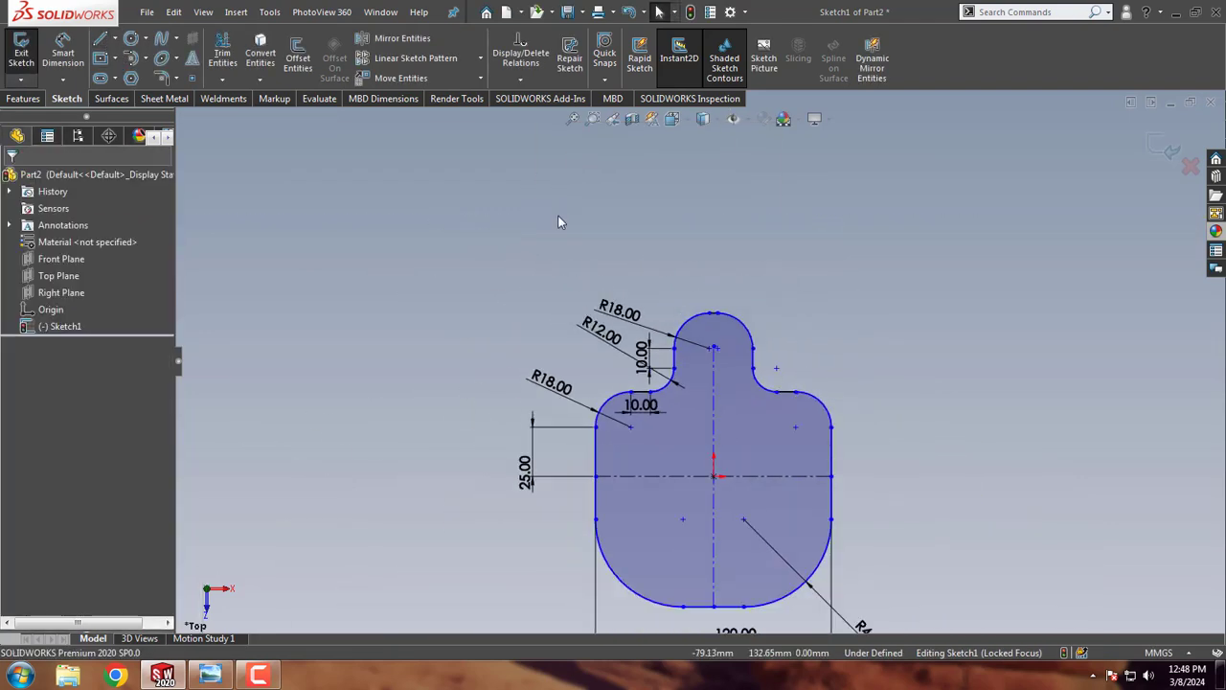
pyautogui.scroll(2, 708, 402)
pyautogui.scroll(-1, 745, 508)
pyautogui.scroll(-1, 746, 515)
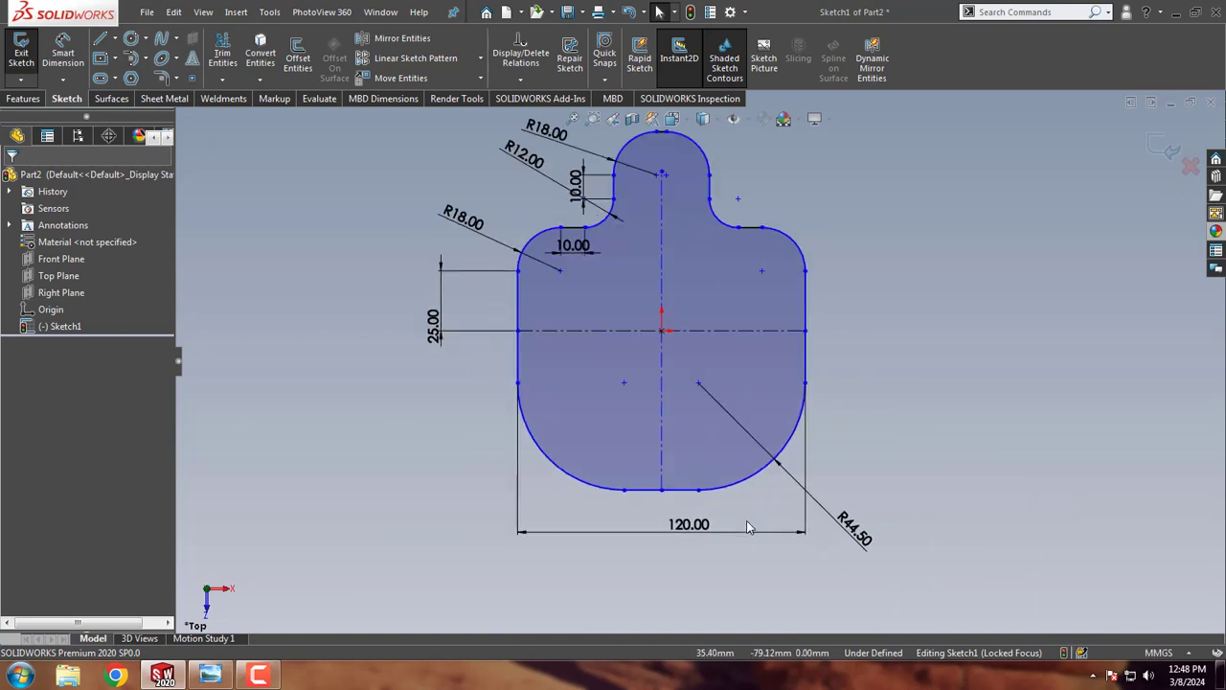
pyautogui.click(222, 676)
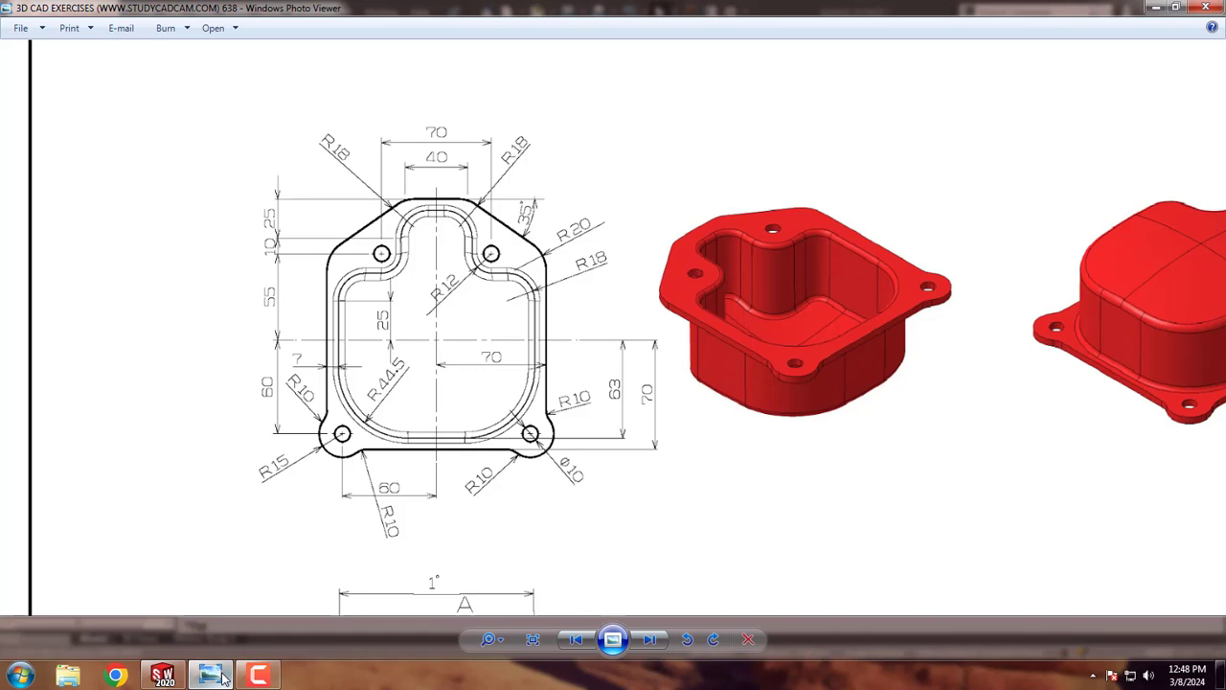
pyautogui.click(222, 677)
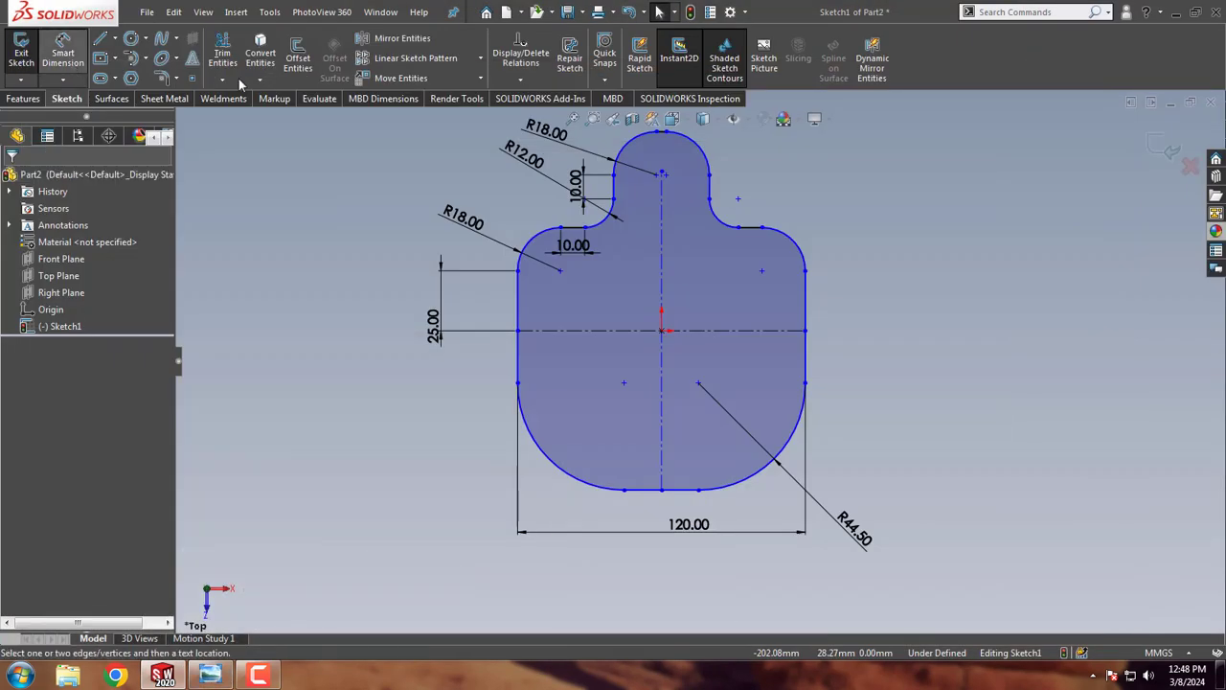
# Step: Dimension the bottom edge 63 mm below the horizontal centreline, then check the reference drawing
pyautogui.click(633, 330)
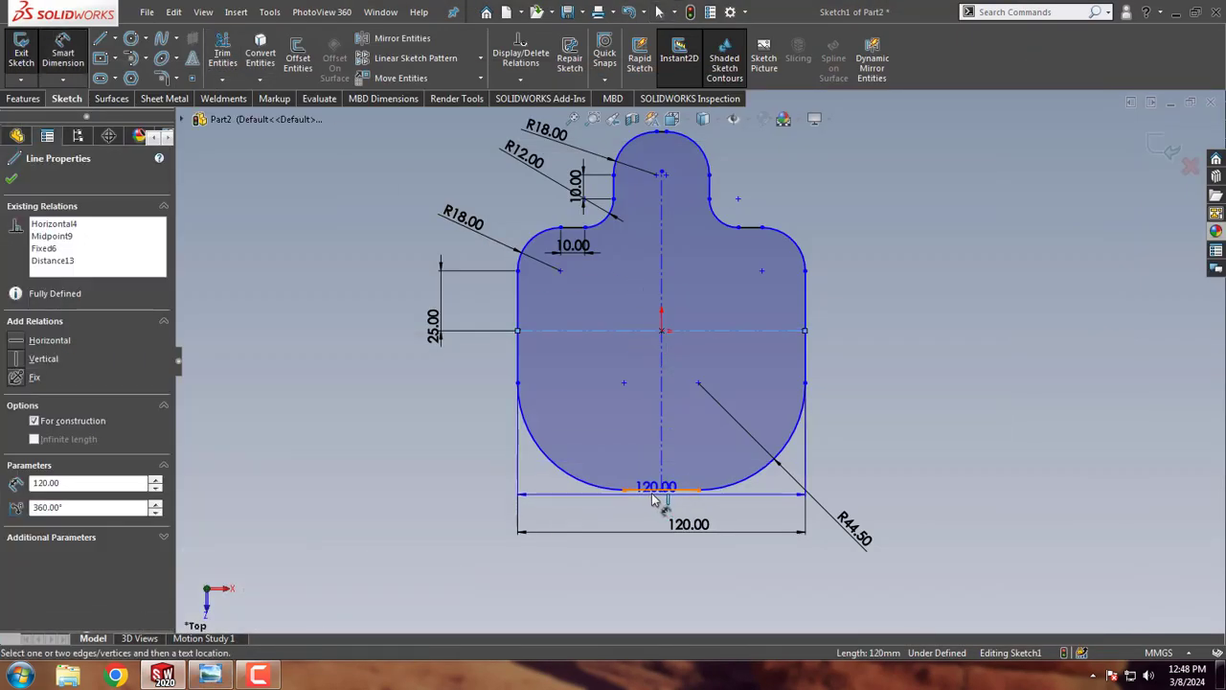
pyautogui.click(651, 489)
pyautogui.click(458, 449)
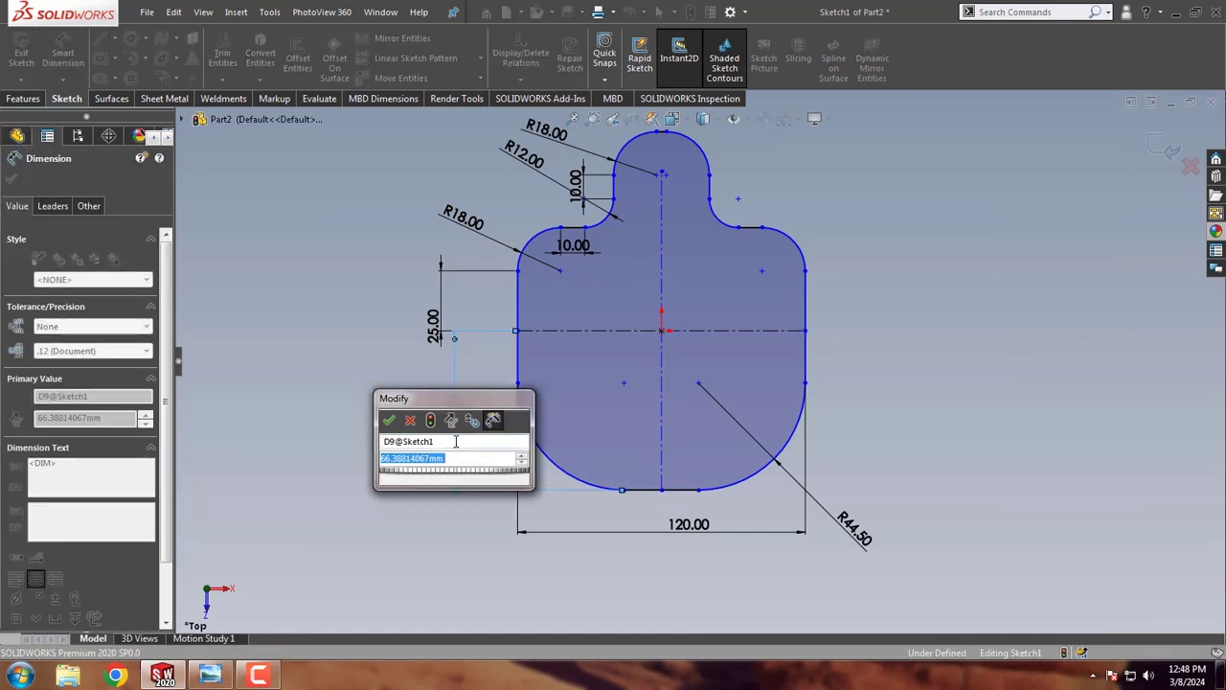
pyautogui.write('63')
pyautogui.press('Return')
pyautogui.rightClick(332, 442)
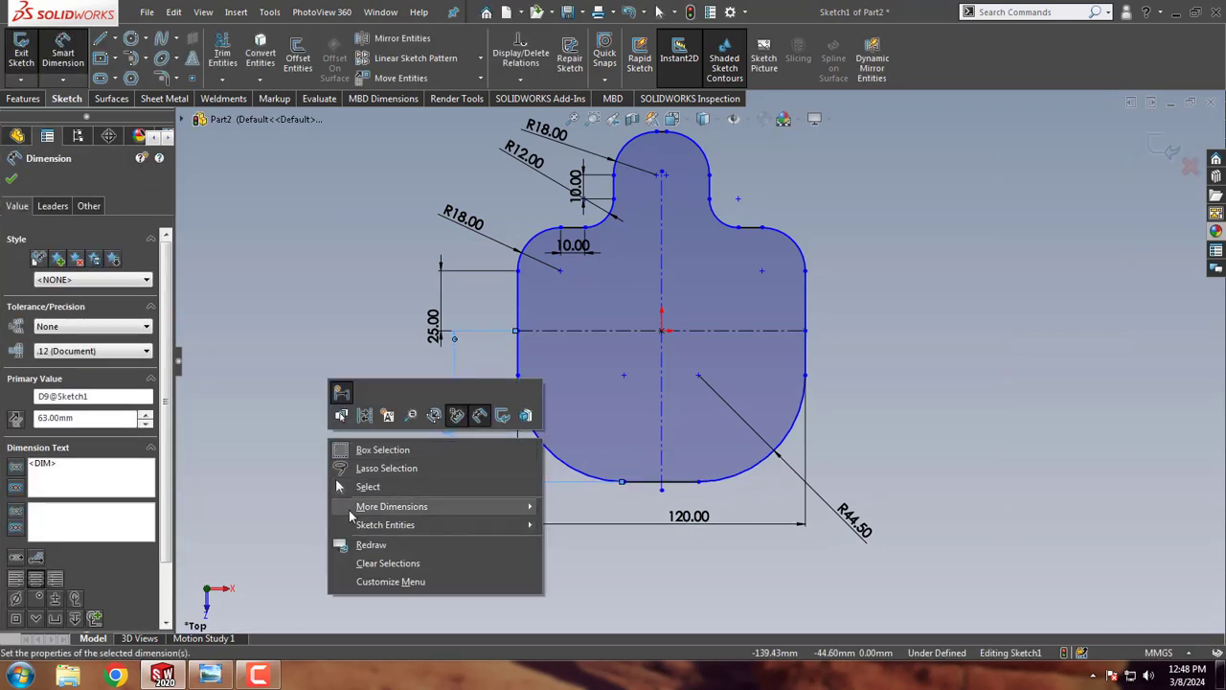
pyautogui.click(352, 488)
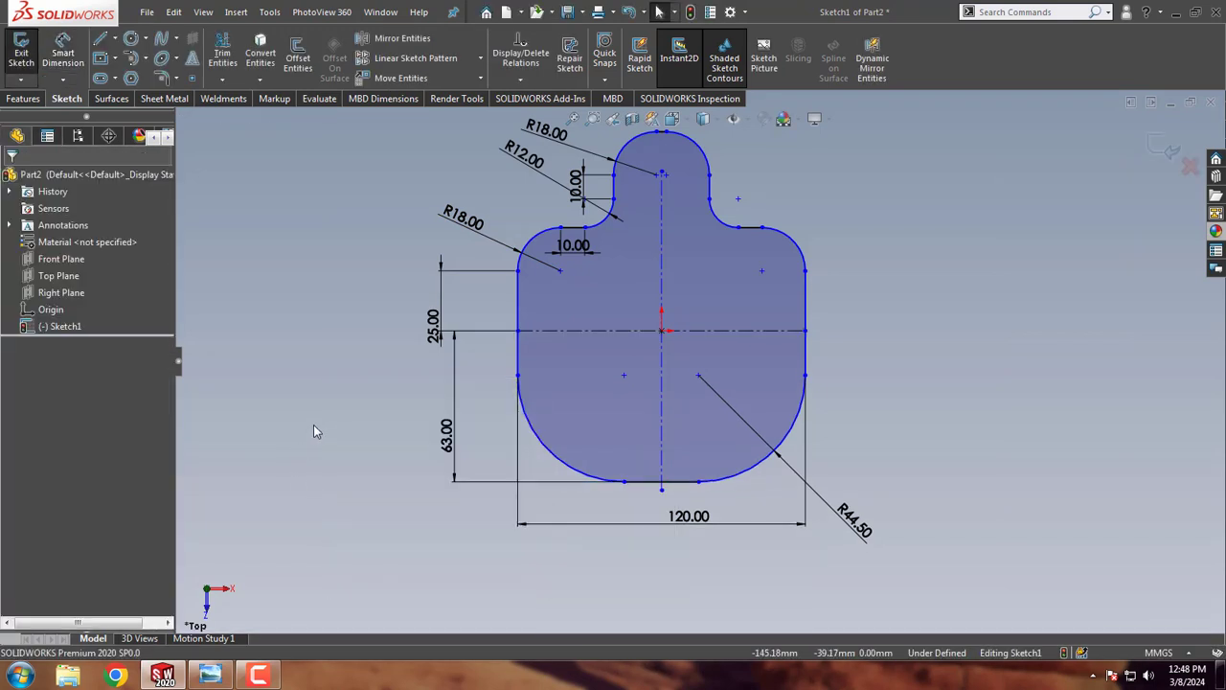
pyautogui.click(213, 673)
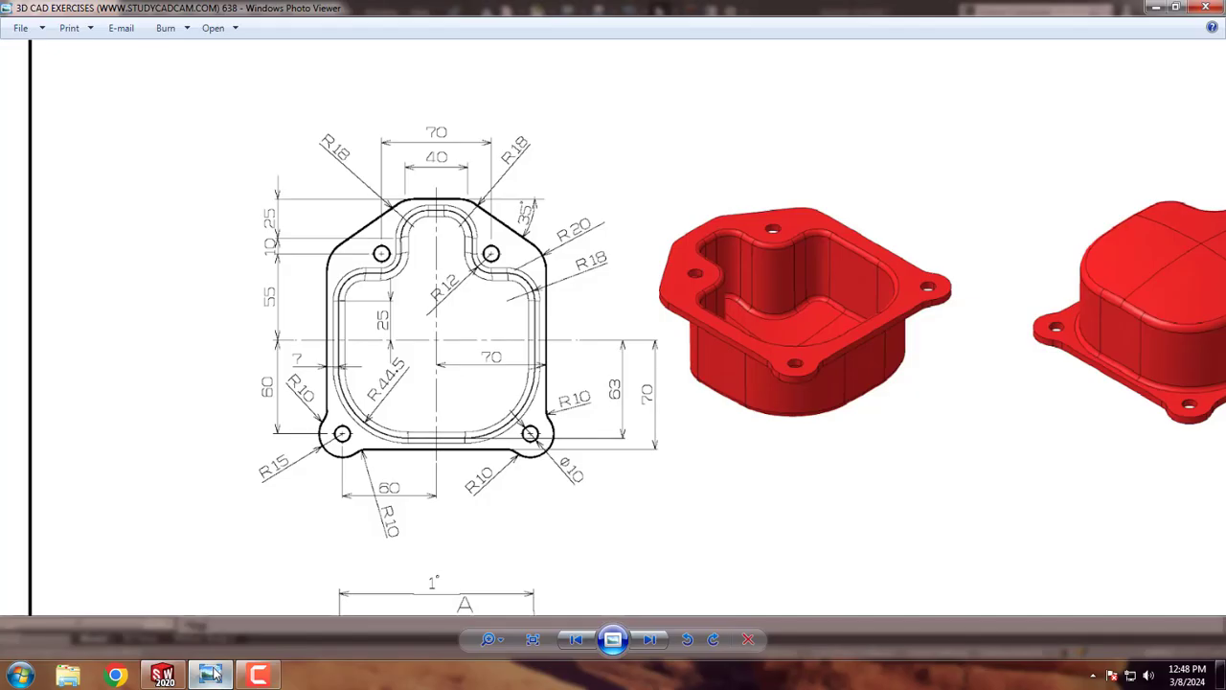
pyautogui.click(213, 672)
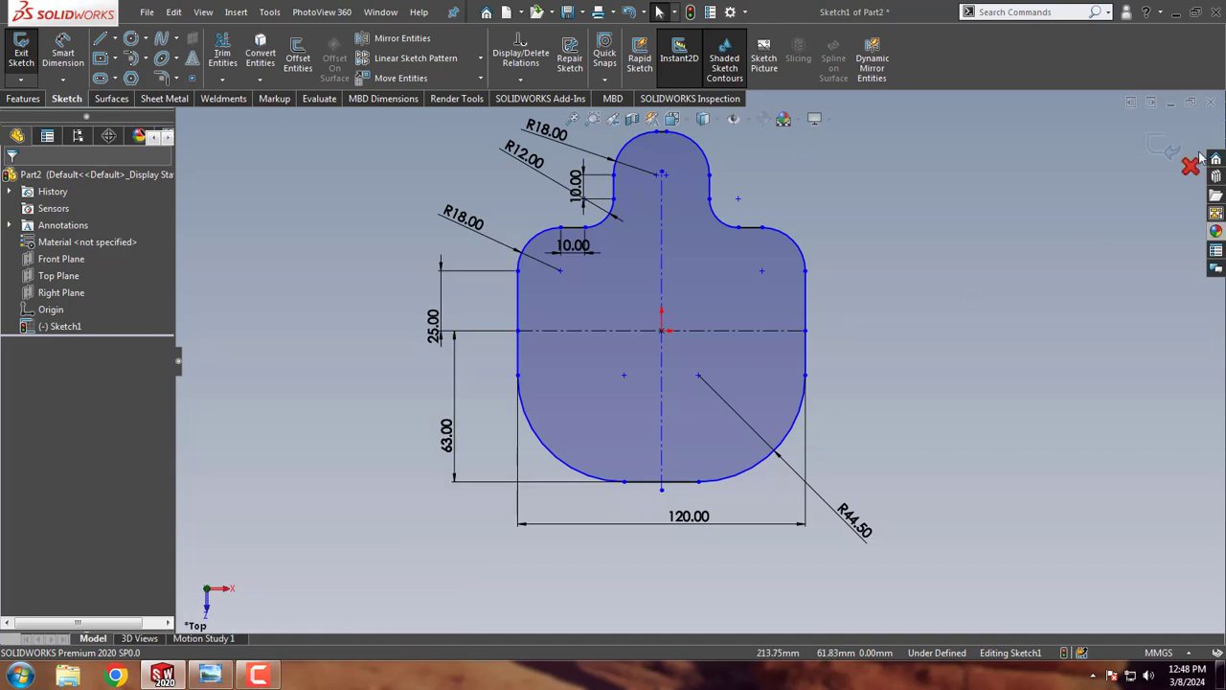
# Step: Exit the sketch and extrude the outline downward as a 50 mm Extruded Surface
pyautogui.click(1164, 148)
pyautogui.moveTo(910, 465)
pyautogui.mouseDown(button='middle')
pyautogui.moveTo(889, 364)
pyautogui.moveTo(922, 270)
pyautogui.mouseUp(button='middle')
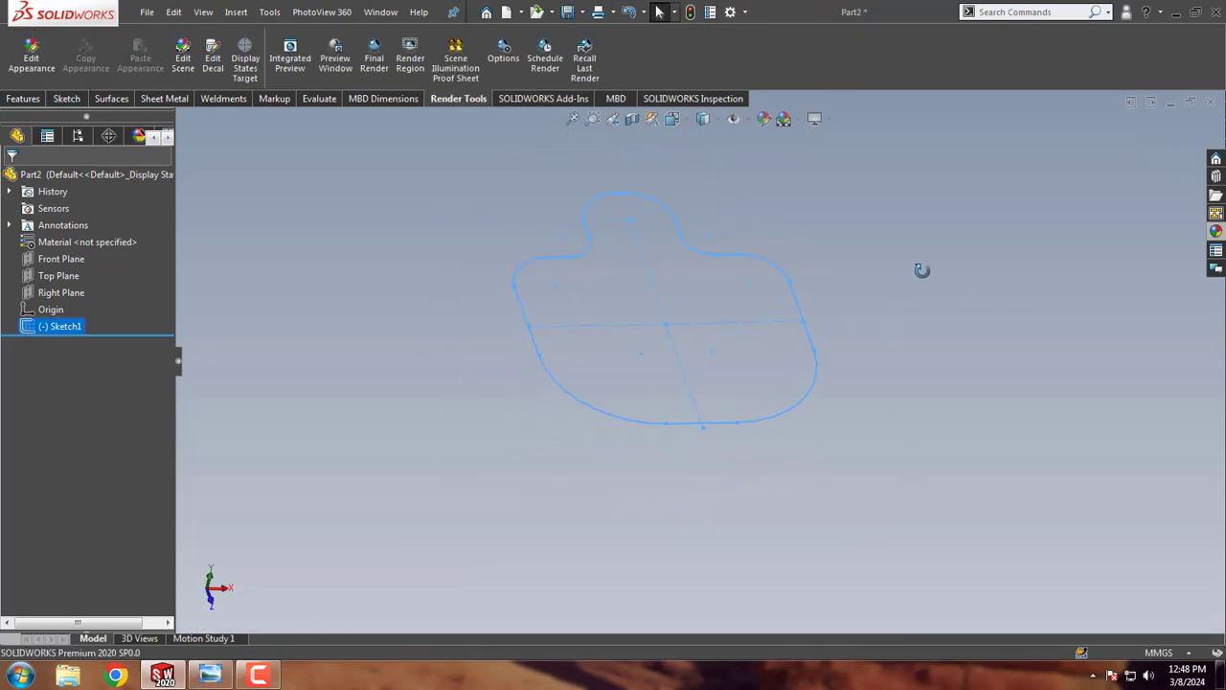
pyautogui.click(23, 99)
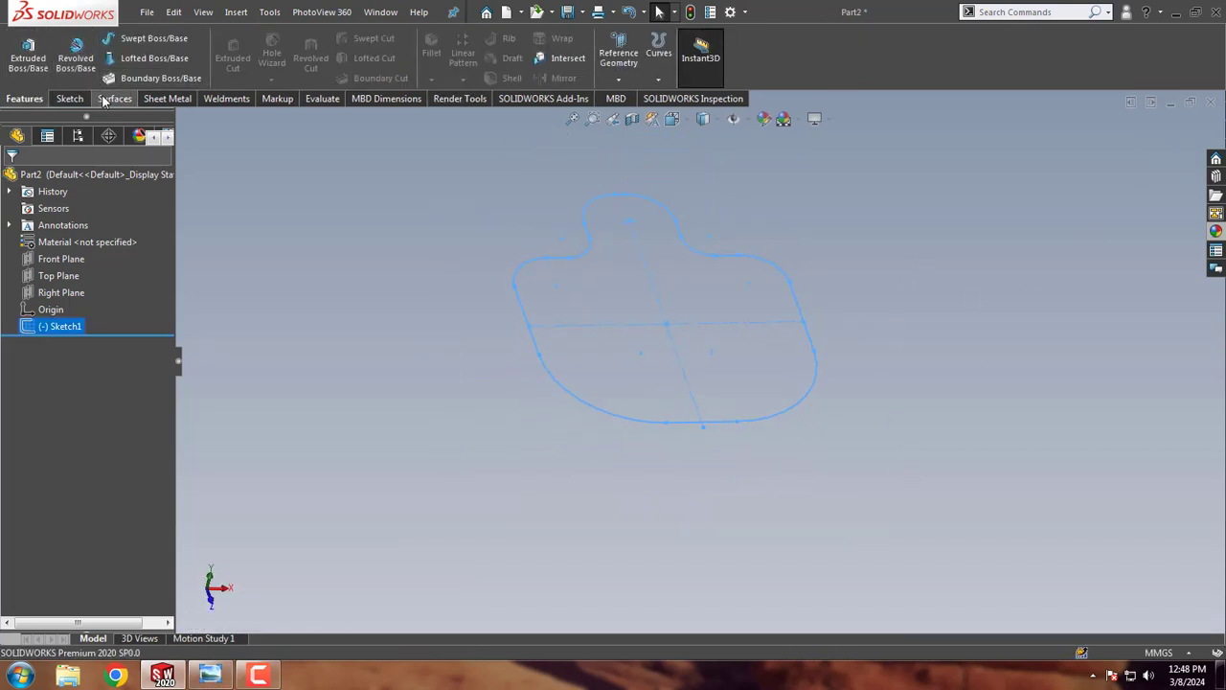
pyautogui.click(114, 99)
pyautogui.click(27, 57)
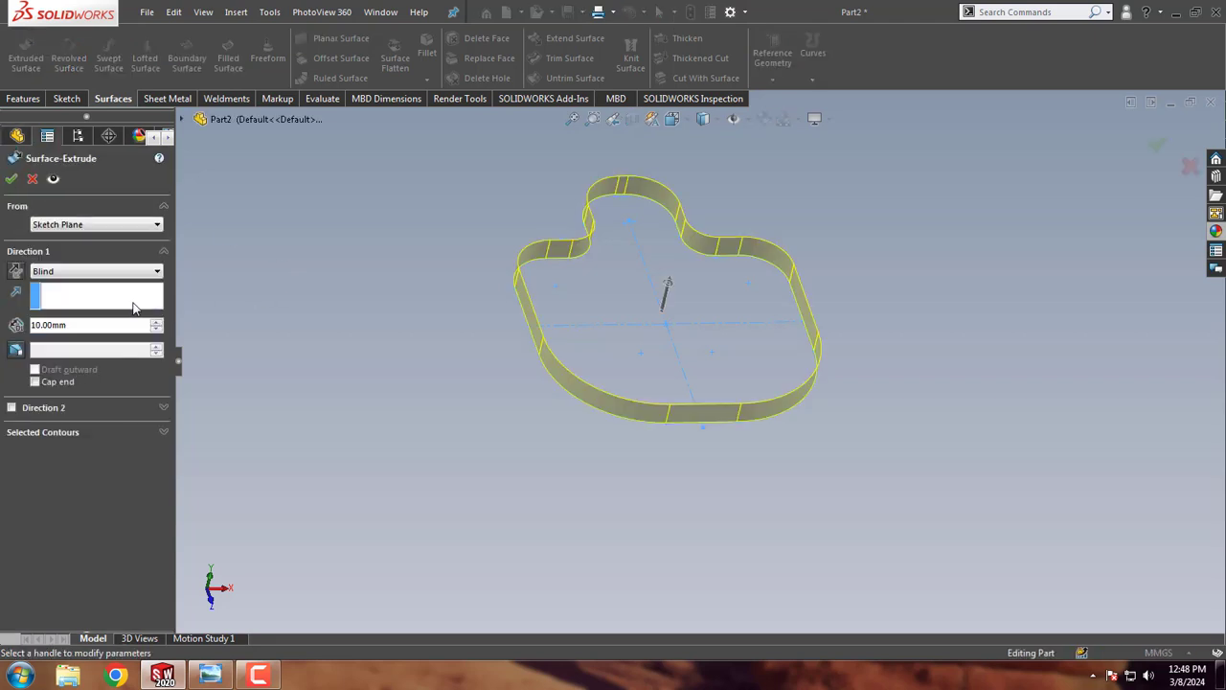
pyautogui.click(16, 271)
pyautogui.write('50')
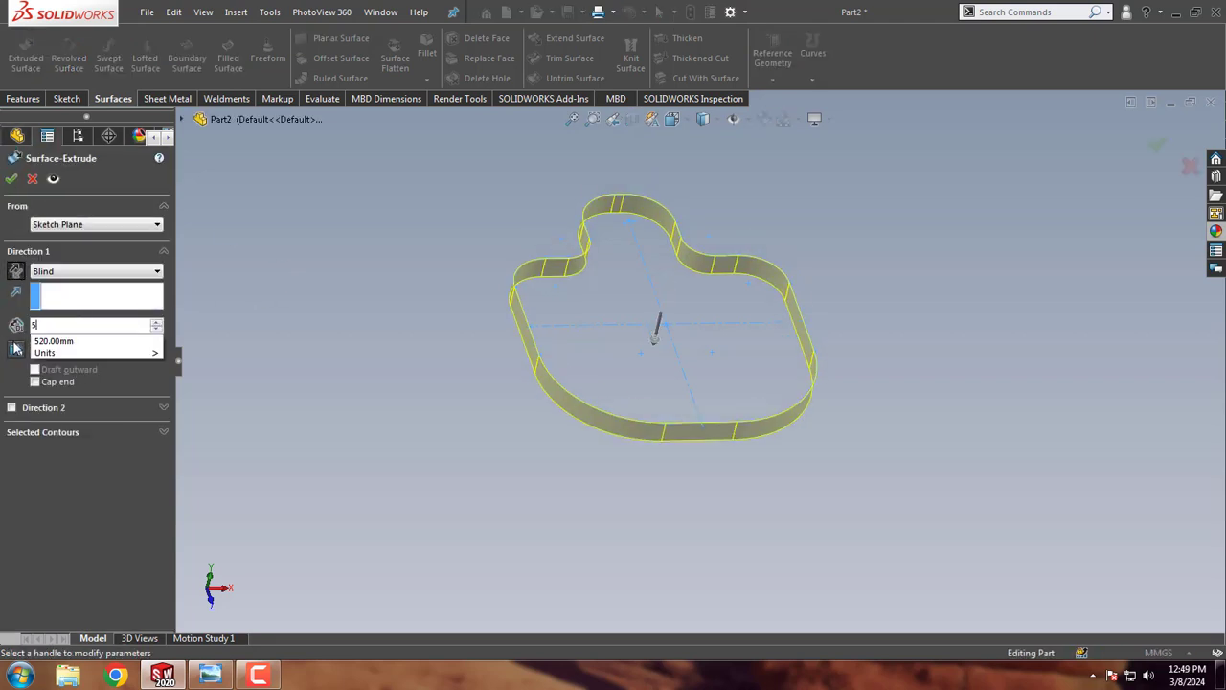
pyautogui.press('Return')
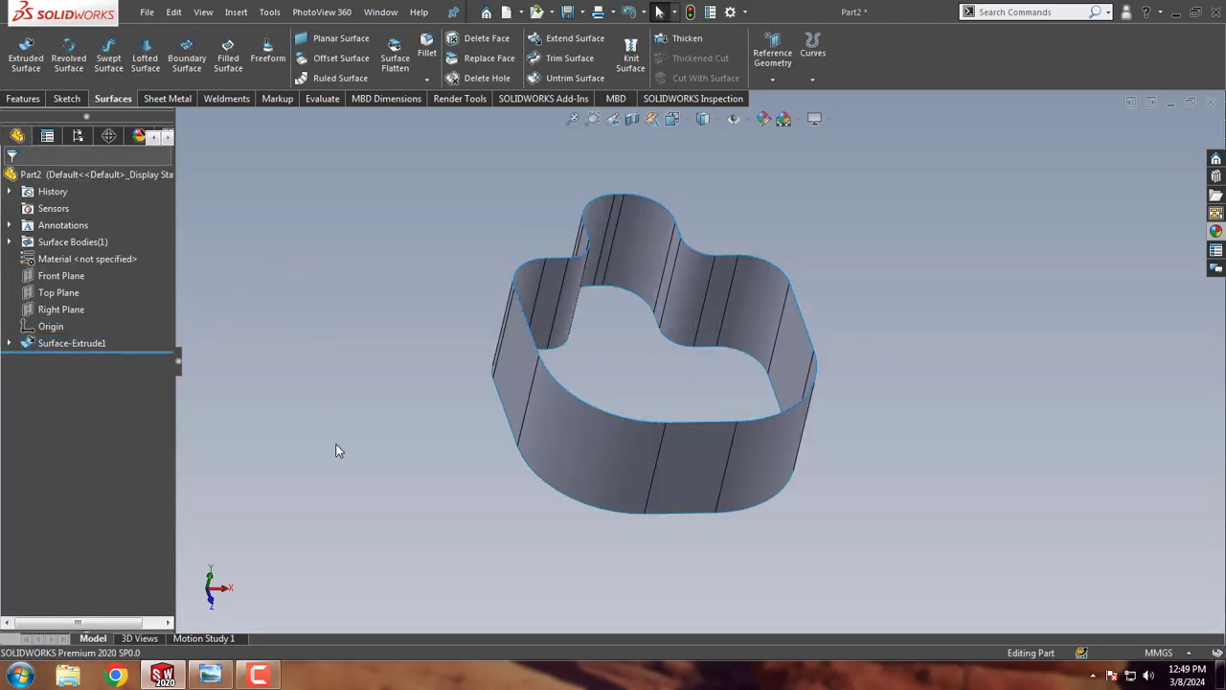
# Step: Start a Front Plane sketch viewed face-on and review the side views in the reference drawing
pyautogui.rightClick(75, 275)
pyautogui.click(78, 253)
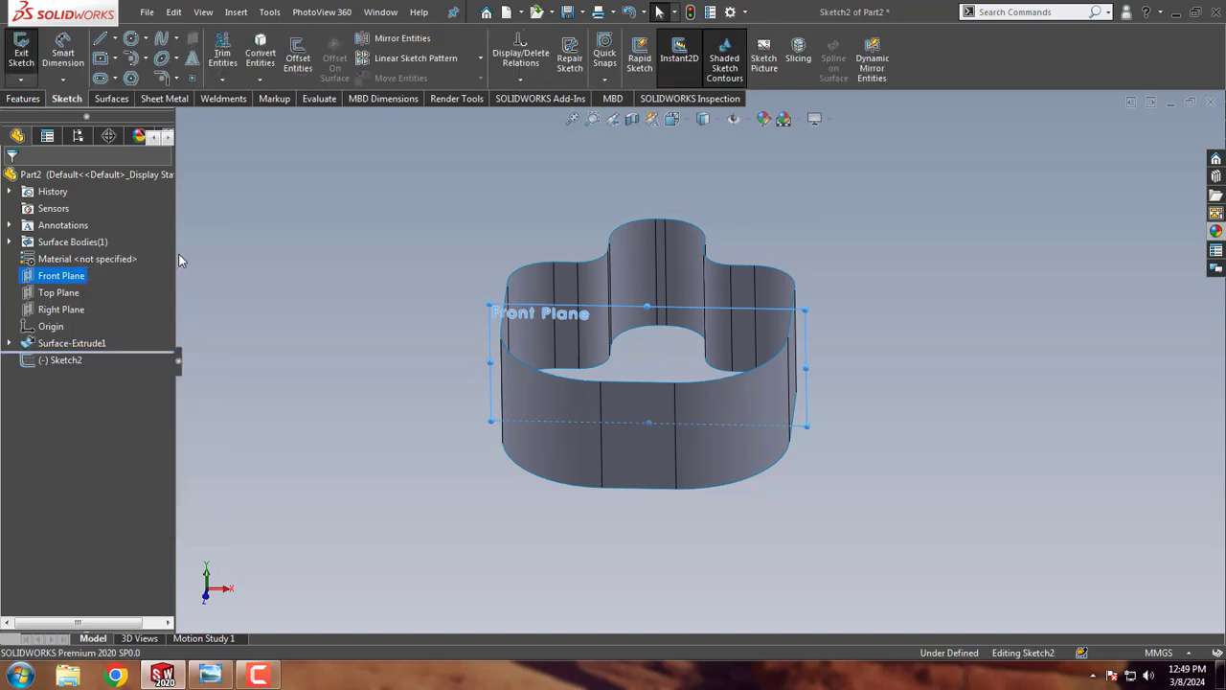
pyautogui.rightClick(60, 359)
pyautogui.click(102, 331)
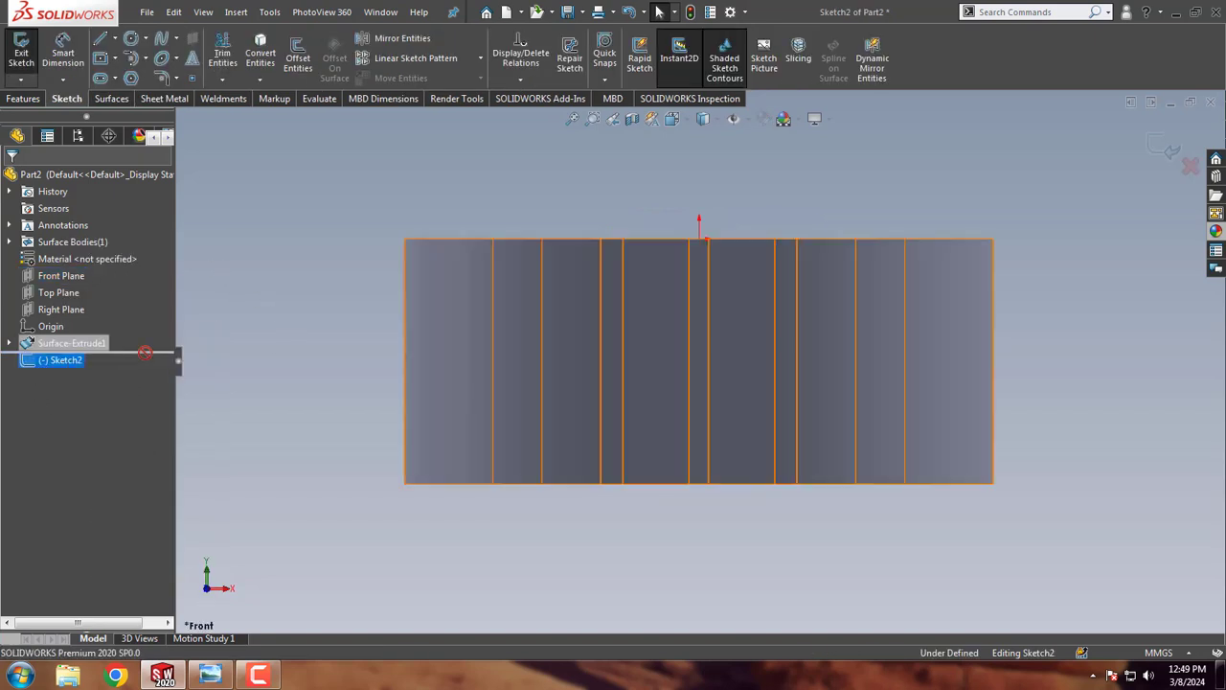
pyautogui.click(260, 358)
pyautogui.click(210, 675)
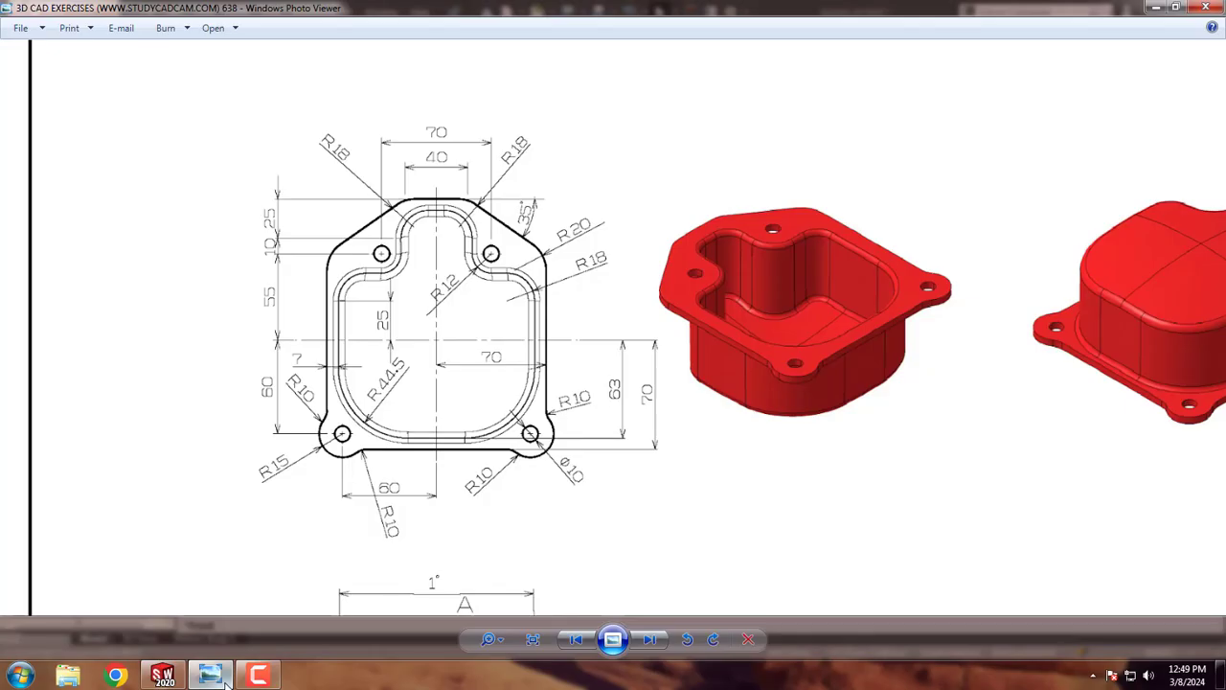
pyautogui.moveTo(543, 233); pyautogui.dragTo(543, 228)
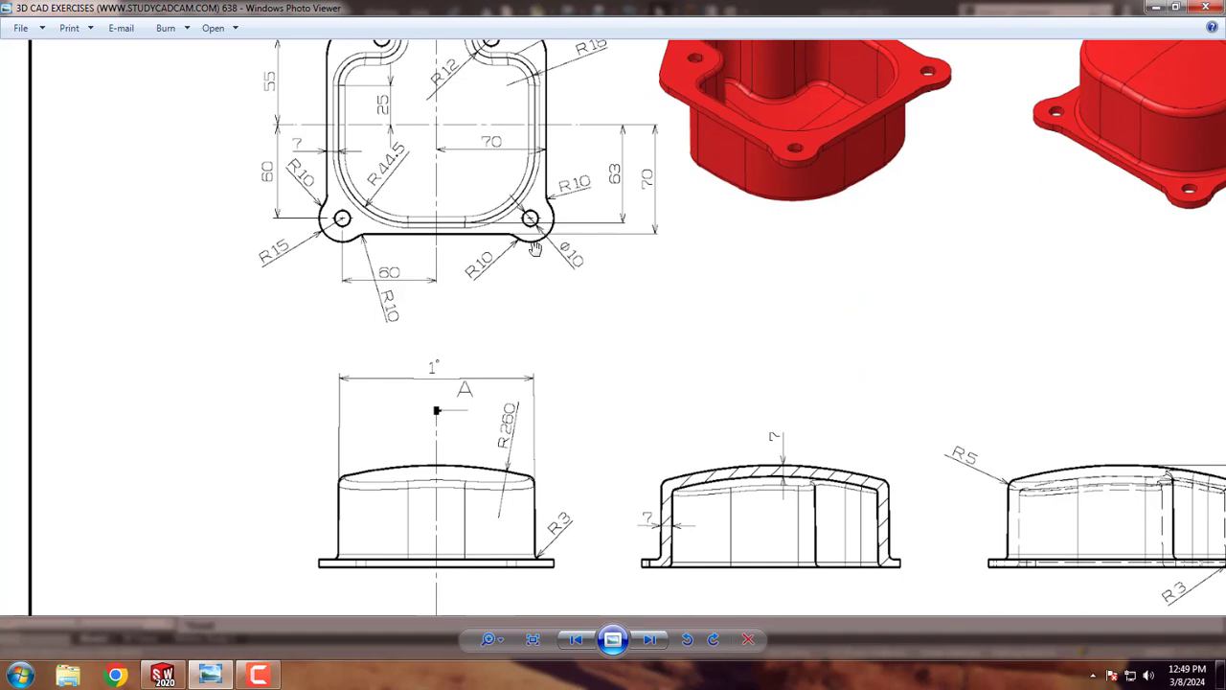
pyautogui.click(1151, 8)
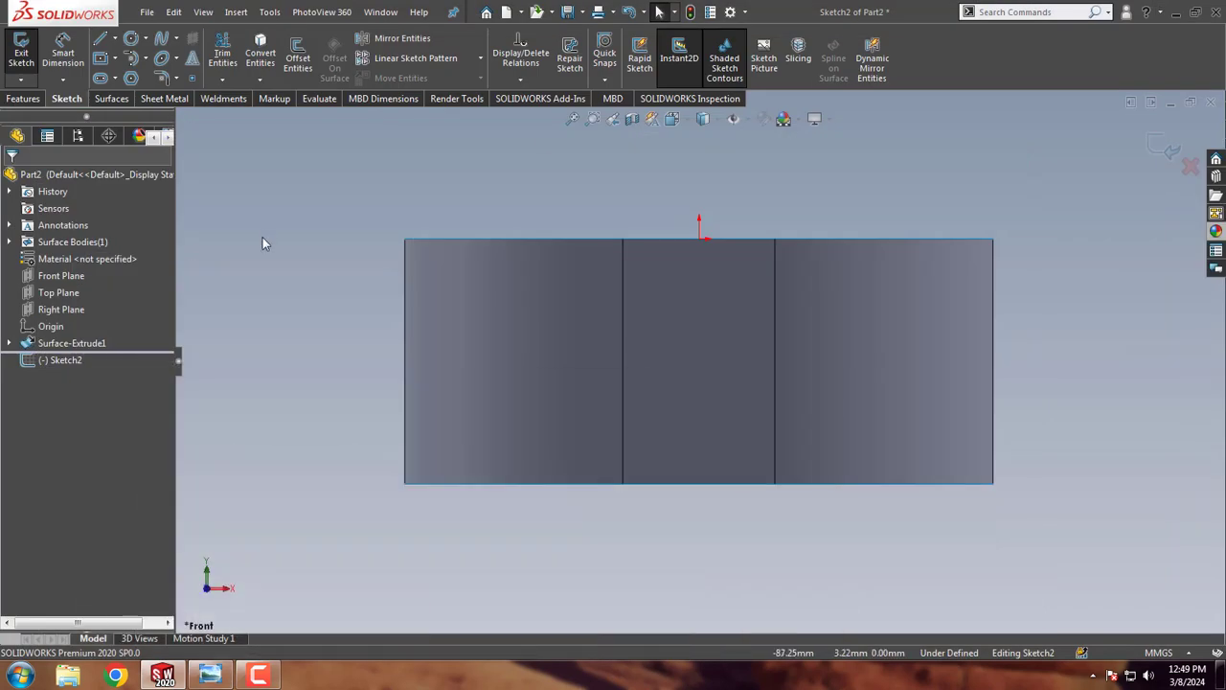
# Step: Discard the empty sketch and give Surface-Extrude1 a 1° draft
pyautogui.click(1190, 165)
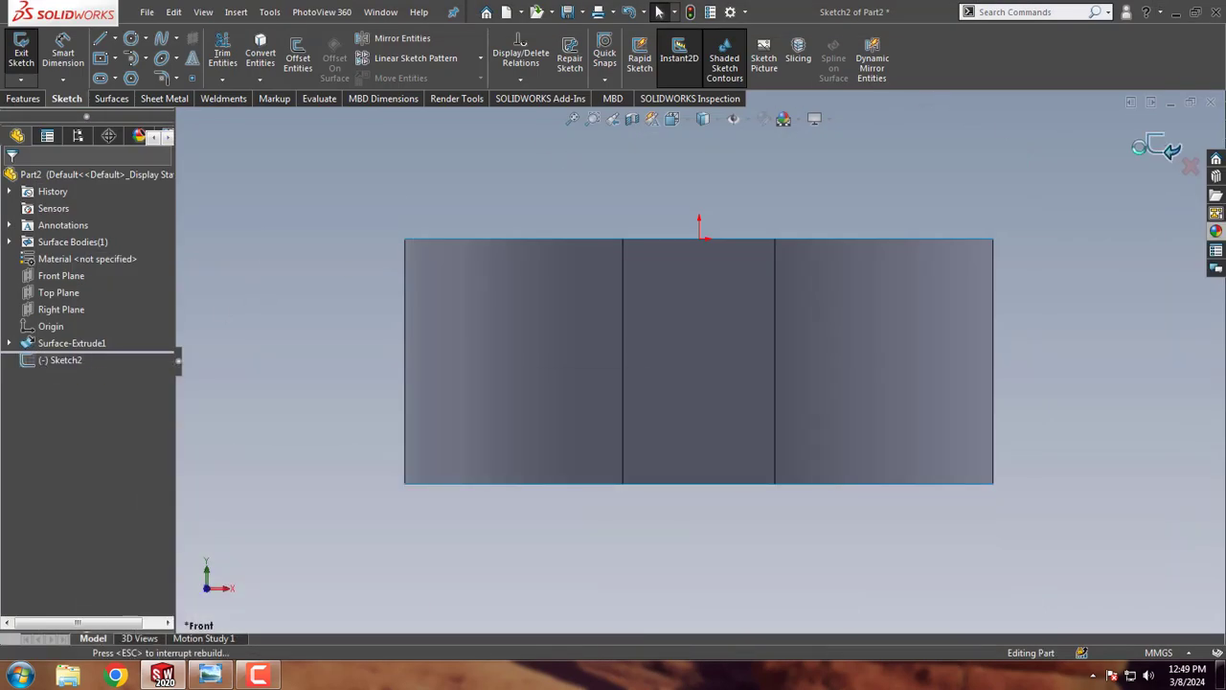
pyautogui.rightClick(69, 342)
pyautogui.click(84, 295)
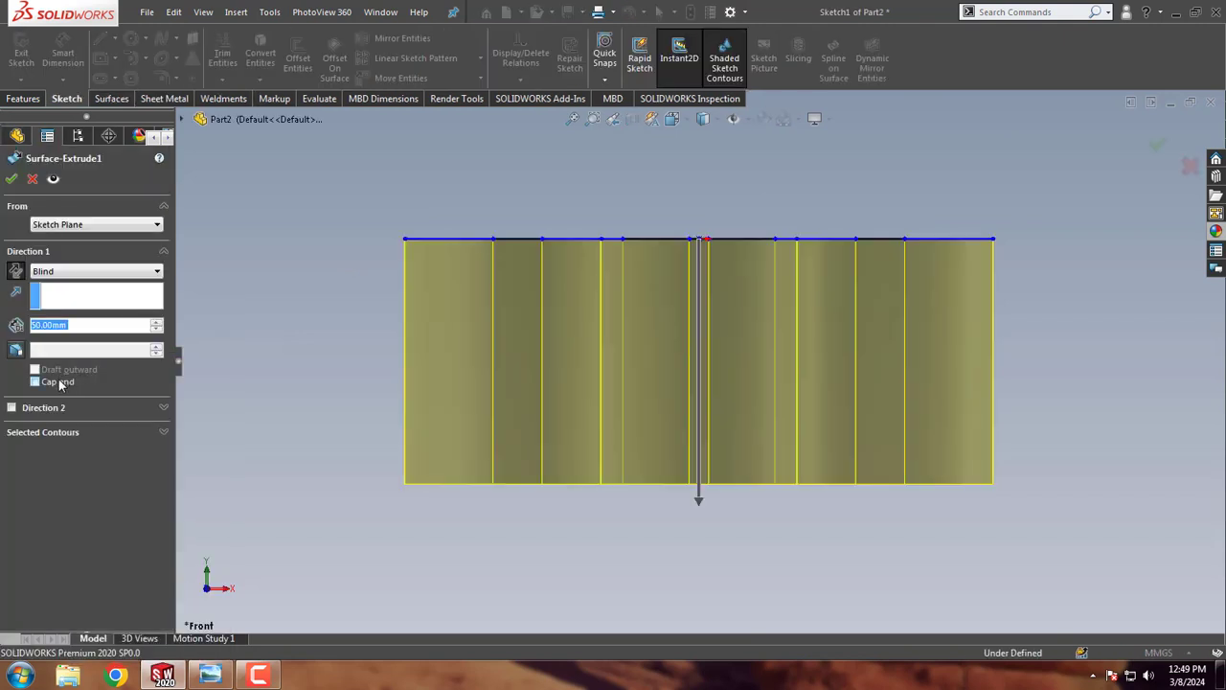
pyautogui.click(16, 348)
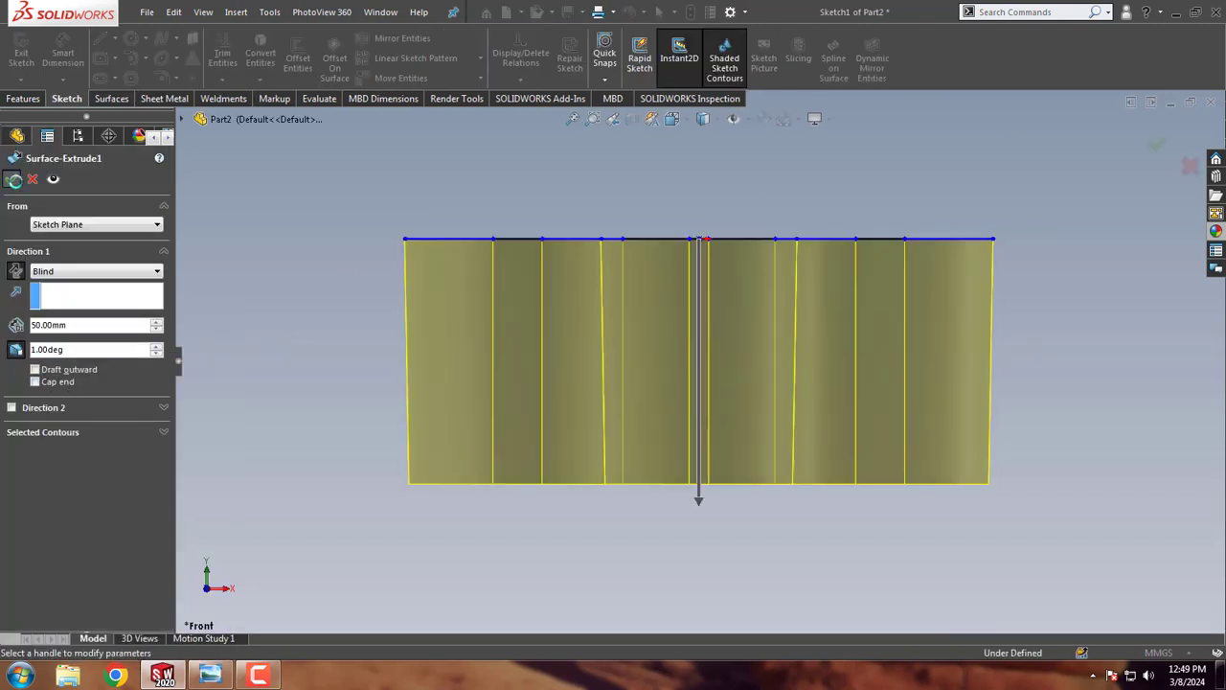
pyautogui.press('Return')
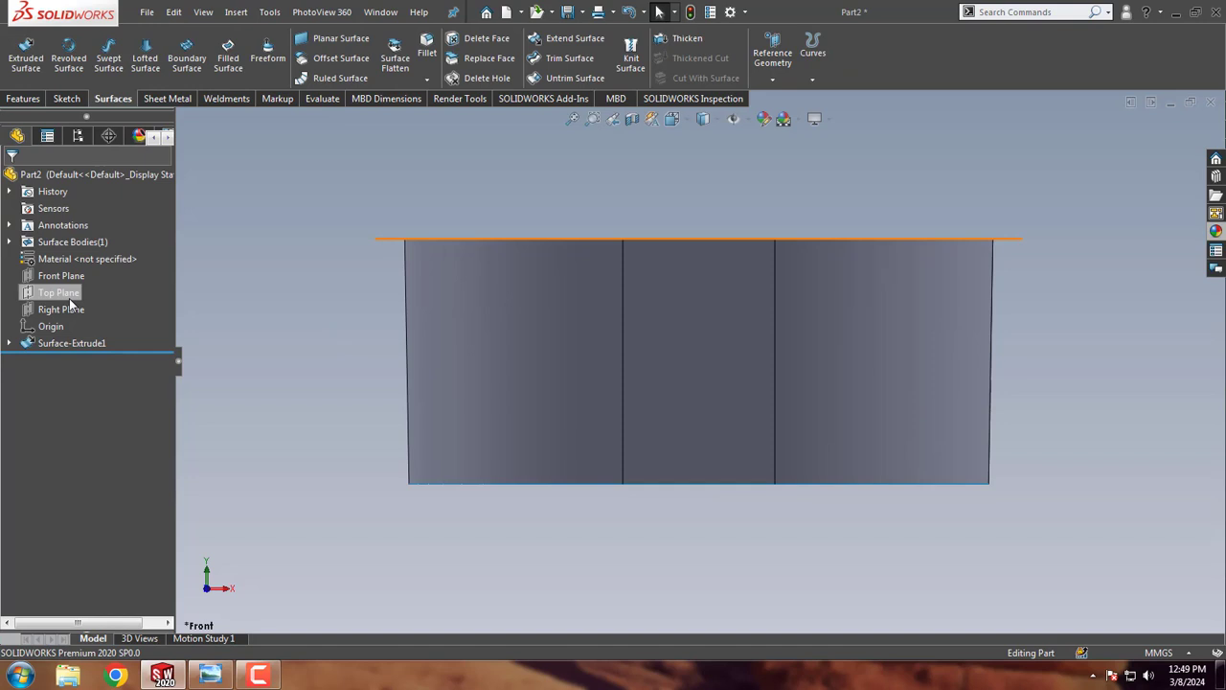
pyautogui.rightClick(73, 280)
# Step: On the Front Plane, draw an R260 three-point arc between the wall's bottom corners, then exit
pyautogui.click(83, 254)
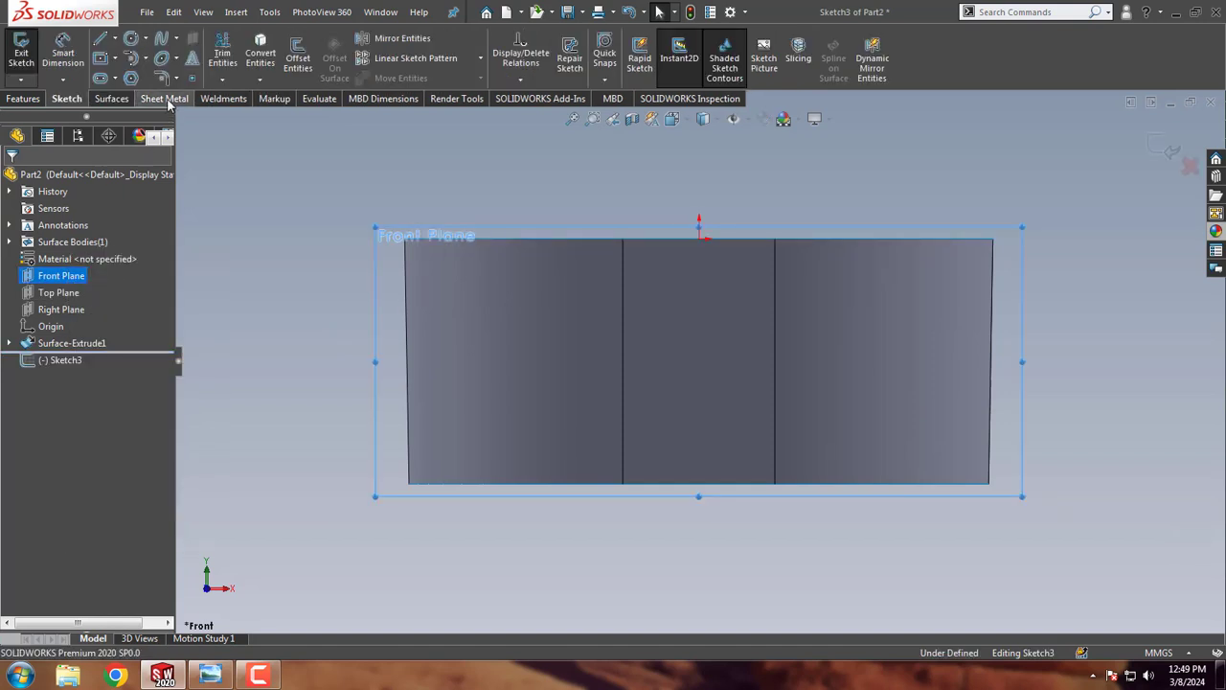
pyautogui.click(146, 59)
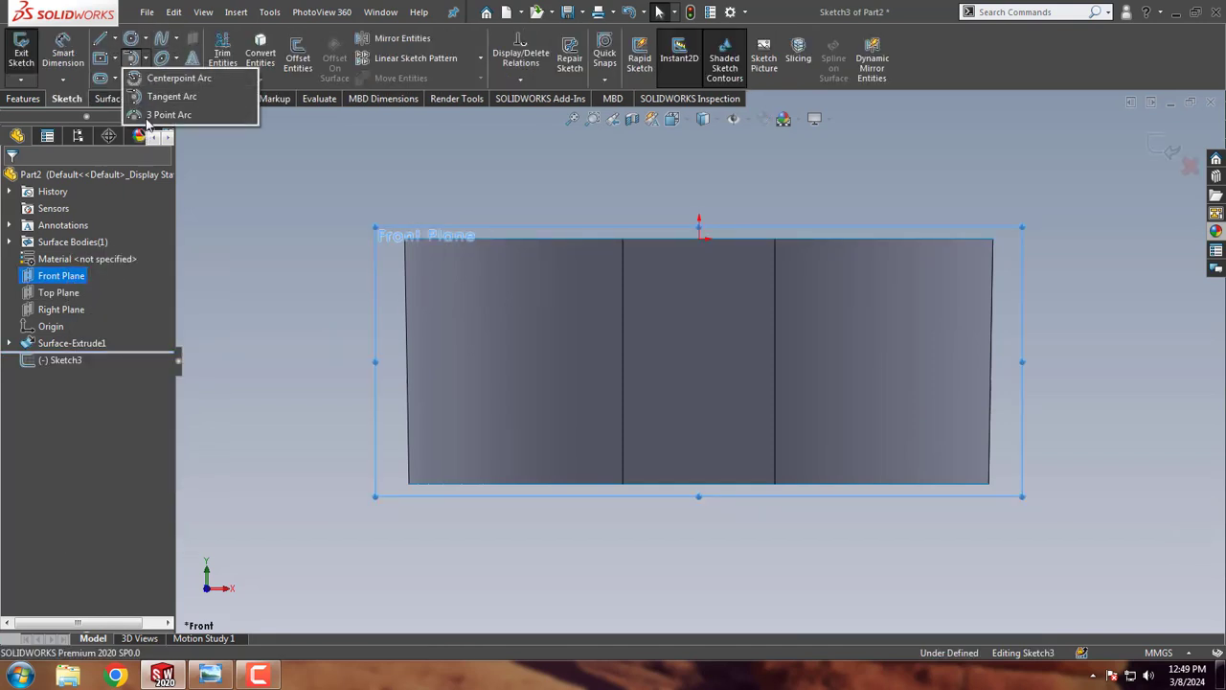
pyautogui.click(167, 110)
pyautogui.click(409, 482)
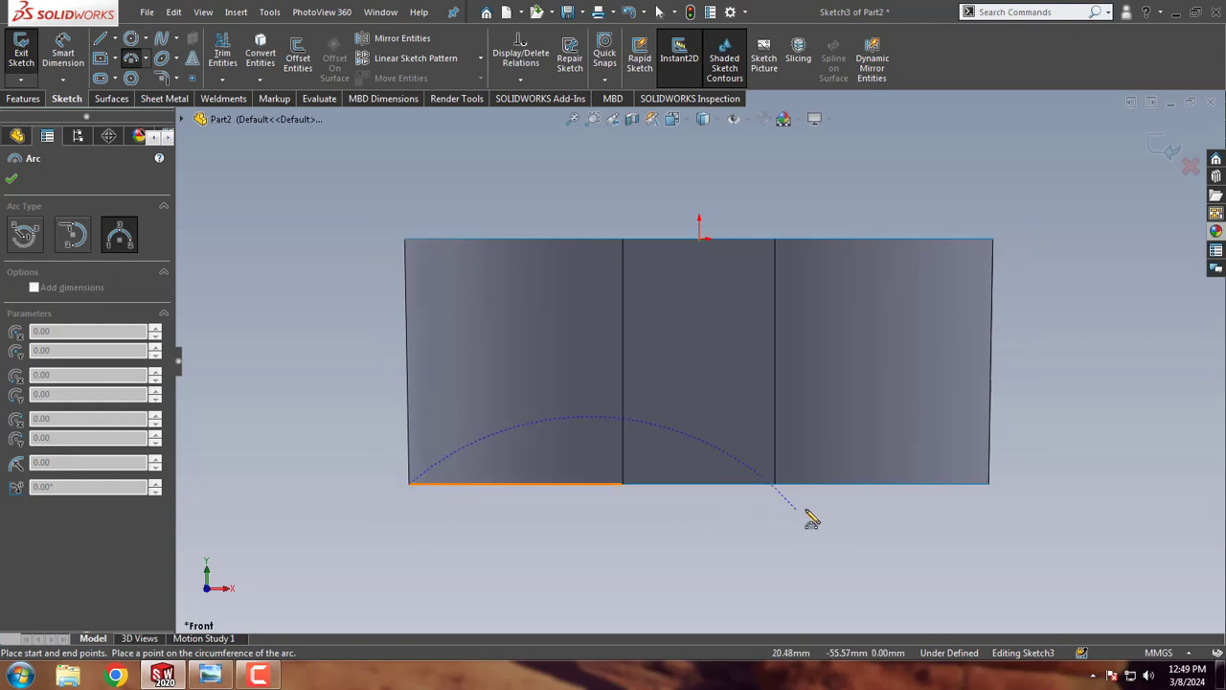
pyautogui.click(990, 483)
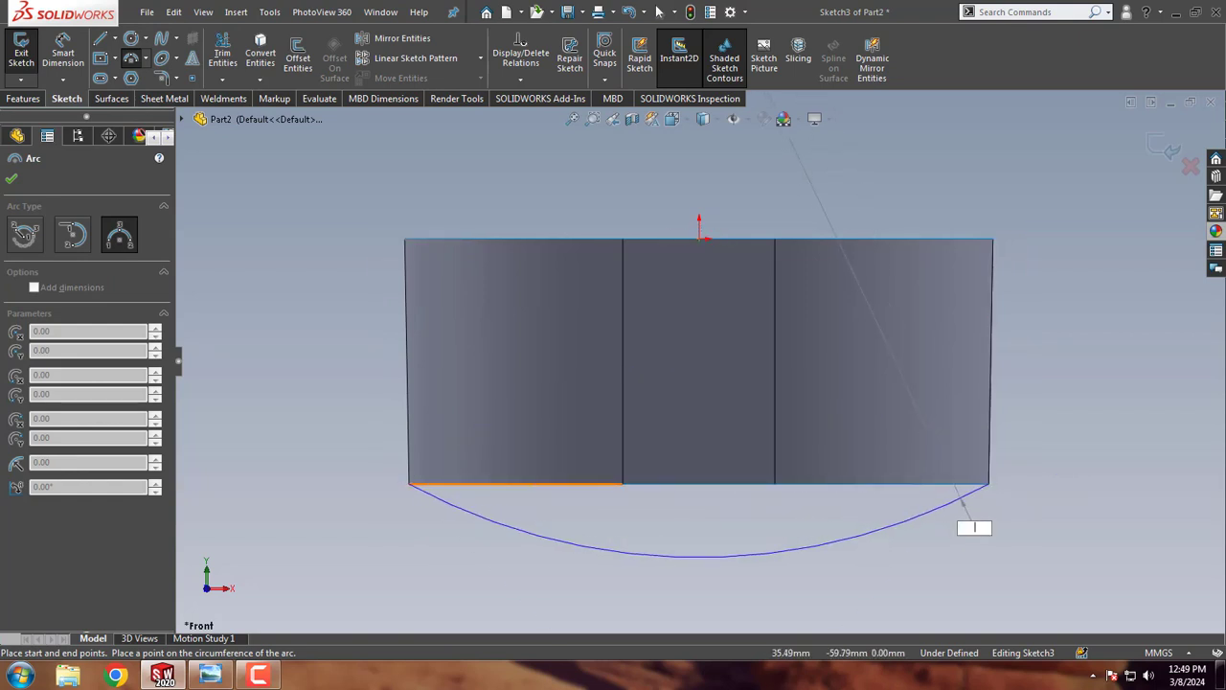
pyautogui.write('260')
pyautogui.press('Return')
pyautogui.rightClick(1089, 461)
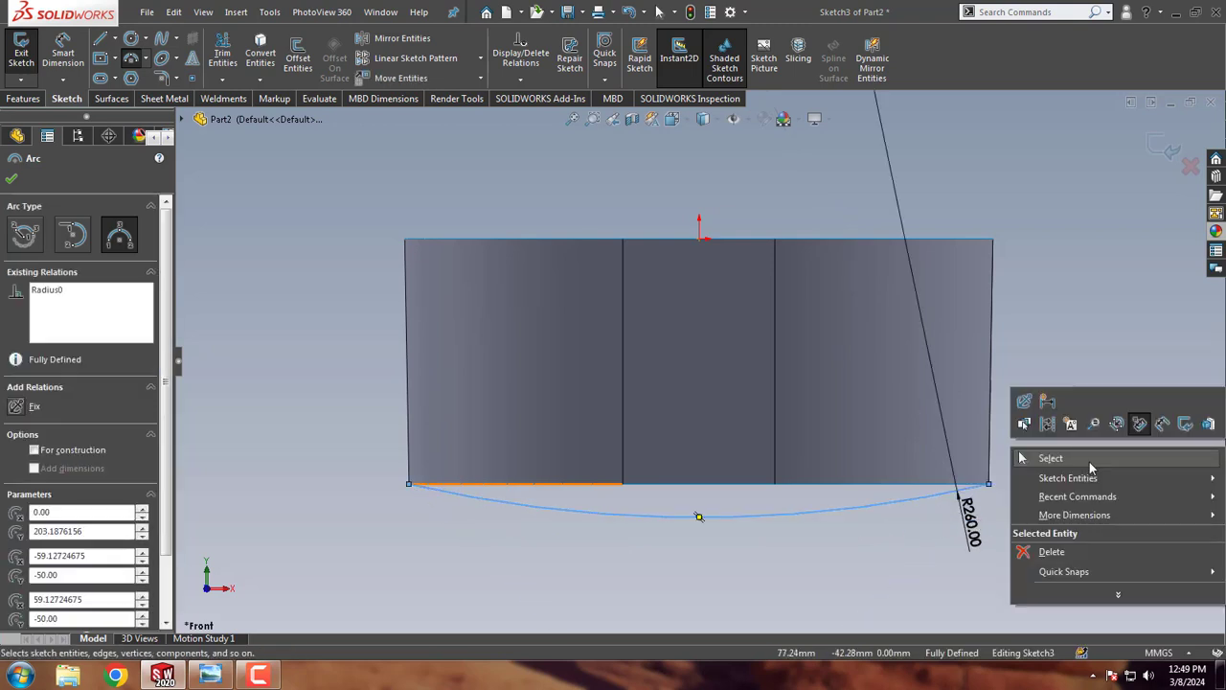
pyautogui.click(1089, 462)
pyautogui.click(1150, 145)
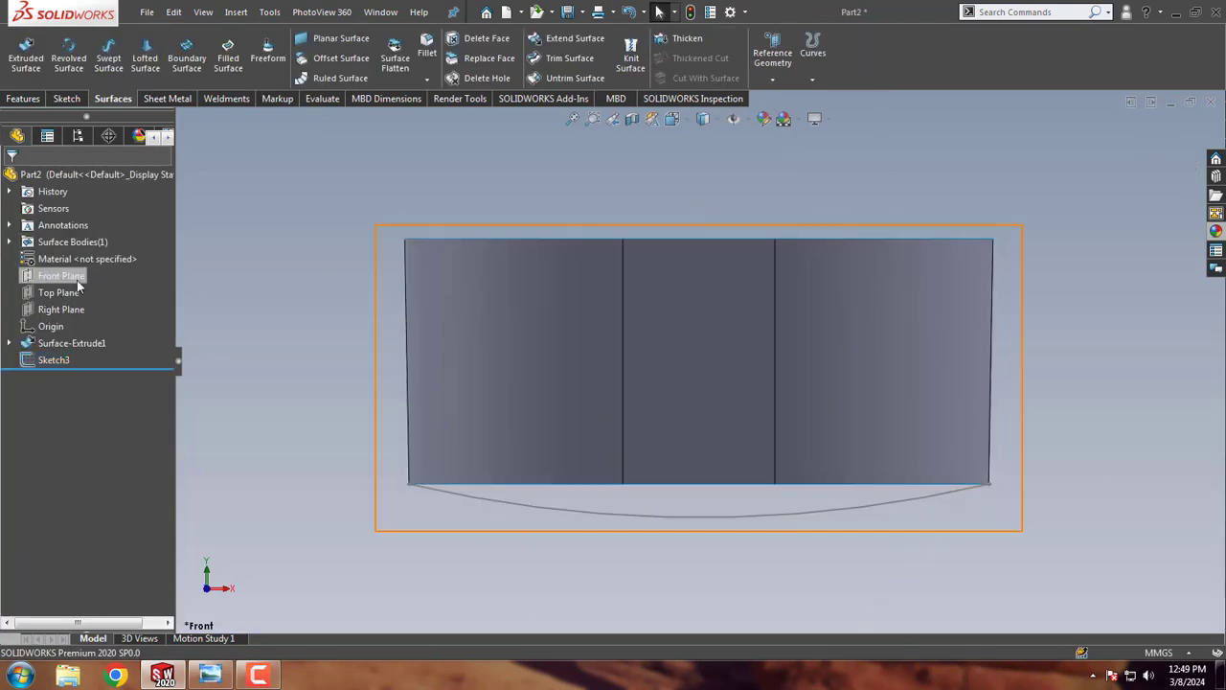
# Step: Start a Right Plane sketch viewed face-on and project the R260 front arc into it
pyautogui.rightClick(81, 307)
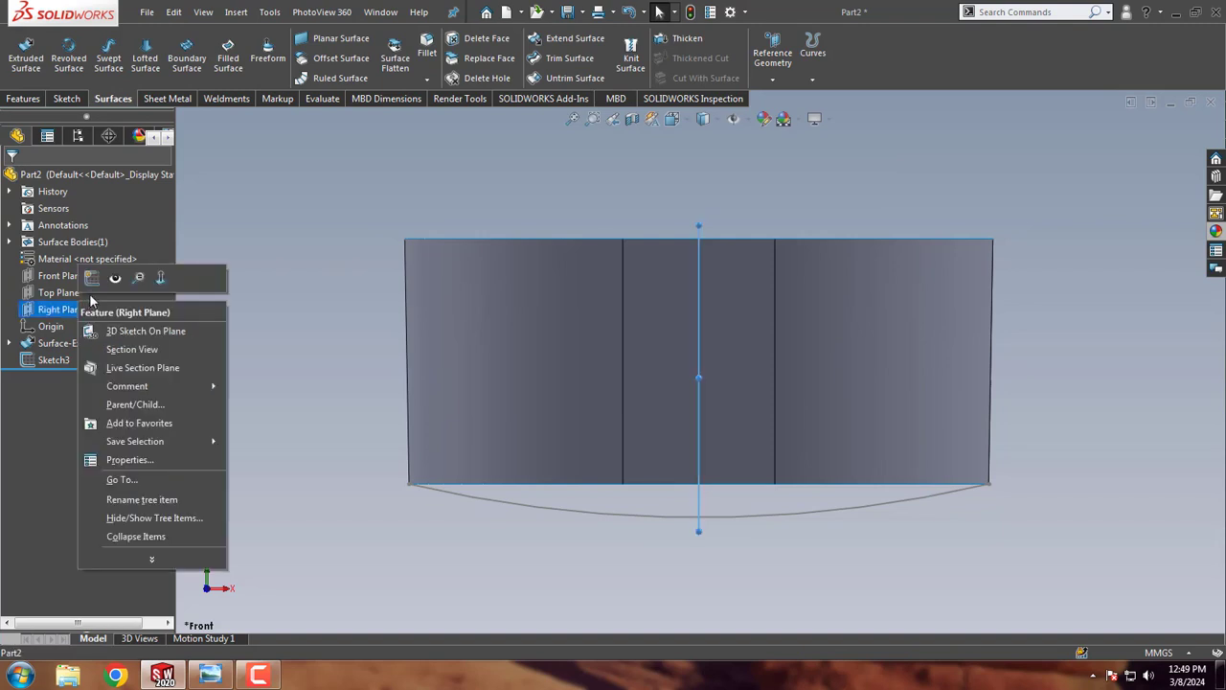
pyautogui.click(92, 278)
pyautogui.rightClick(74, 386)
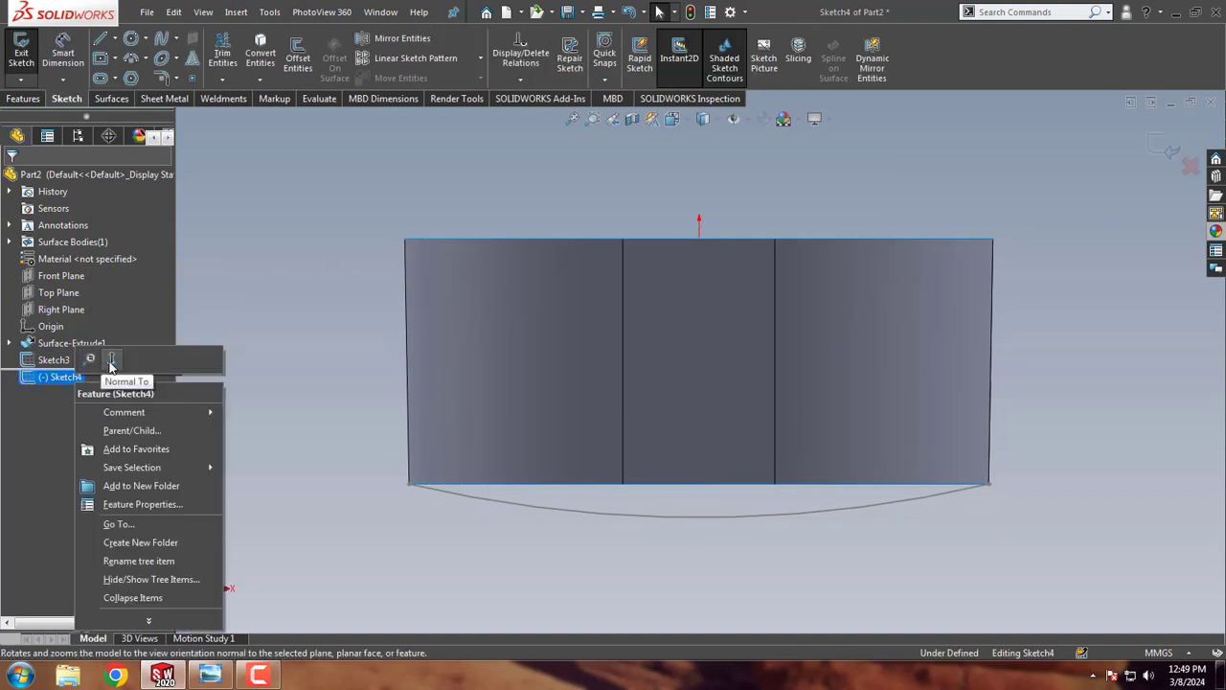
pyautogui.click(108, 365)
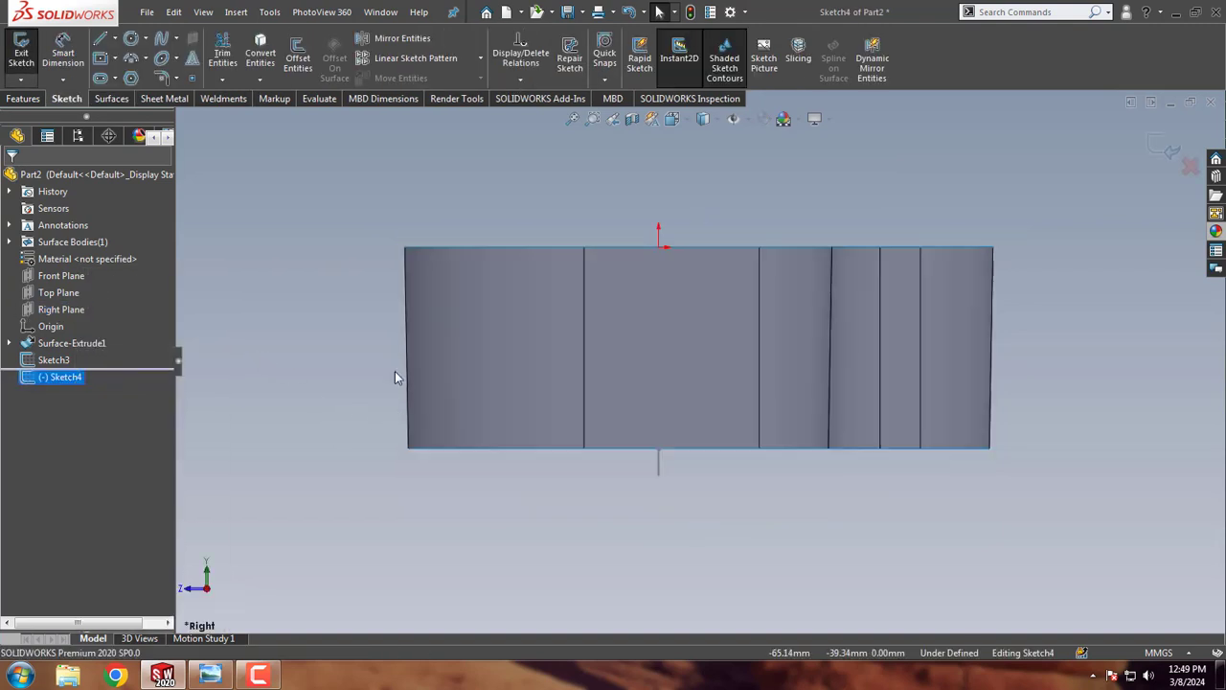
pyautogui.click(259, 57)
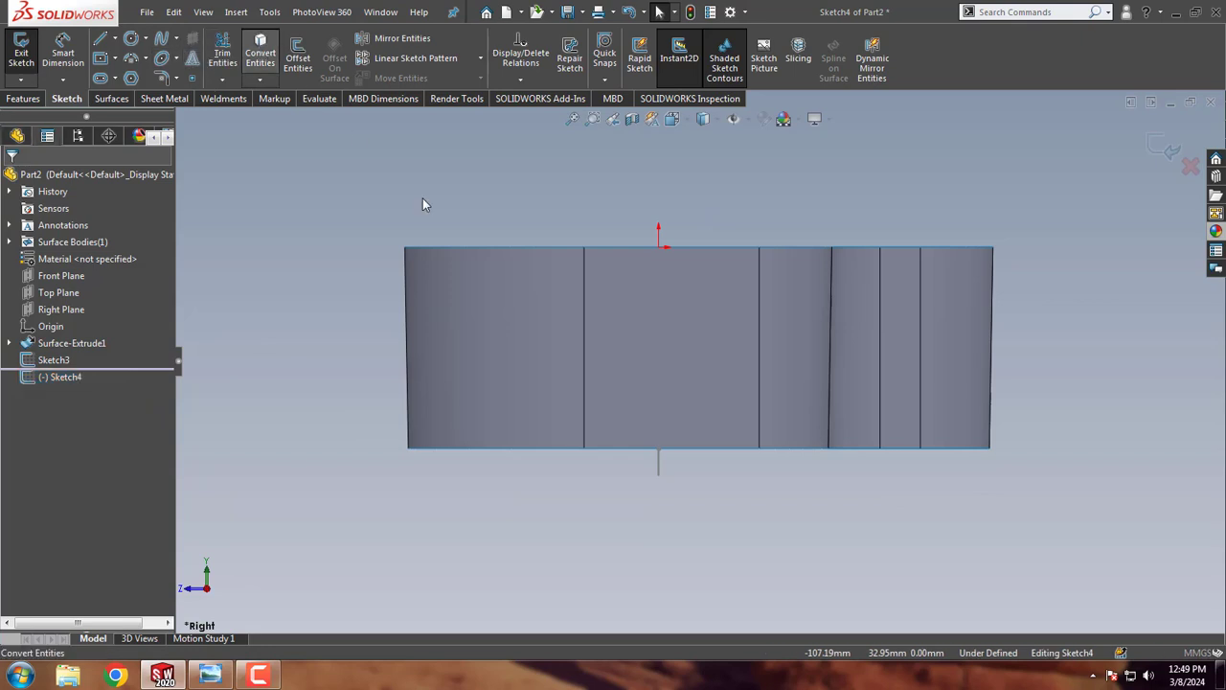
pyautogui.click(659, 464)
pyautogui.click(10, 178)
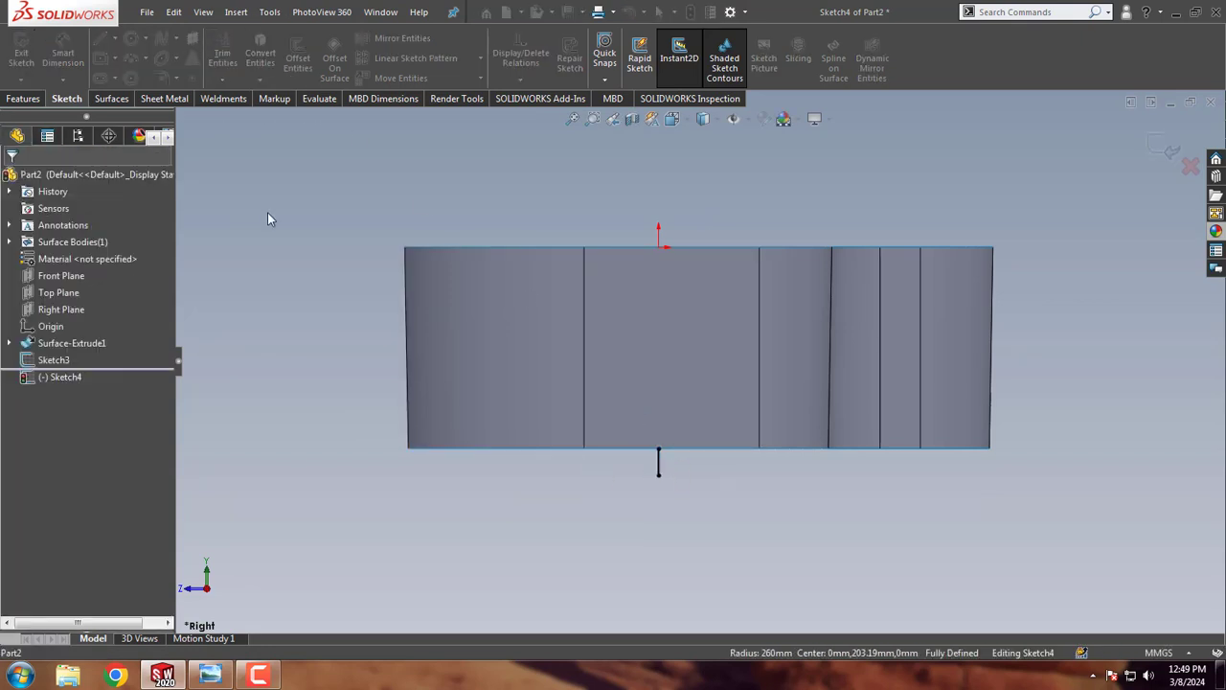
# Step: Draw a three-point arc across the bottom corners through the projected arc's lowest point
pyautogui.click(131, 78)
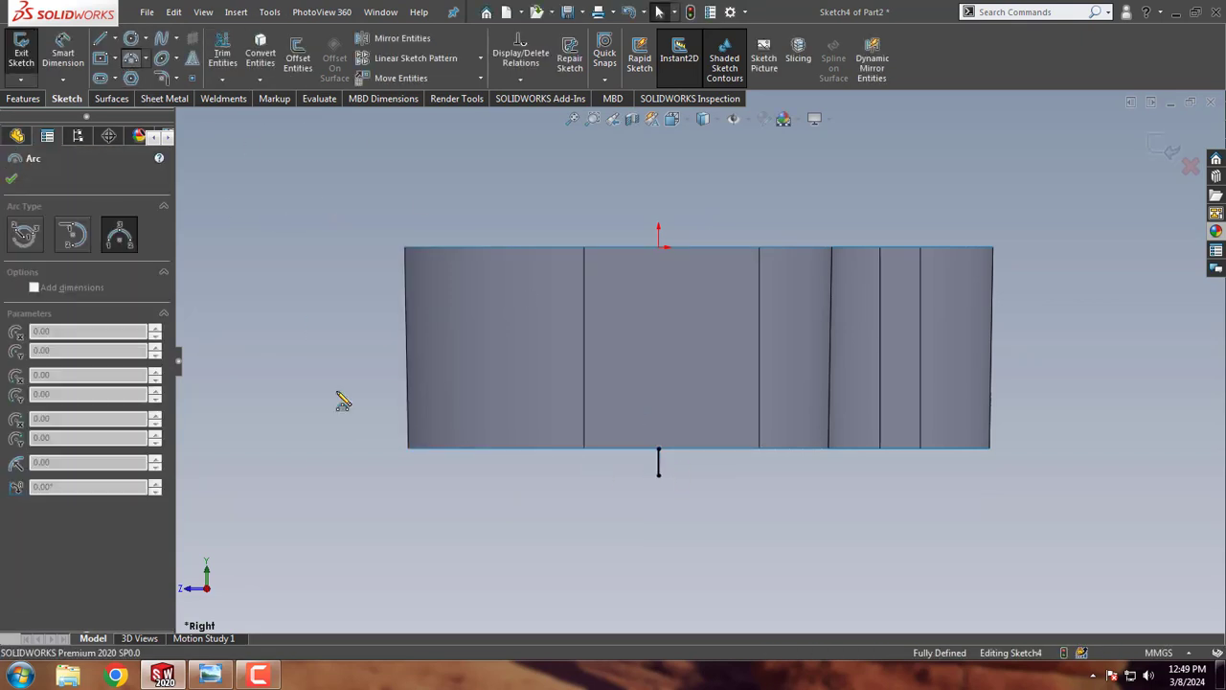
pyautogui.click(409, 449)
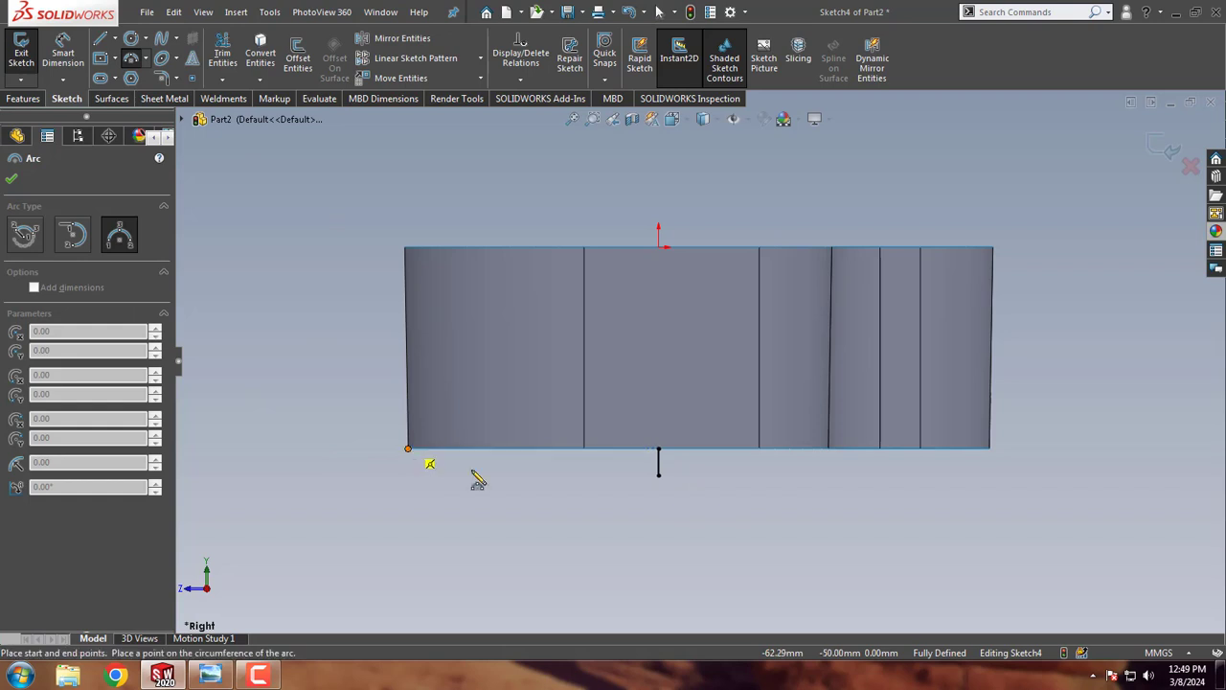
pyautogui.click(990, 449)
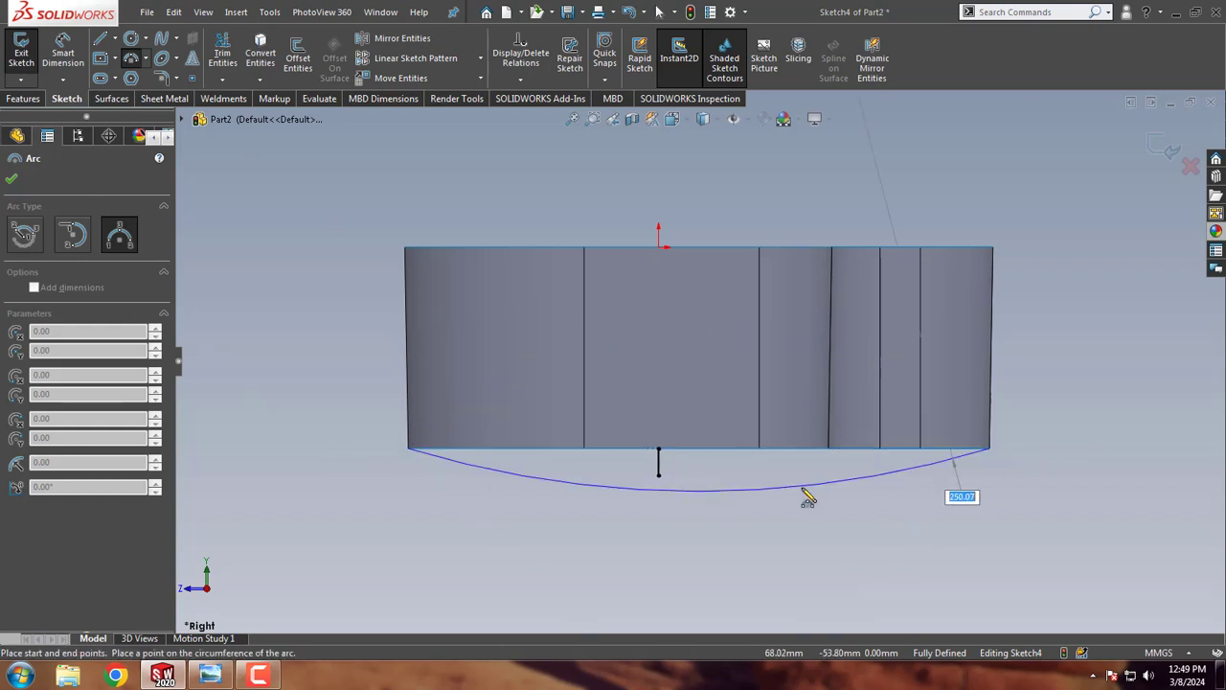
pyautogui.click(671, 500)
pyautogui.press('Escape')
# Step: Make the arc coincident with the vertical line's bottom endpoint and finish the sketch
pyautogui.scroll(-3, 685, 503)
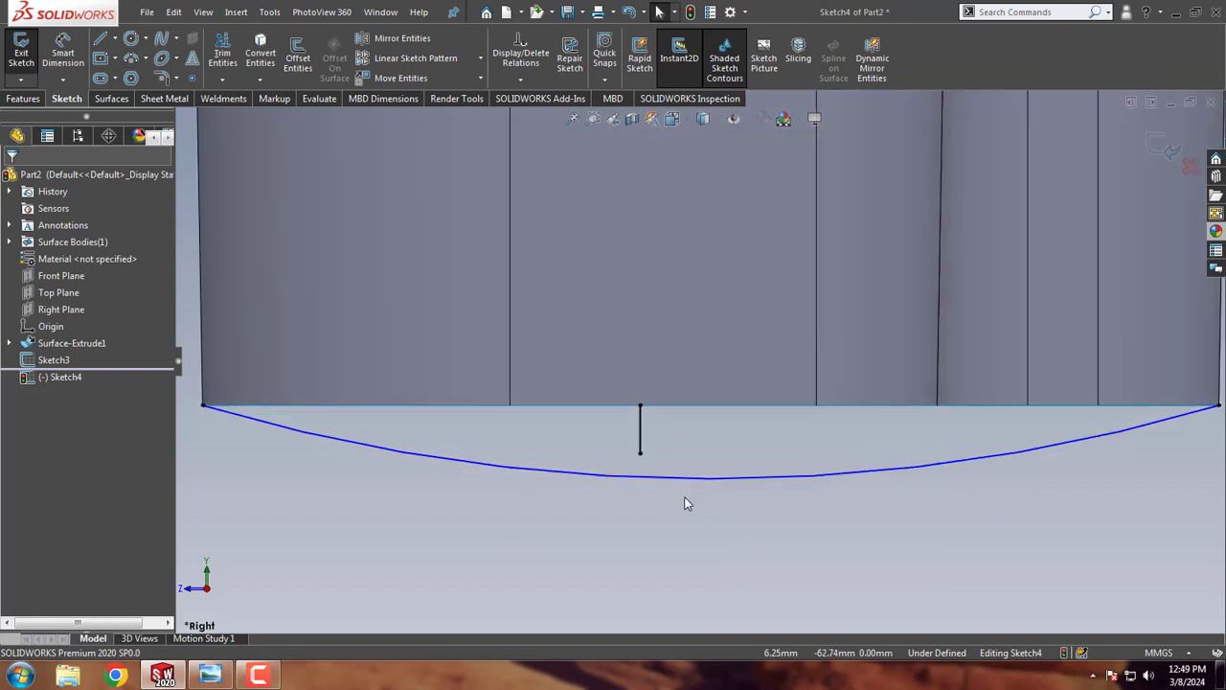
pyautogui.click(687, 479)
pyautogui.keyDown('ctrl'); pyautogui.click(640, 452); pyautogui.keyUp('ctrl')
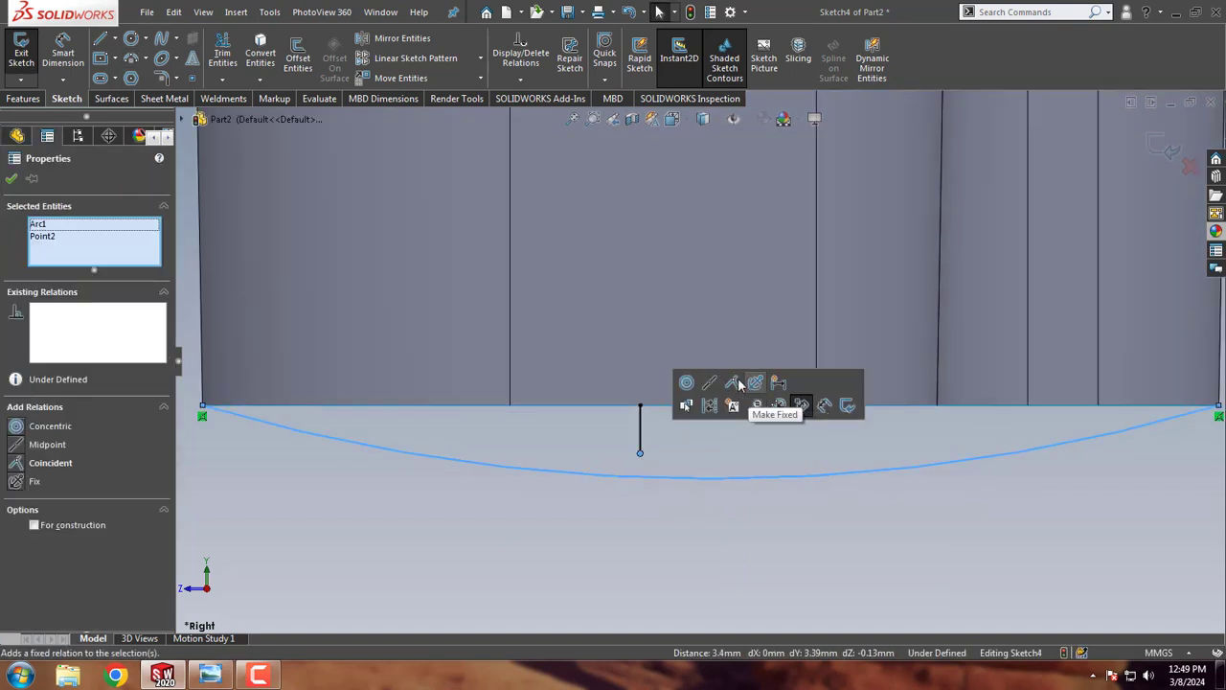
pyautogui.click(733, 383)
pyautogui.click(679, 517)
pyautogui.click(640, 436)
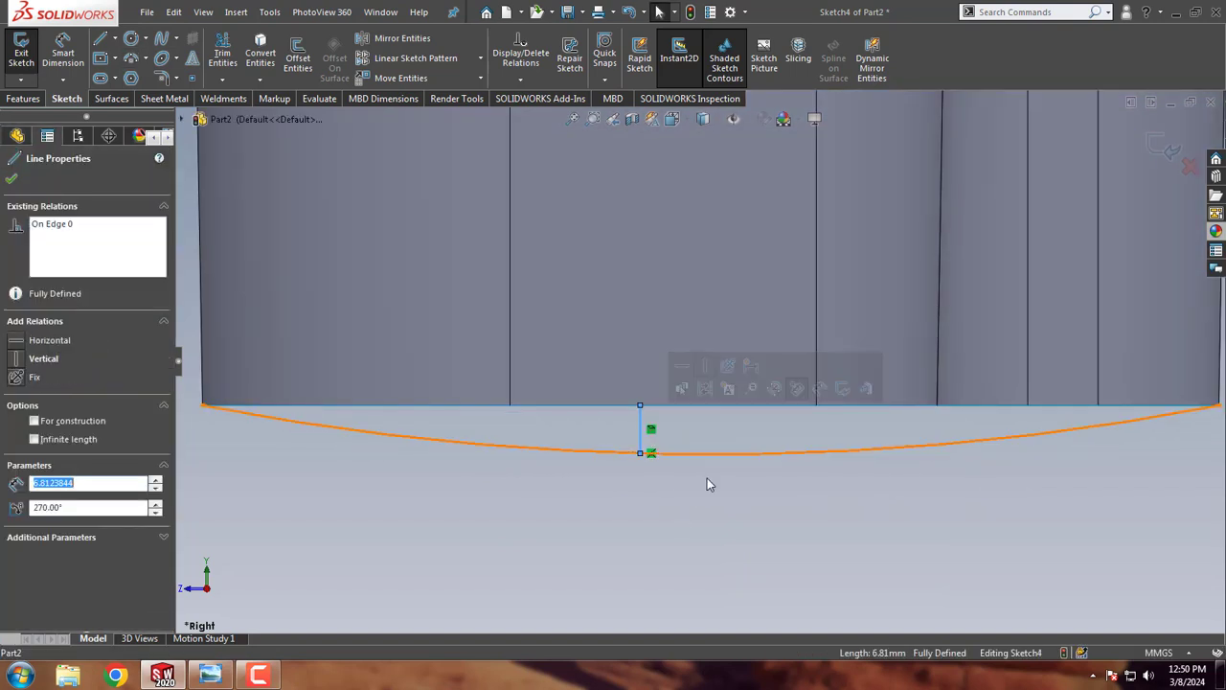
pyautogui.hotkey('ctrl', 'b')
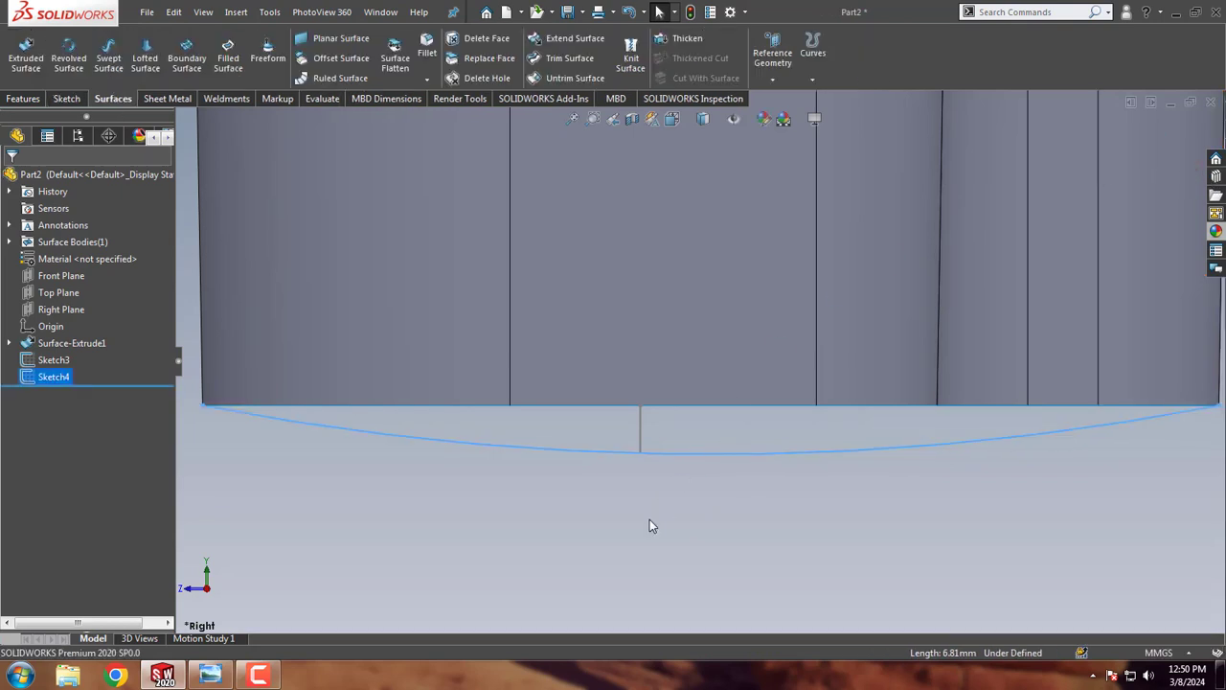
# Step: Start a Filled Surface and pick the first three bottom edges as patch boundary
pyautogui.scroll(3, 641, 444)
pyautogui.scroll(2, 635, 424)
pyautogui.moveTo(635, 425)
pyautogui.mouseDown(button='middle')
pyautogui.moveTo(566, 498)
pyautogui.moveTo(597, 479)
pyautogui.mouseUp(button='middle')
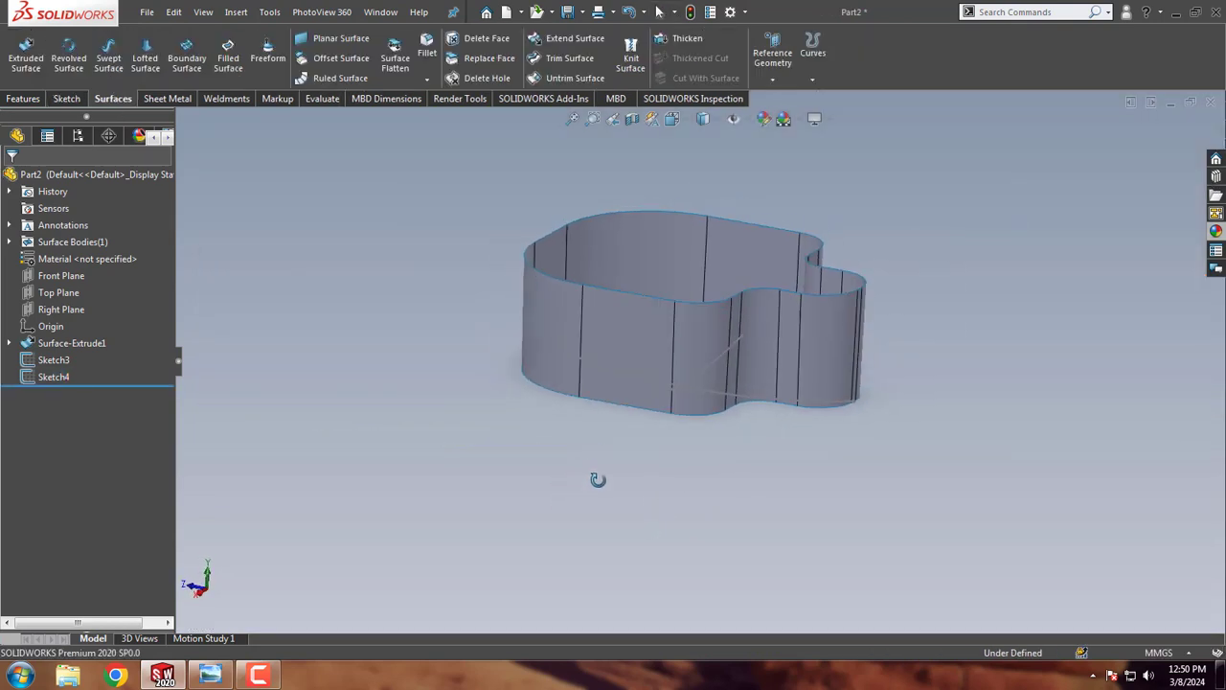
pyautogui.click(228, 53)
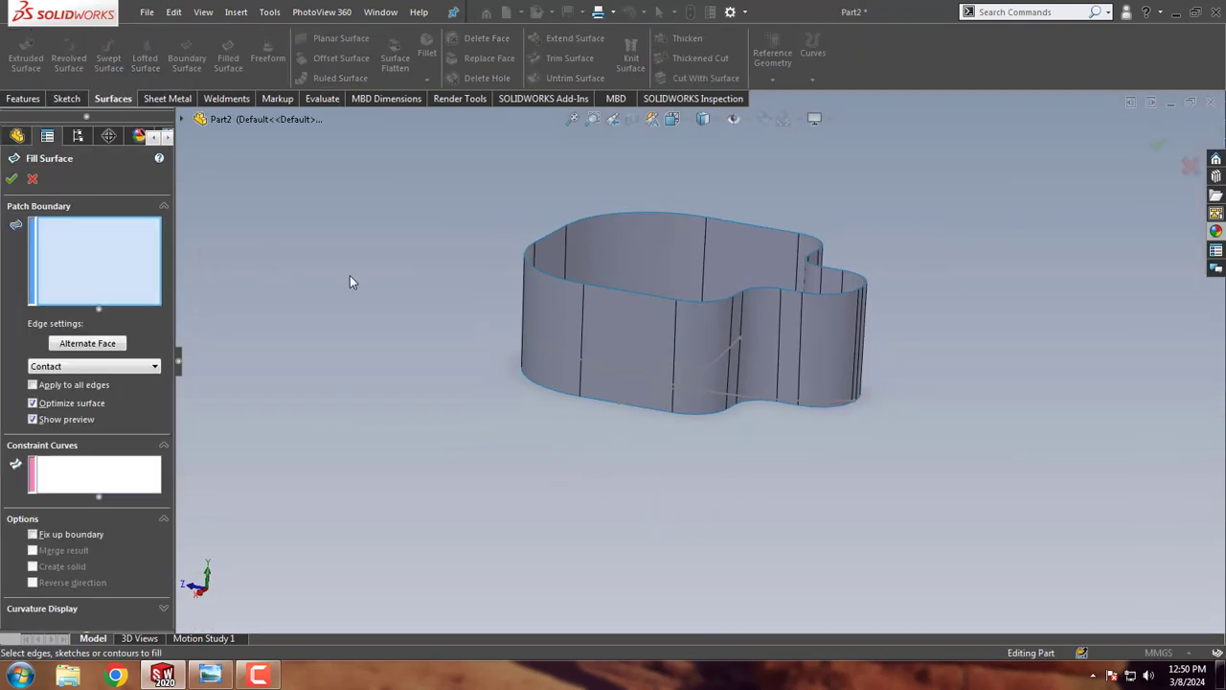
pyautogui.moveTo(350, 280)
pyautogui.mouseDown(button='middle')
pyautogui.moveTo(438, 236)
pyautogui.moveTo(622, 239)
pyautogui.mouseUp(button='middle')
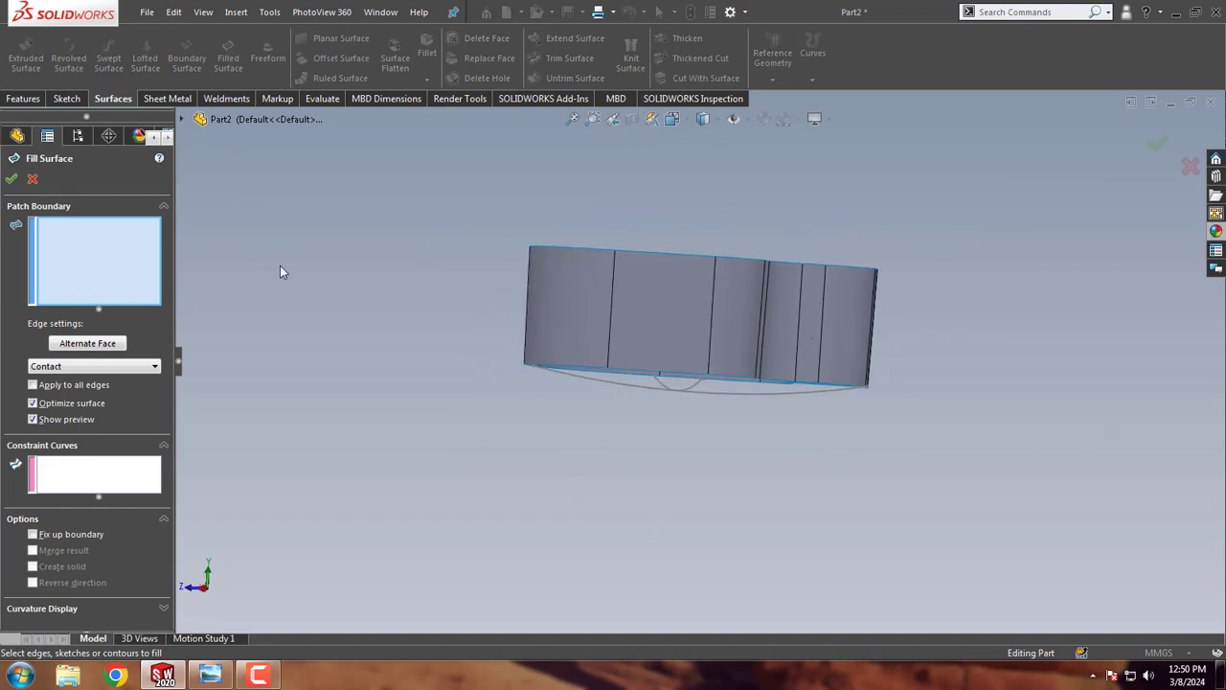
pyautogui.moveTo(282, 268)
pyautogui.mouseDown(button='middle')
pyautogui.moveTo(301, 348)
pyautogui.moveTo(332, 396)
pyautogui.moveTo(413, 369)
pyautogui.mouseUp(button='middle')
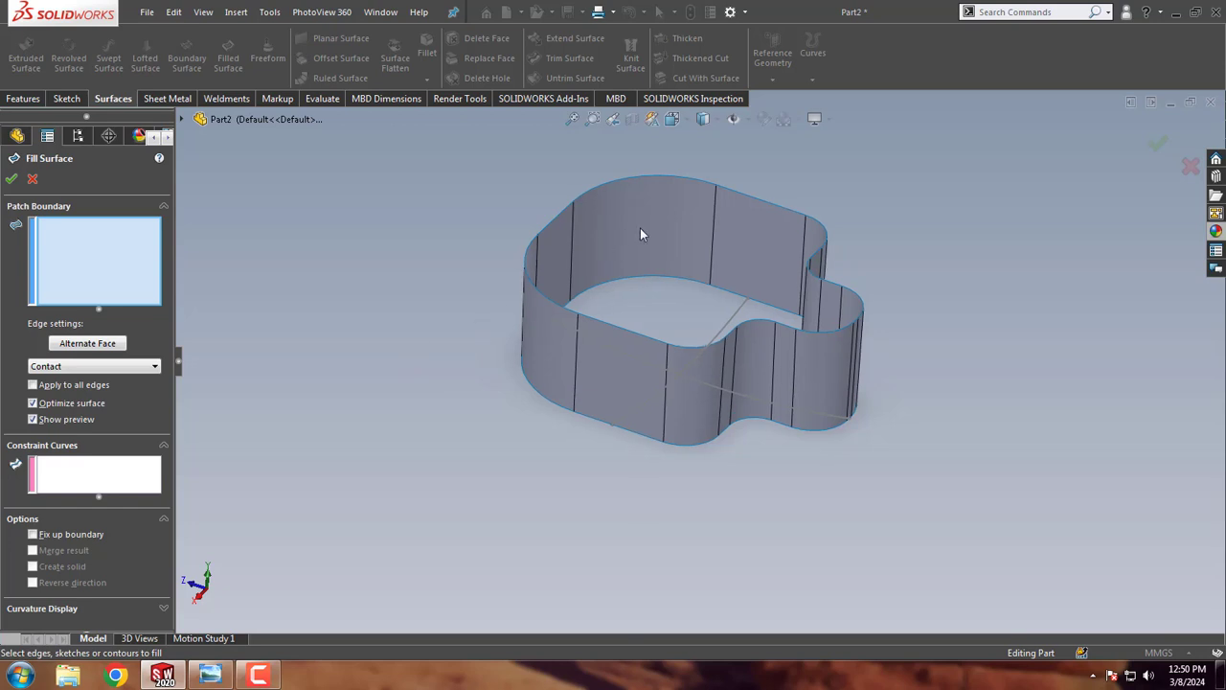
pyautogui.click(660, 277)
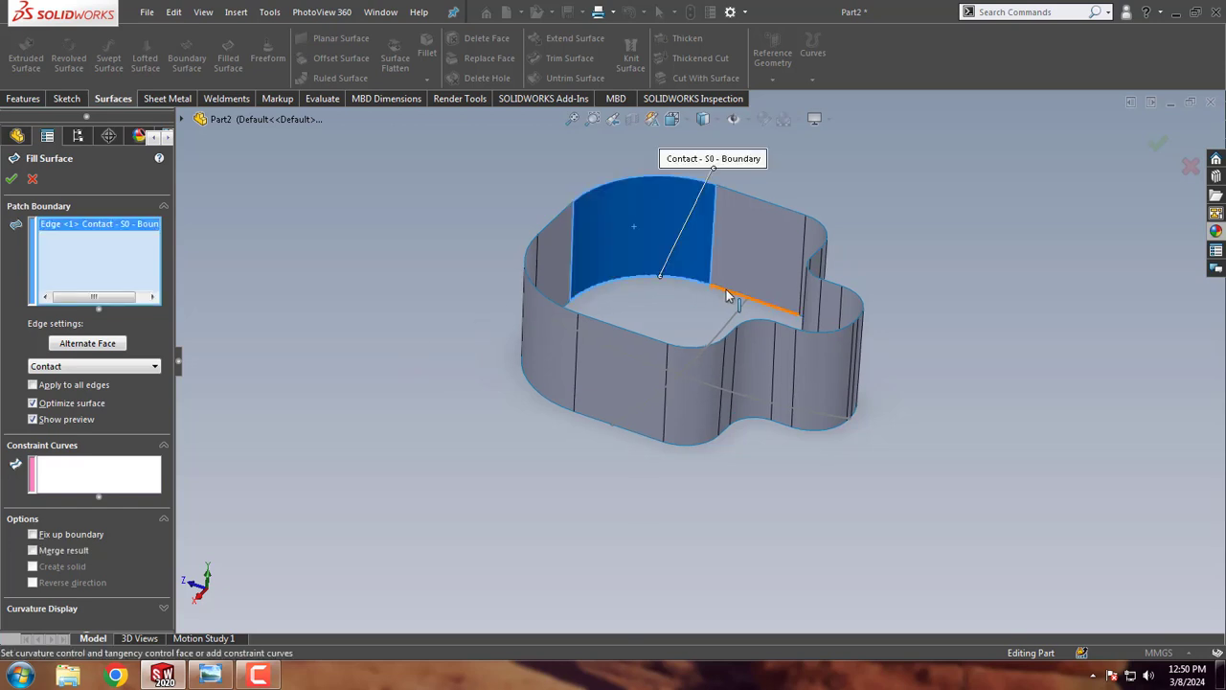
pyautogui.click(733, 293)
pyautogui.moveTo(733, 293)
pyautogui.mouseDown(button='middle')
pyautogui.moveTo(862, 416)
pyautogui.moveTo(831, 456)
pyautogui.moveTo(816, 364)
pyautogui.mouseUp(button='middle')
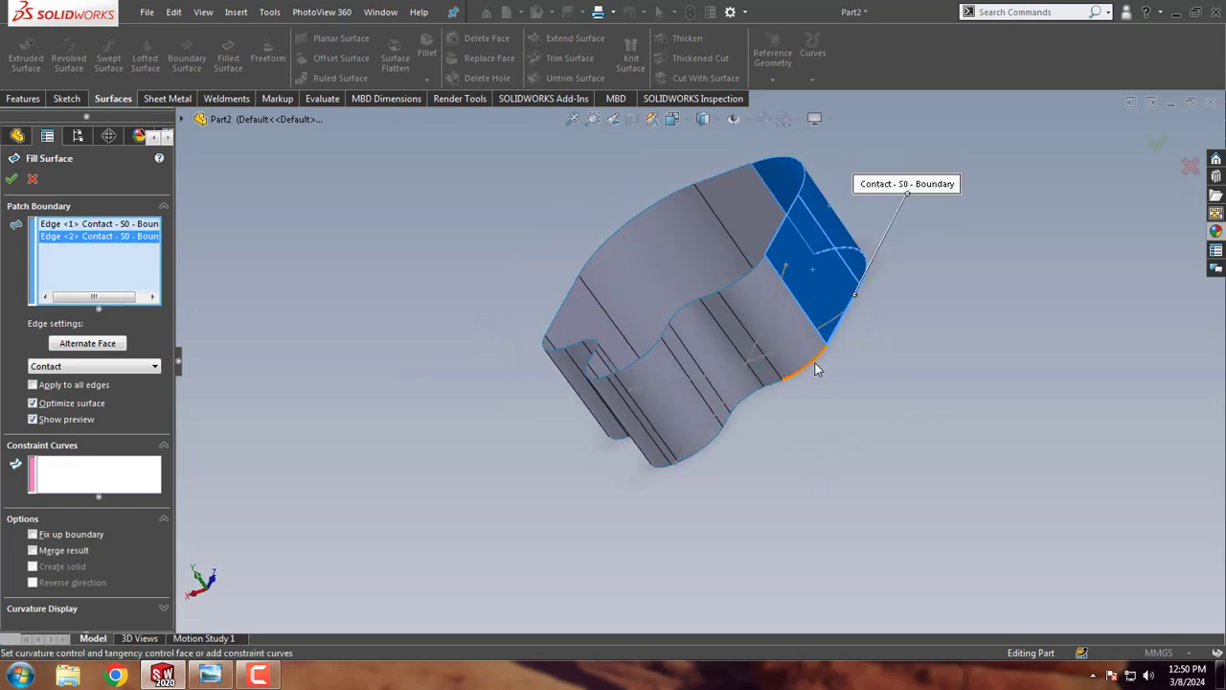
pyautogui.click(816, 369)
# Step: Add bottom edges four through eleven to the patch boundary
pyautogui.scroll(-3, 777, 393)
pyautogui.click(766, 383)
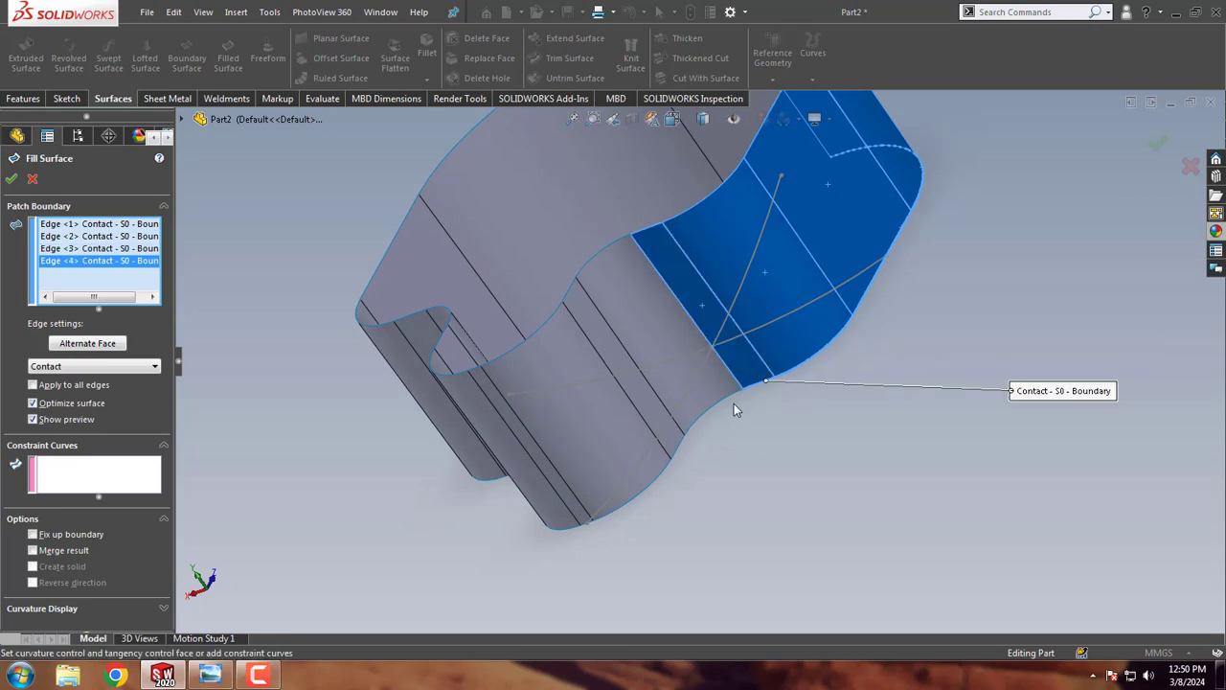
pyautogui.click(723, 406)
pyautogui.click(679, 446)
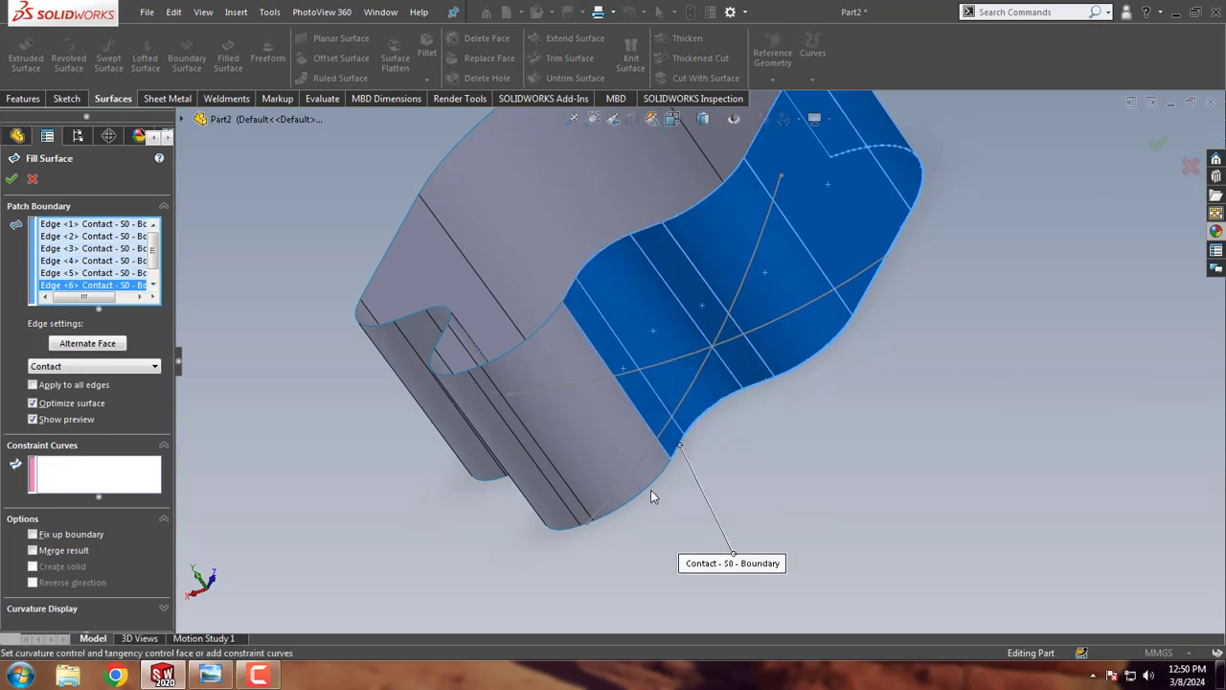
pyautogui.click(650, 494)
pyautogui.scroll(-5, 593, 517)
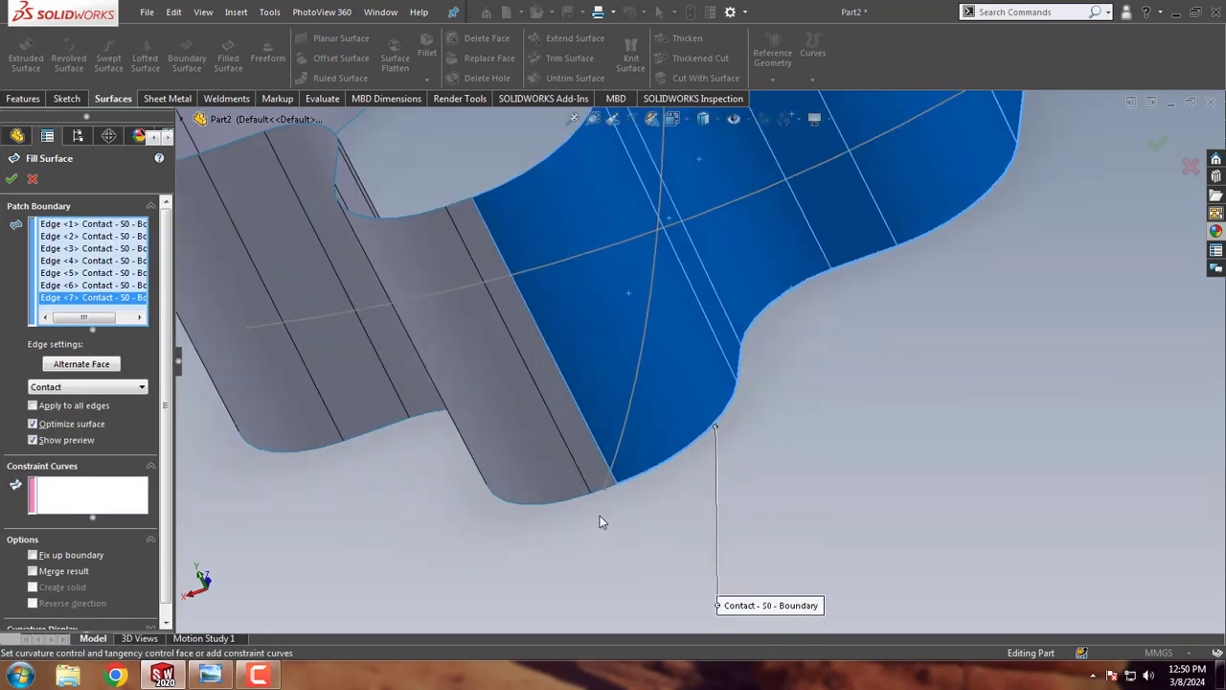
pyautogui.click(630, 463)
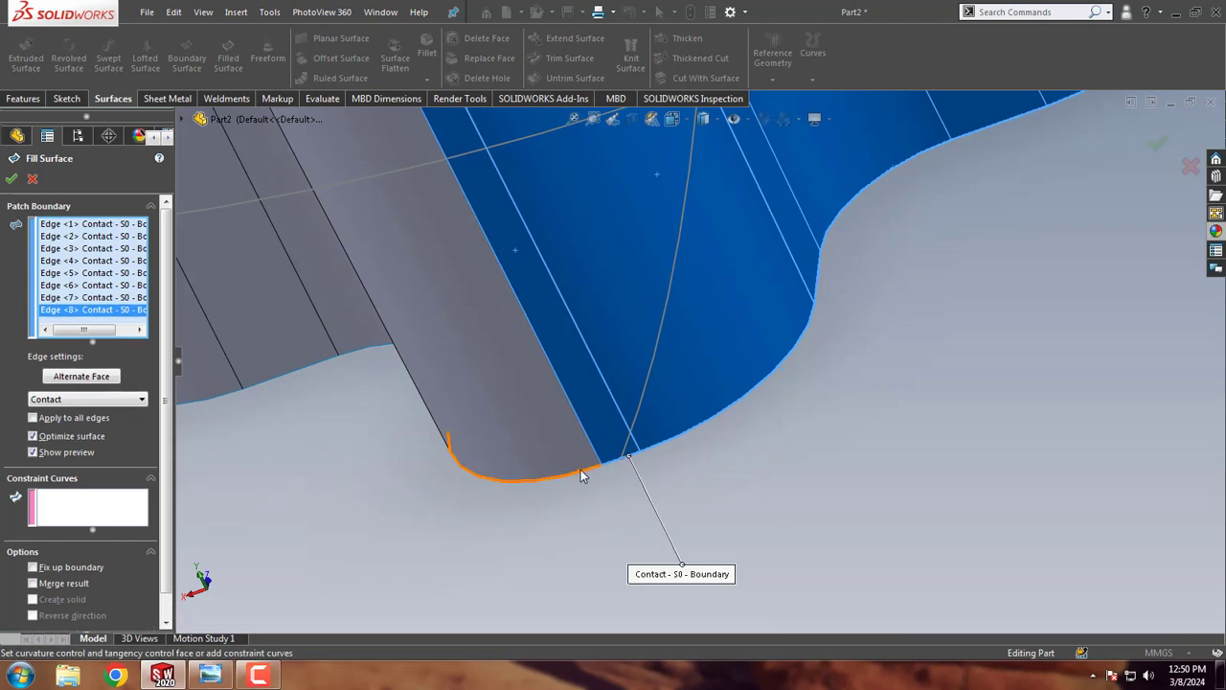
pyautogui.click(581, 469)
pyautogui.moveTo(593, 479)
pyautogui.mouseDown(button='middle')
pyautogui.moveTo(447, 509)
pyautogui.moveTo(399, 428)
pyautogui.mouseUp(button='middle')
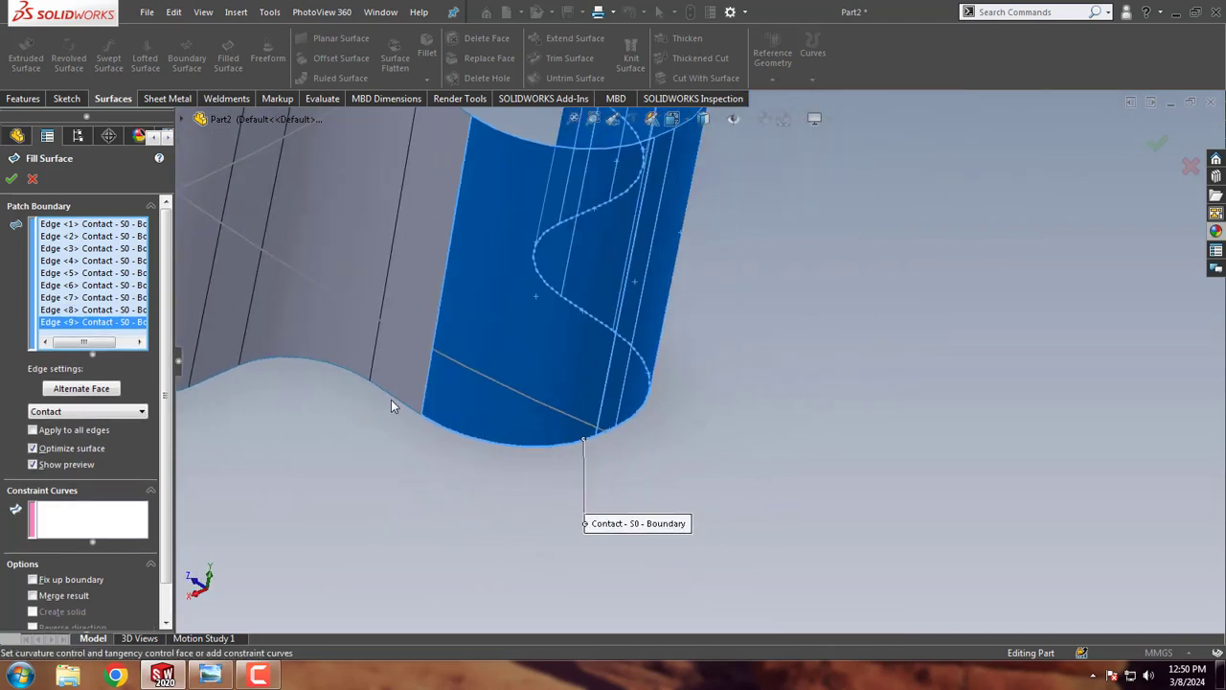
pyautogui.click(393, 397)
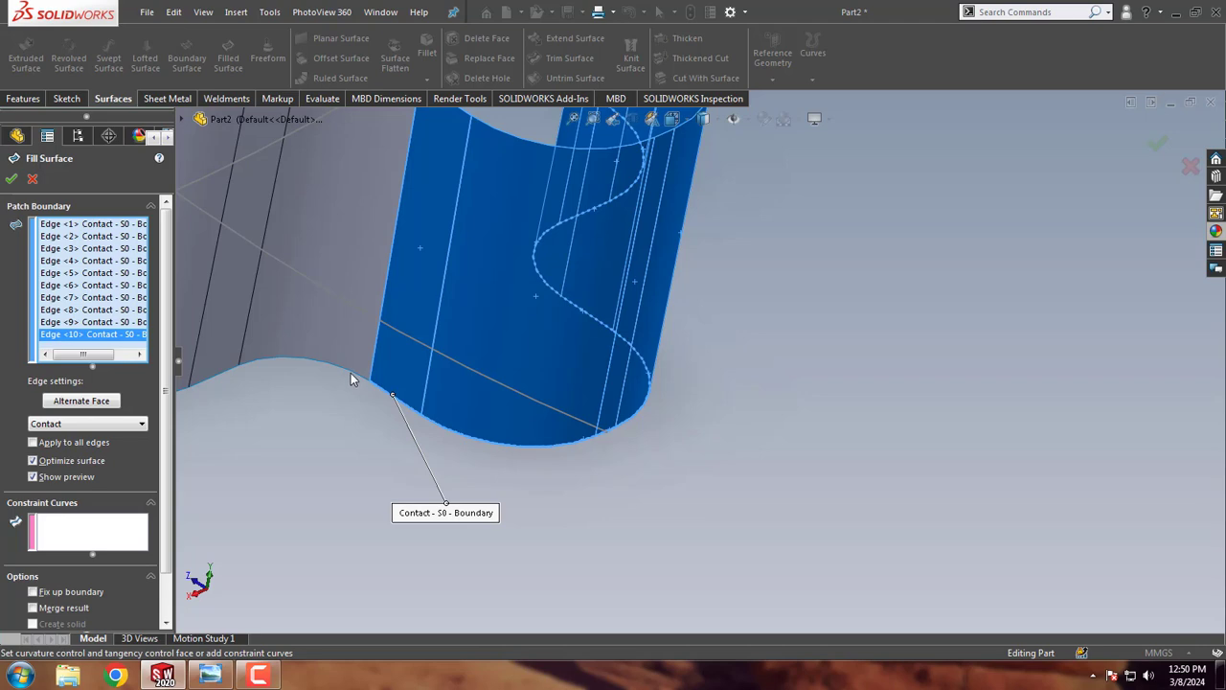
pyautogui.click(350, 379)
# Step: Add the last five bottom edges, closing the 16-edge boundary loop
pyautogui.moveTo(470, 432); pyautogui.dragTo(501, 355, button='middle')
pyautogui.scroll(-3, 559, 398)
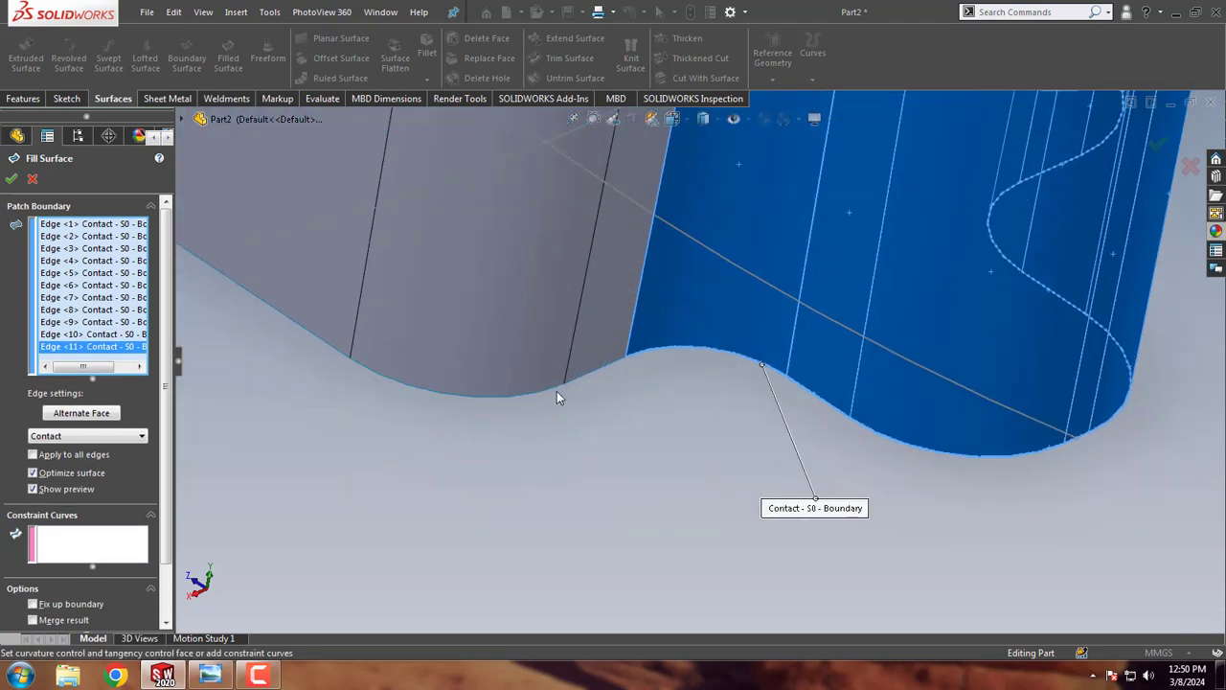
pyautogui.click(576, 379)
pyautogui.click(511, 394)
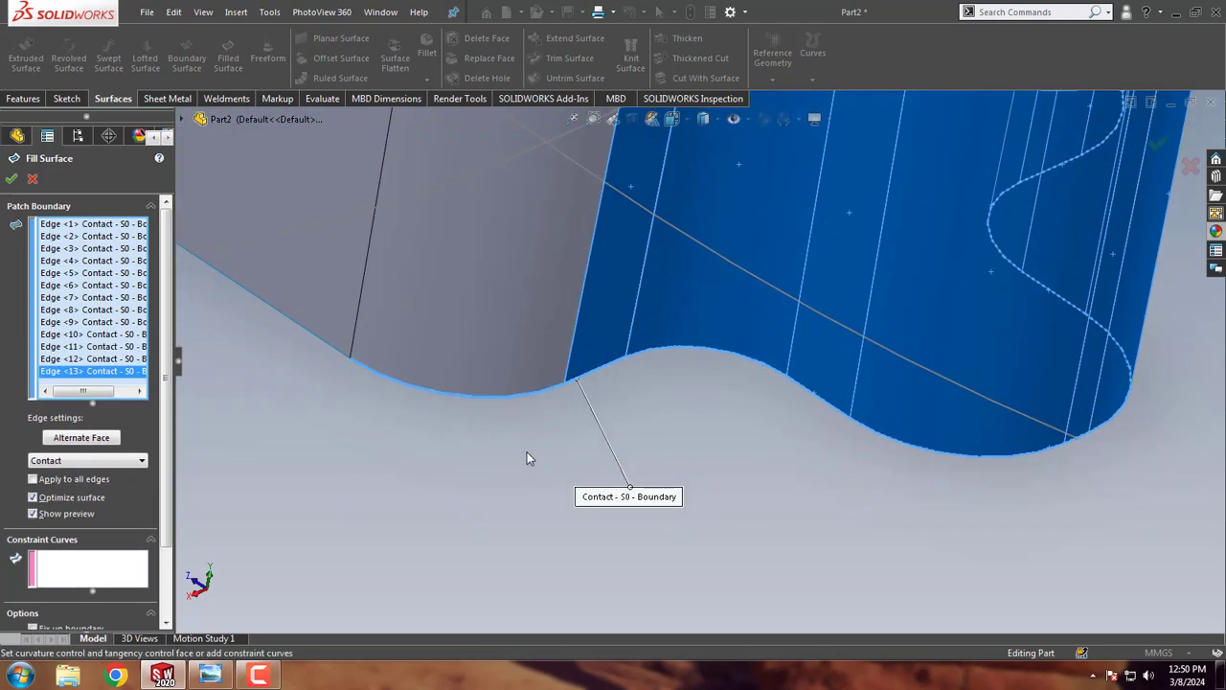
pyautogui.moveTo(526, 452)
pyautogui.mouseDown(button='middle')
pyautogui.moveTo(360, 346)
pyautogui.moveTo(422, 408)
pyautogui.moveTo(466, 332)
pyautogui.moveTo(550, 459)
pyautogui.moveTo(295, 417)
pyautogui.mouseUp(button='middle')
pyautogui.click(401, 332)
pyautogui.click(422, 347)
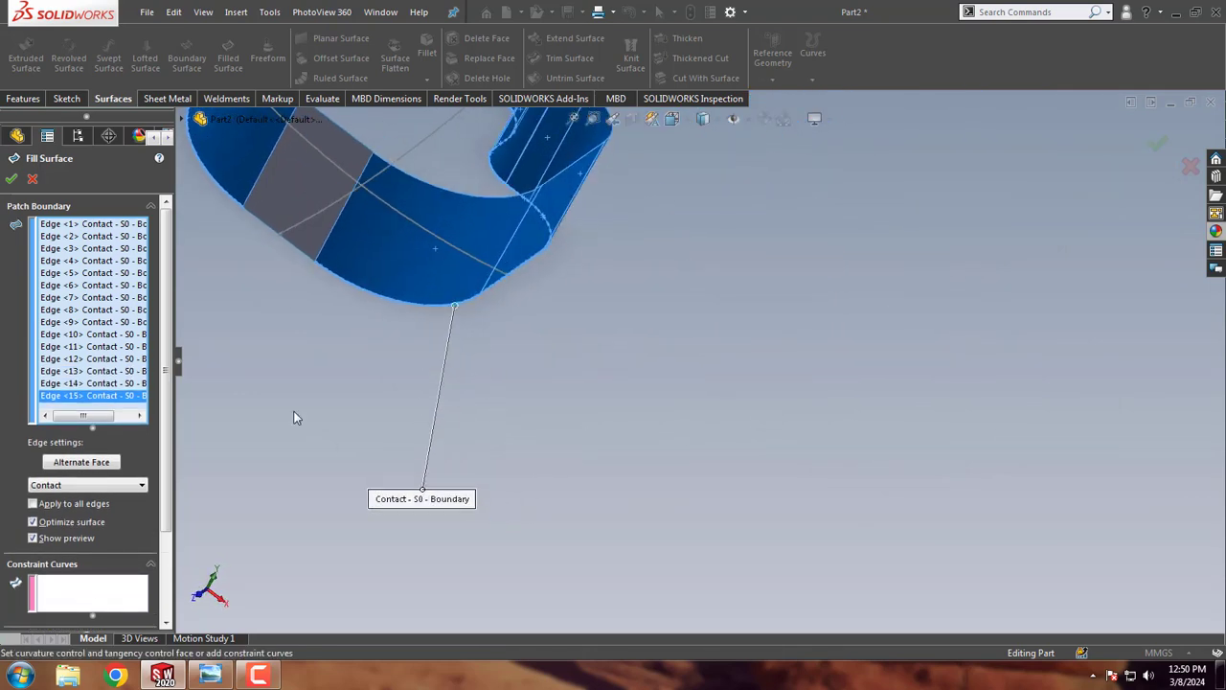
pyautogui.click(263, 224)
# Step: Use Sketch3 and Sketch4 as constraint curves and confirm the fill surface
pyautogui.moveTo(263, 224)
pyautogui.mouseDown(button='middle')
pyautogui.moveTo(322, 381)
pyautogui.moveTo(347, 411)
pyautogui.moveTo(507, 348)
pyautogui.moveTo(519, 284)
pyautogui.moveTo(555, 316)
pyautogui.mouseUp(button='middle')
pyautogui.click(63, 620)
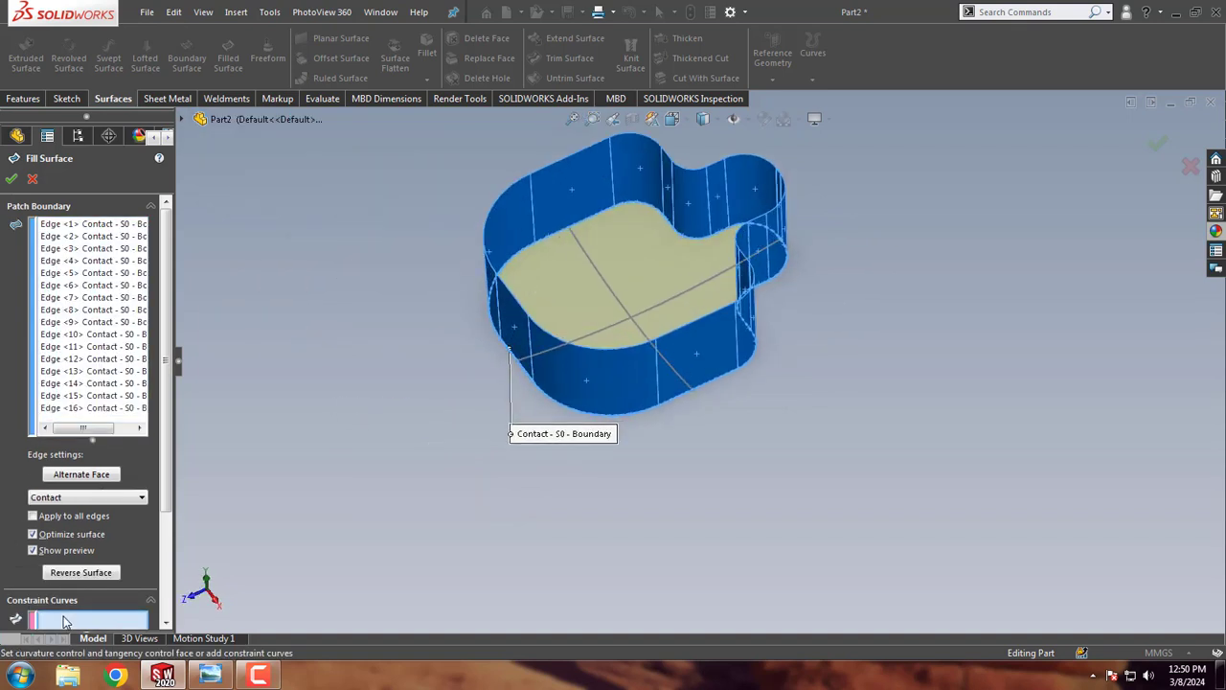
pyautogui.click(607, 284)
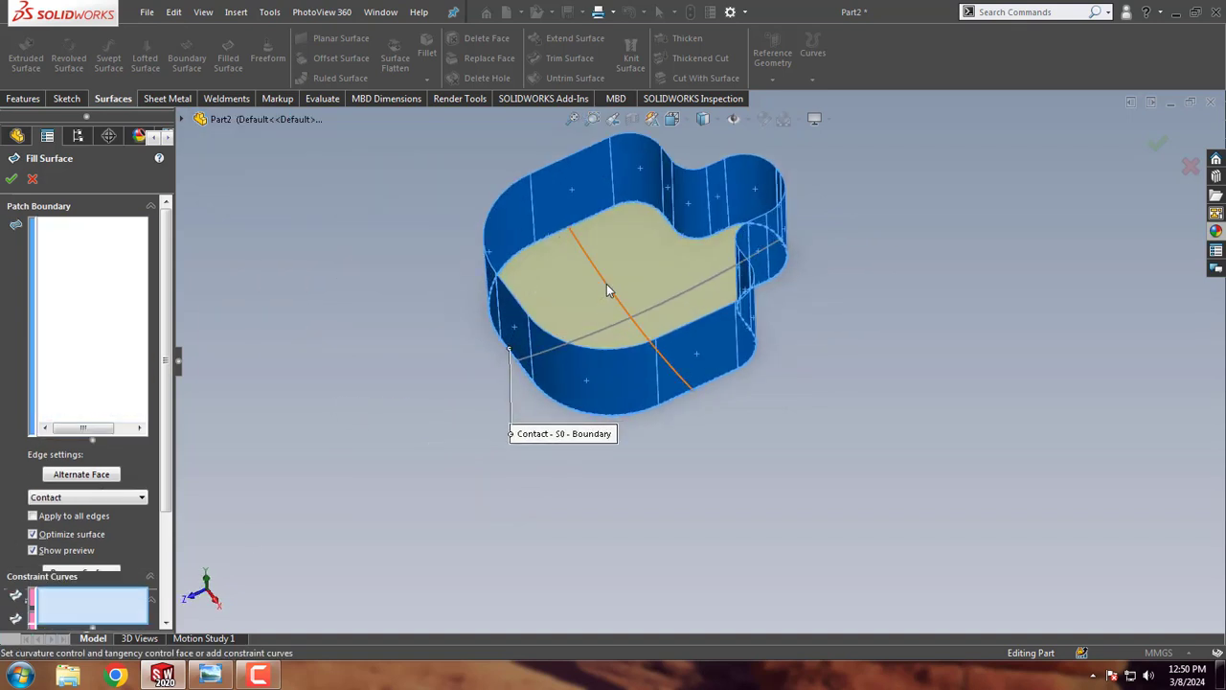
pyautogui.click(681, 293)
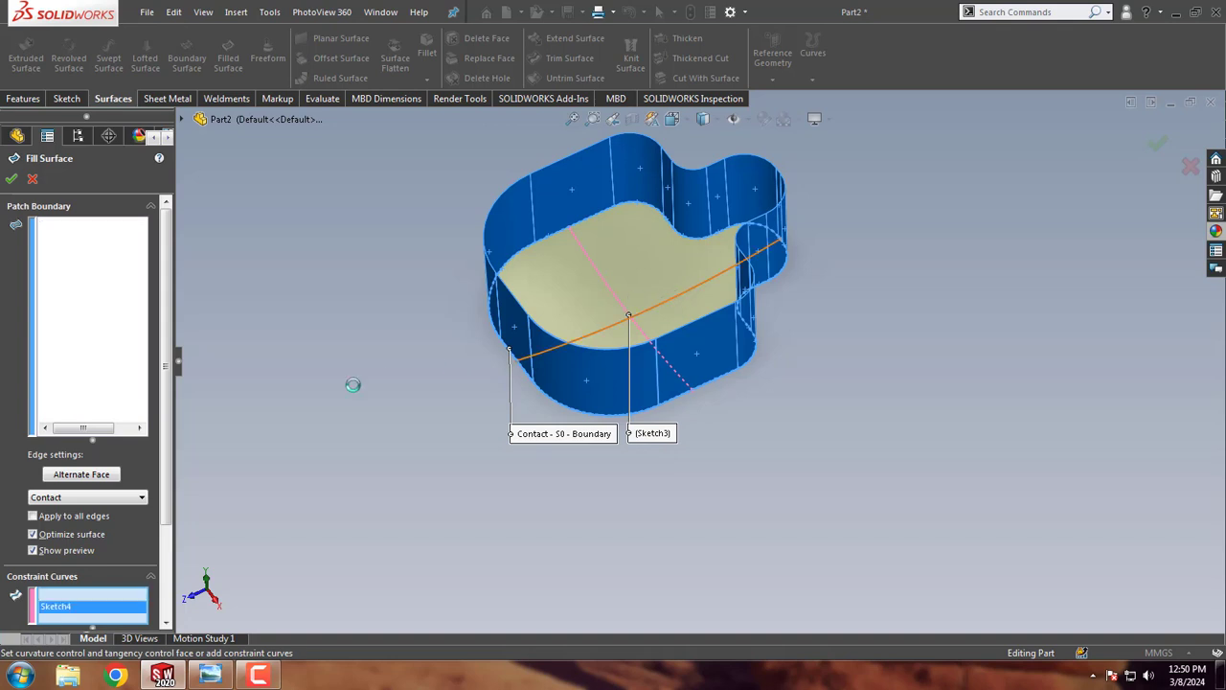
pyautogui.click(11, 179)
pyautogui.moveTo(392, 412)
pyautogui.mouseDown(button='middle')
pyautogui.moveTo(469, 185)
pyautogui.moveTo(627, 416)
pyautogui.moveTo(555, 523)
pyautogui.moveTo(431, 375)
pyautogui.mouseUp(button='middle')
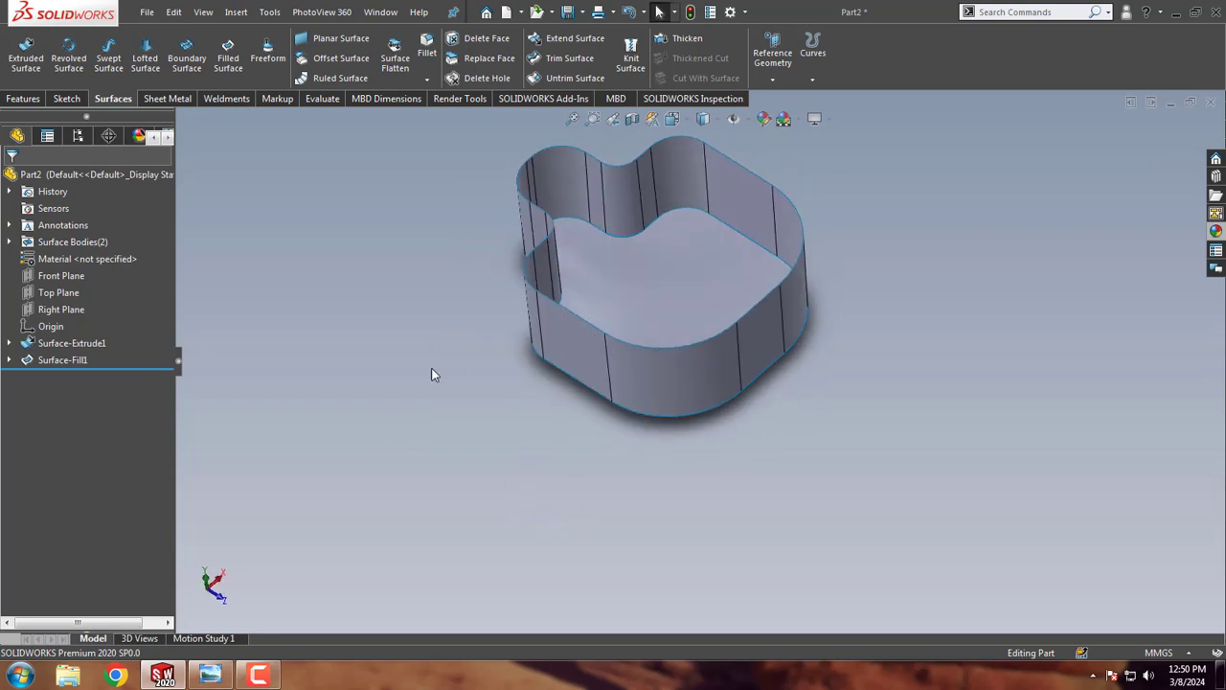
# Step: Start a sketch on the Top Plane, view it normal, and draw a center rectangle at the origin
pyautogui.rightClick(72, 303)
pyautogui.click(93, 275)
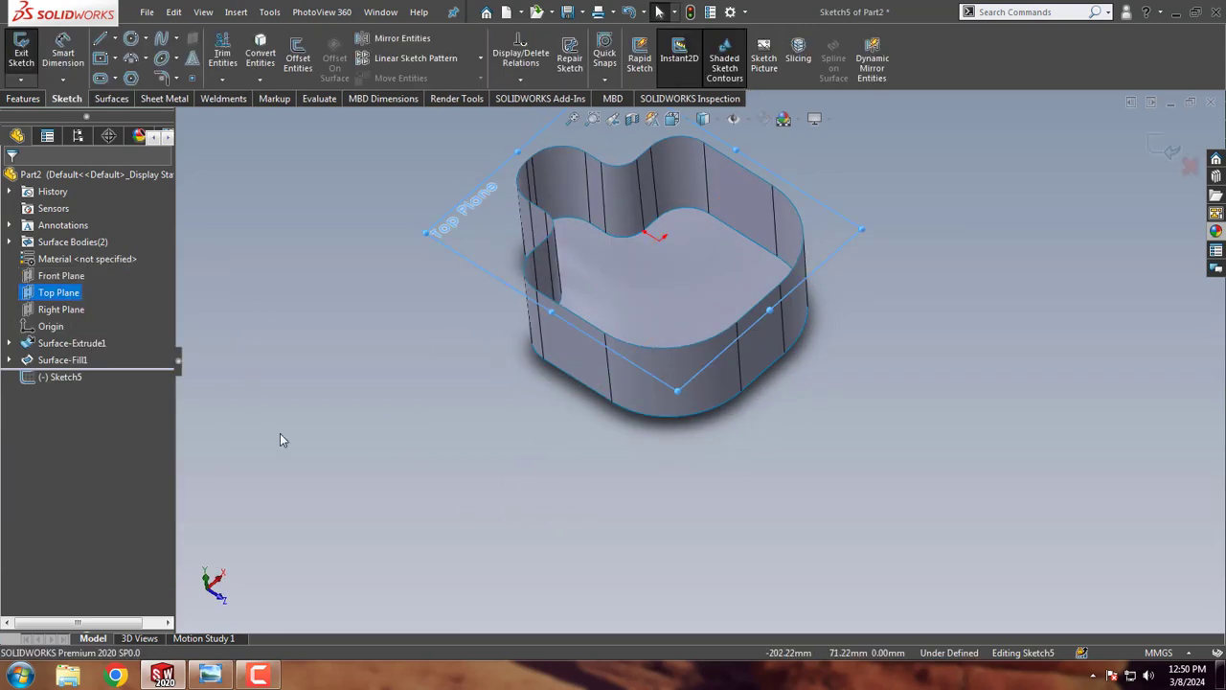
pyautogui.rightClick(72, 379)
pyautogui.click(110, 350)
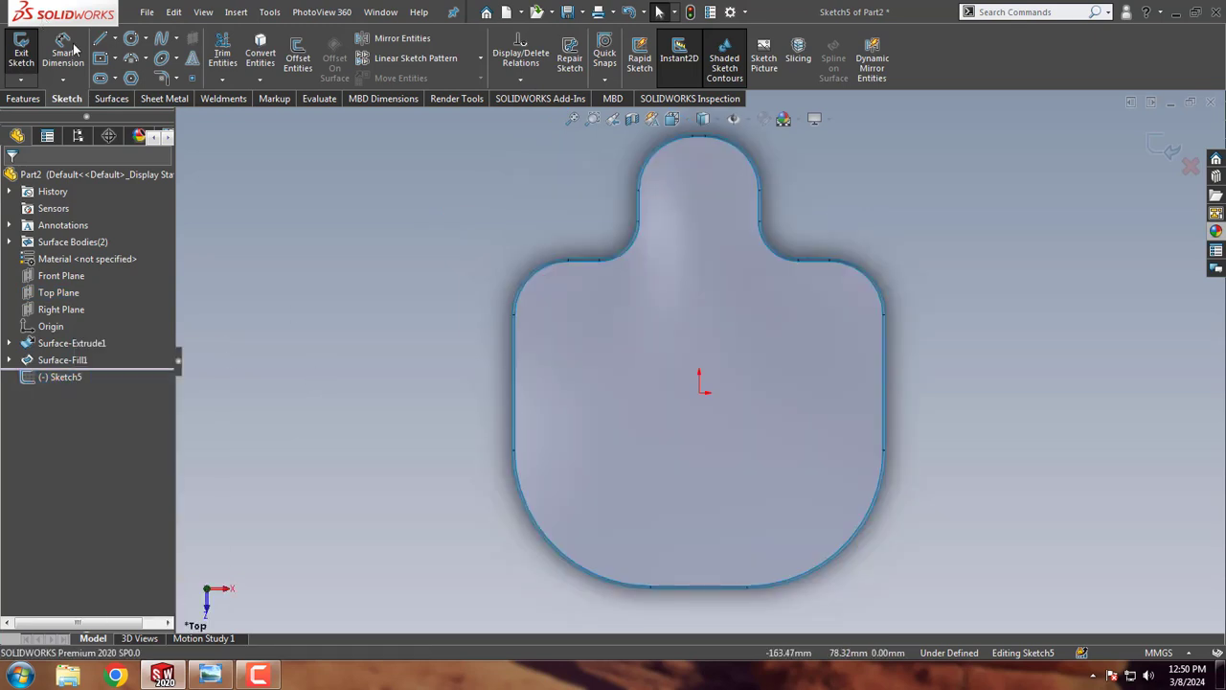
pyautogui.click(99, 57)
pyautogui.scroll(3, 704, 373)
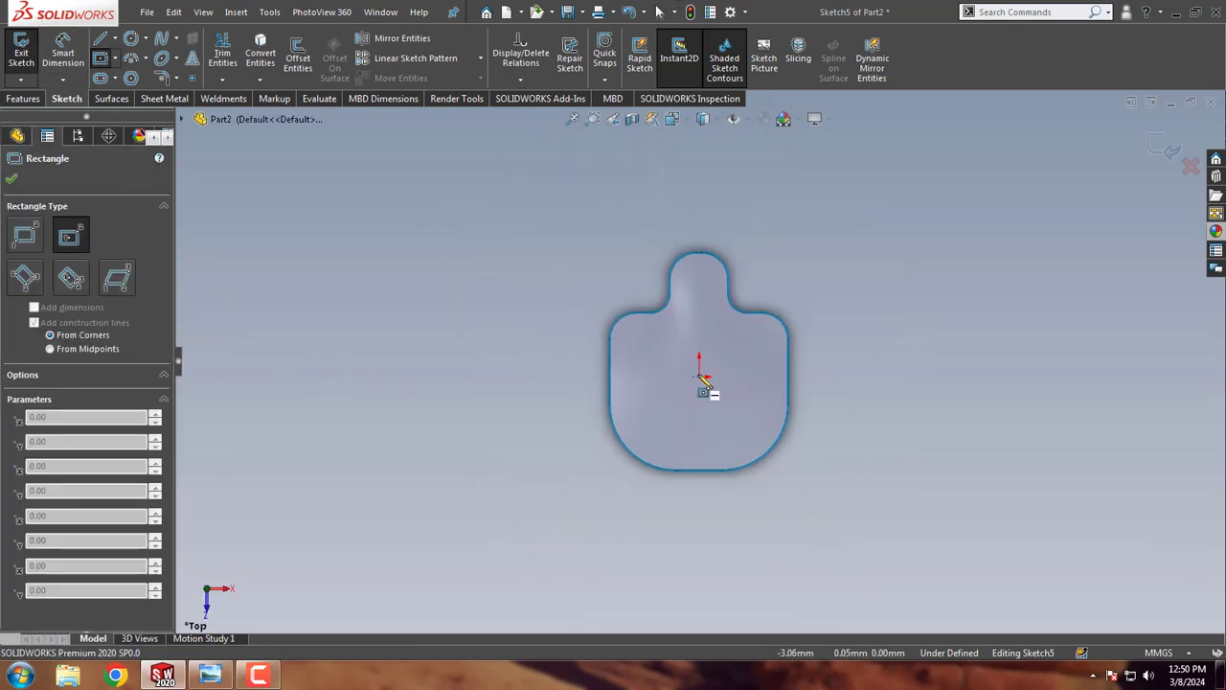
pyautogui.click(699, 376)
pyautogui.click(855, 229)
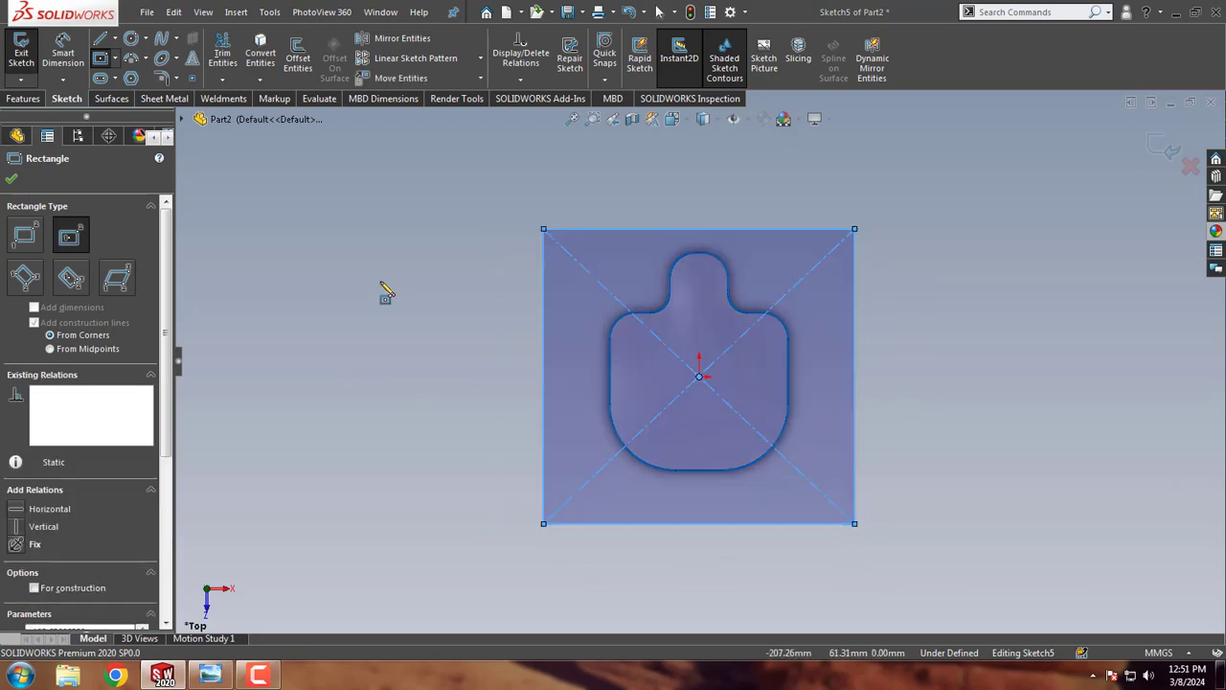
pyautogui.rightClick(326, 288)
pyautogui.click(359, 300)
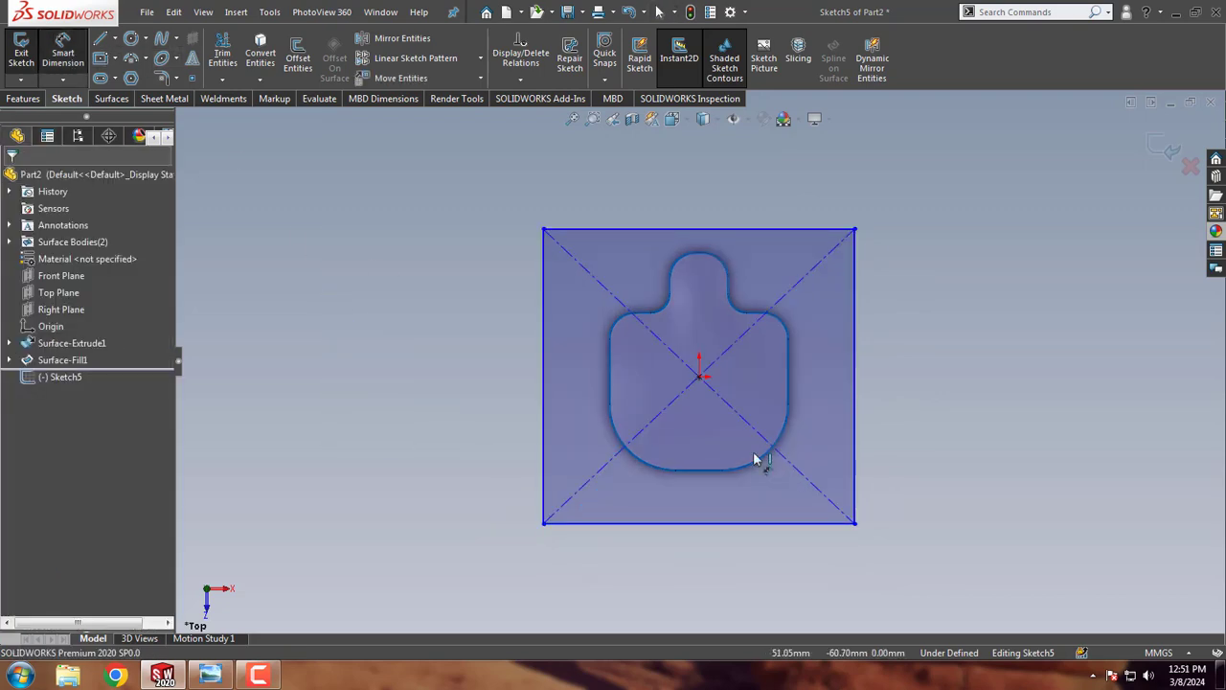
# Step: Dimension the rectangle 70 mm from its centre to the right edge and to the bottom edge
pyautogui.click(699, 380)
pyautogui.click(855, 399)
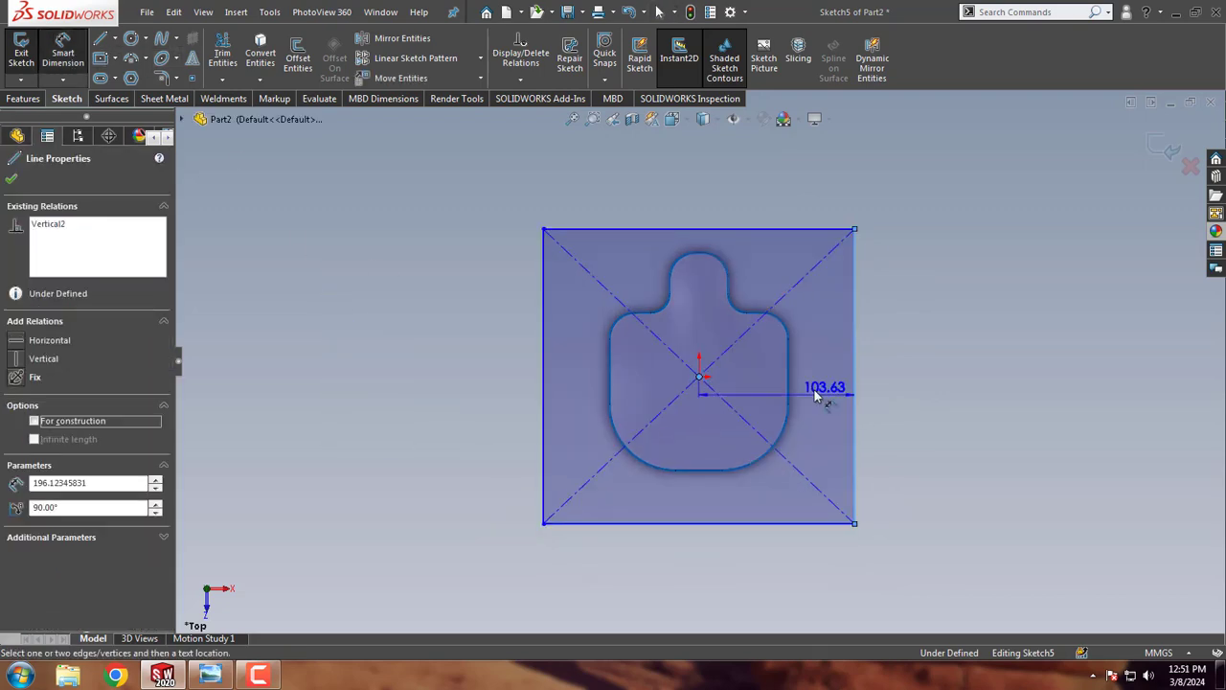
pyautogui.click(810, 396)
pyautogui.write('70')
pyautogui.press('Return')
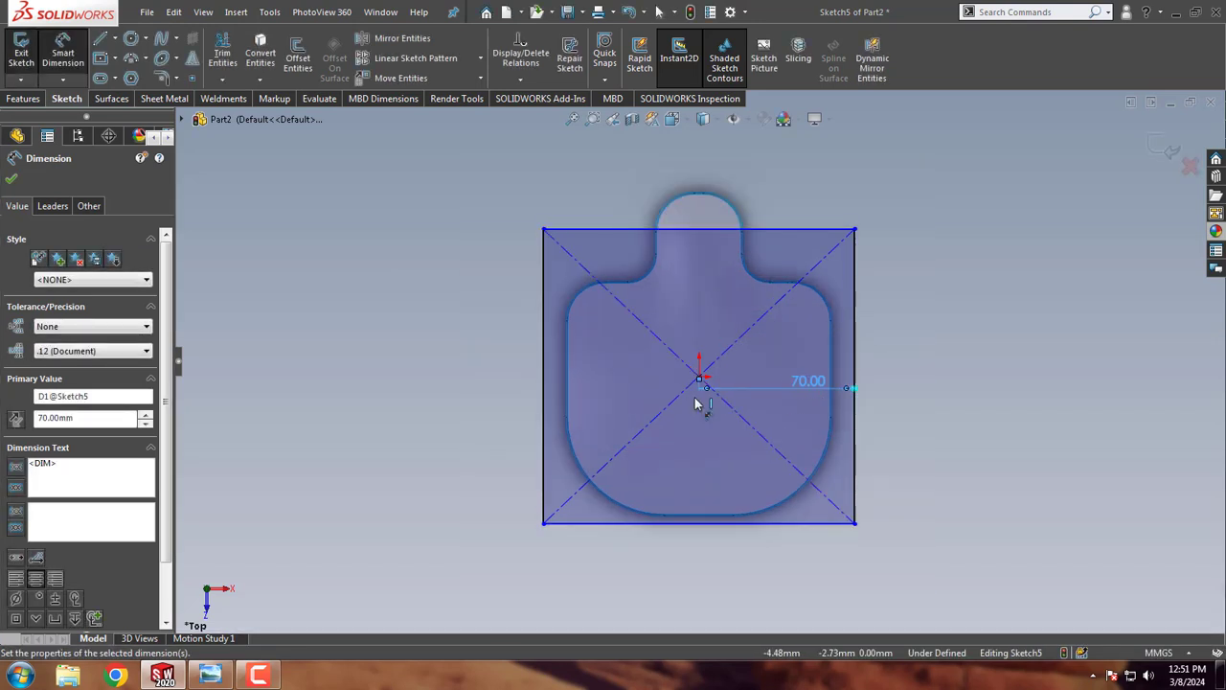
pyautogui.click(698, 532)
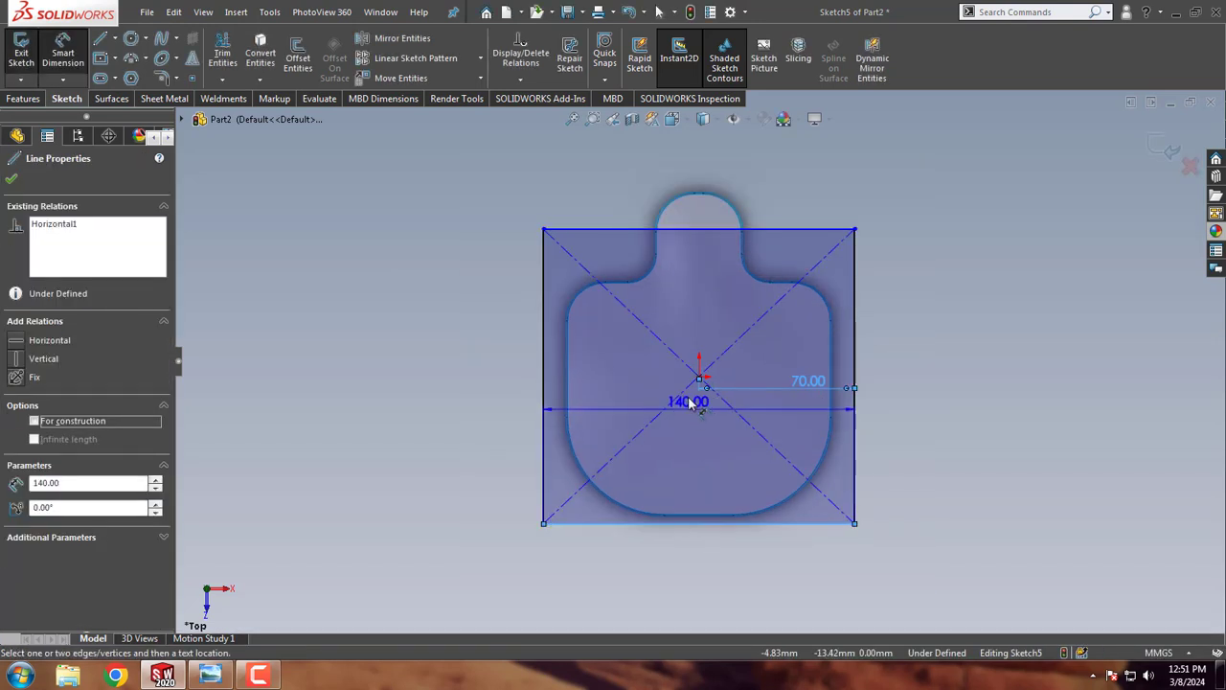
pyautogui.click(699, 380)
pyautogui.click(439, 410)
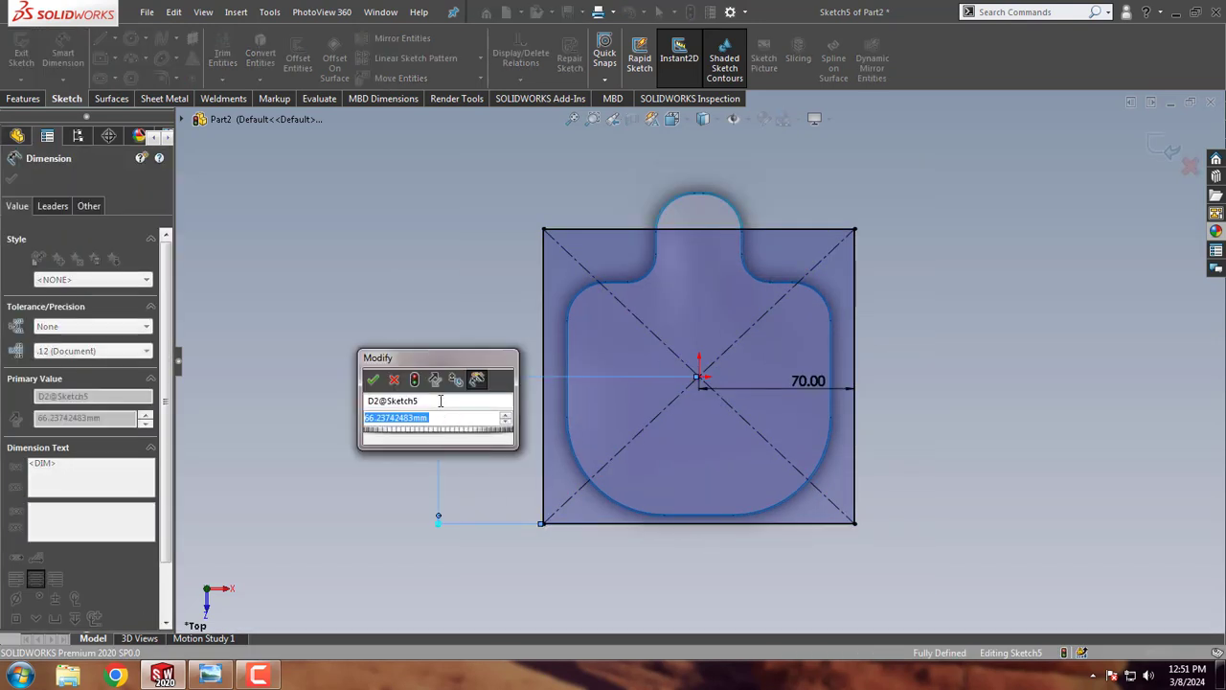
pyautogui.write('70')
pyautogui.press('Return')
pyautogui.rightClick(402, 355)
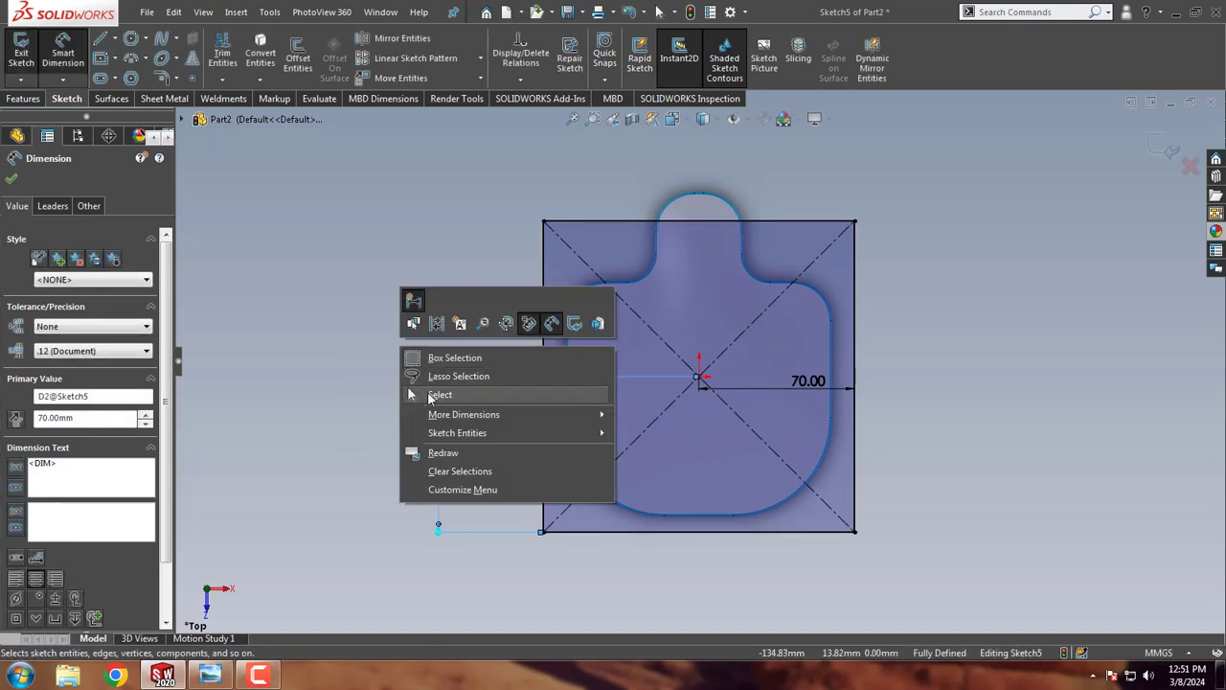
pyautogui.click(417, 391)
# Step: Delete the rectangle's top edge and its top-right diagonal
pyautogui.click(594, 222)
pyautogui.press('Delete')
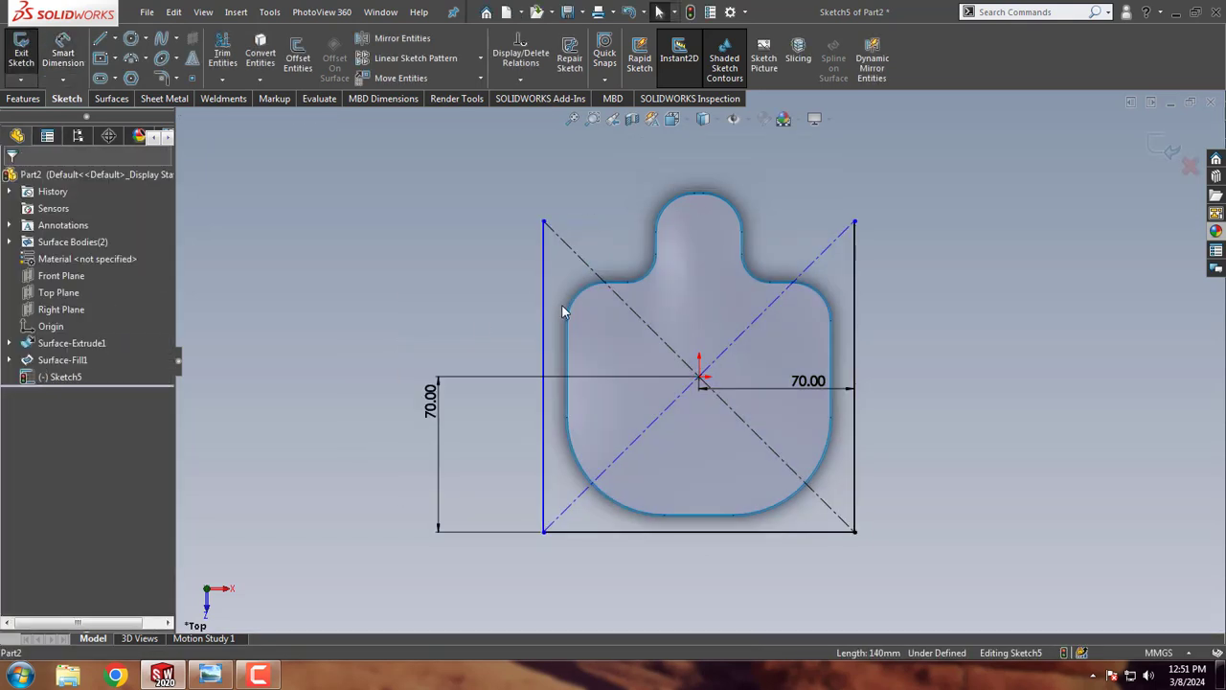
pyautogui.scroll(1, 718, 248)
pyautogui.scroll(-2, 751, 362)
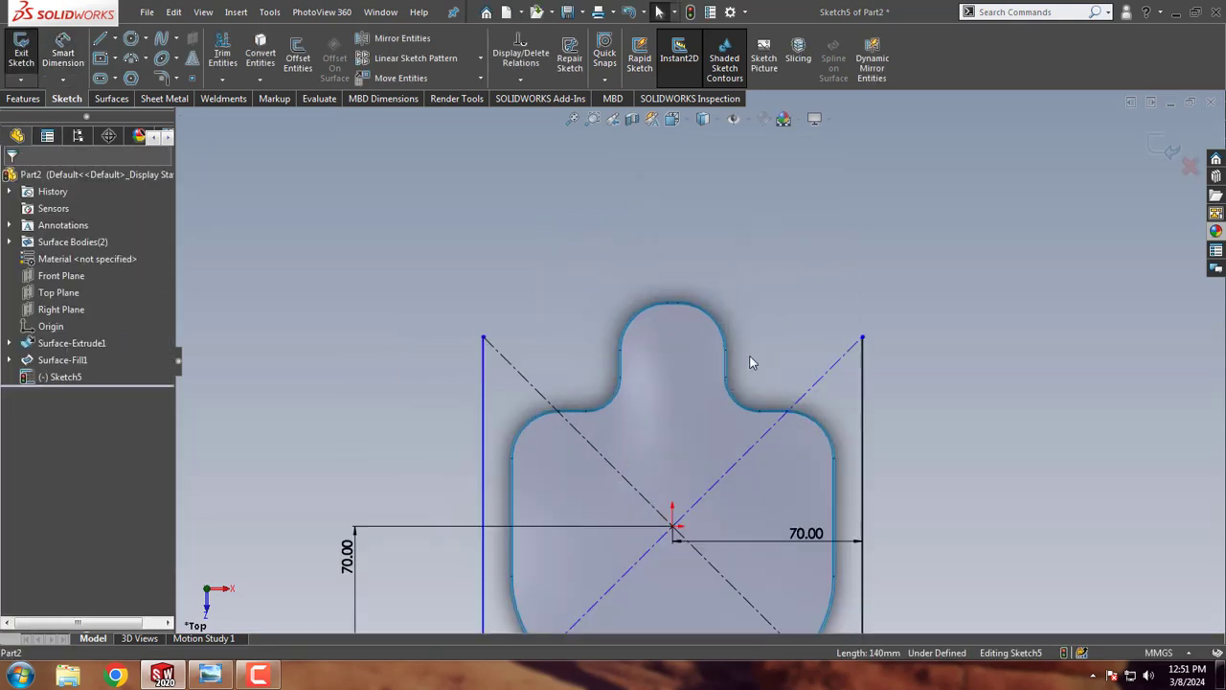
pyautogui.click(834, 371)
pyautogui.press('Delete')
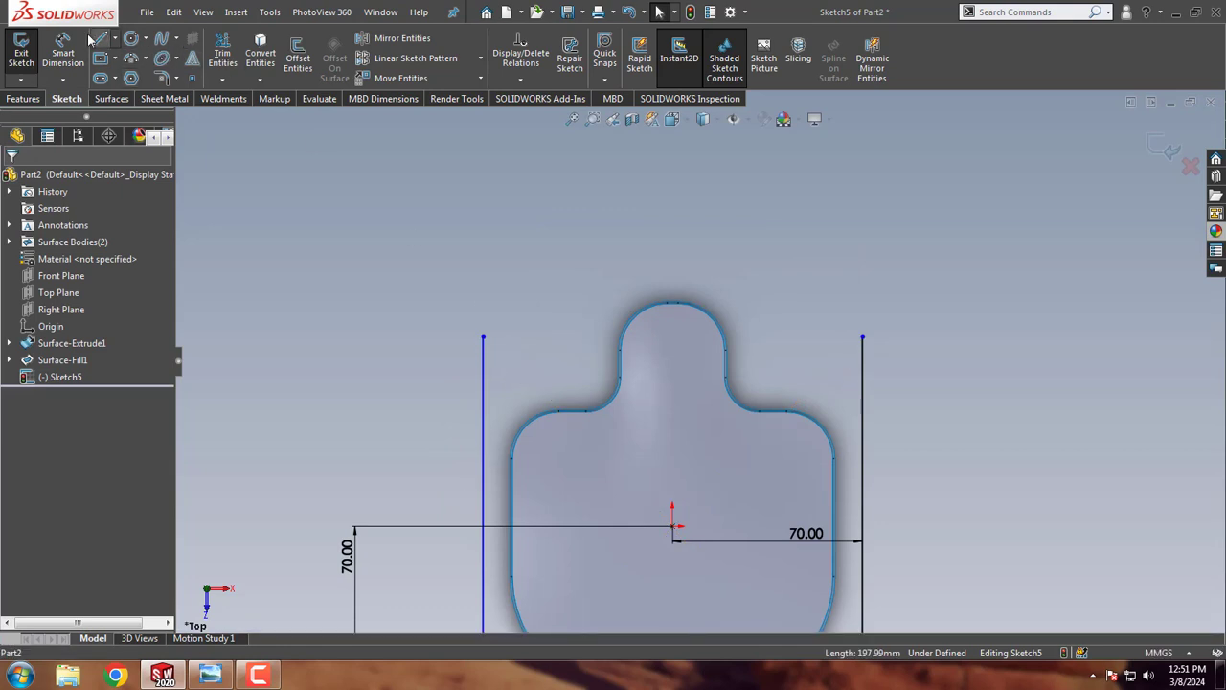
# Step: Draw a horizontal midpoint line centred above the rounded neck
pyautogui.click(114, 39)
pyautogui.click(122, 94)
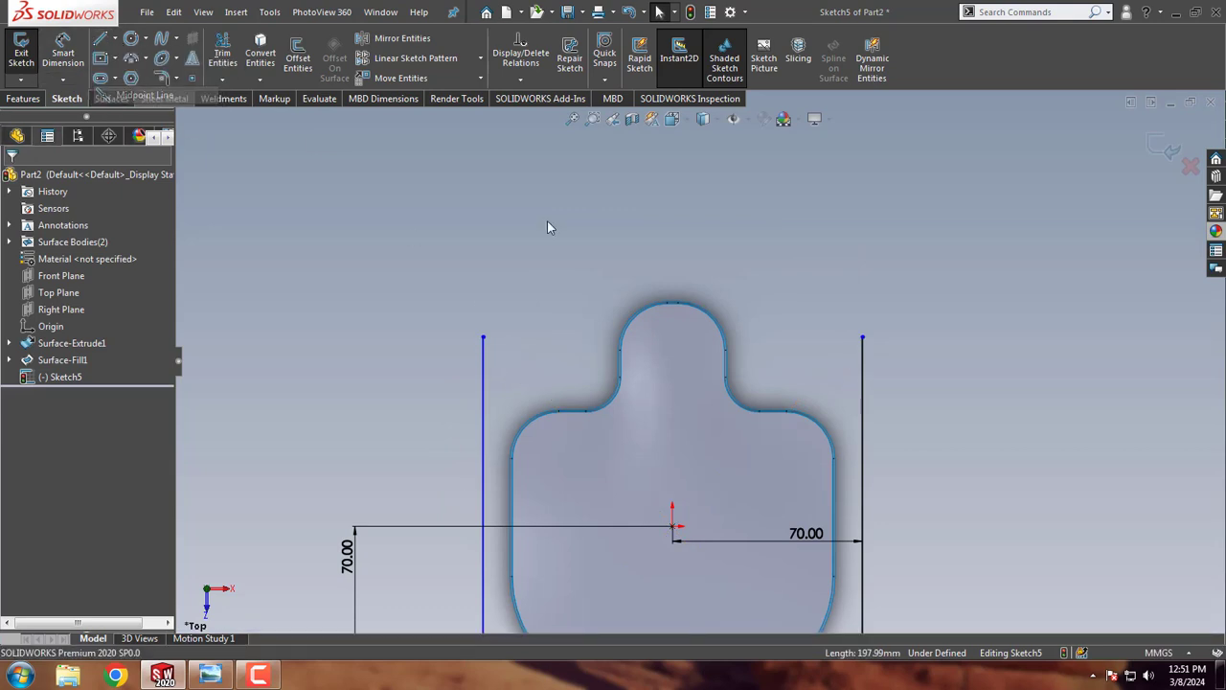
pyautogui.click(671, 264)
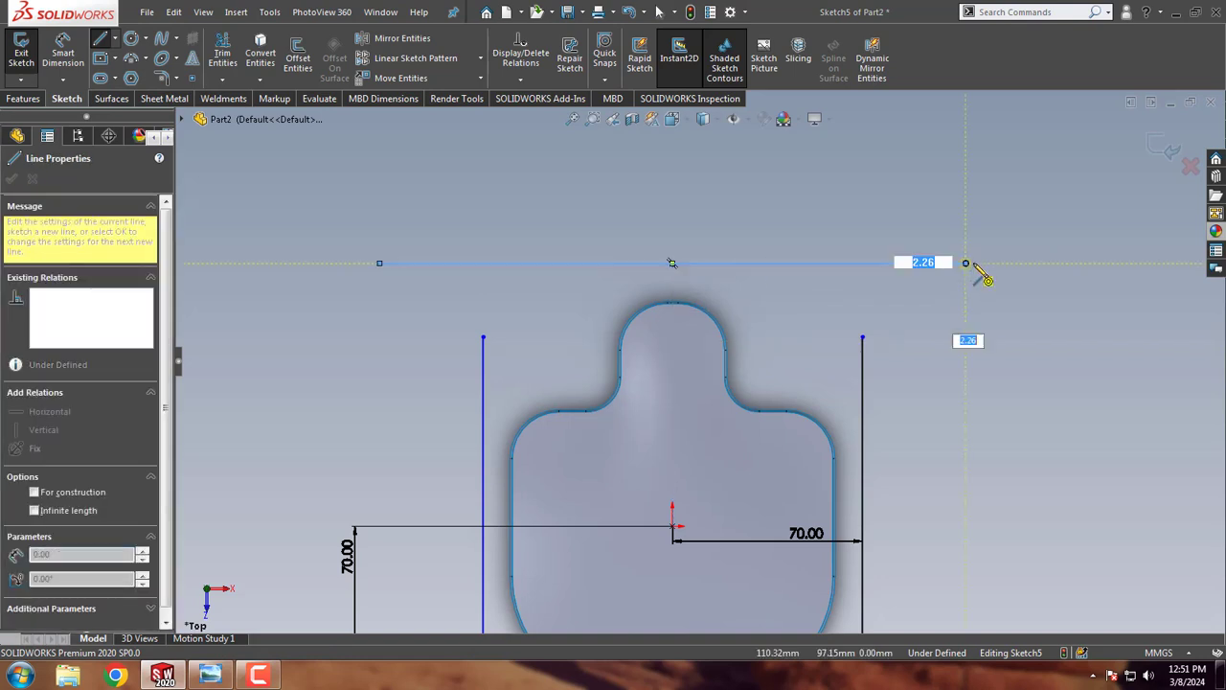
pyautogui.click(965, 263)
pyautogui.press('Escape')
# Step: Dimension the new horizontal line 25 mm above the top of the neck arc
pyautogui.click(64, 53)
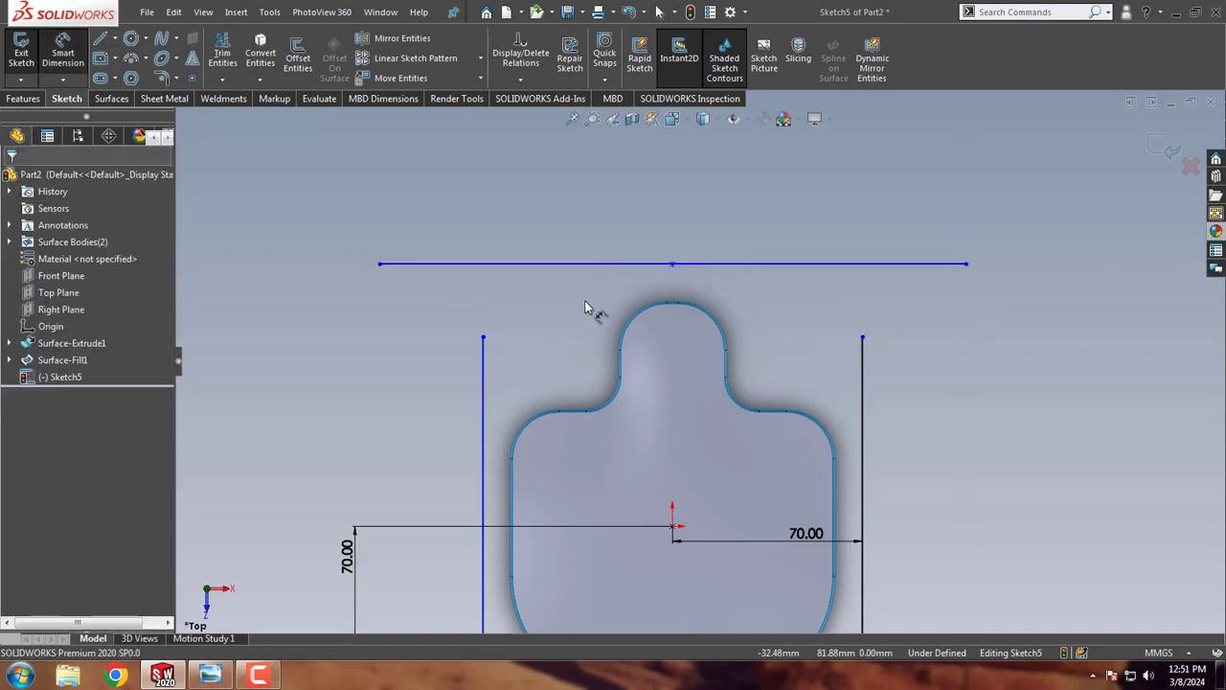
pyautogui.click(614, 265)
pyautogui.click(619, 349)
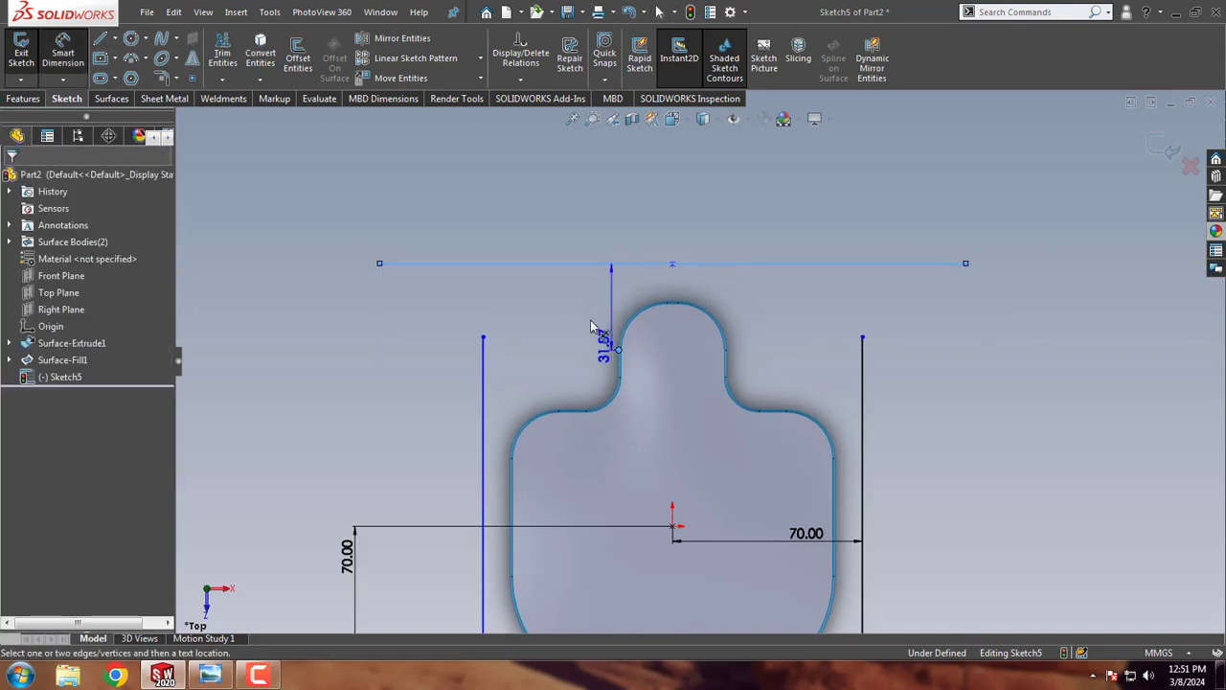
pyautogui.click(591, 314)
pyautogui.write('25')
pyautogui.press('Return')
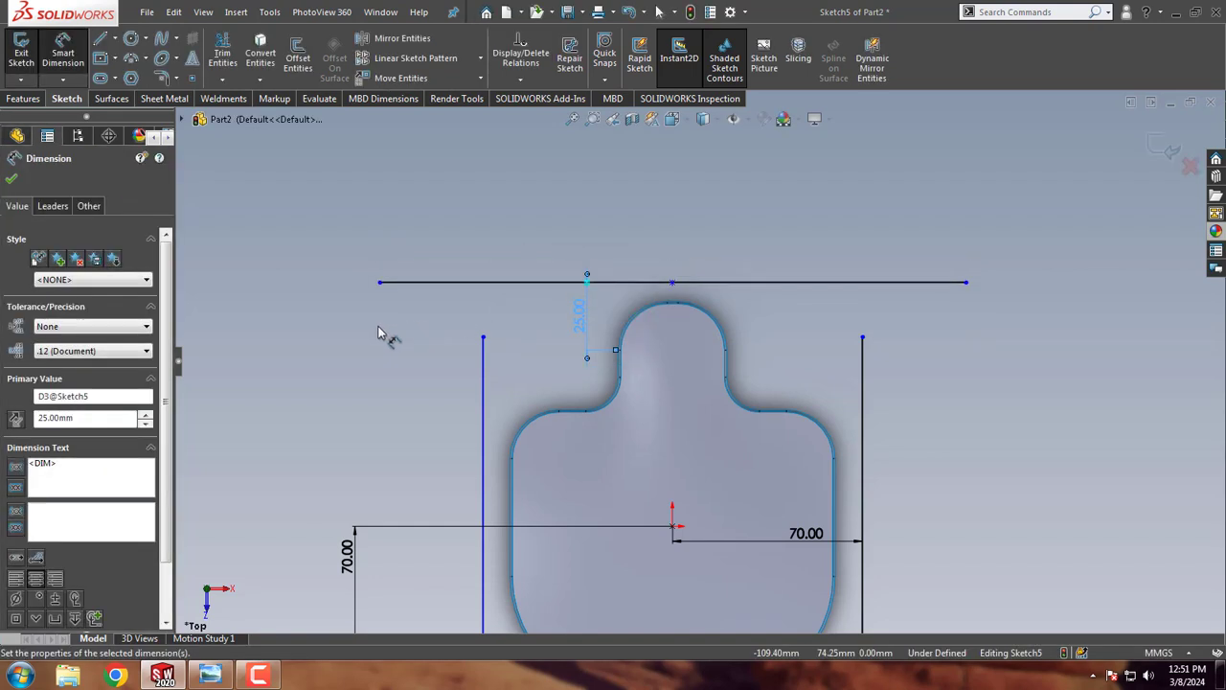
pyautogui.rightClick(381, 330)
pyautogui.click(412, 378)
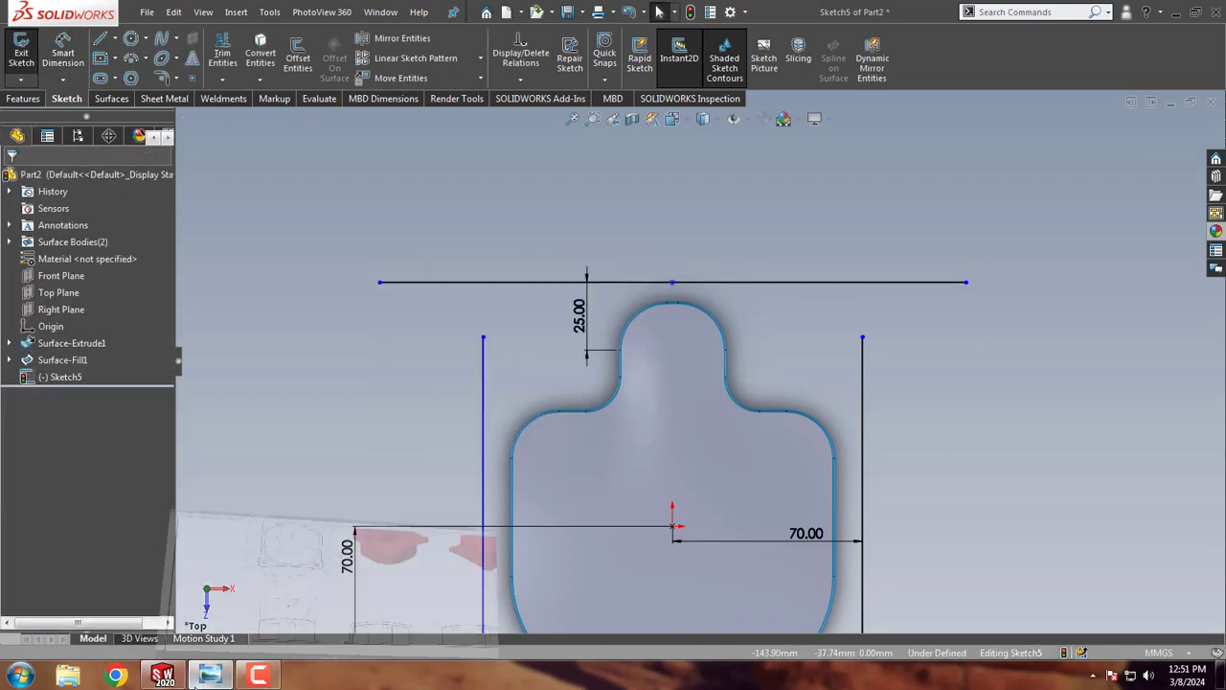
pyautogui.click(210, 676)
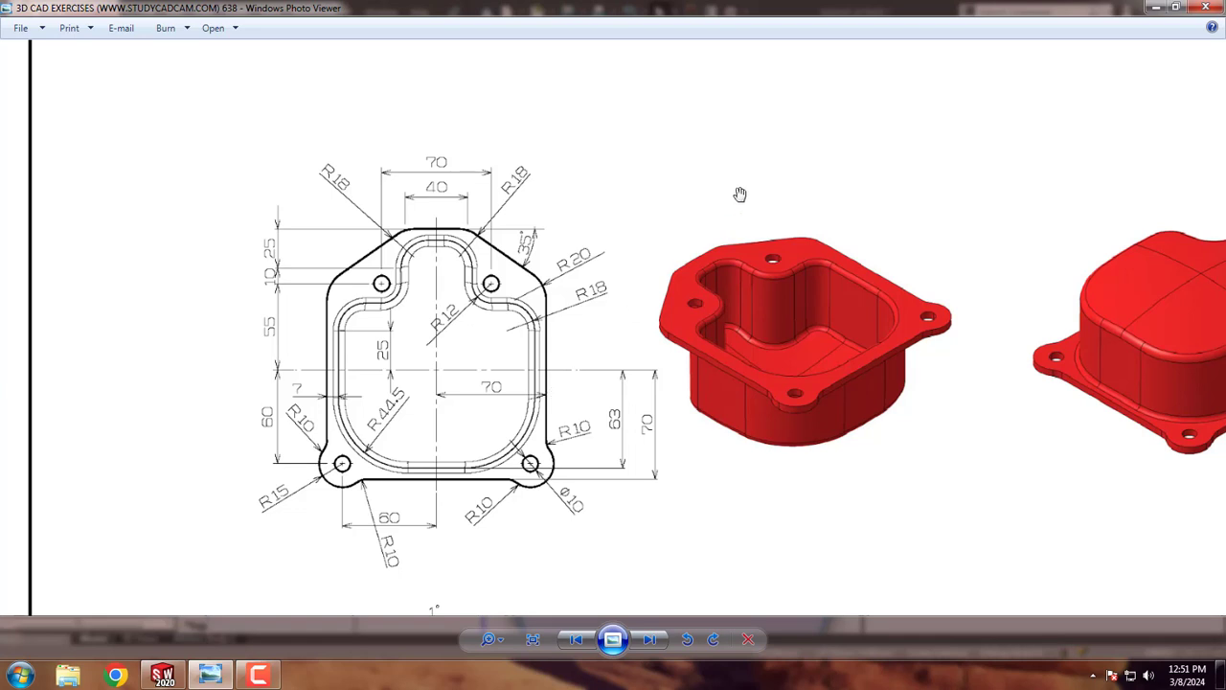
pyautogui.click(1155, 7)
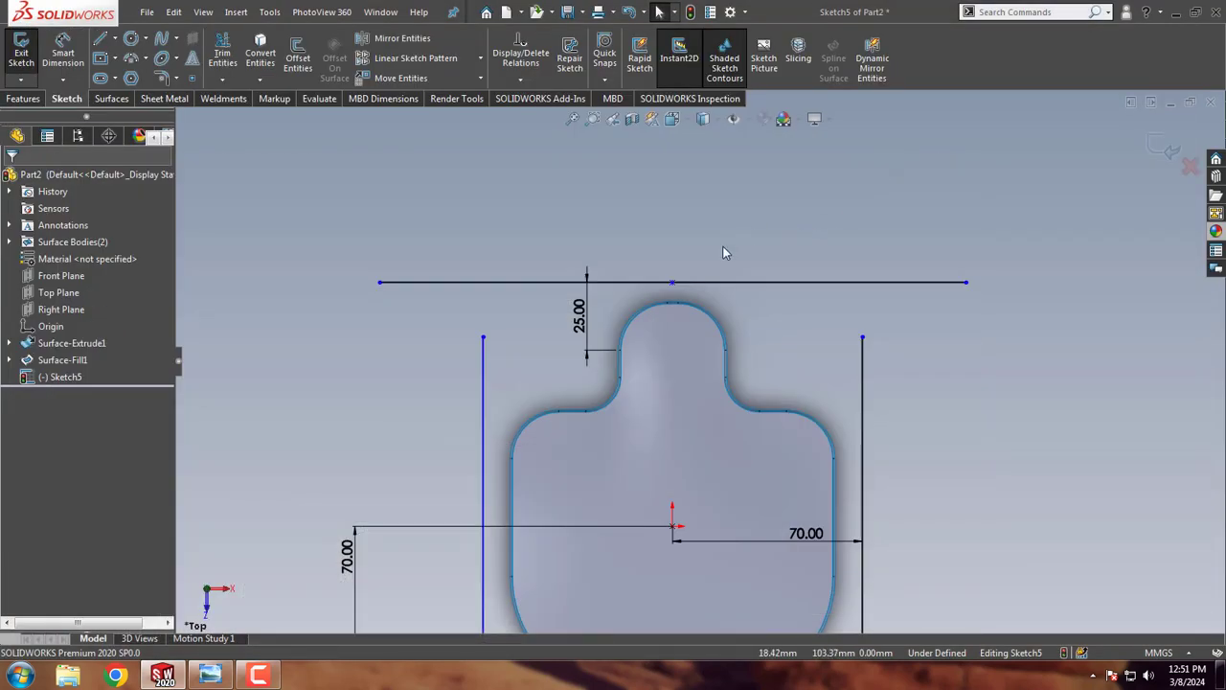
# Step: Draw a vertical centreline from the origin up past the top line
pyautogui.scroll(-2, 723, 252)
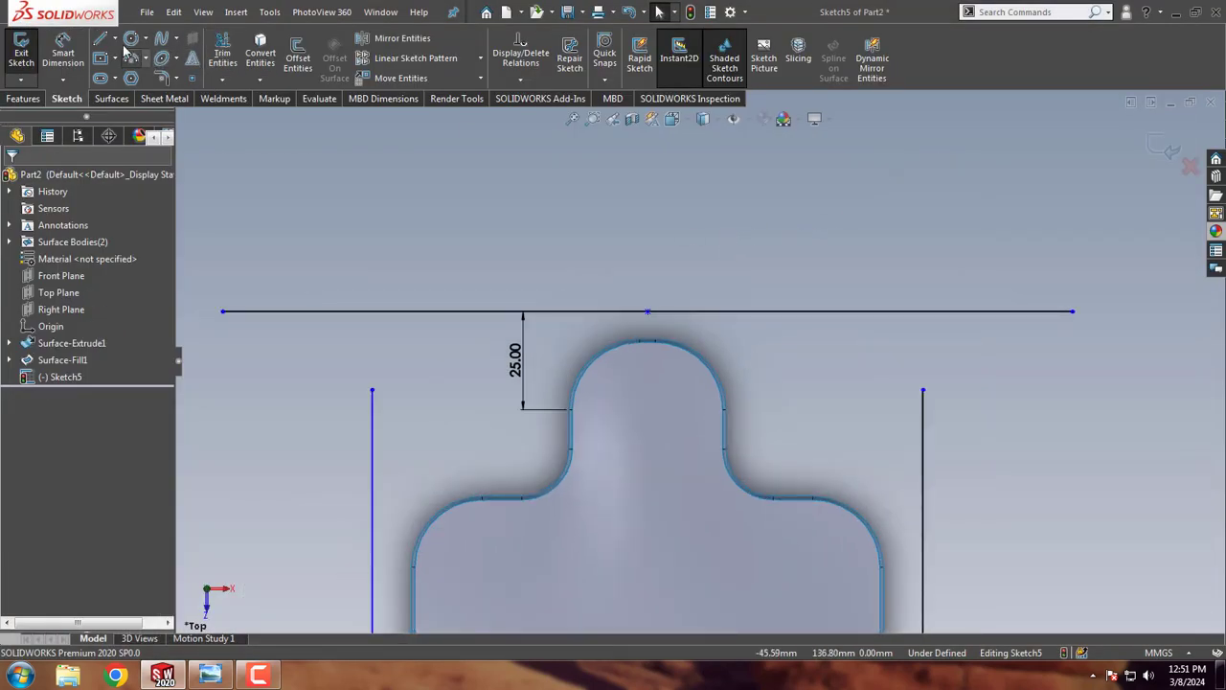
pyautogui.hotkey('shift', 'z')
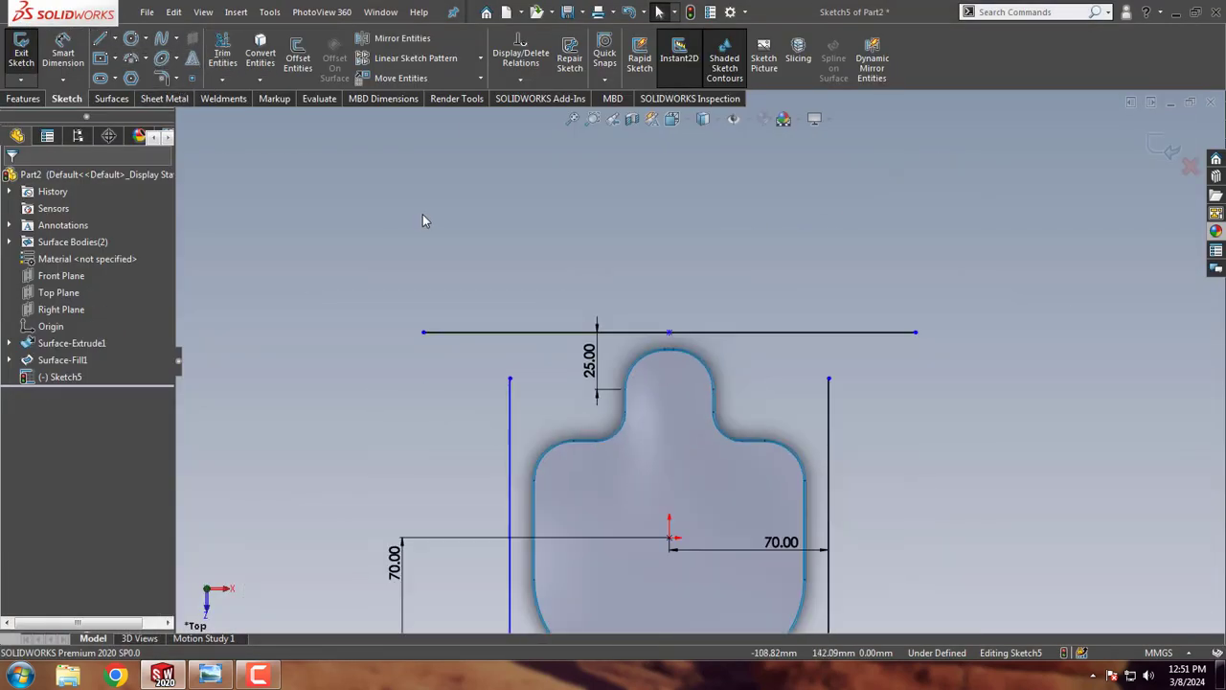
pyautogui.click(114, 39)
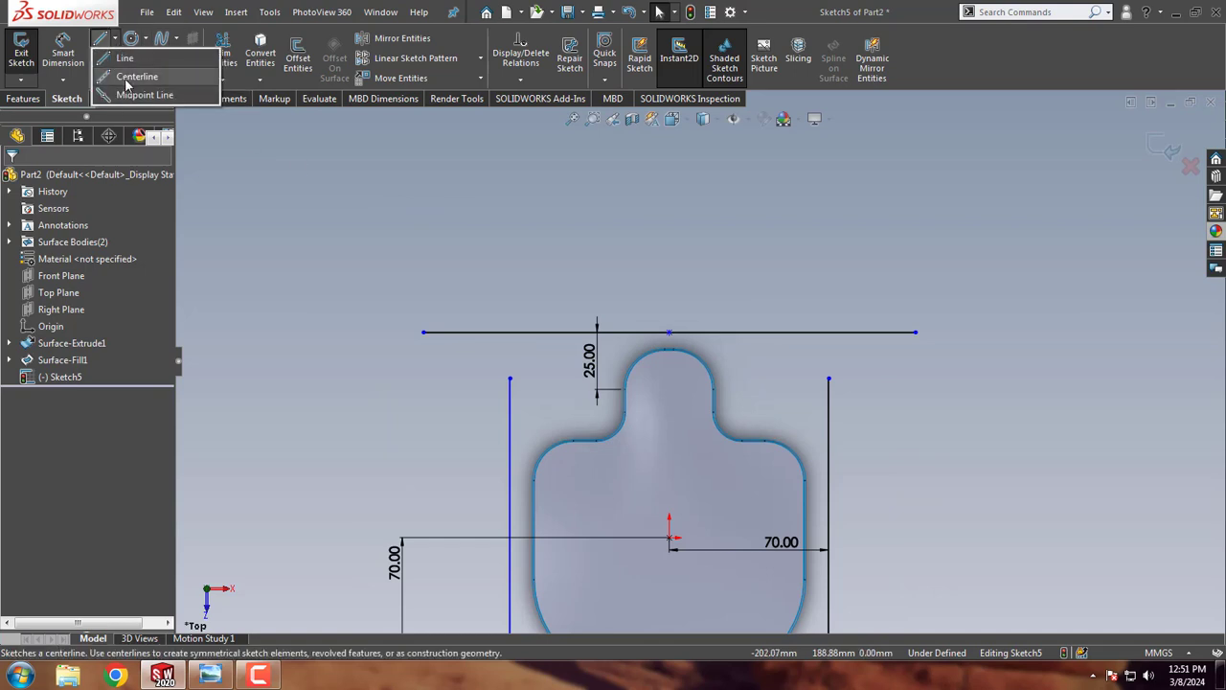
pyautogui.click(134, 74)
pyautogui.click(669, 539)
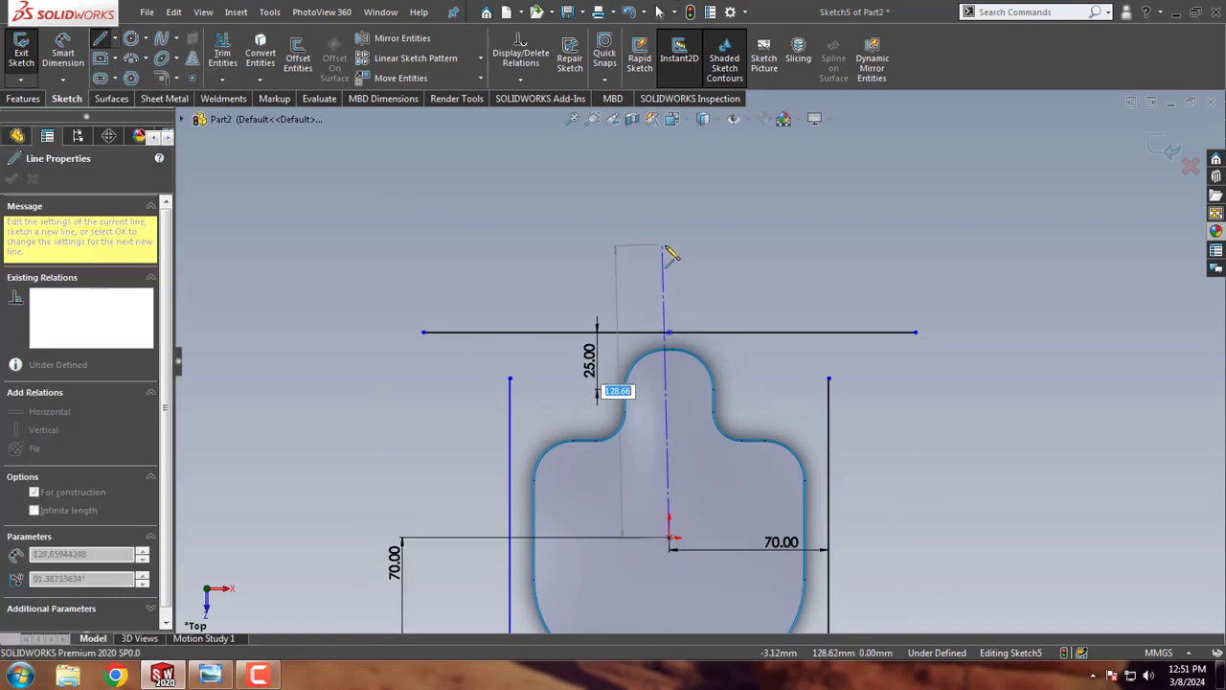
pyautogui.click(676, 244)
pyautogui.rightClick(710, 244)
pyautogui.click(753, 255)
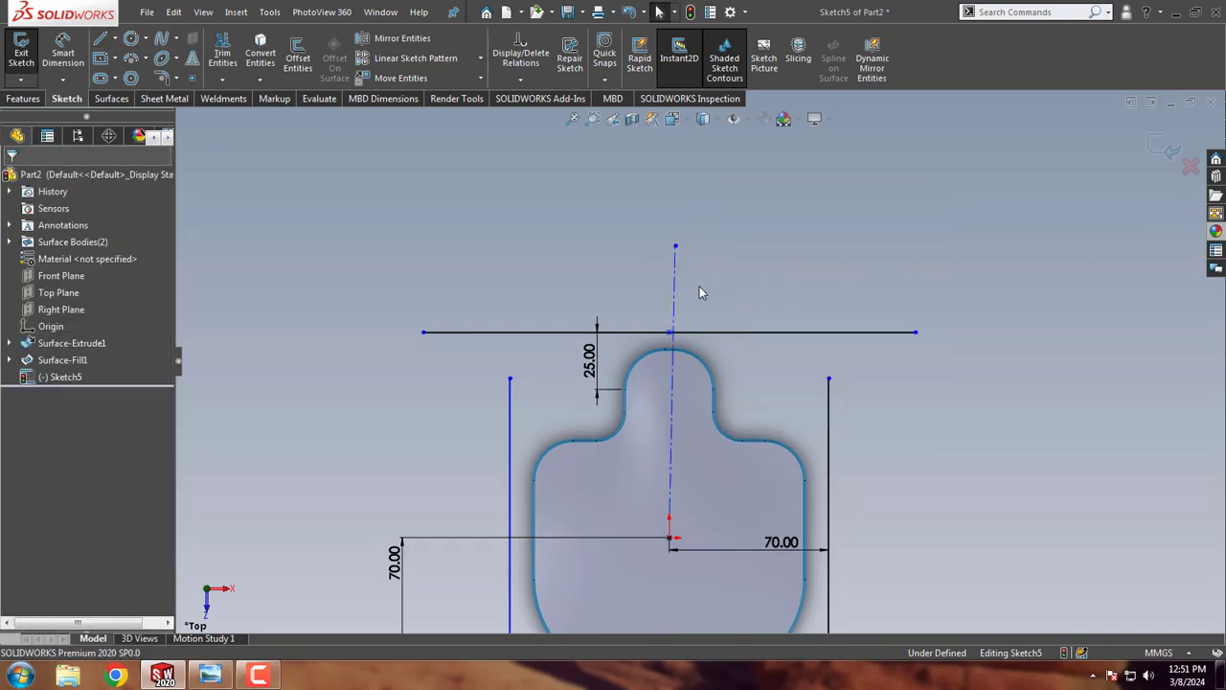
# Step: Offset the centreline 20 mm to both sides
pyautogui.click(676, 285)
pyautogui.click(599, 208)
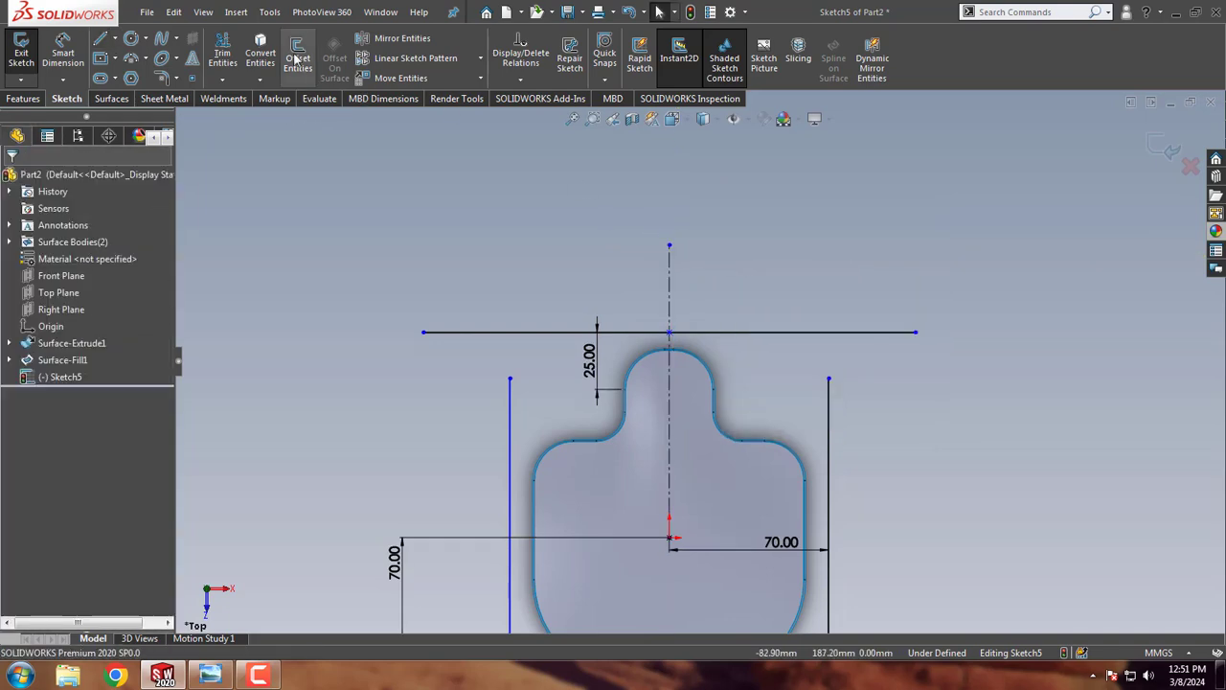
pyautogui.click(388, 40)
pyautogui.click(31, 179)
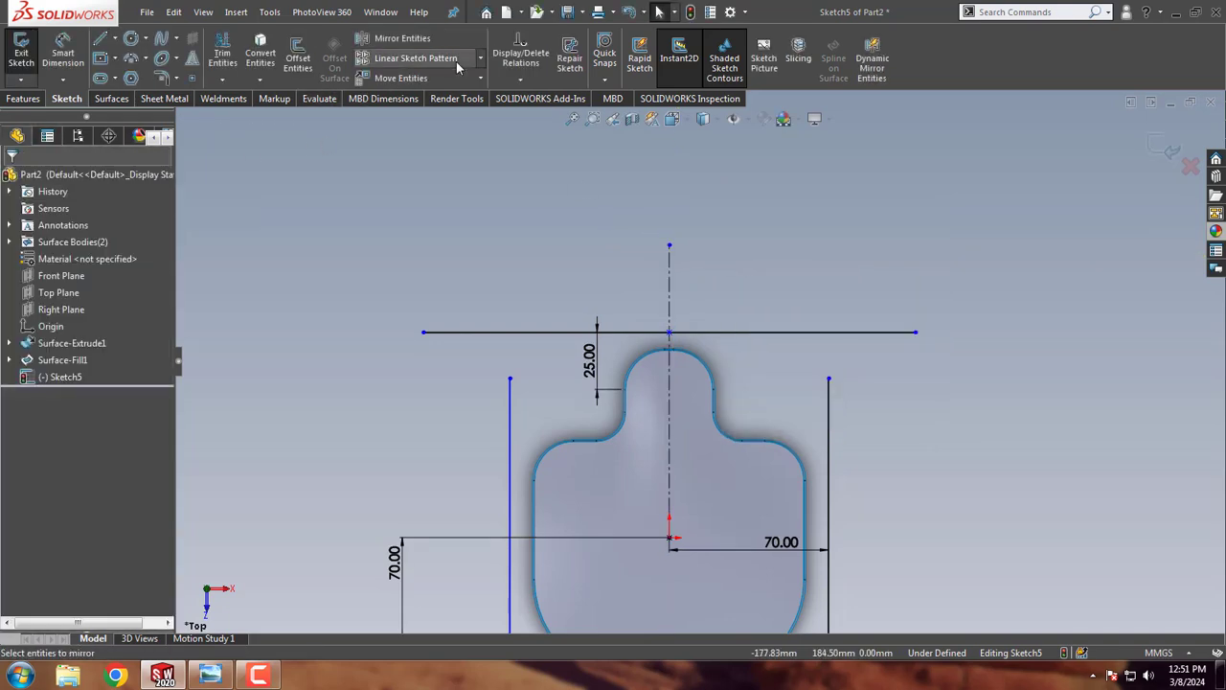
pyautogui.click(298, 57)
pyautogui.write('20')
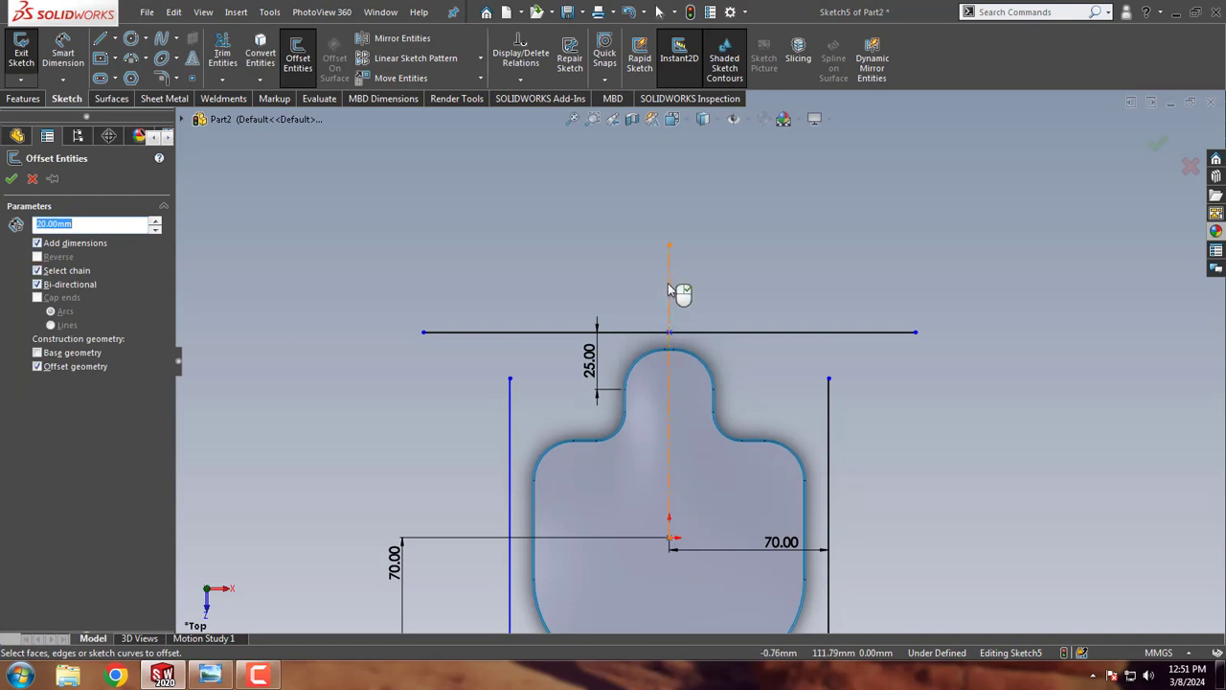
pyautogui.click(669, 286)
pyautogui.click(12, 179)
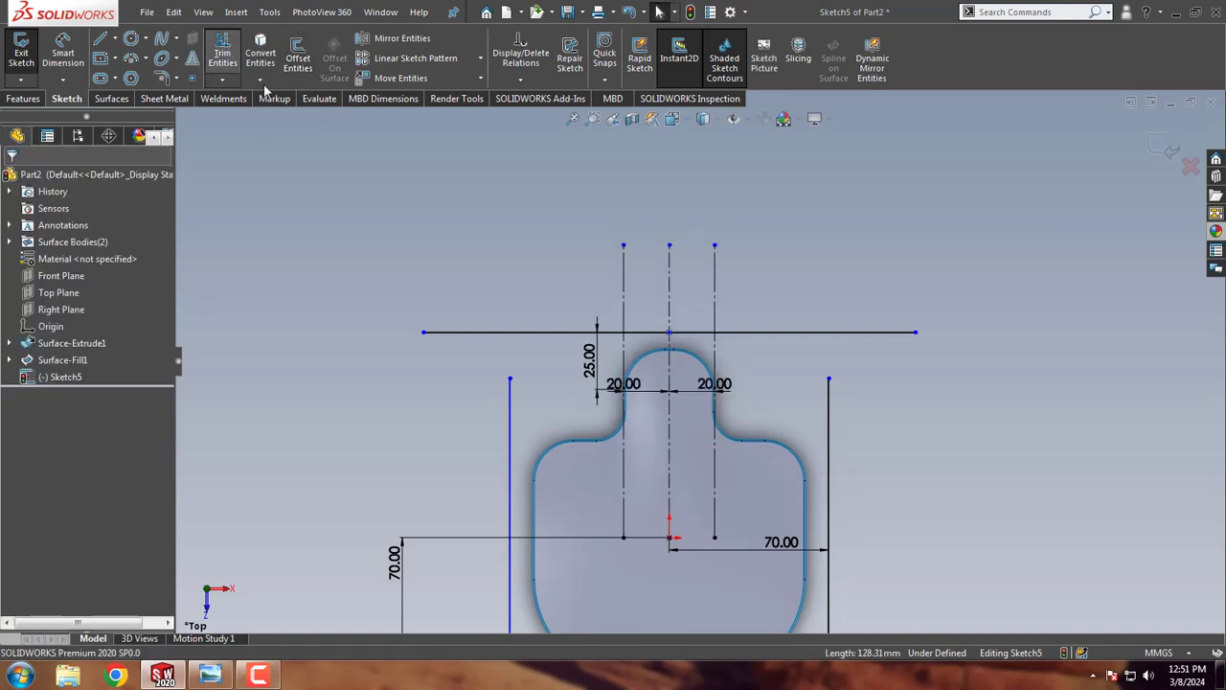
# Step: Trim away the top line outside the two offset lines
pyautogui.click(223, 57)
pyautogui.moveTo(407, 351); pyautogui.dragTo(950, 287)
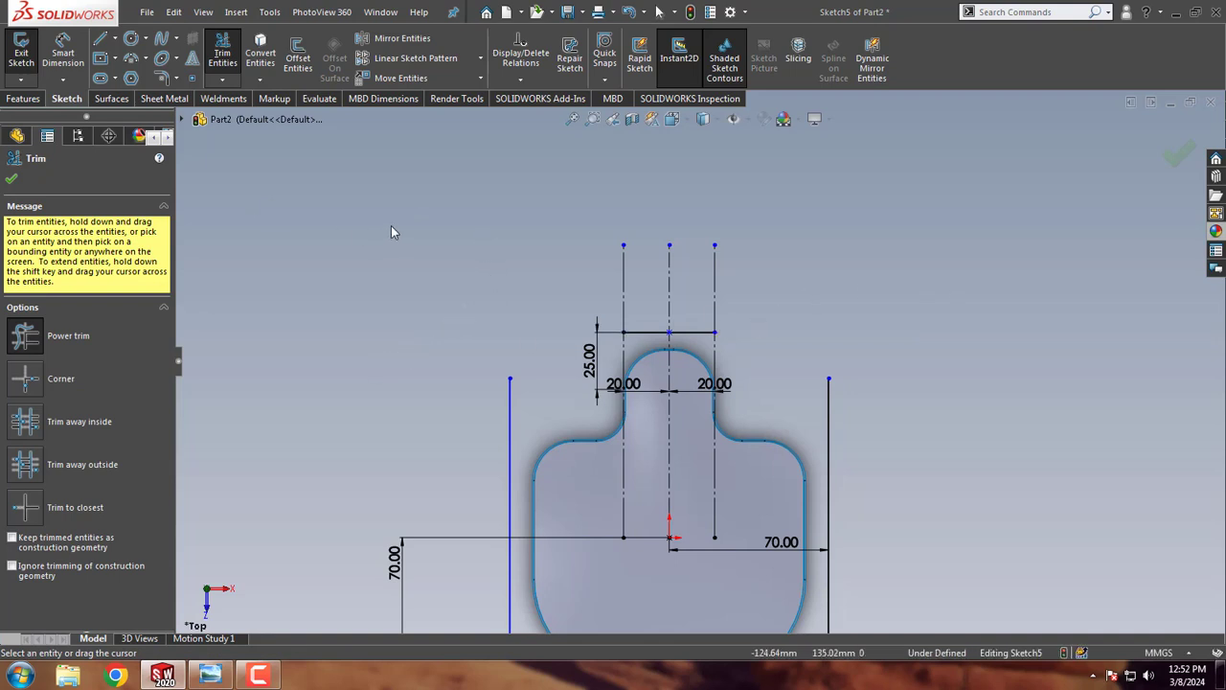
pyautogui.click(12, 180)
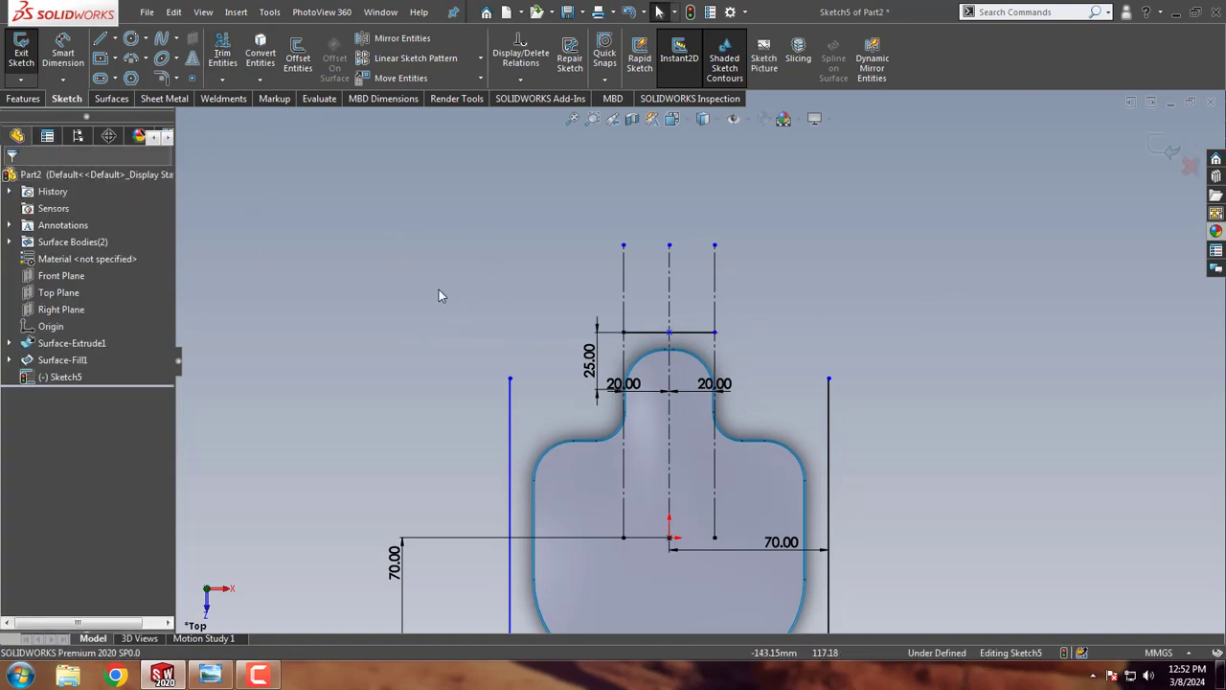
pyautogui.scroll(-1, 742, 352)
pyautogui.scroll(-3, 742, 352)
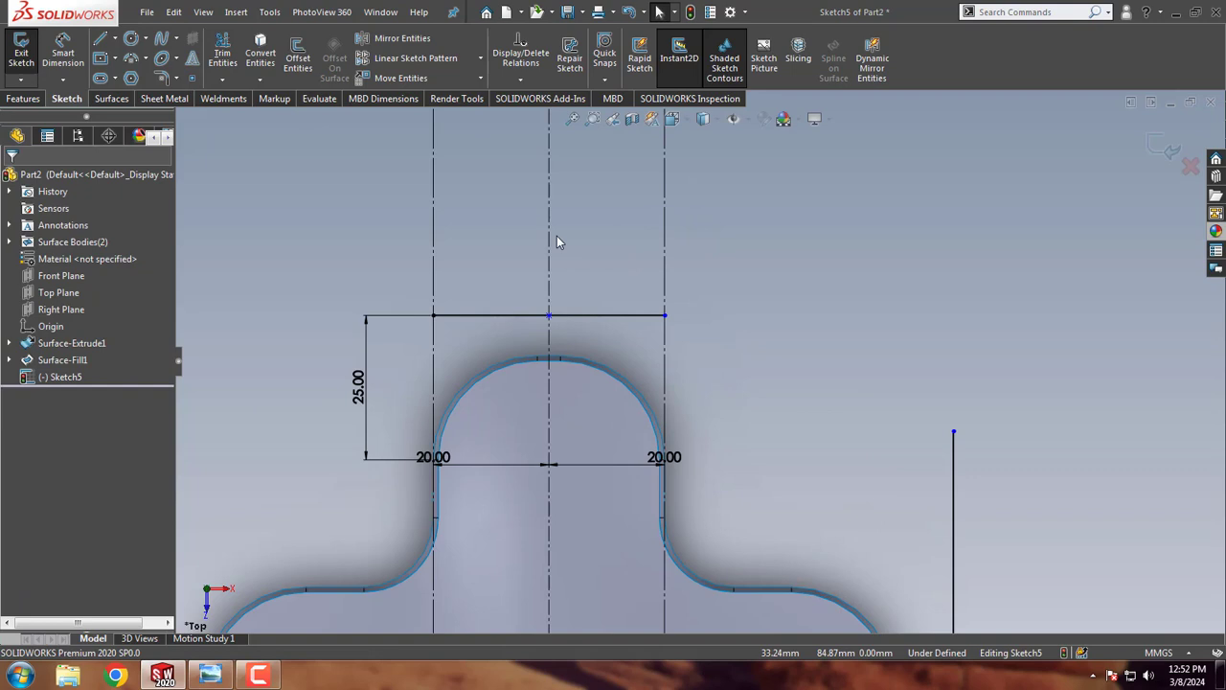
# Step: Draw a line sloping down-right from the top line's right end and dimension it 35° to the top line
pyautogui.click(99, 38)
pyautogui.click(665, 315)
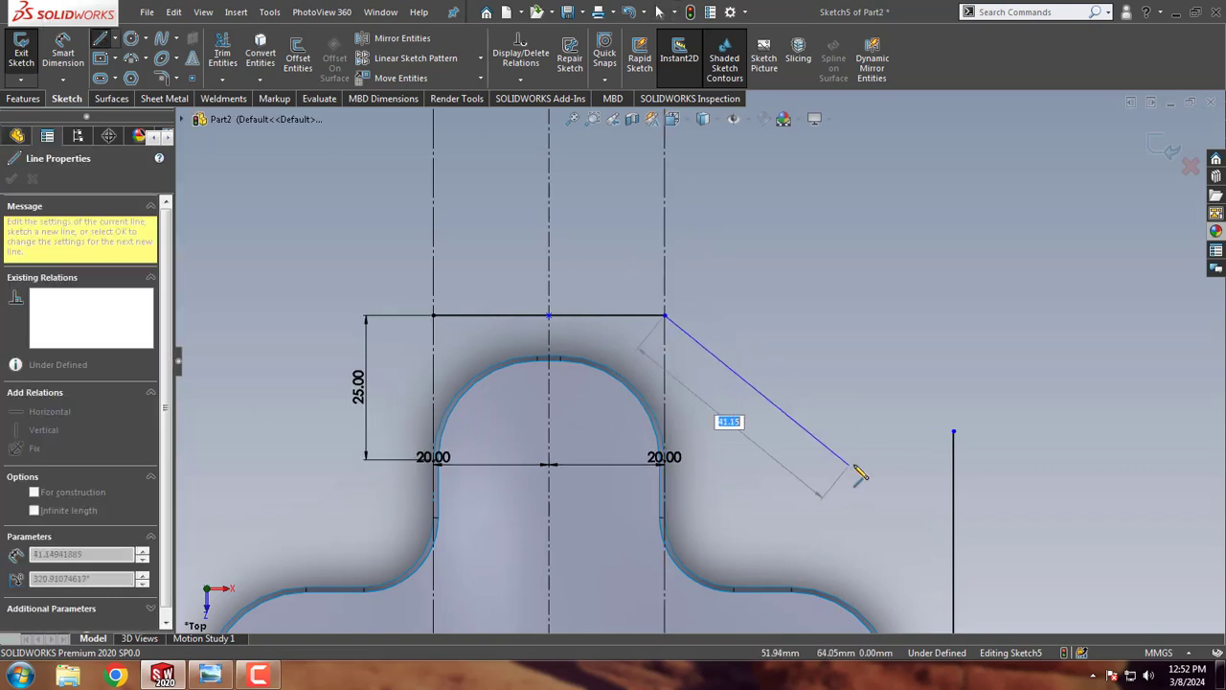
pyautogui.click(854, 464)
pyautogui.rightClick(881, 345)
pyautogui.click(891, 347)
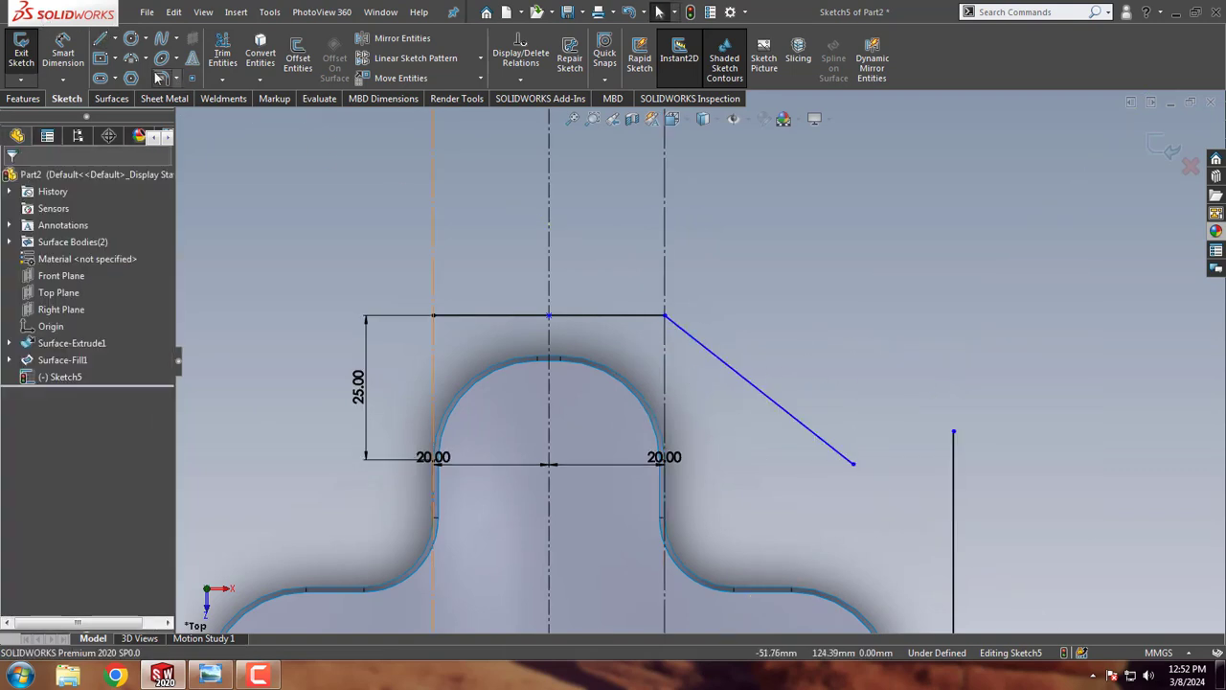
pyautogui.click(62, 53)
pyautogui.click(651, 316)
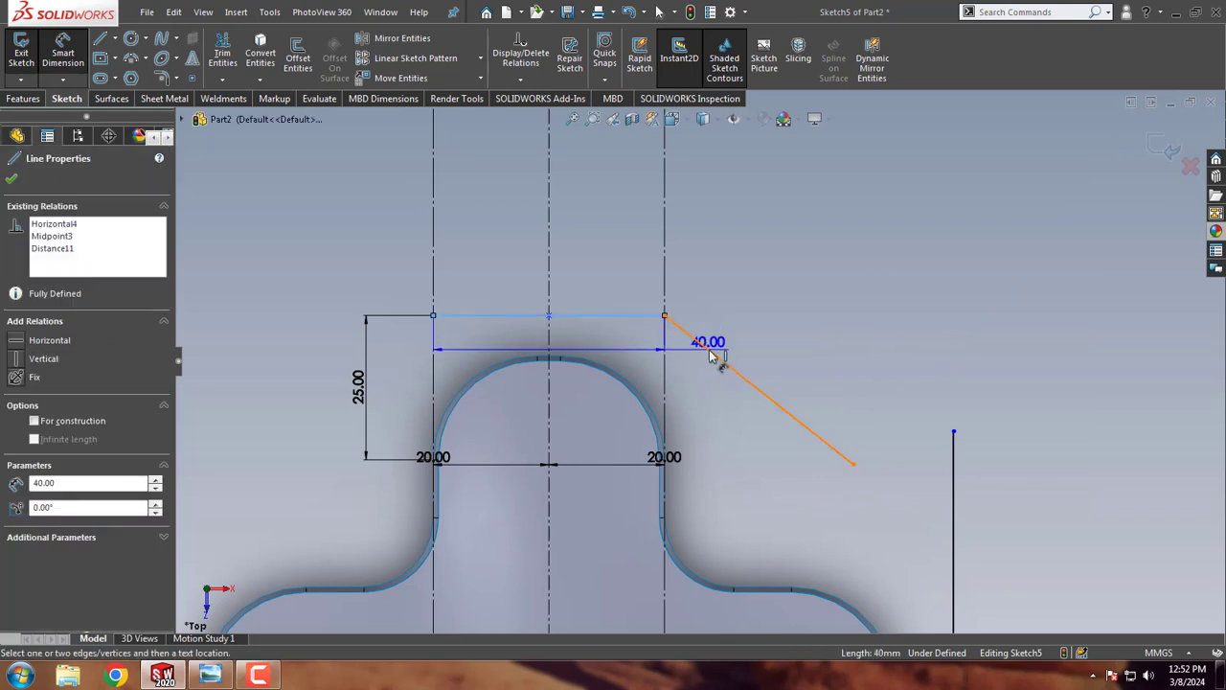
pyautogui.click(717, 355)
pyautogui.click(797, 351)
pyautogui.press('Return')
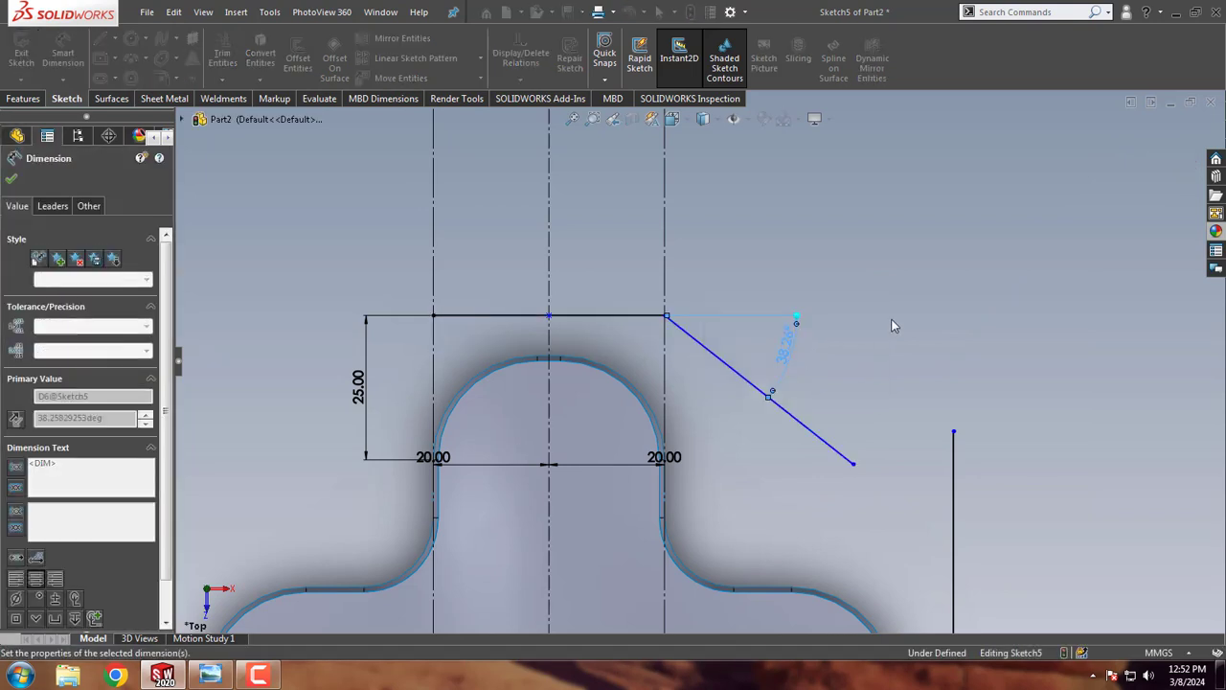
pyautogui.rightClick(921, 264)
pyautogui.click(958, 309)
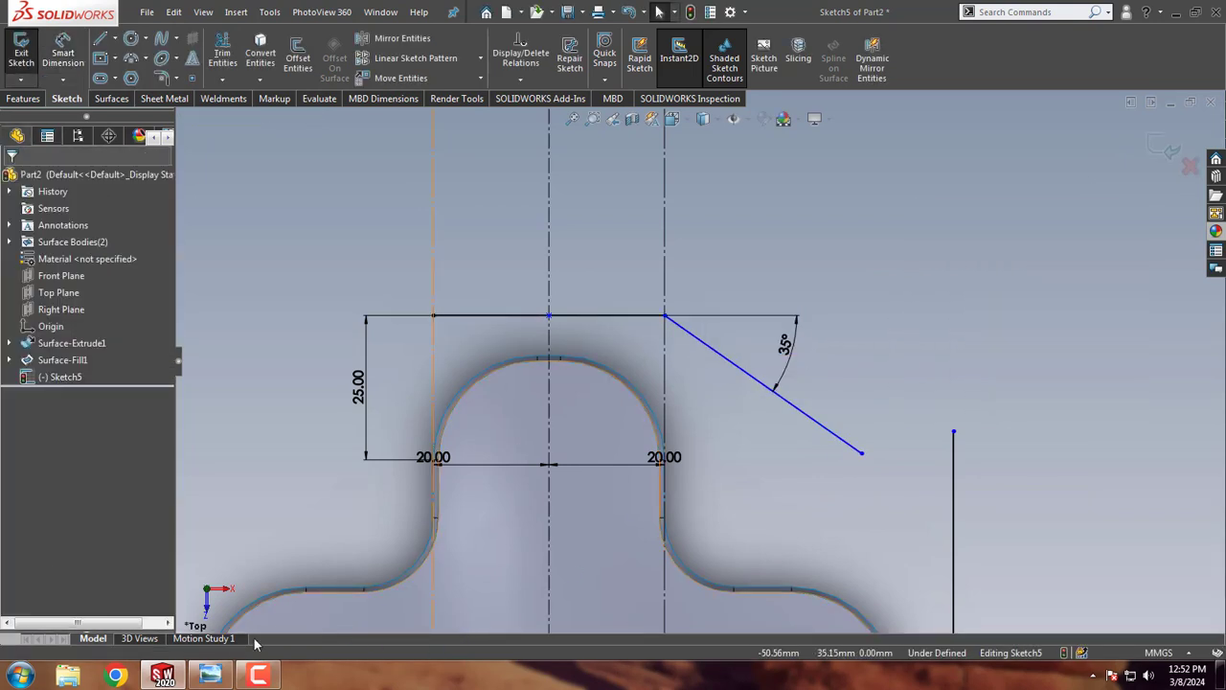
# Step: Check the reference drawing and round the top line's right corner with an R18 sketch fillet
pyautogui.click(218, 673)
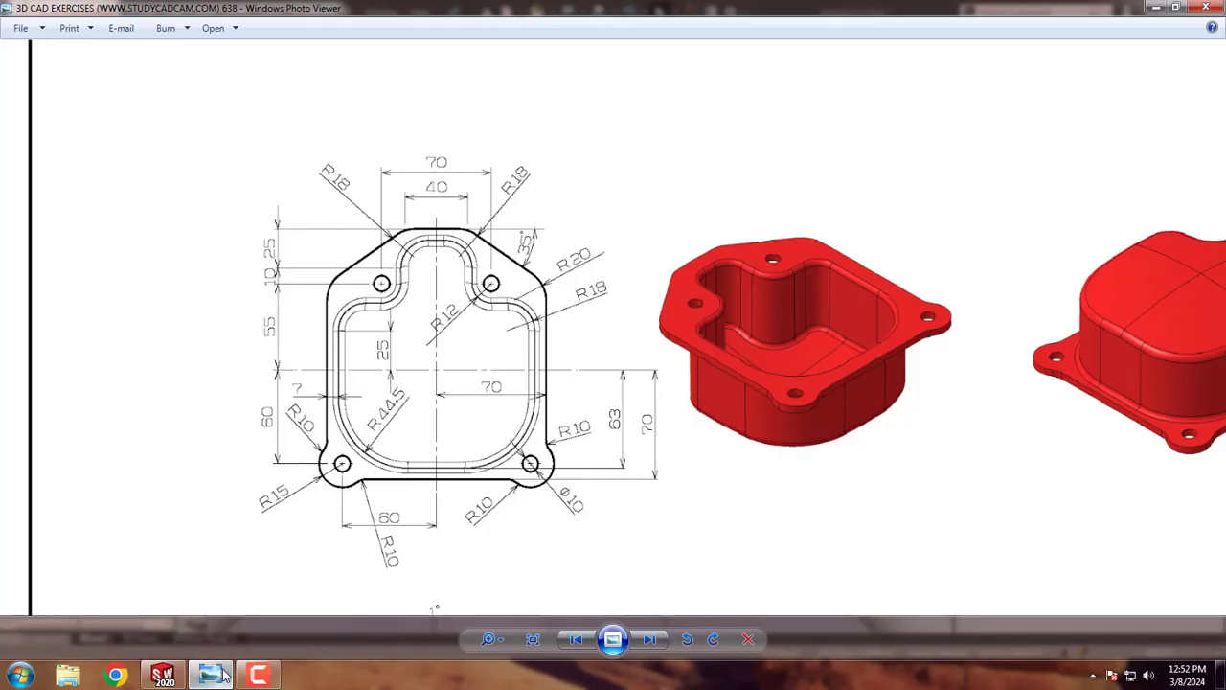
pyautogui.click(223, 675)
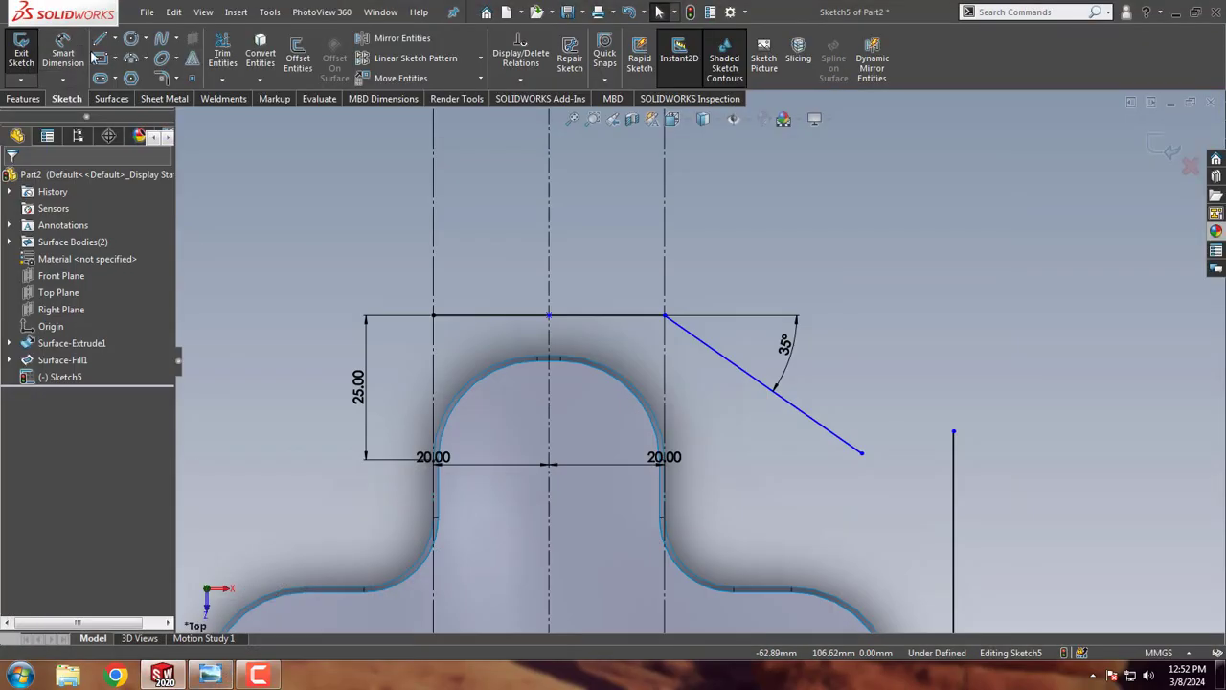
pyautogui.click(163, 78)
pyautogui.write('8.00mm')
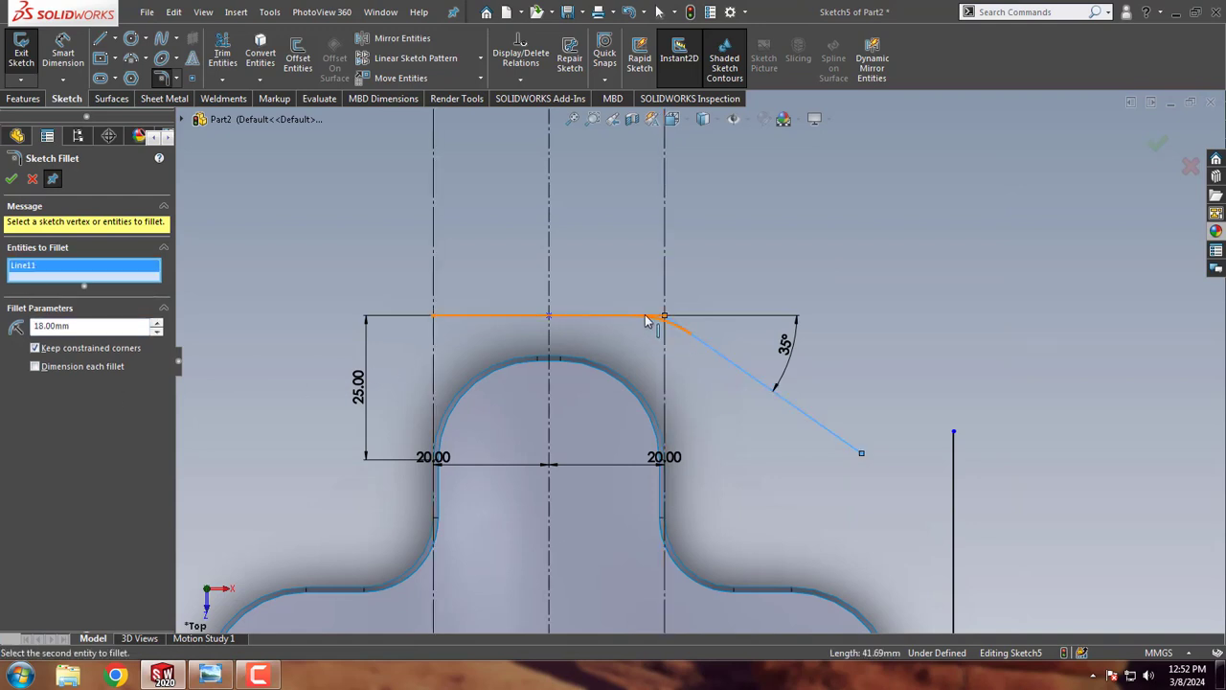
pyautogui.click(651, 316)
pyautogui.click(650, 348)
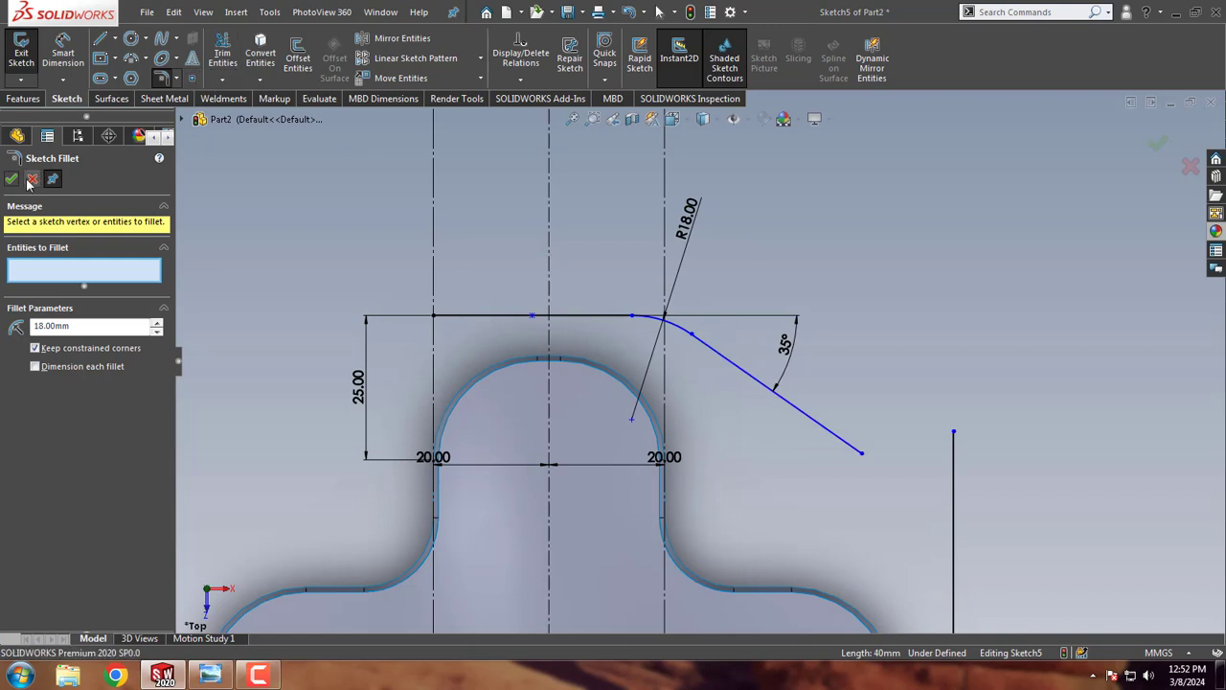
pyautogui.click(32, 179)
# Step: Extend the slanted line to the right vertical line and fillet that corner at R20
pyautogui.click(223, 80)
pyautogui.click(260, 115)
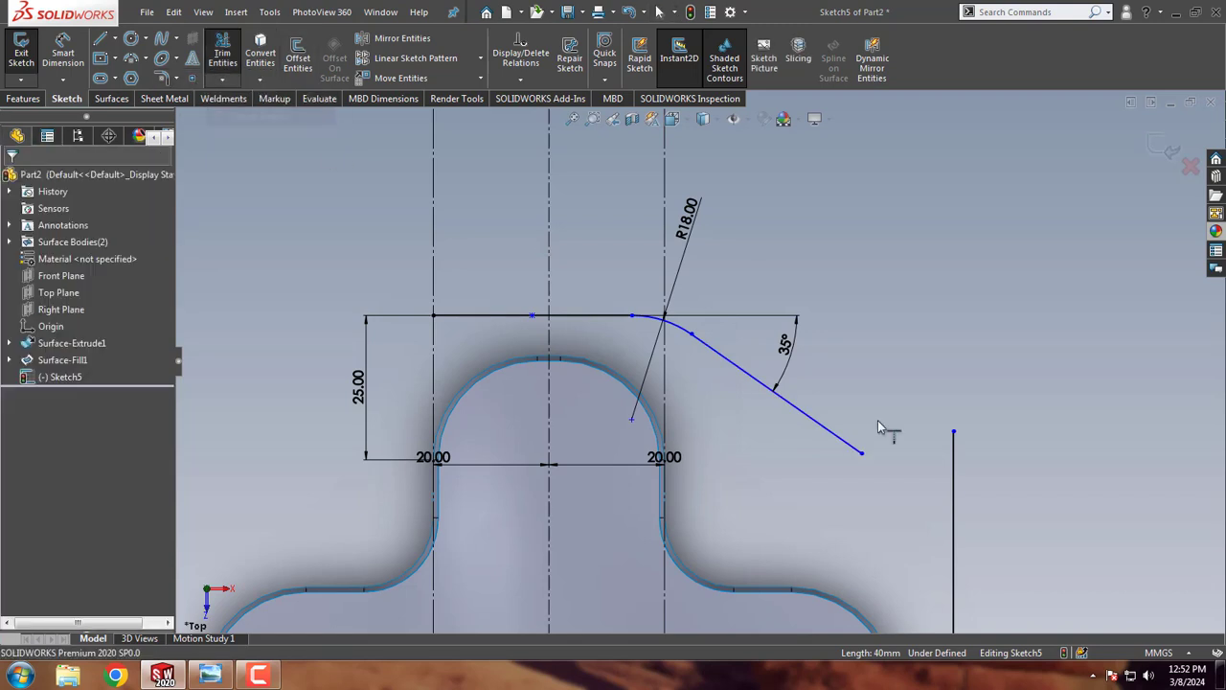
pyautogui.click(851, 445)
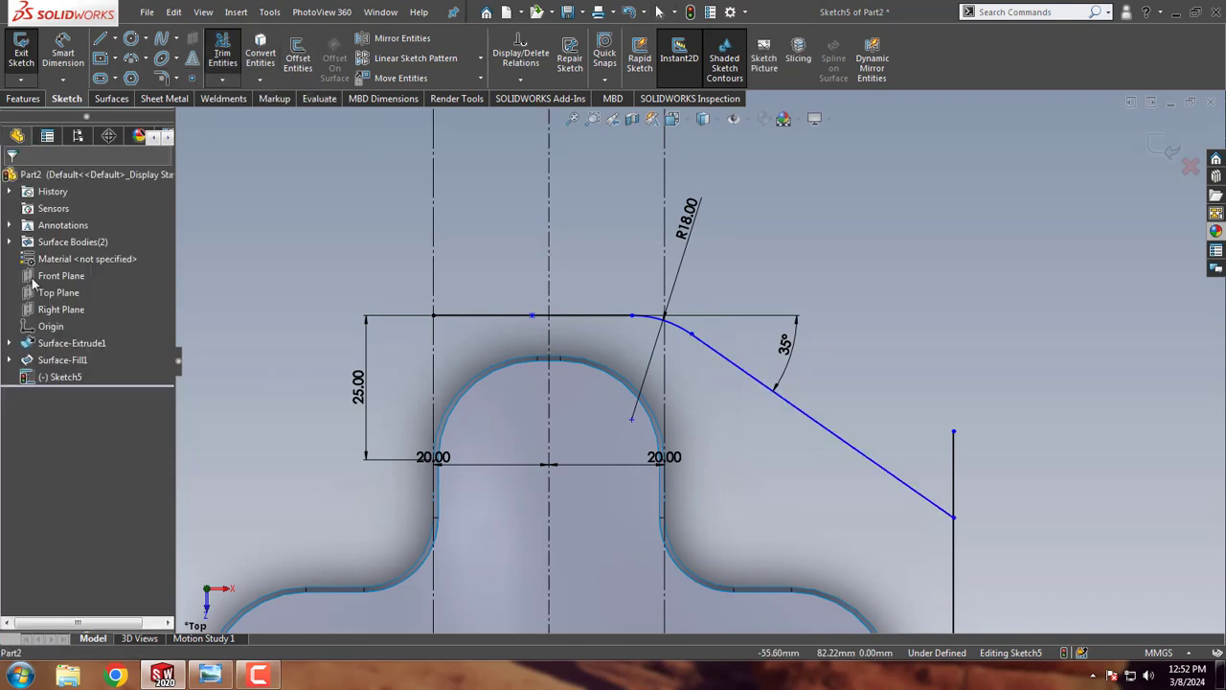
pyautogui.click(161, 77)
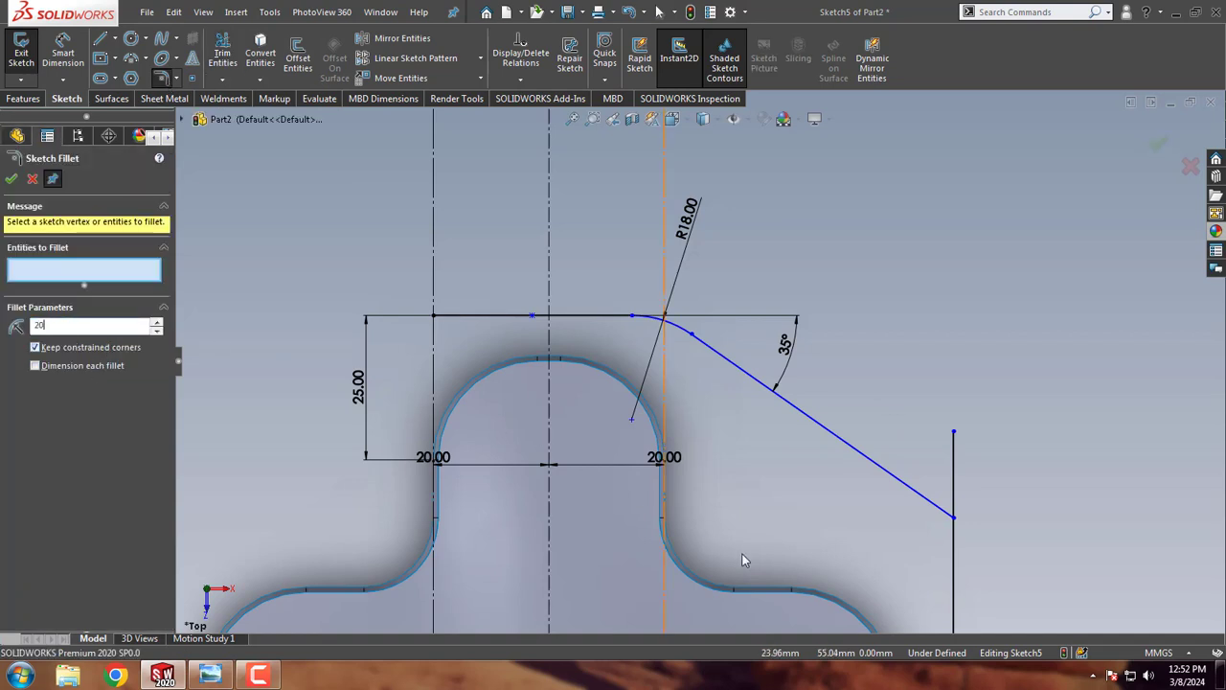
pyautogui.write('.00mm')
pyautogui.click(939, 506)
pyautogui.click(953, 537)
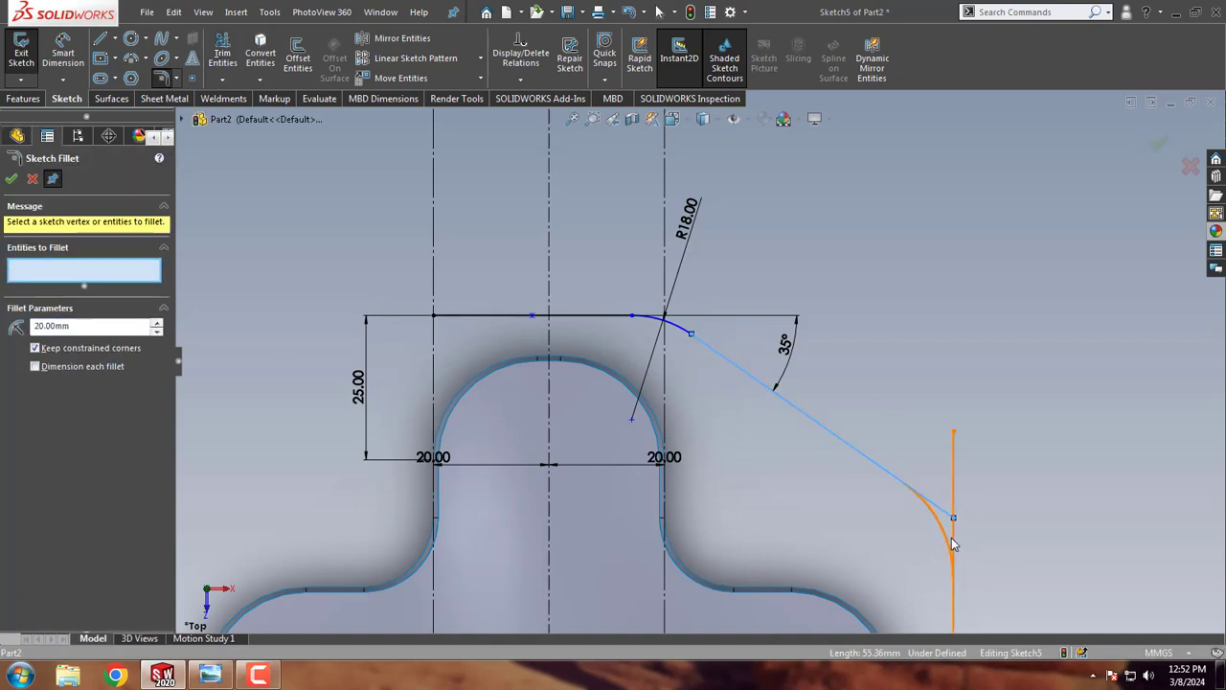
pyautogui.click(650, 346)
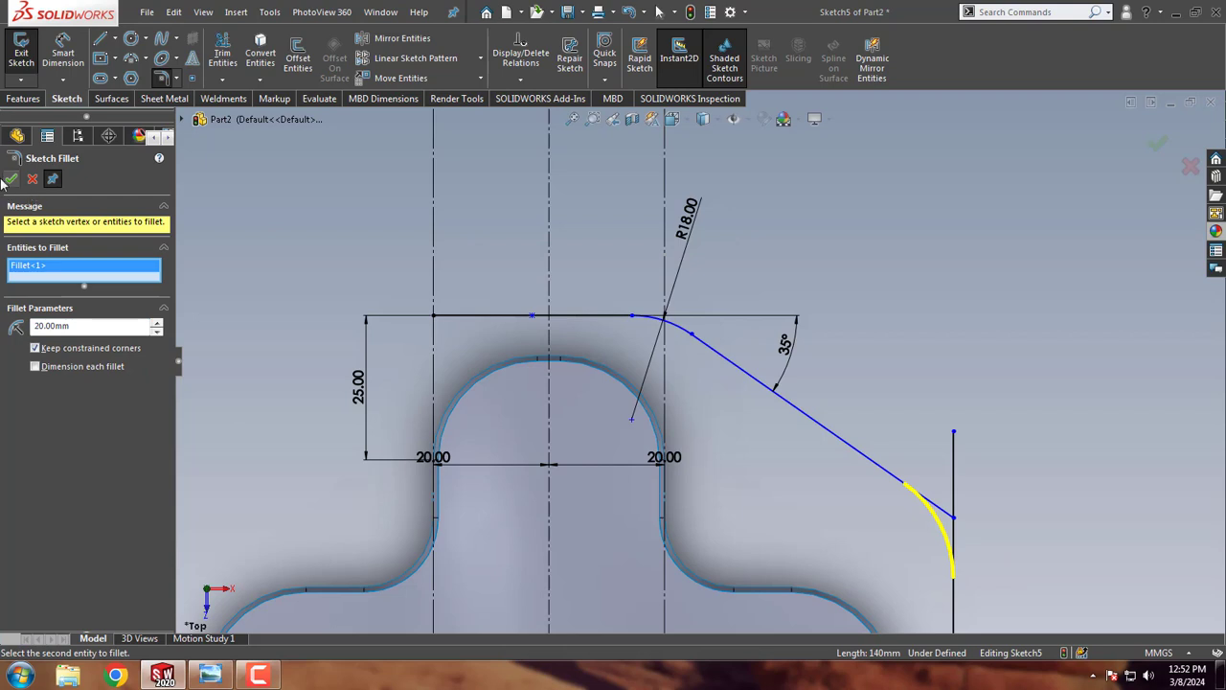
pyautogui.click(10, 179)
pyautogui.scroll(-2, 723, 261)
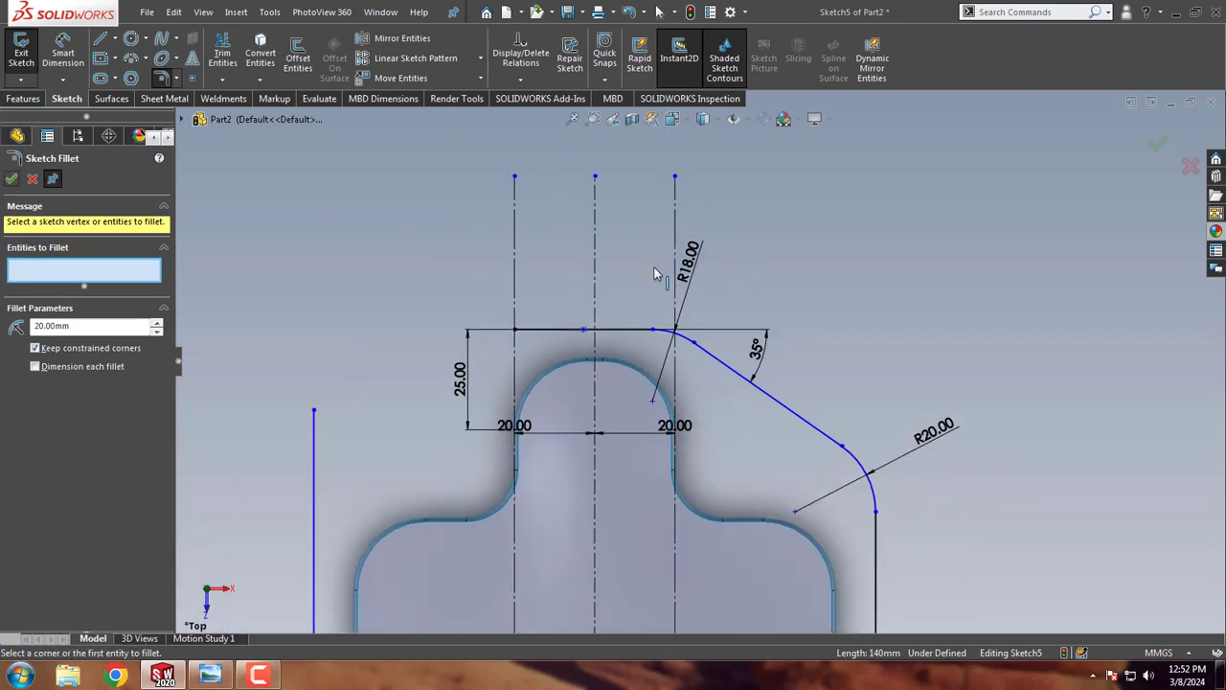
# Step: Mirror the R18 arc, slanted line and R20 fillet about the vertical centreline
pyautogui.click(392, 39)
pyautogui.click(665, 332)
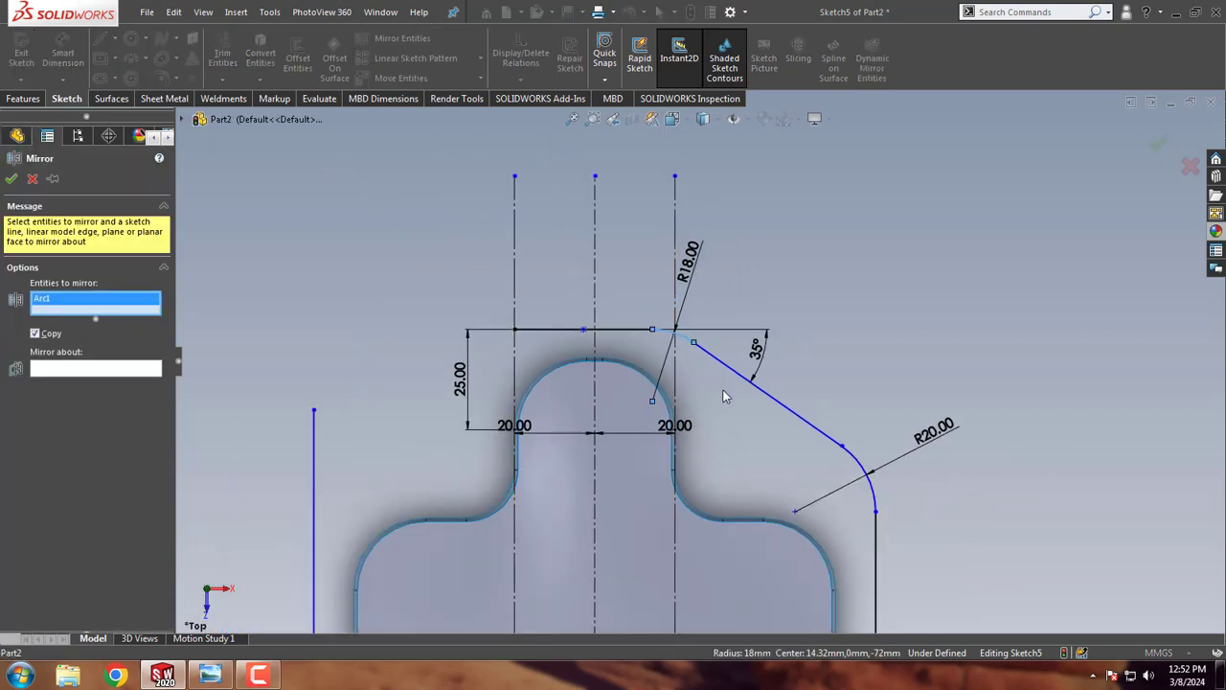
pyautogui.click(725, 371)
pyautogui.click(861, 464)
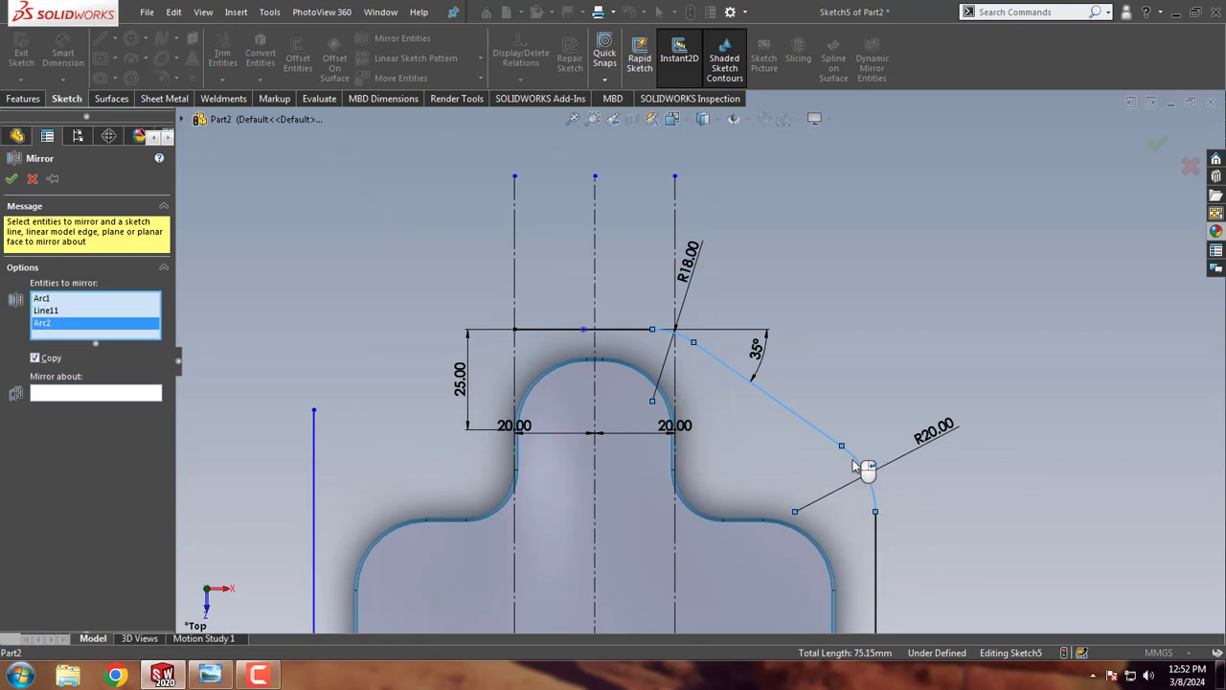
pyautogui.click(40, 392)
pyautogui.click(595, 228)
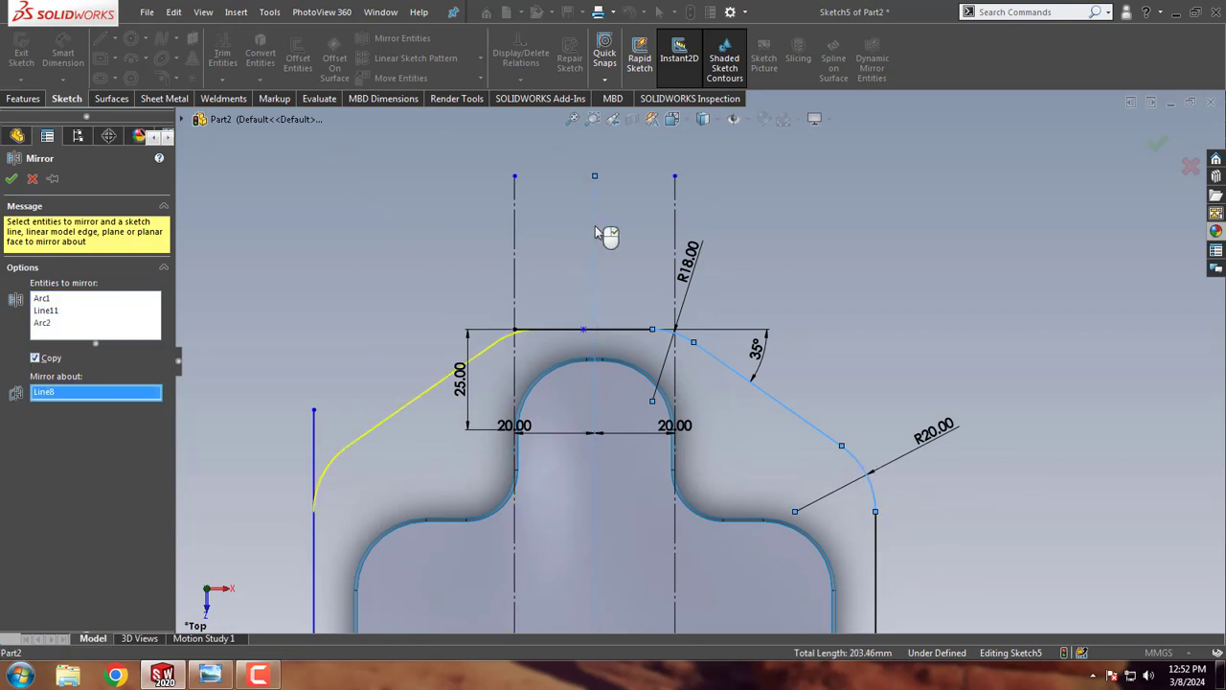
pyautogui.click(11, 180)
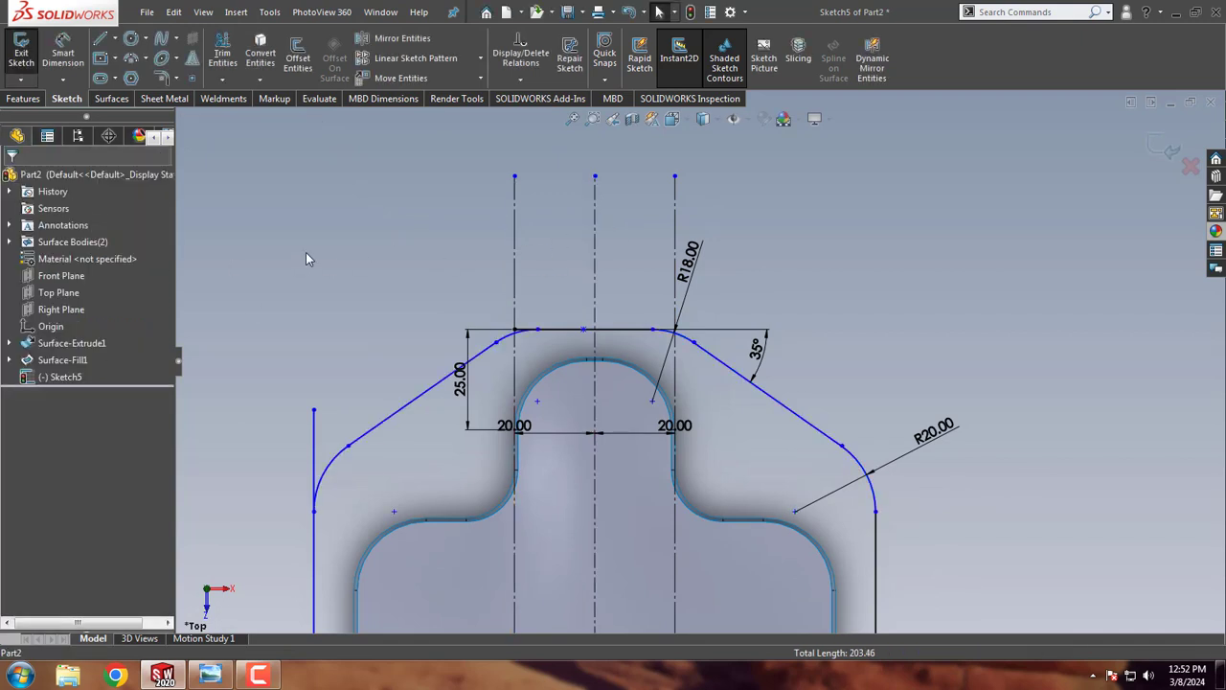
# Step: Delete both 20 mm vertical construction lines along with their dimensions
pyautogui.click(675, 216)
pyautogui.press('Delete')
pyautogui.moveTo(534, 205); pyautogui.dragTo(422, 255)
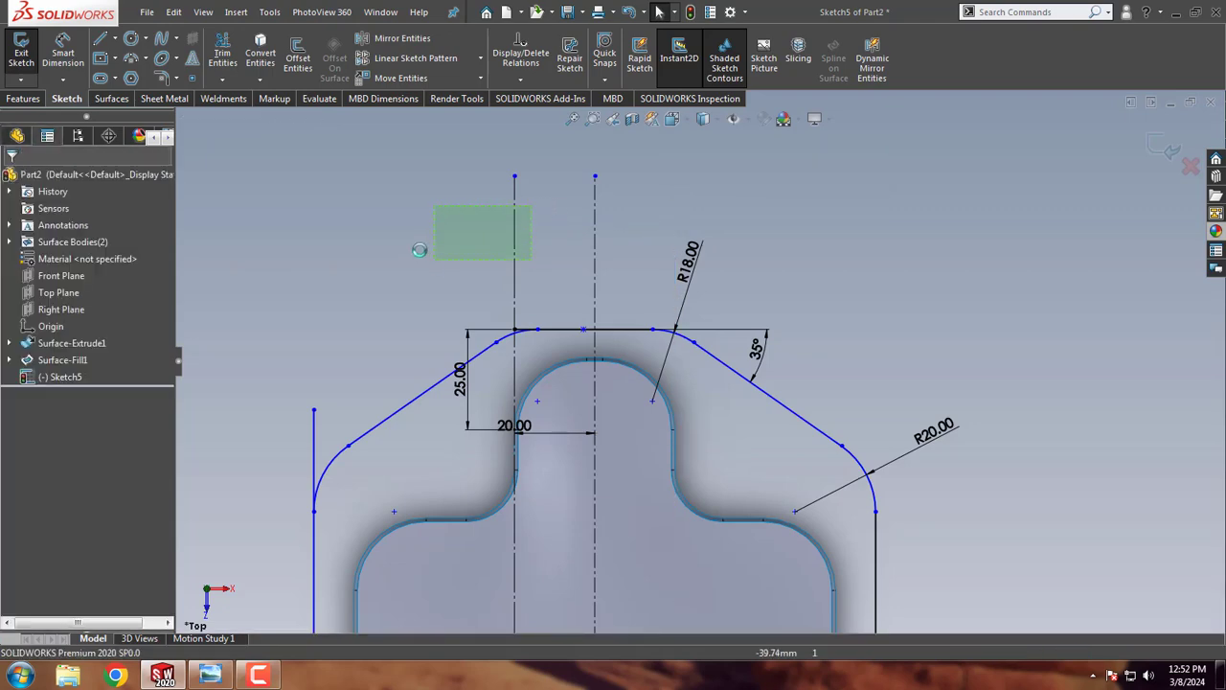
pyautogui.press('Delete')
# Step: Zoom around the profile to check it, leaving the Trim tool without changes
pyautogui.click(222, 53)
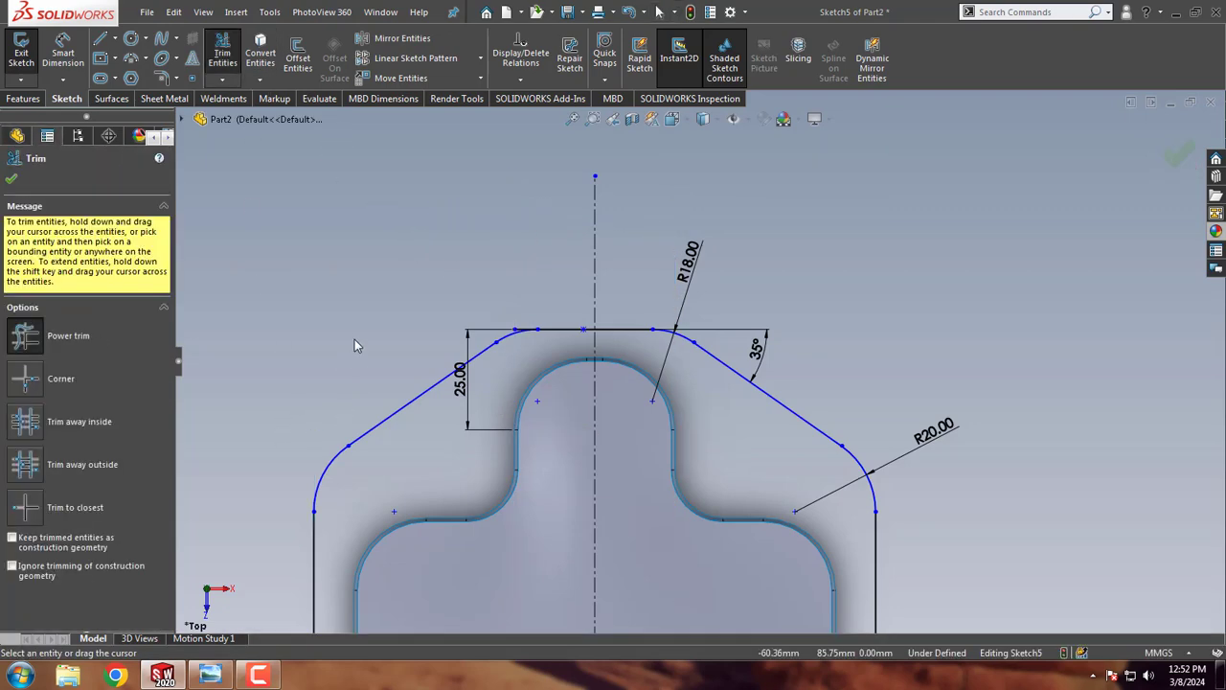
pyautogui.scroll(3, 355, 346)
pyautogui.scroll(-2, 574, 345)
pyautogui.scroll(-3, 589, 346)
pyautogui.scroll(-1, 509, 369)
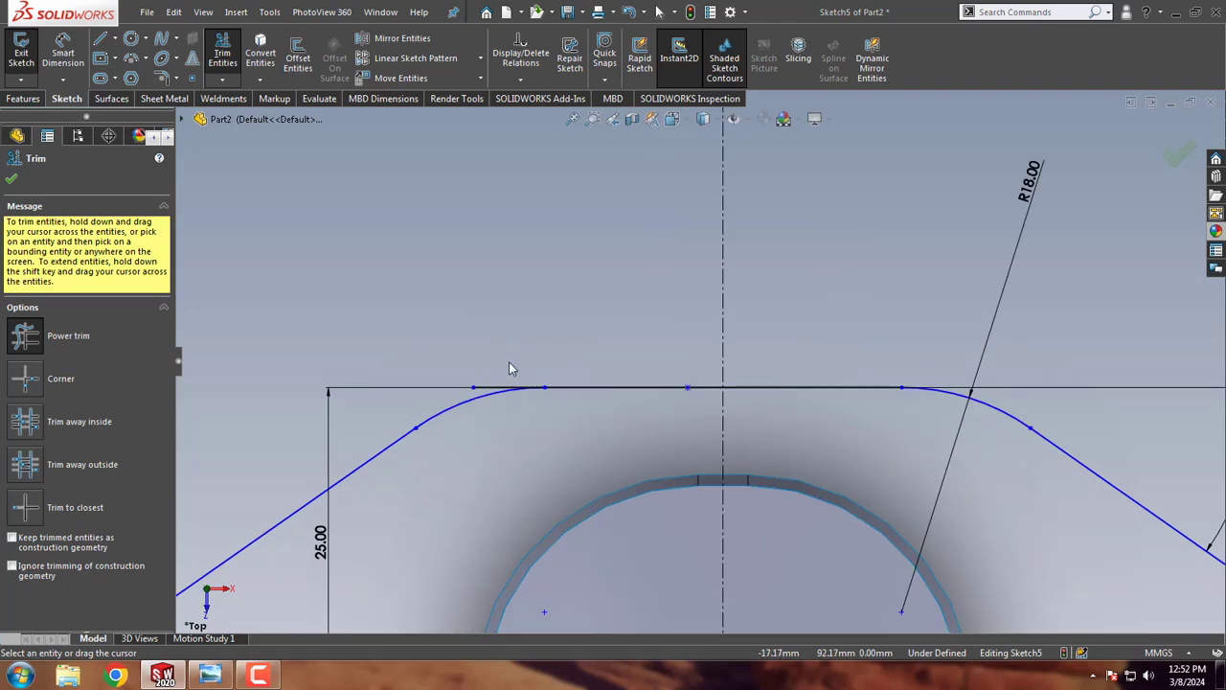
pyautogui.scroll(-2, 508, 383)
pyautogui.scroll(1, 551, 304)
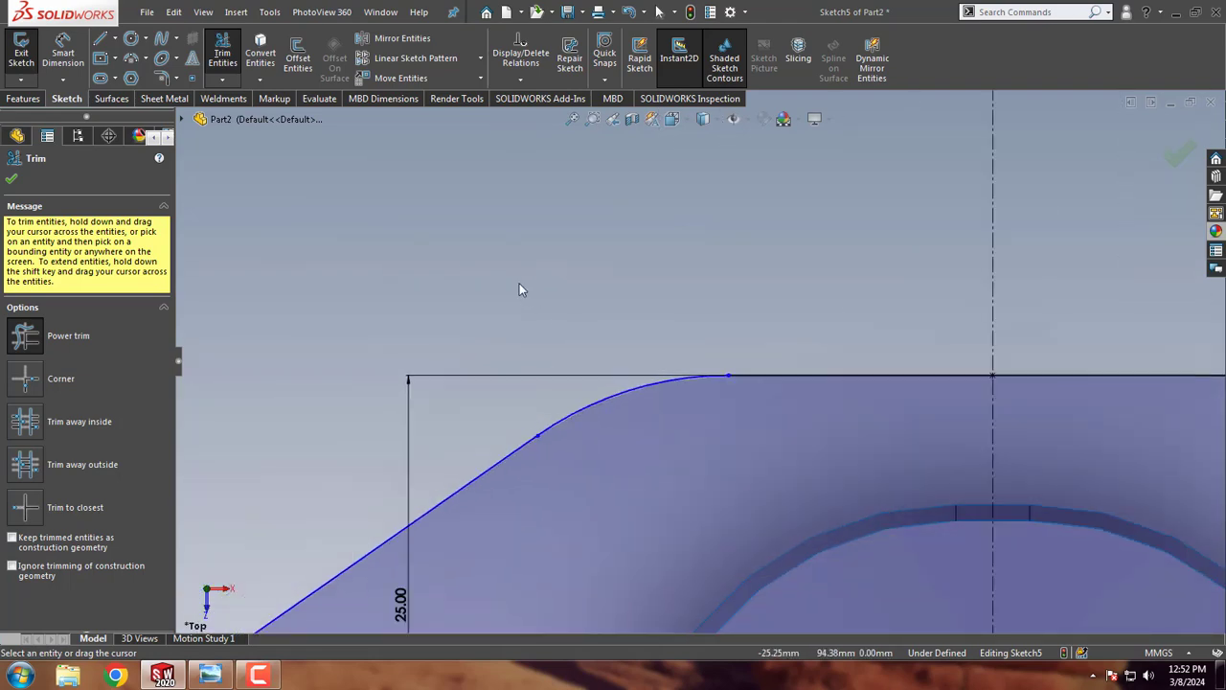
pyautogui.scroll(3, 519, 290)
pyautogui.scroll(2, 474, 228)
pyautogui.scroll(2, 688, 454)
pyautogui.scroll(-1, 701, 499)
pyautogui.press('Escape')
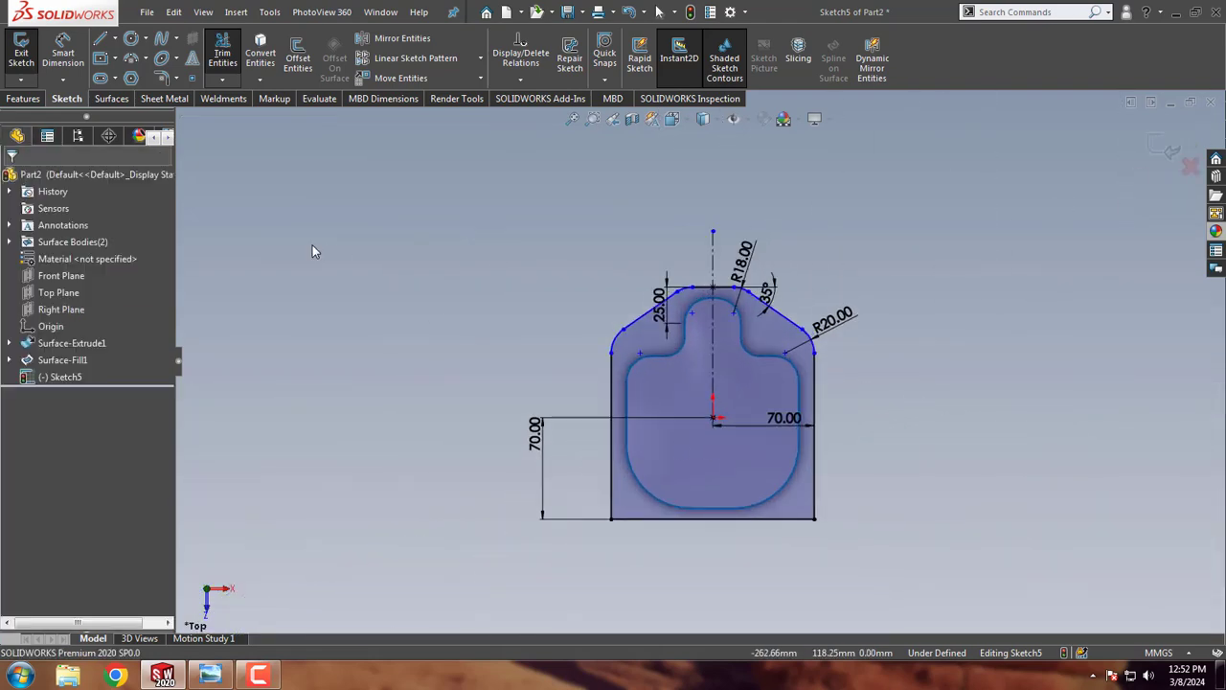
pyautogui.scroll(-1, 673, 476)
pyautogui.scroll(-1, 740, 457)
pyautogui.scroll(-1, 746, 455)
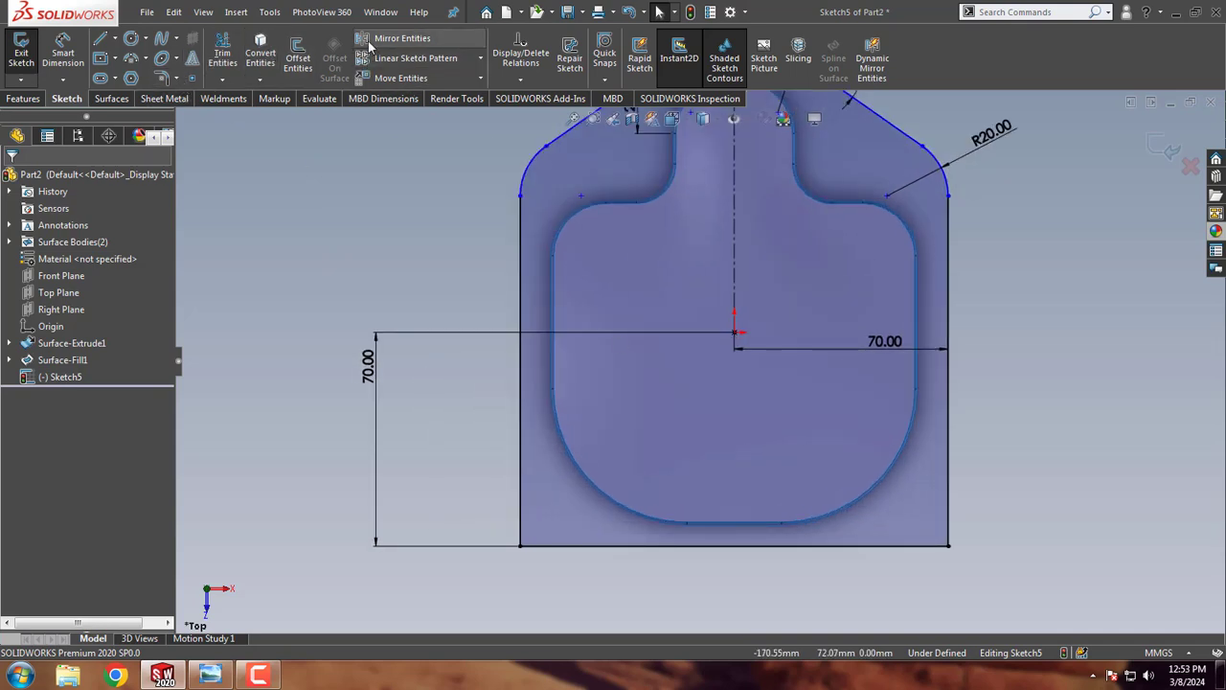
# Step: Offset the vertical centreline 60 mm to the left only, then check the reference drawing
pyautogui.click(298, 56)
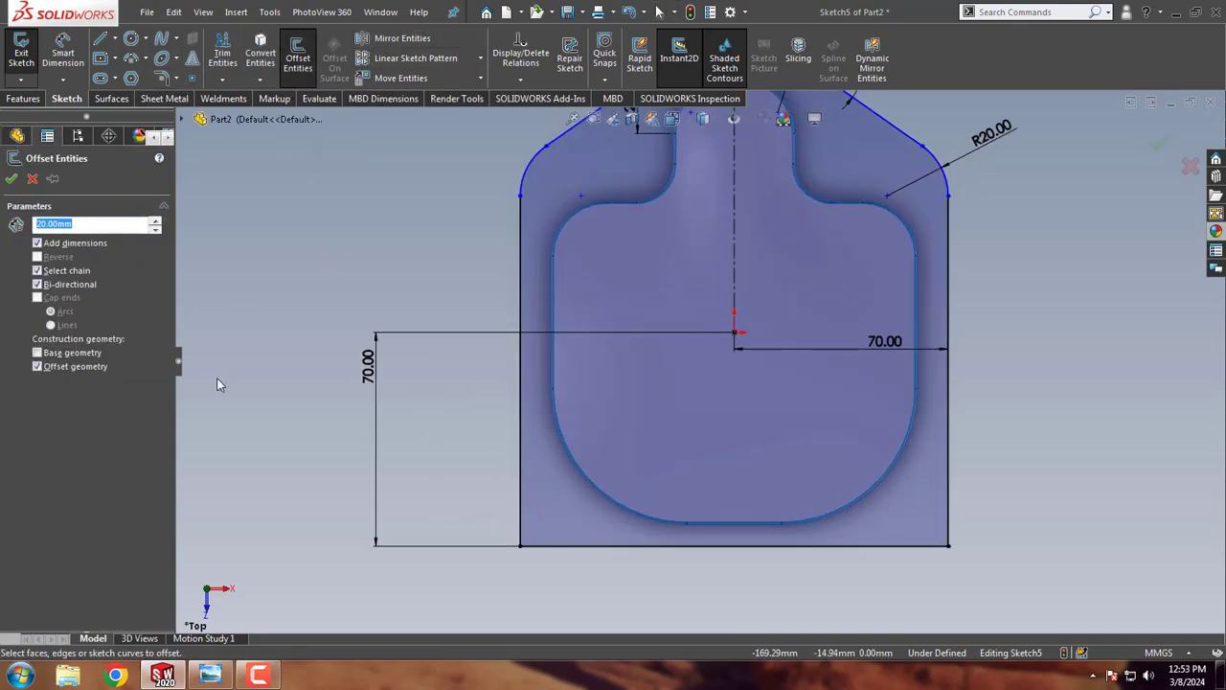
pyautogui.write('60')
pyautogui.click(734, 279)
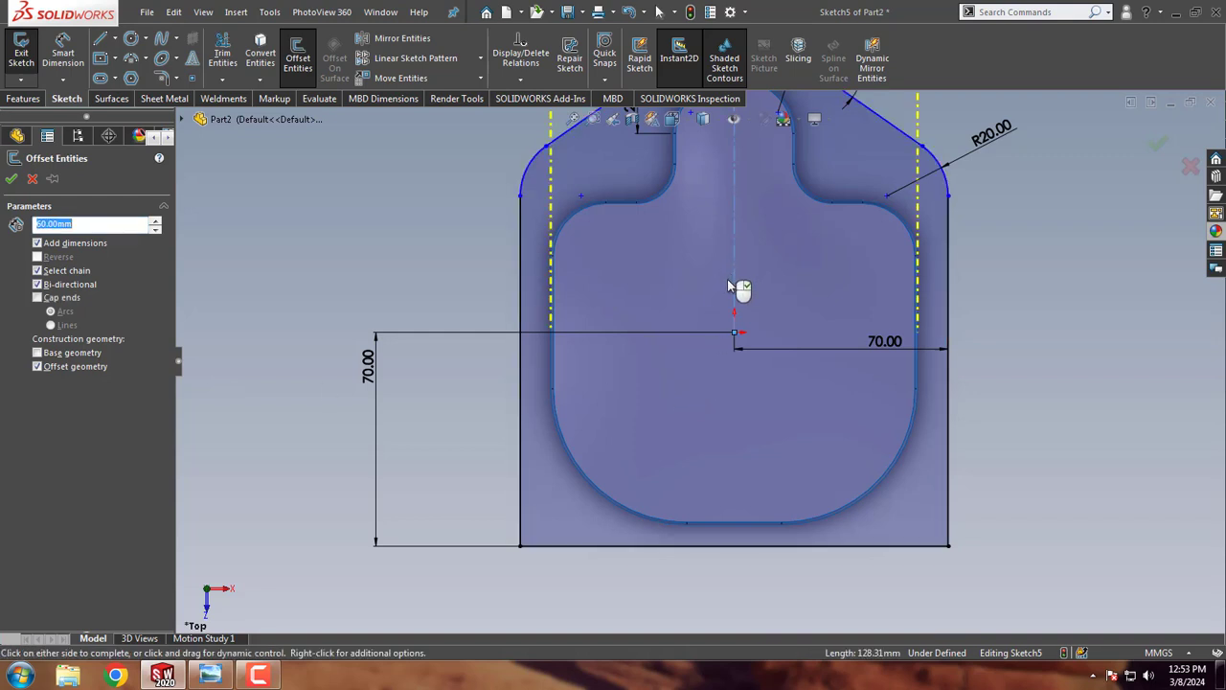
pyautogui.click(39, 284)
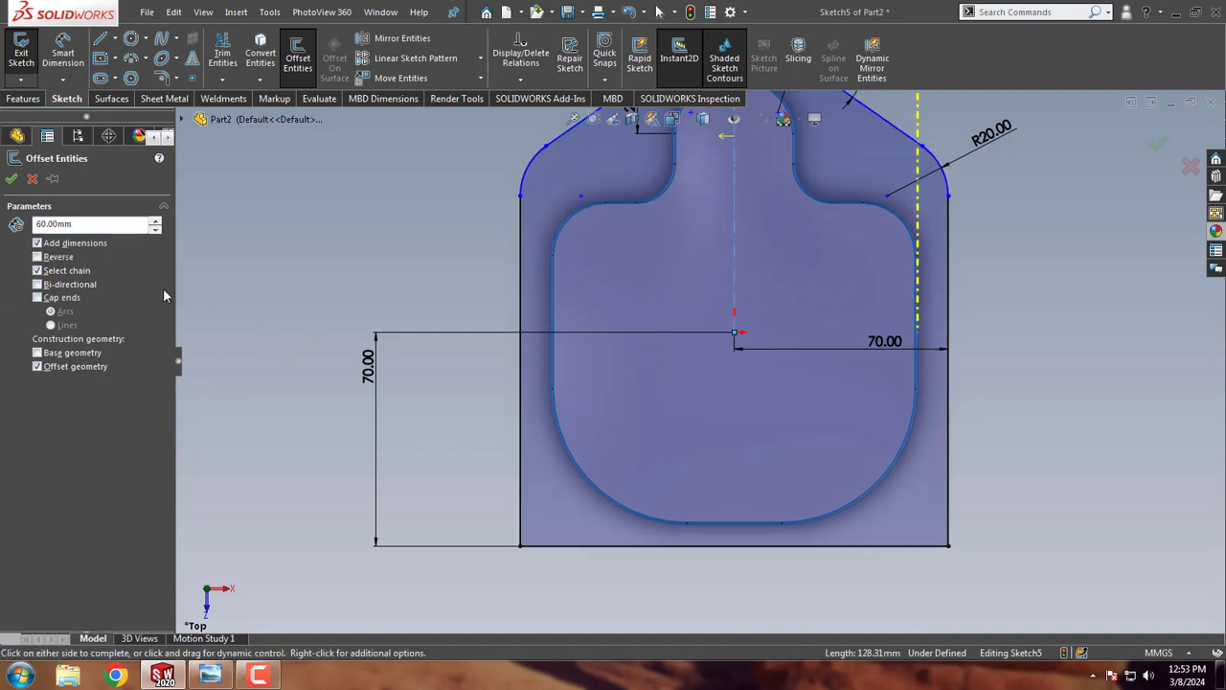
pyautogui.click(65, 258)
pyautogui.click(11, 179)
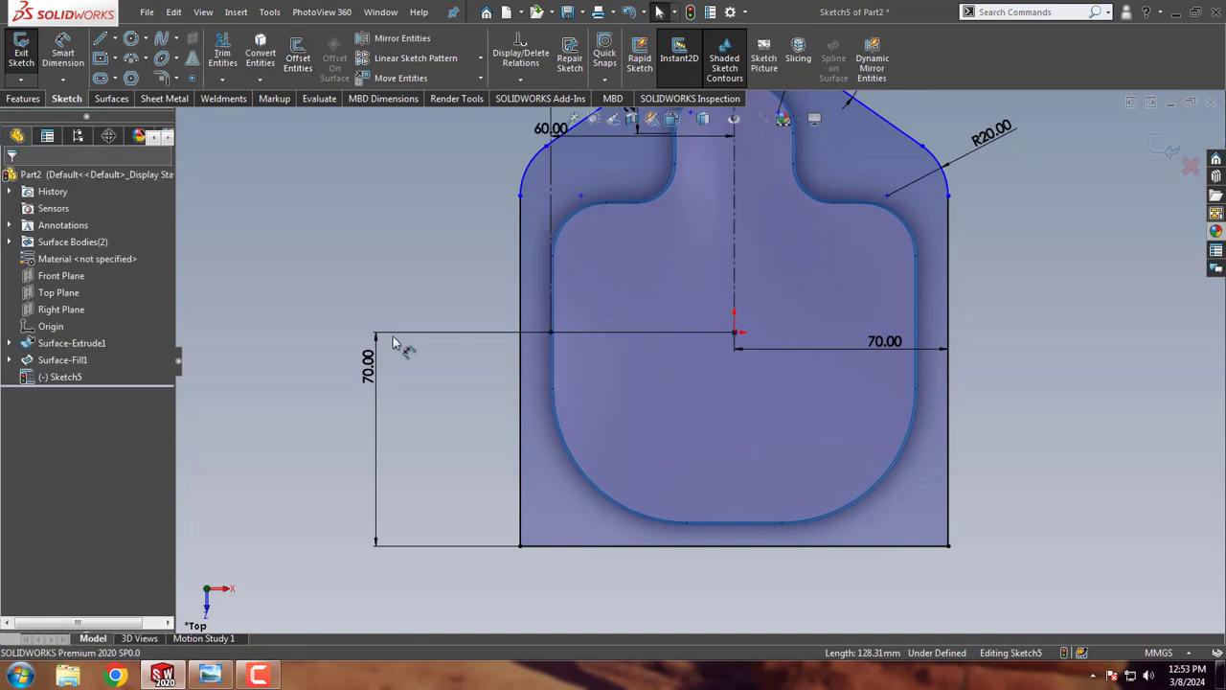
pyautogui.click(222, 79)
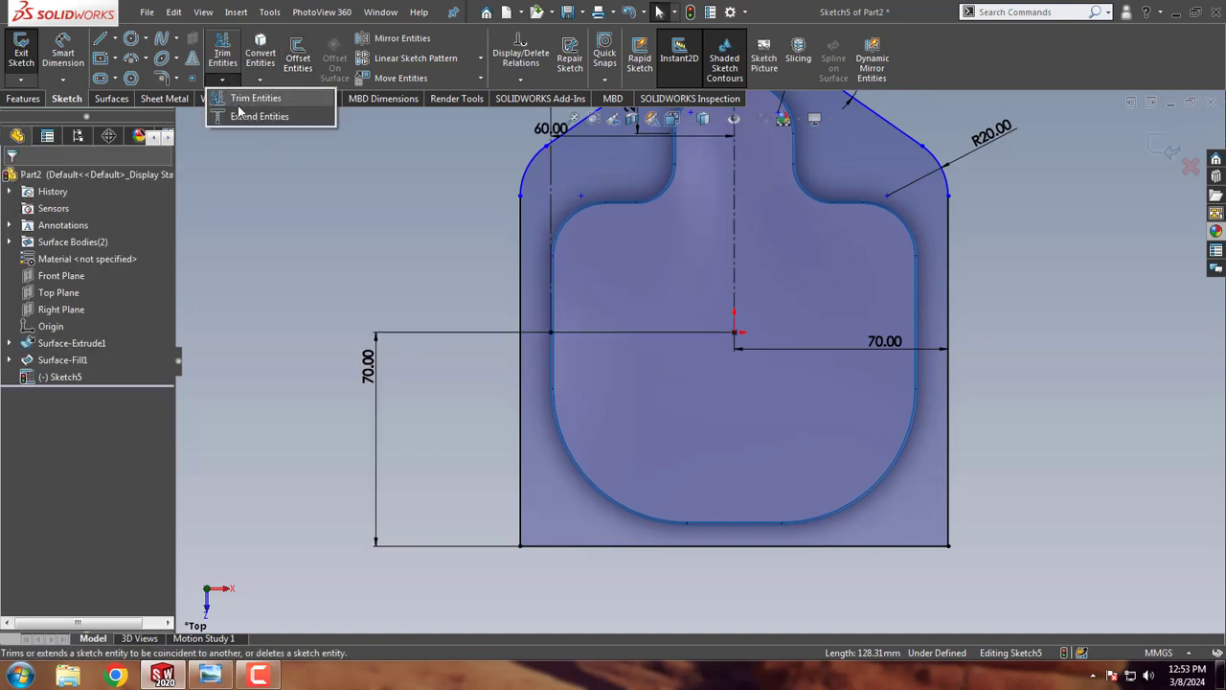
pyautogui.click(292, 97)
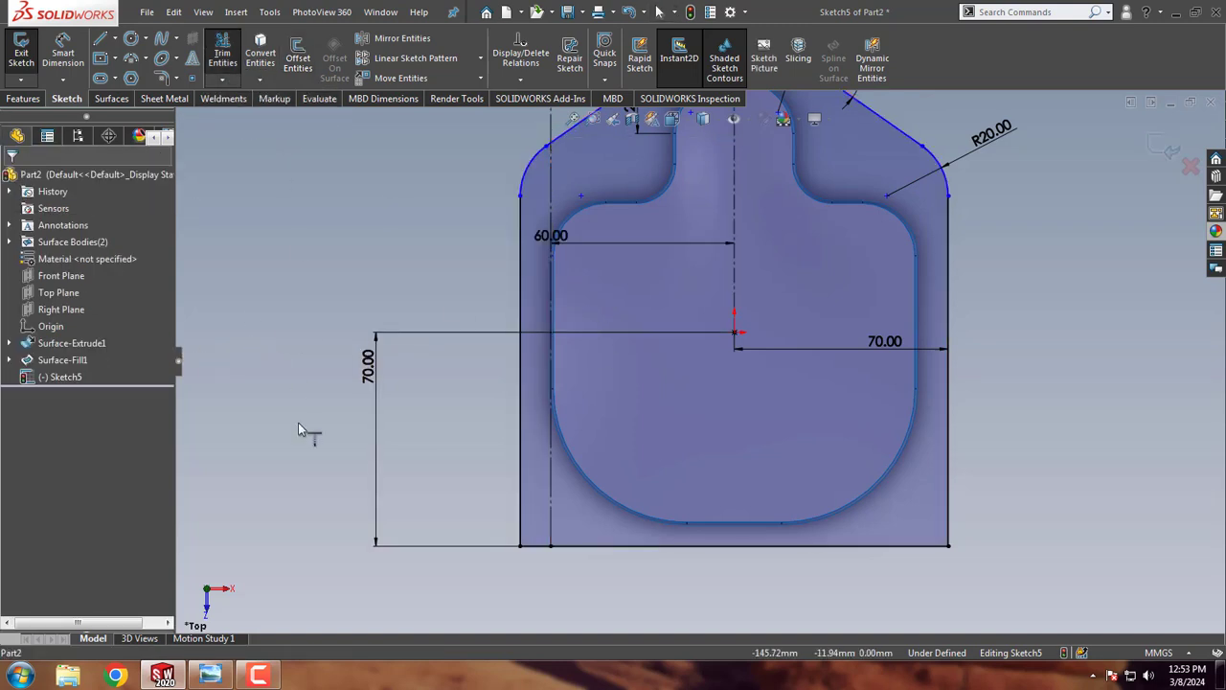
pyautogui.click(210, 674)
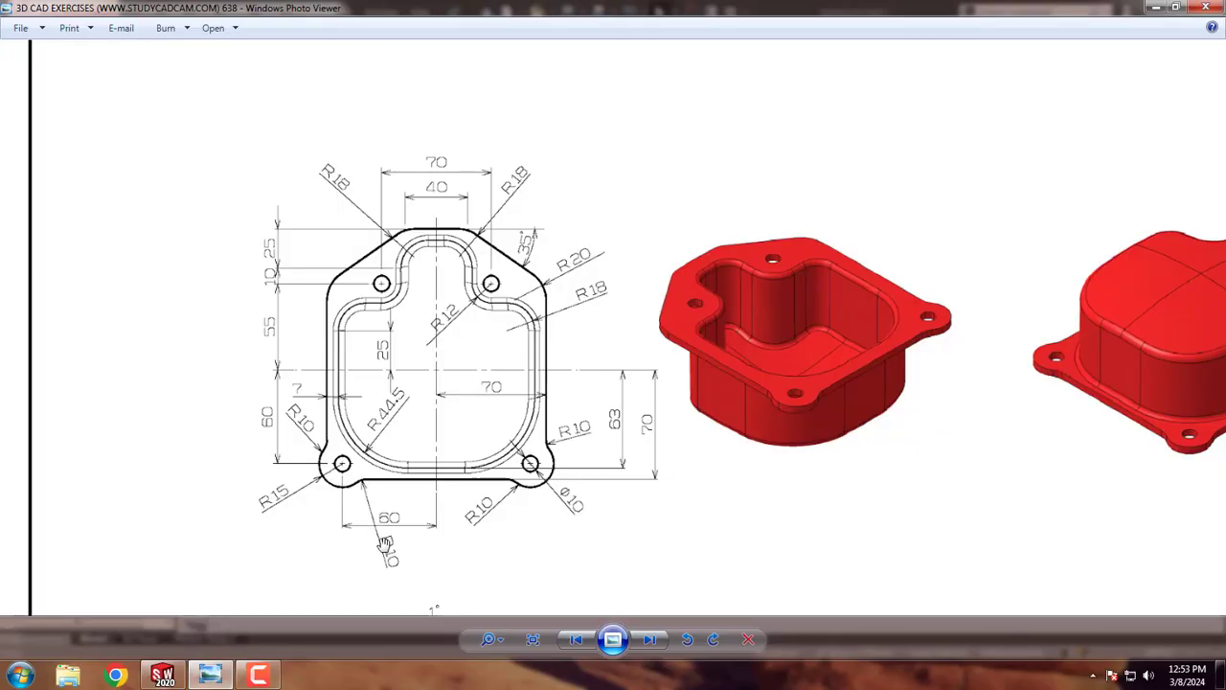
pyautogui.click(1154, 8)
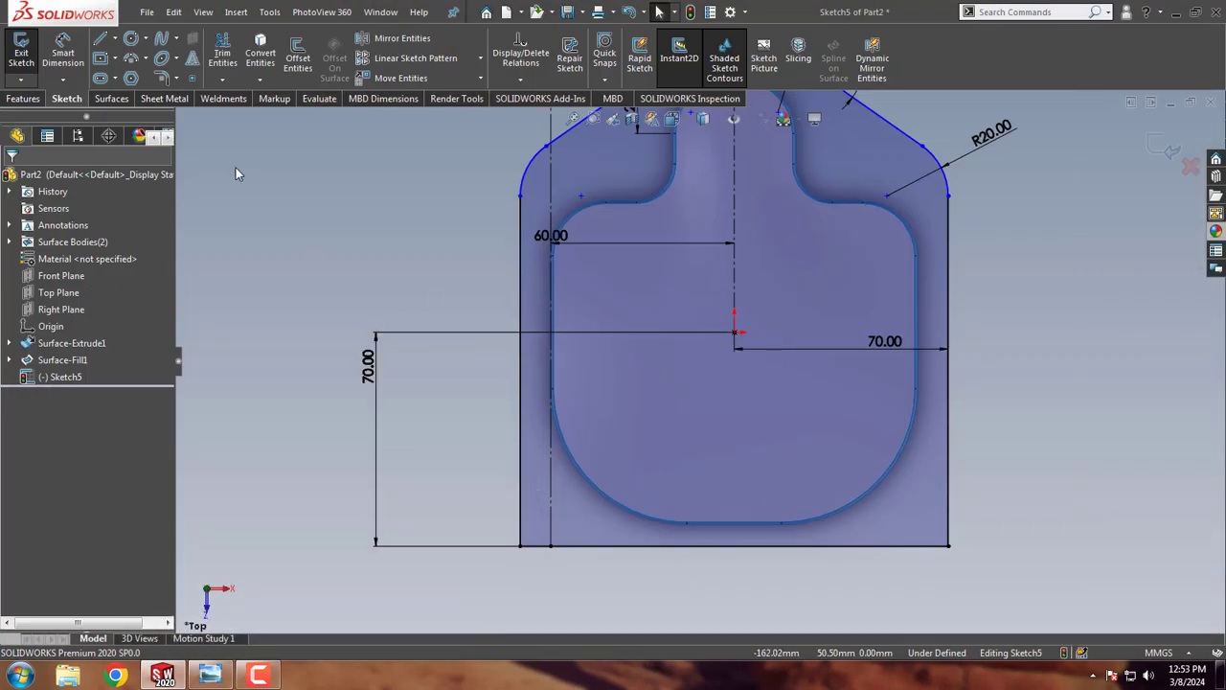
# Step: Draw a horizontal centreline through the origin and offset it 60 mm downward
pyautogui.click(114, 39)
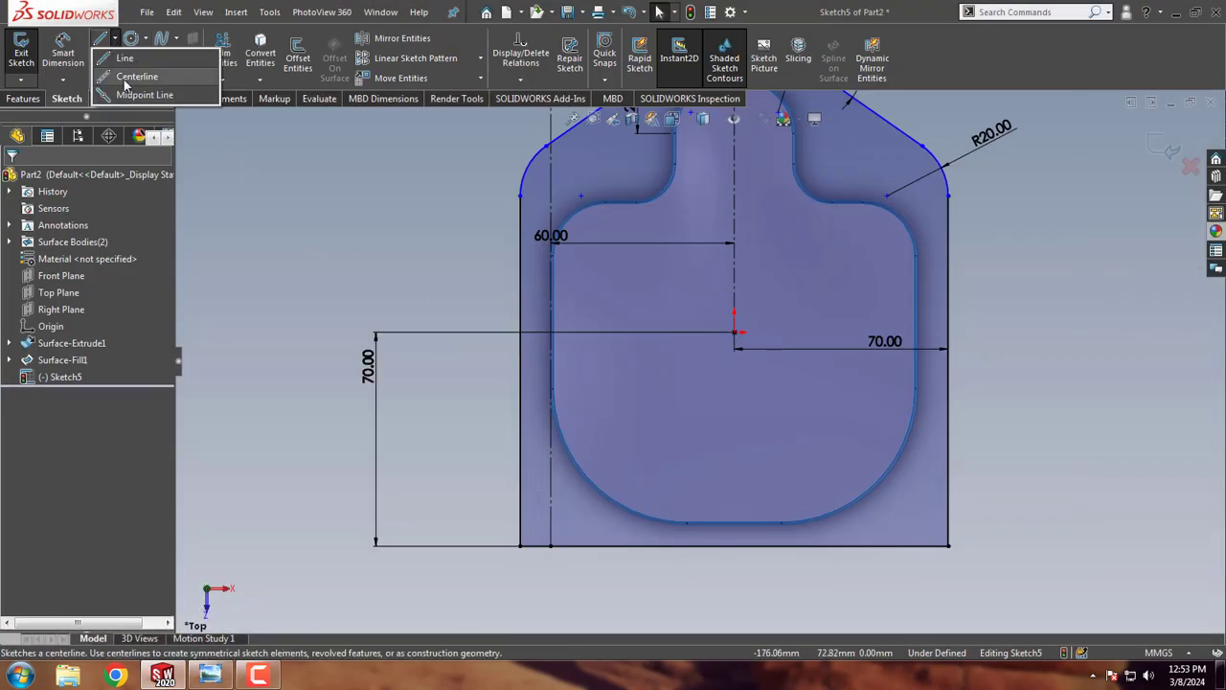
pyautogui.click(144, 65)
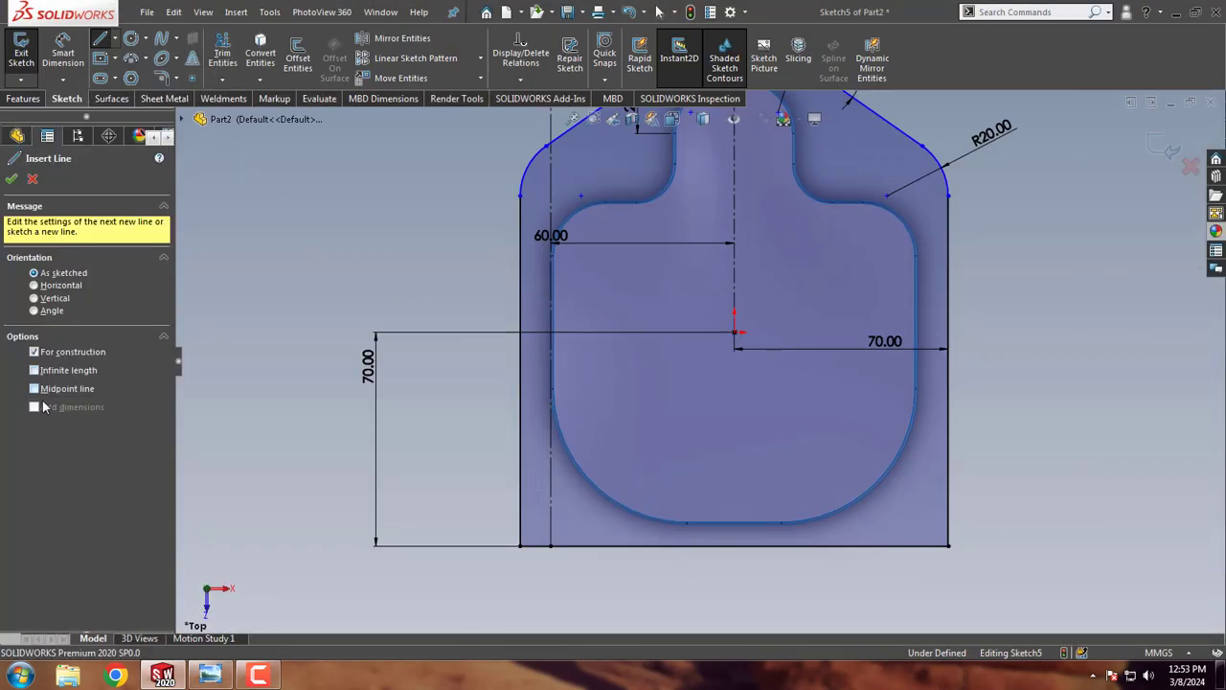
pyautogui.click(734, 332)
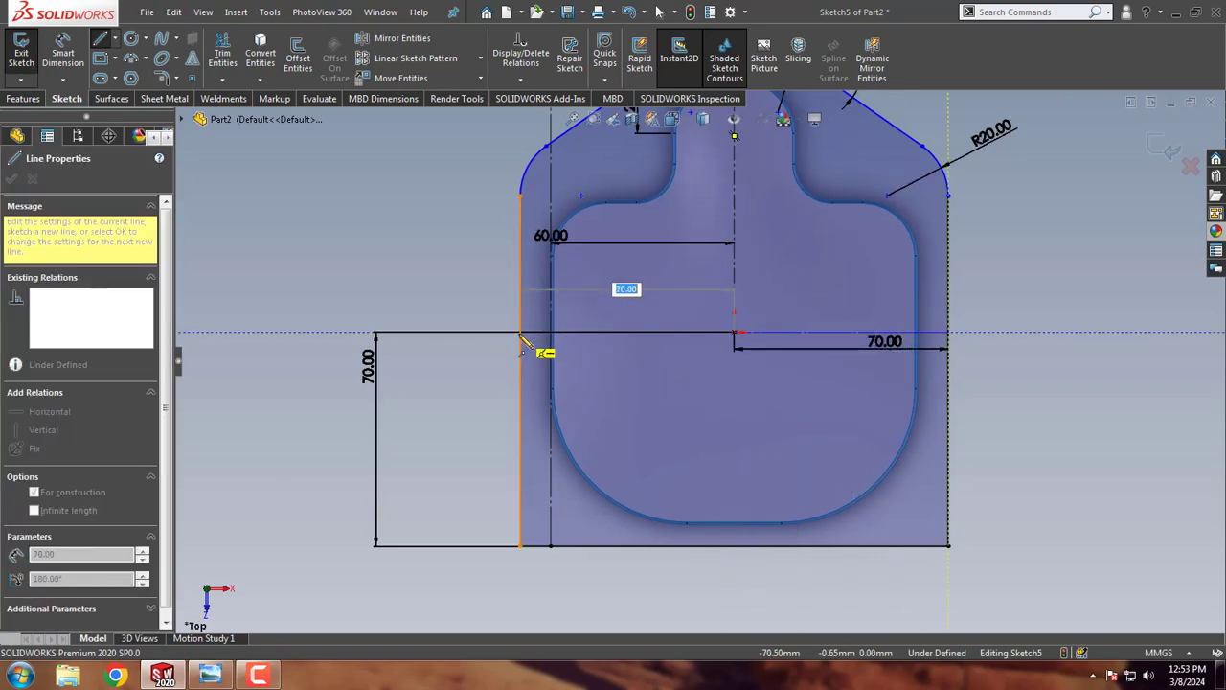
pyautogui.press('Escape')
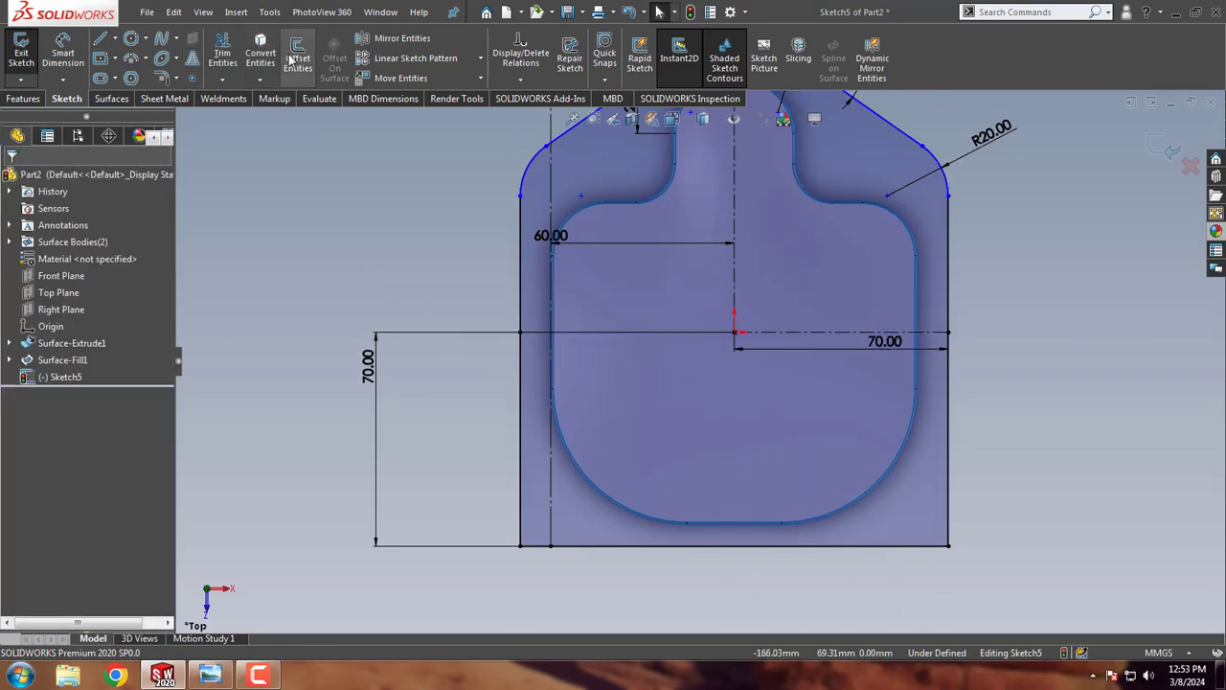
pyautogui.click(290, 60)
pyautogui.click(793, 331)
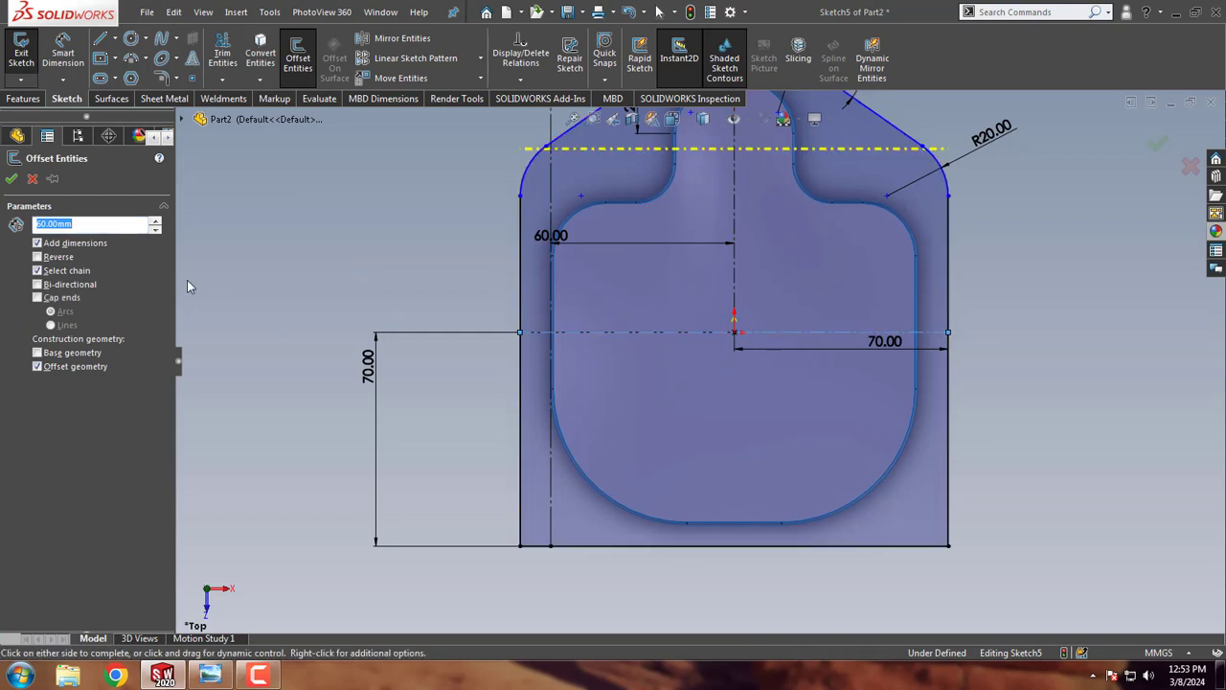
pyautogui.click(53, 256)
pyautogui.click(12, 180)
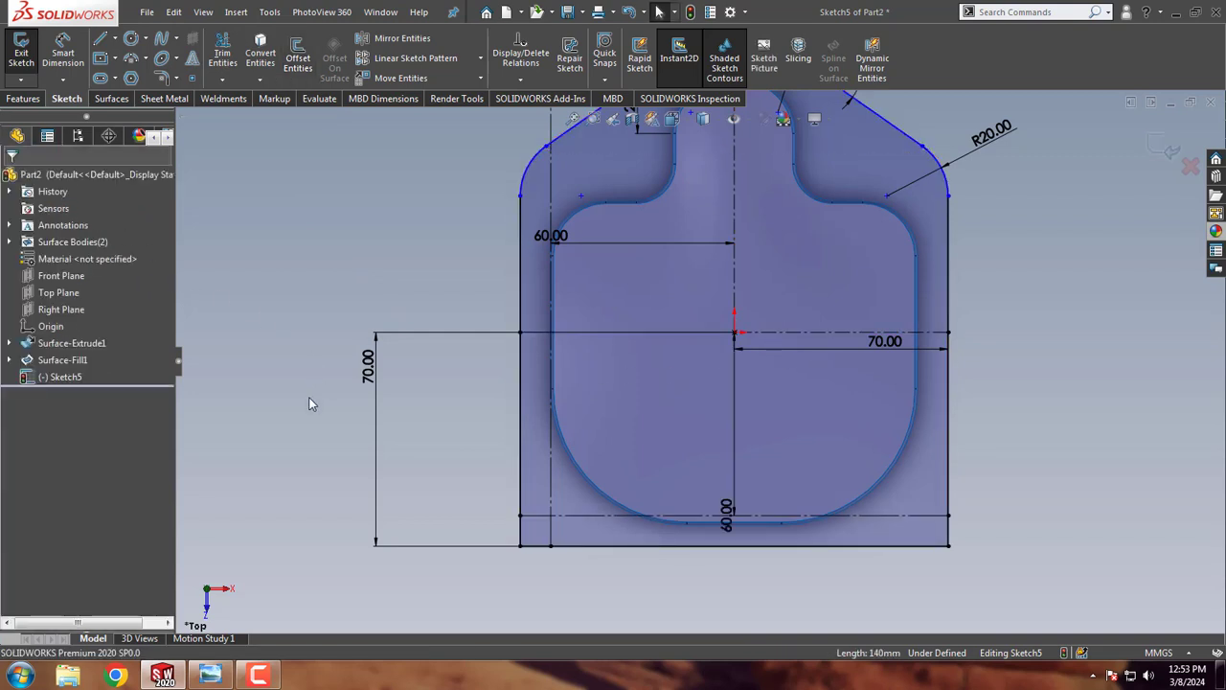
# Step: Draw a Ø30 circle where the offset lines cross at the bottom-left corner
pyautogui.click(131, 40)
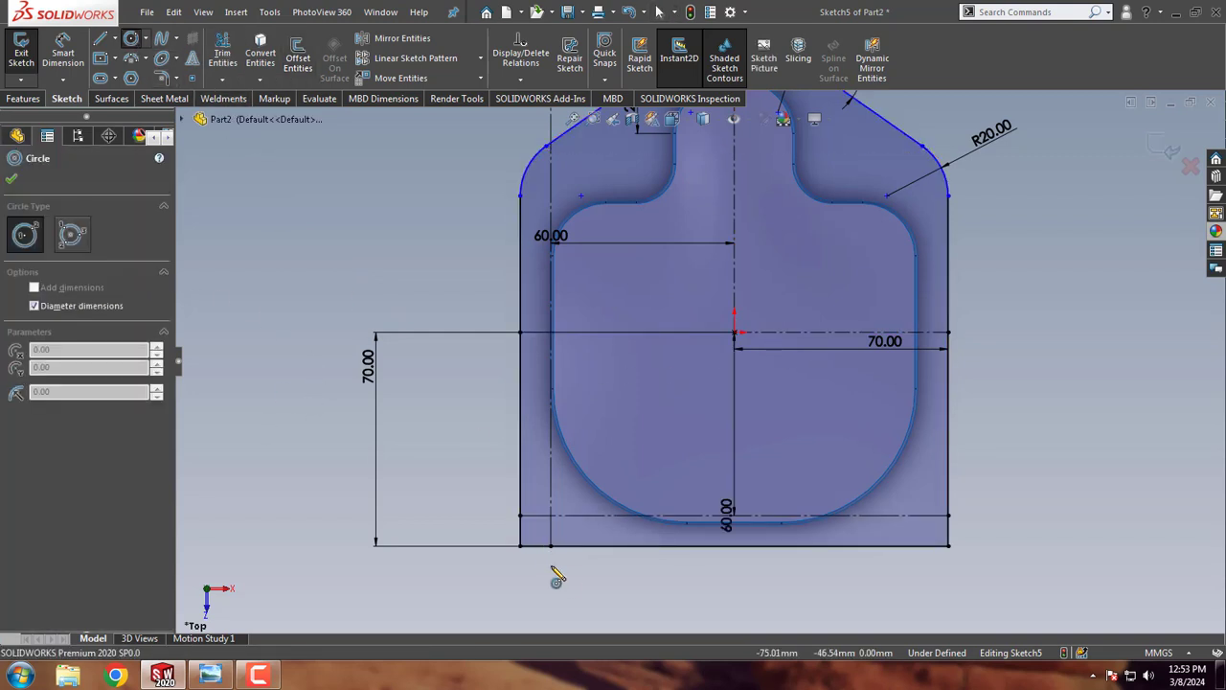
pyautogui.click(551, 515)
pyautogui.write('30')
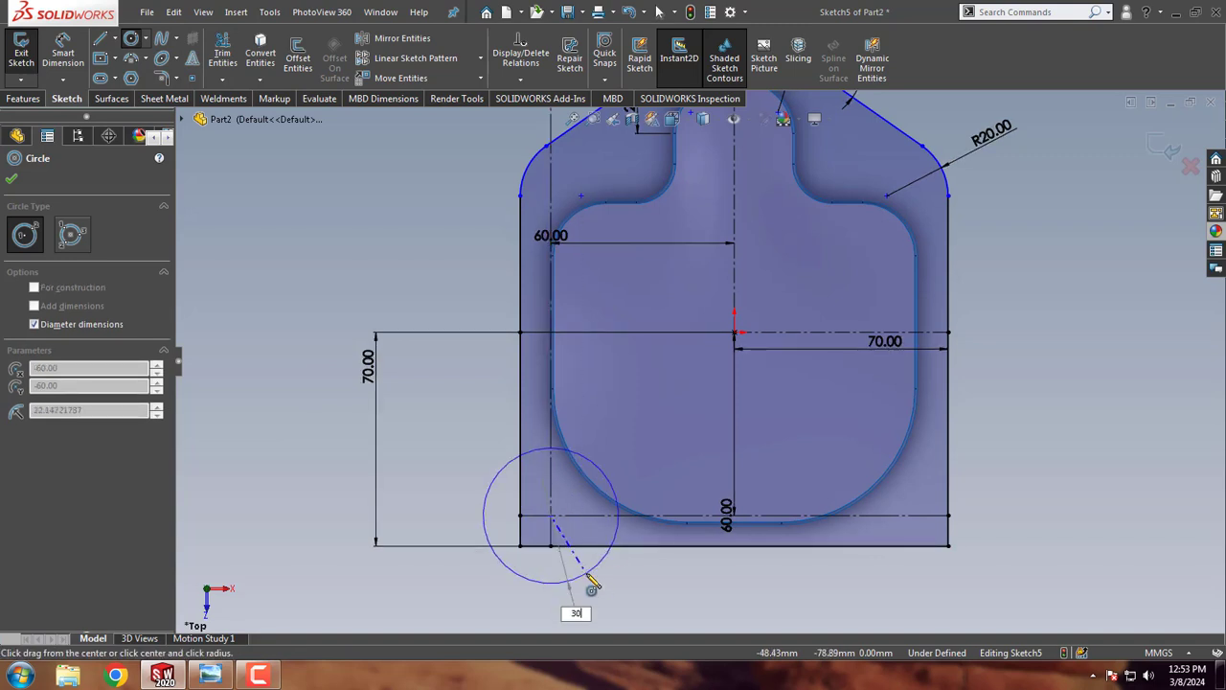
pyautogui.press('Return')
pyautogui.scroll(-3, 603, 582)
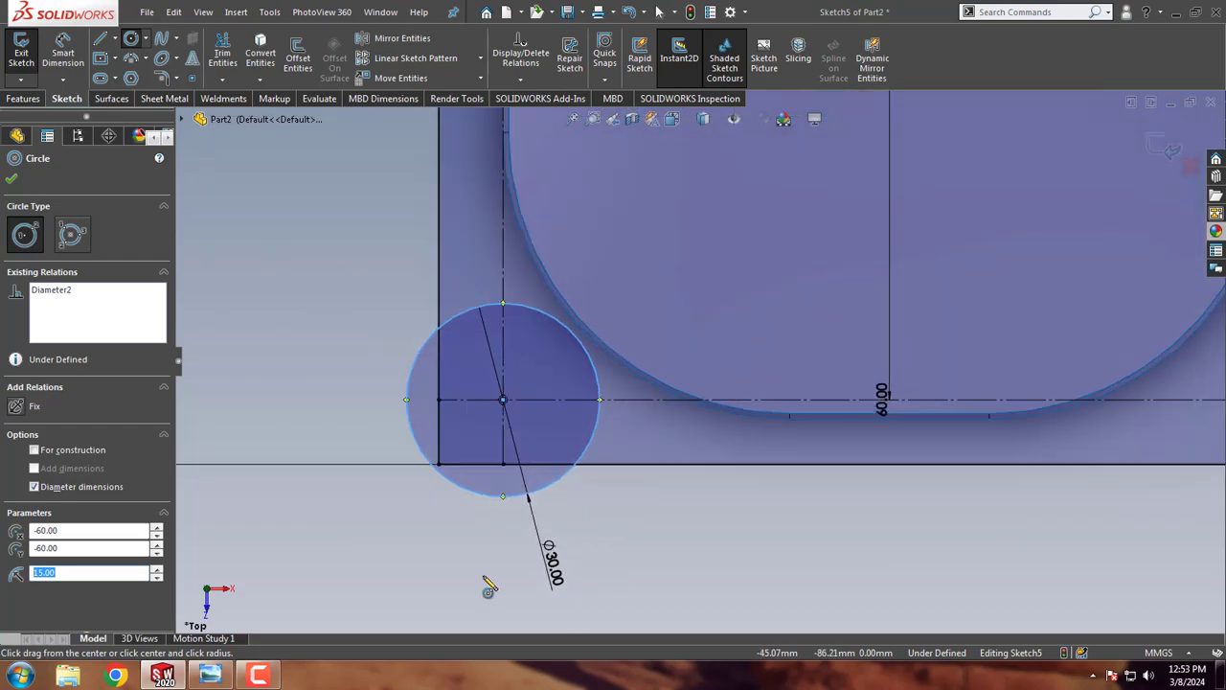
pyautogui.click(217, 675)
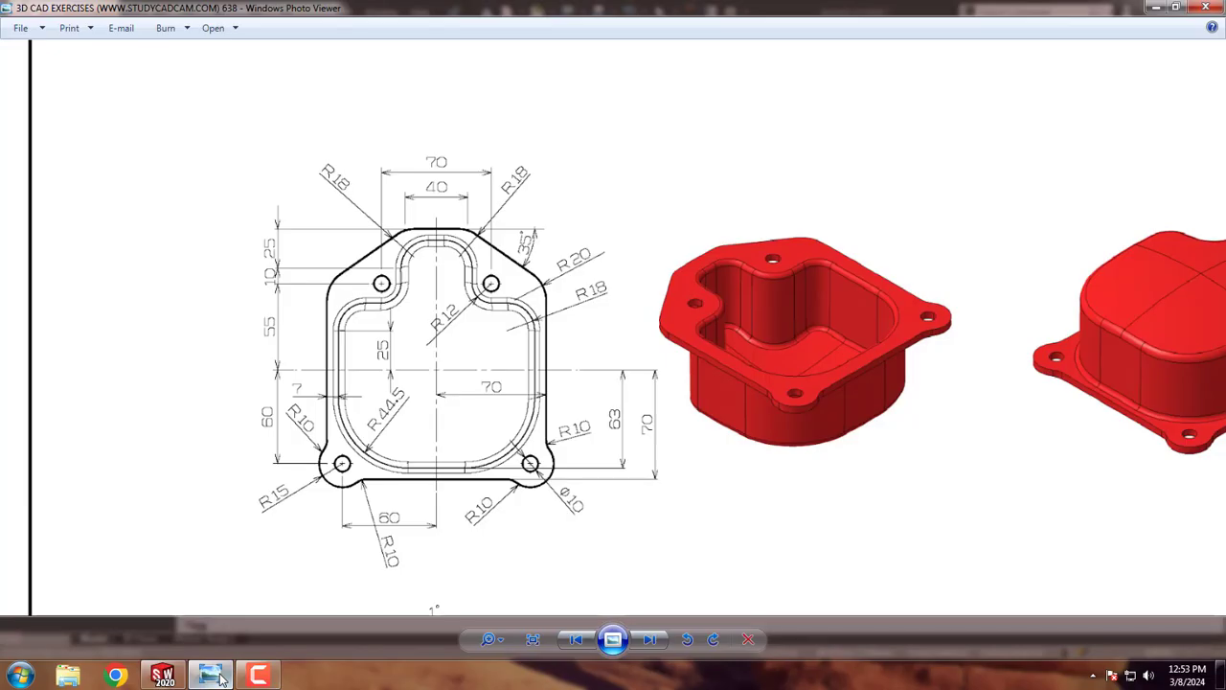
pyautogui.click(217, 675)
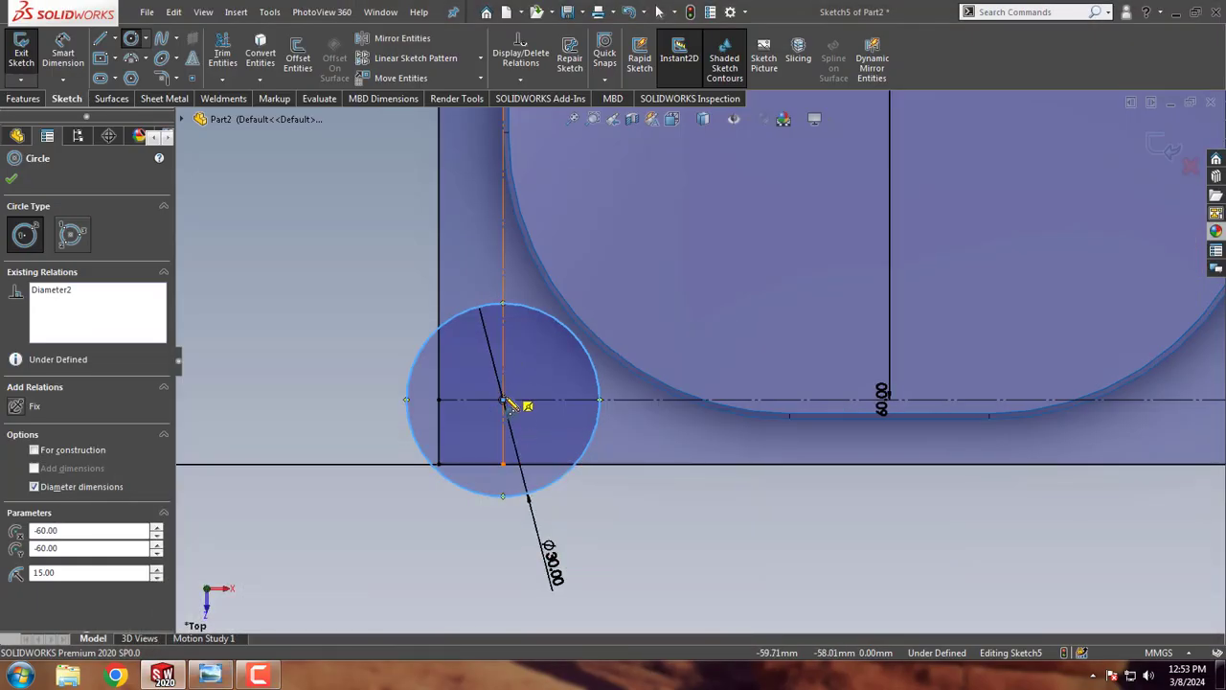
# Step: Add a concentric Ø10 hole circle inside the Ø30 corner circle
pyautogui.click(508, 400)
pyautogui.write('5')
pyautogui.press('Return')
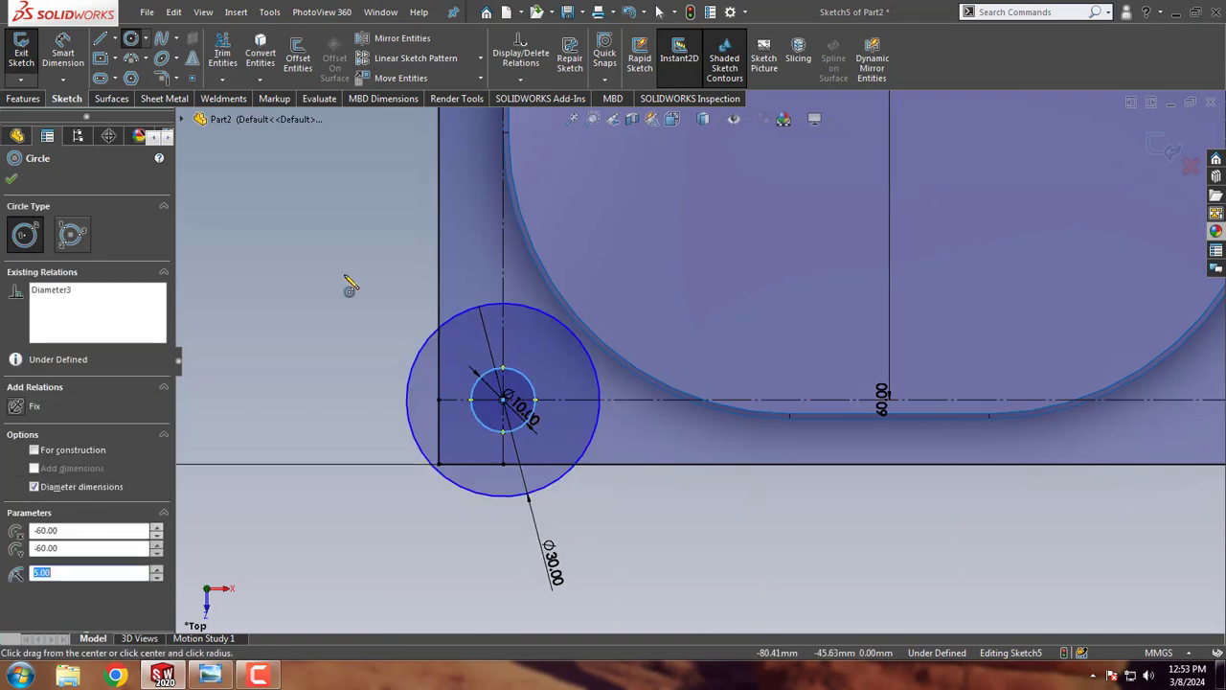
pyautogui.rightClick(350, 281)
pyautogui.click(356, 284)
# Step: Power Trim the unneeded arc and line around the corner lug, then view the reference drawing
pyautogui.click(227, 55)
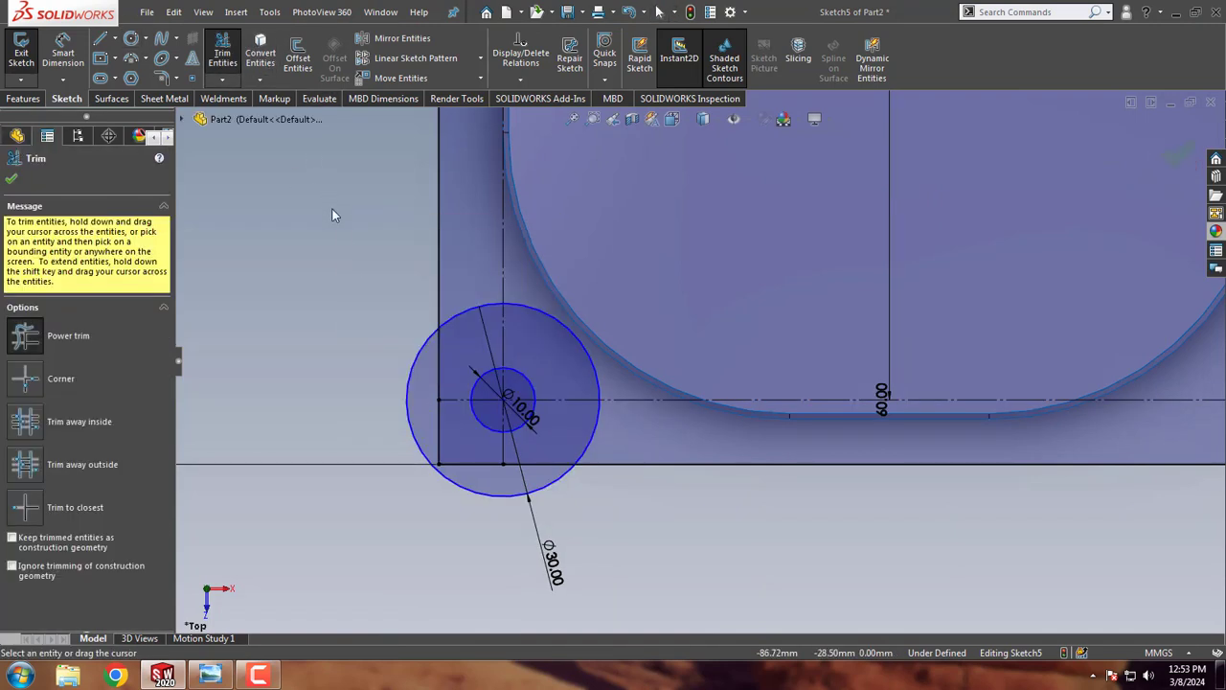
pyautogui.moveTo(461, 307)
pyautogui.mouseDown()
pyautogui.moveTo(593, 462)
pyautogui.moveTo(402, 424)
pyautogui.mouseUp()
pyautogui.scroll(-2, 545, 450)
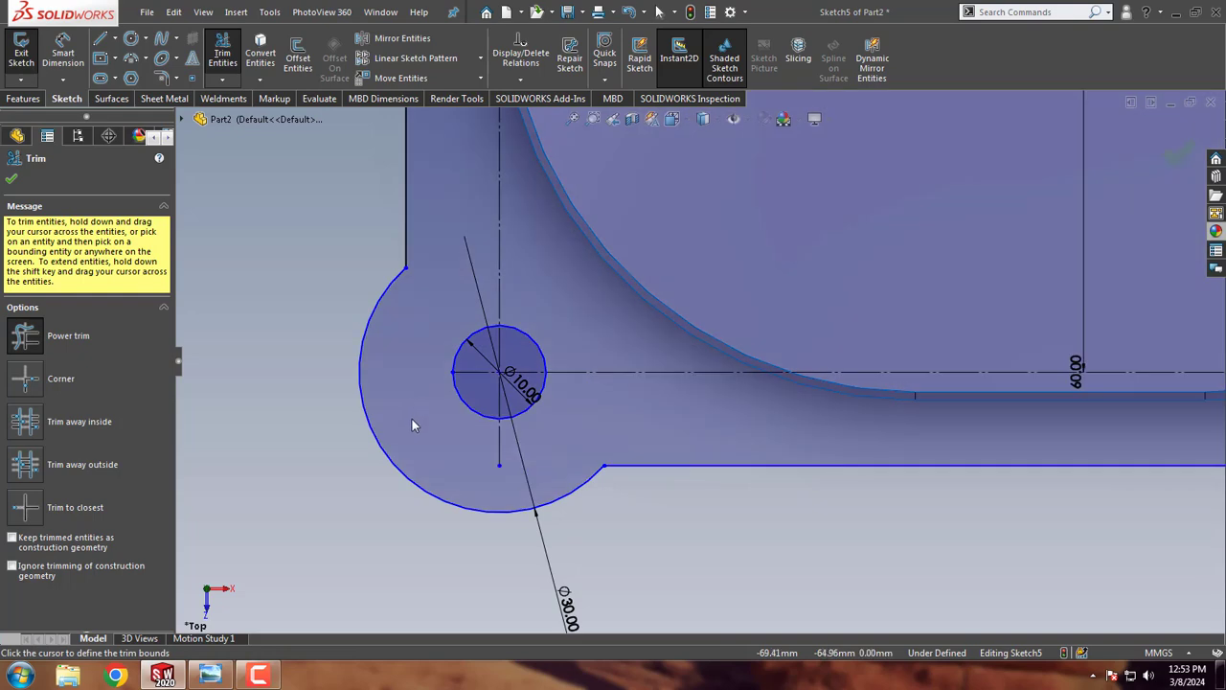
pyautogui.scroll(3, 412, 418)
pyautogui.scroll(3, 425, 440)
pyautogui.press('Escape')
pyautogui.scroll(-3, 712, 326)
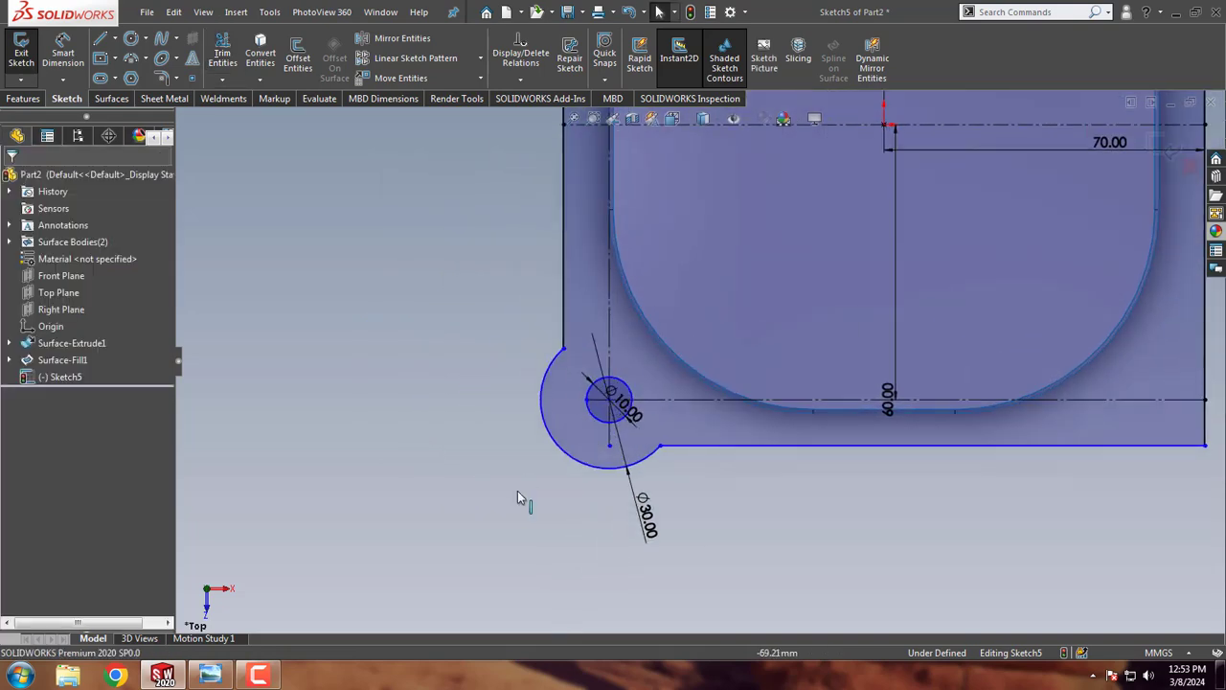
pyautogui.click(210, 675)
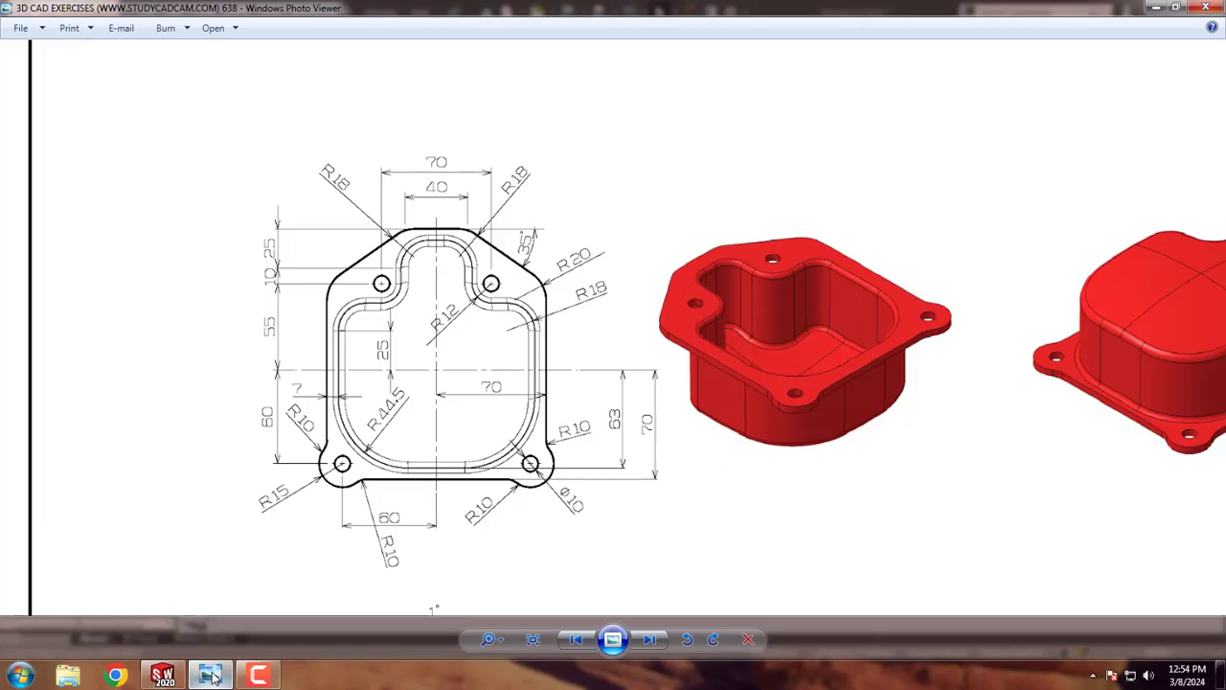
# Step: Add R10 fillets at both corners where the Ø30 lug meets the left and bottom edges
pyautogui.click(213, 676)
pyautogui.click(161, 78)
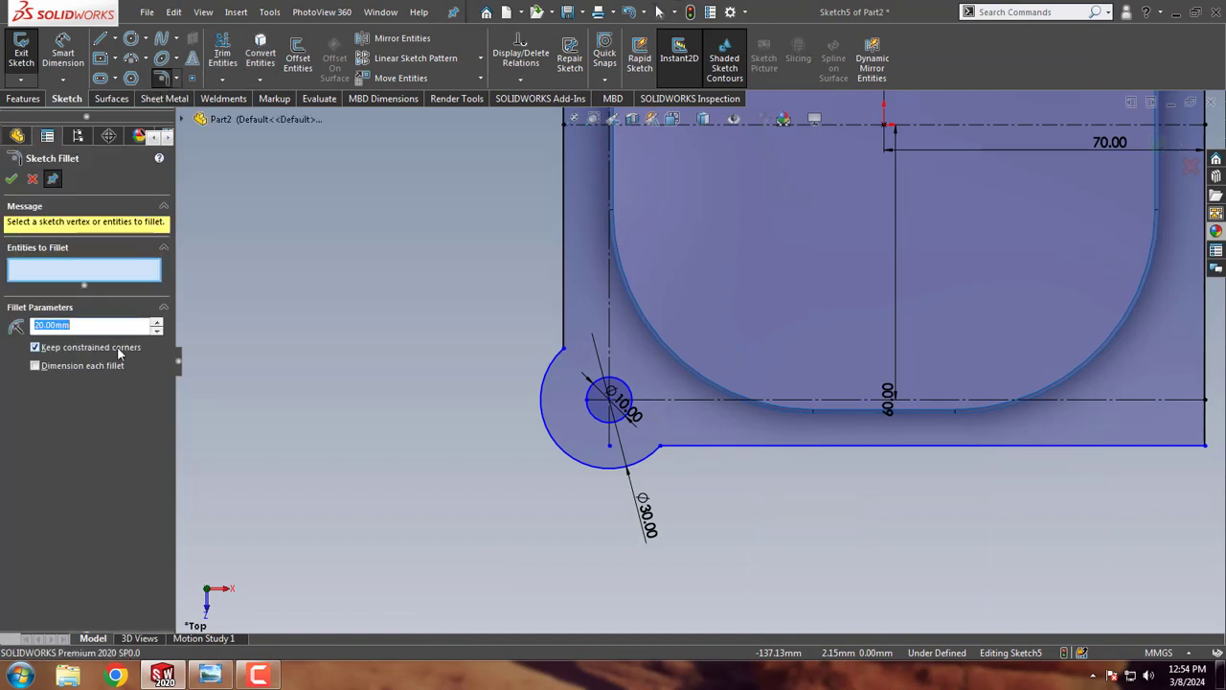
pyautogui.click(660, 449)
pyautogui.click(564, 344)
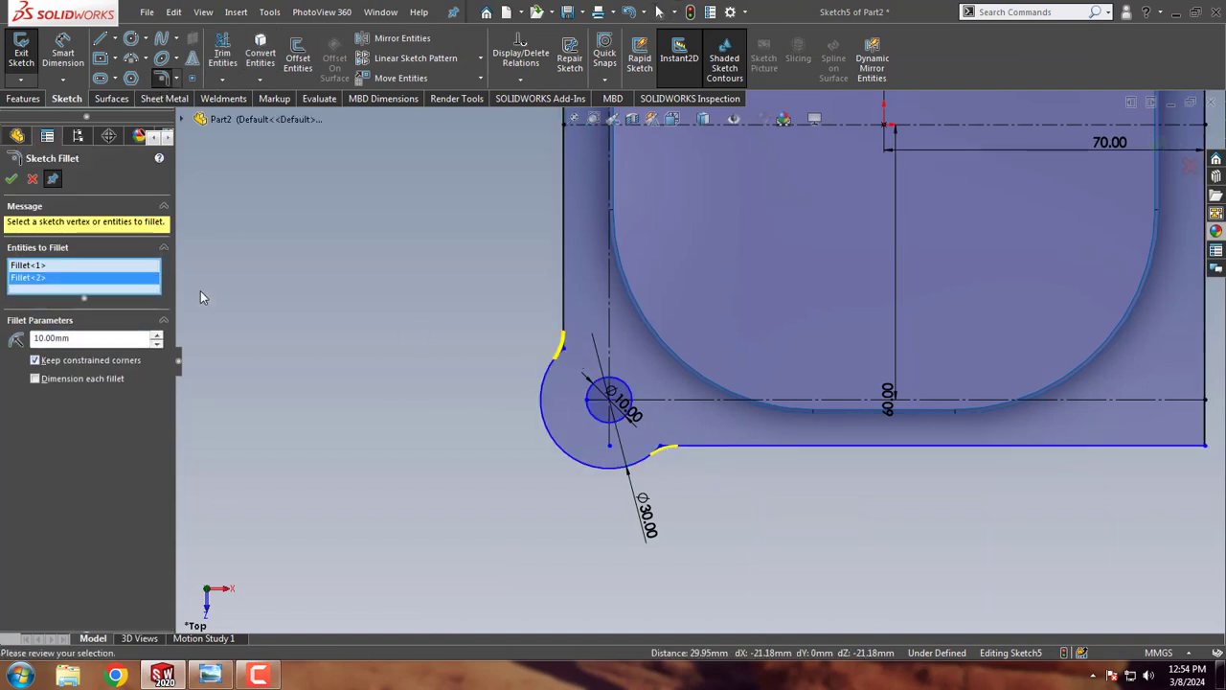
pyautogui.click(12, 180)
pyautogui.scroll(3, 335, 470)
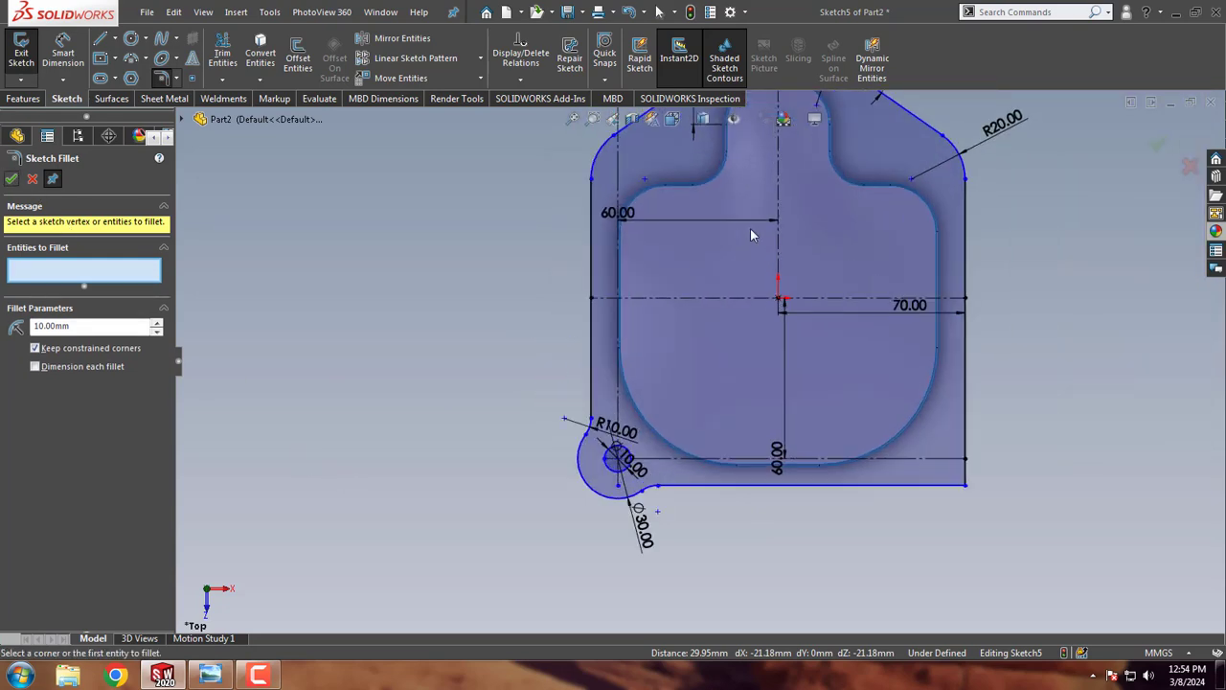
# Step: Mirror the lug arcs, Ø10 hole and fillet arc about the vertical centreline
pyautogui.press('Escape')
pyautogui.click(393, 38)
pyautogui.scroll(-2, 536, 364)
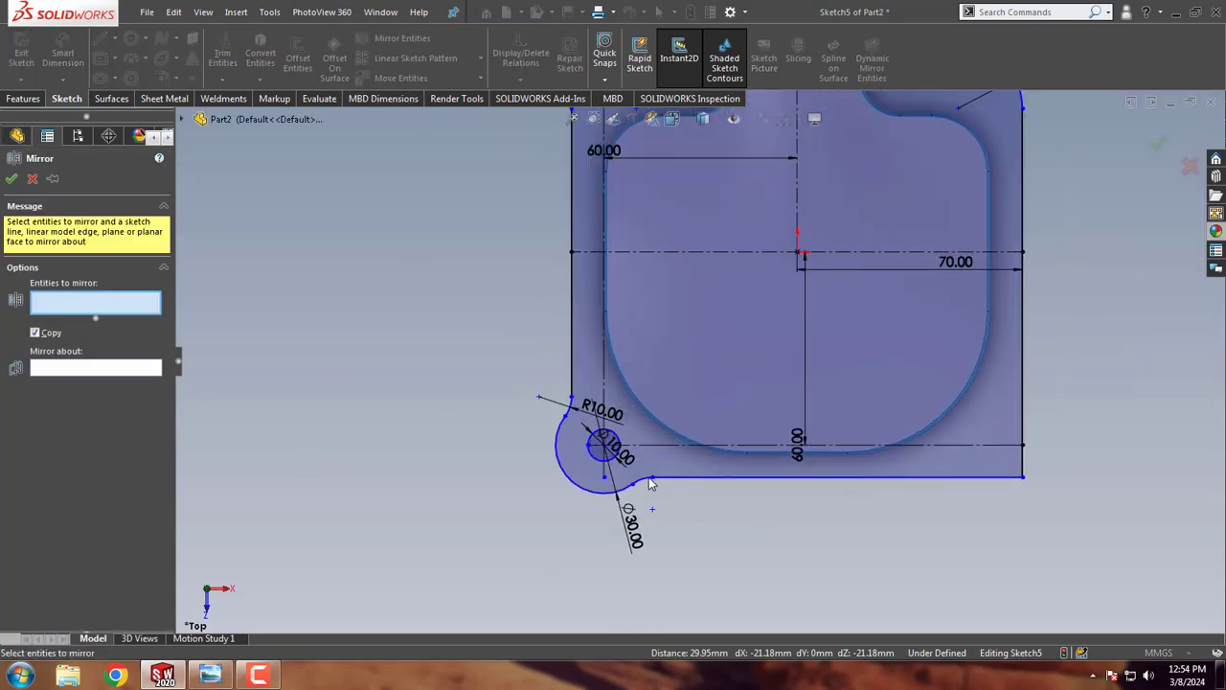
pyautogui.scroll(-3, 560, 381)
pyautogui.click(519, 340)
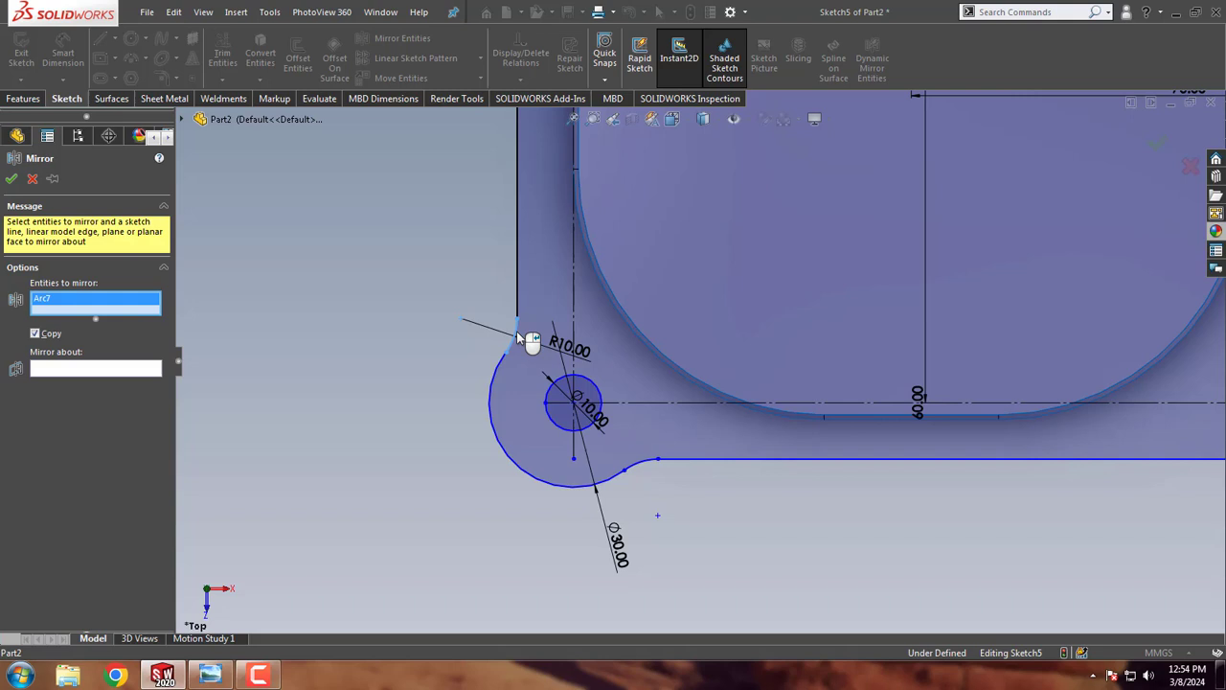
pyautogui.click(495, 388)
pyautogui.click(546, 400)
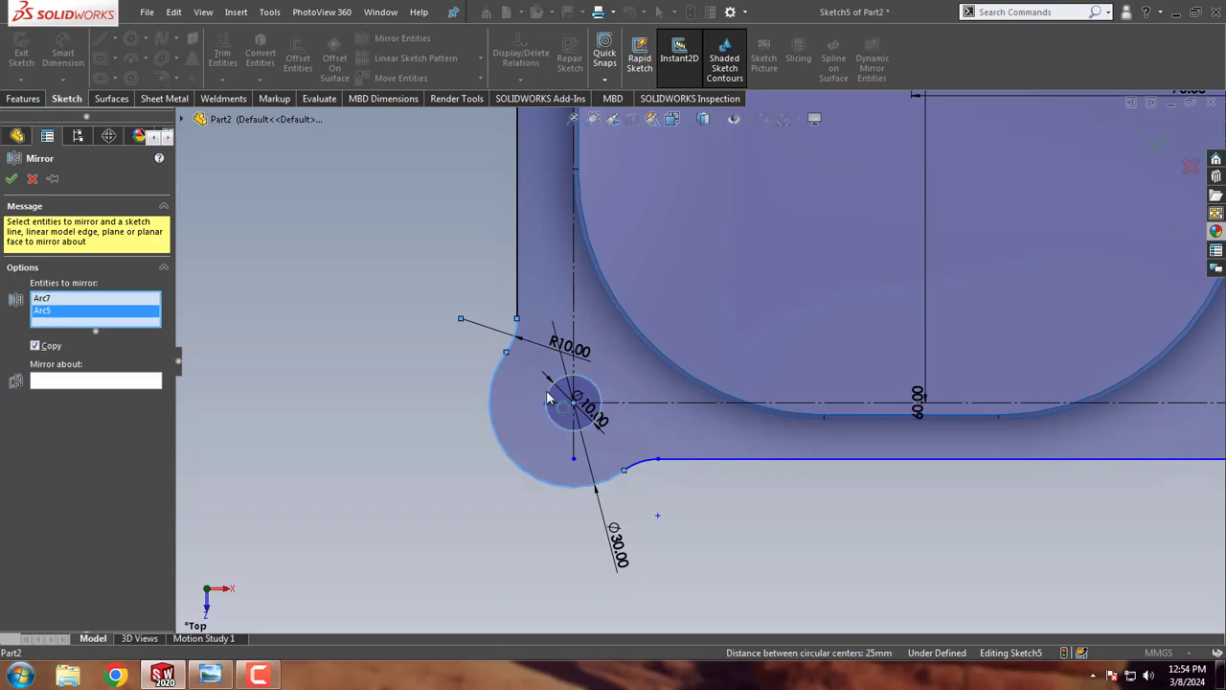
pyautogui.click(640, 464)
pyautogui.click(81, 407)
pyautogui.scroll(3, 534, 562)
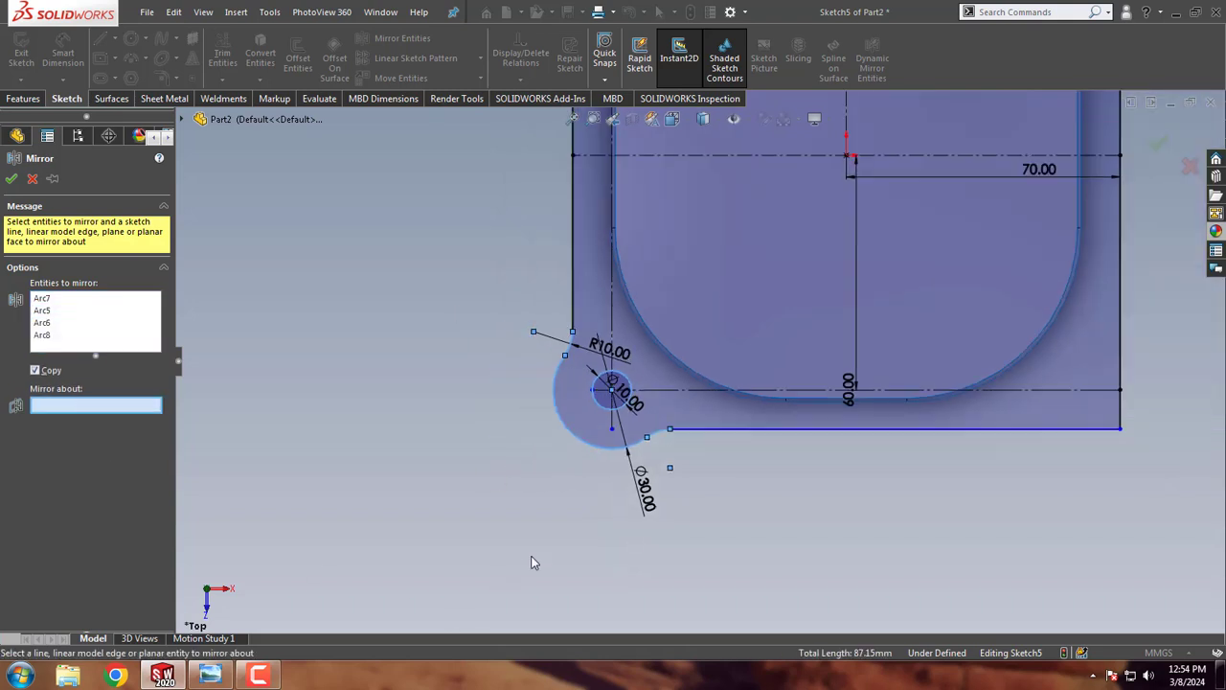
pyautogui.scroll(2, 752, 304)
pyautogui.click(748, 217)
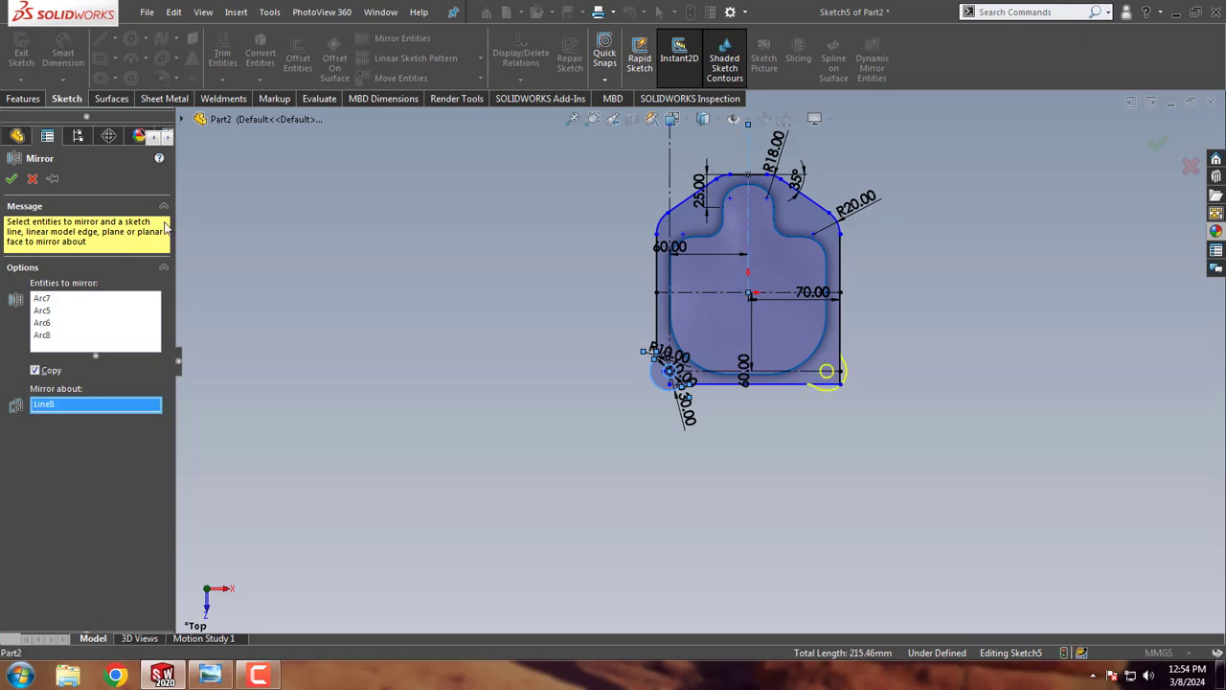
pyautogui.click(10, 178)
# Step: Power Trim the leftover lines at the bottom-right lug and compare with the reference drawing
pyautogui.click(222, 53)
pyautogui.scroll(-2, 718, 335)
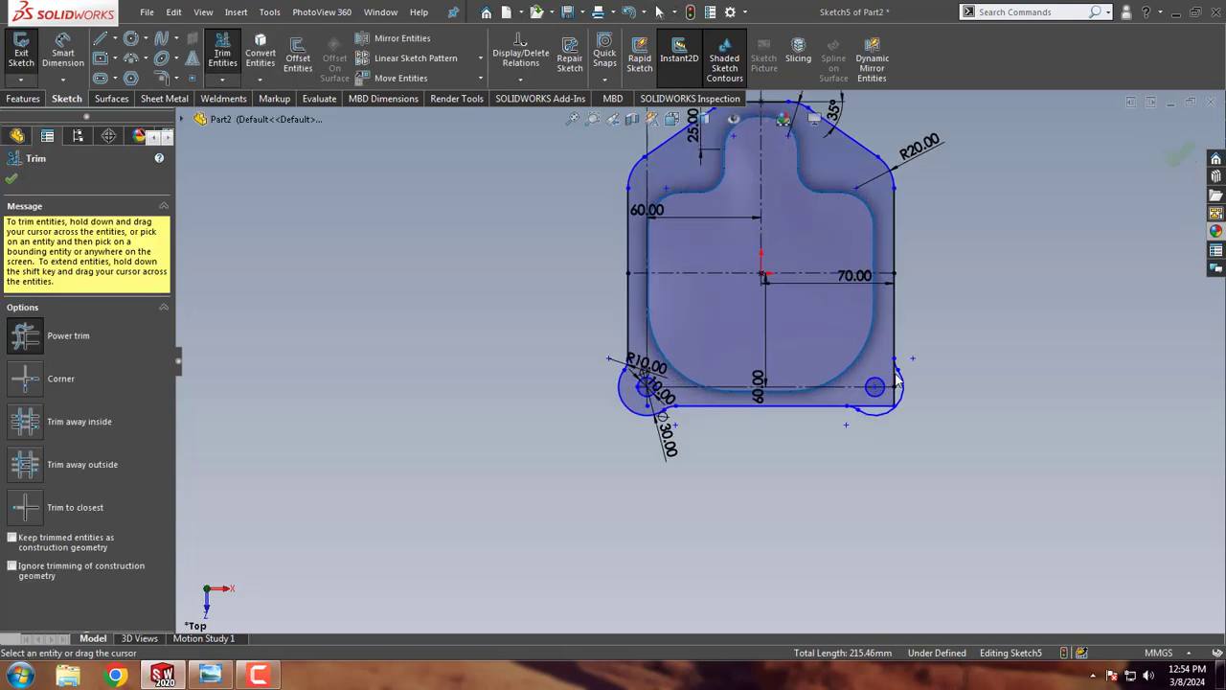
pyautogui.scroll(-3, 897, 379)
pyautogui.scroll(-2, 791, 405)
pyautogui.moveTo(686, 436)
pyautogui.mouseDown()
pyautogui.moveTo(698, 450)
pyautogui.moveTo(807, 402)
pyautogui.mouseUp()
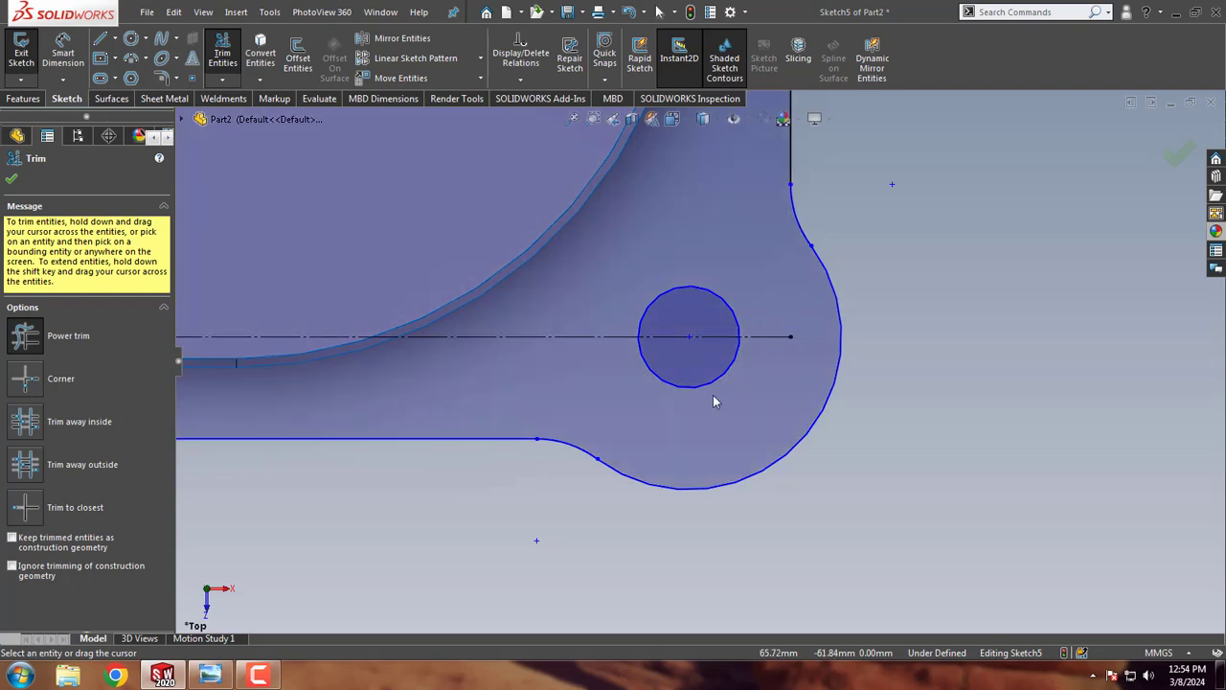
pyautogui.scroll(2, 907, 471)
pyautogui.scroll(4, 907, 472)
pyautogui.scroll(1, 677, 354)
pyautogui.scroll(-2, 383, 355)
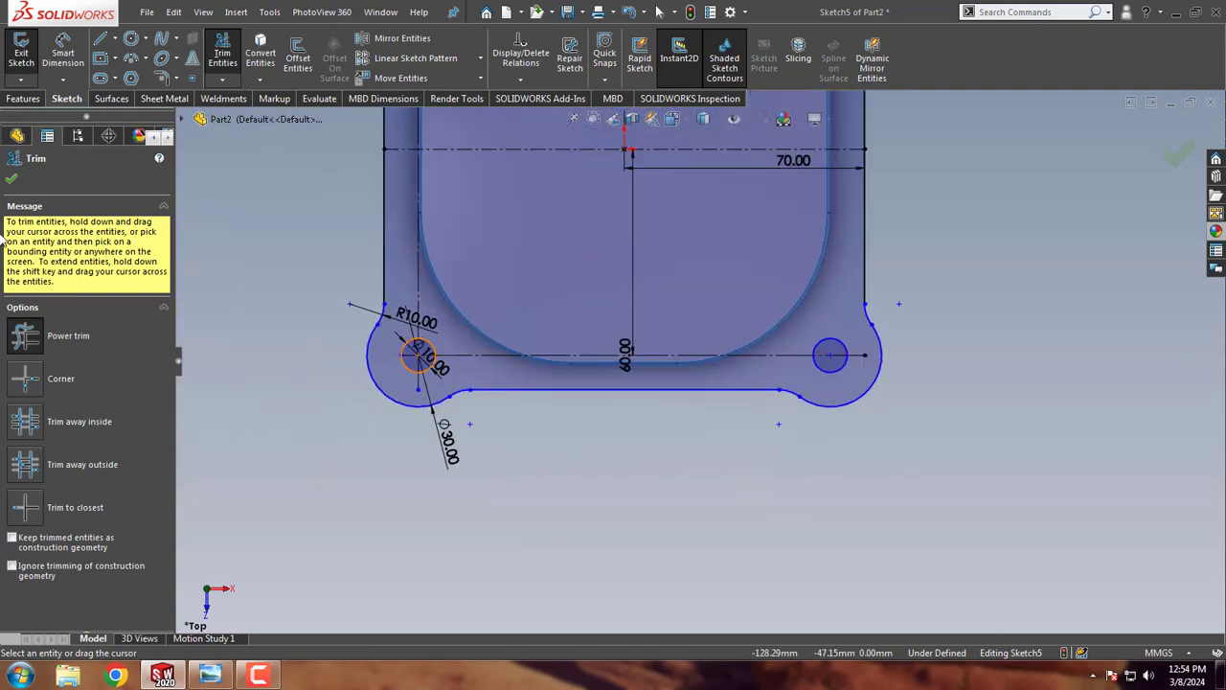
pyautogui.click(11, 178)
pyautogui.scroll(2, 653, 550)
pyautogui.scroll(1, 653, 551)
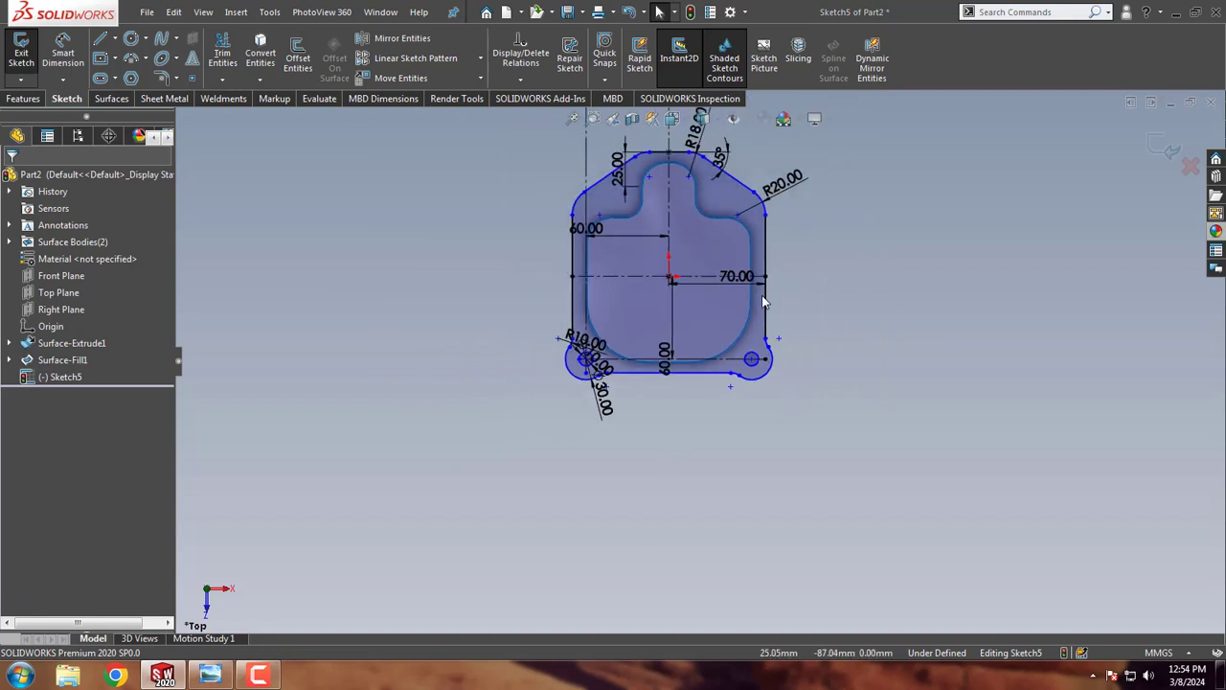
pyautogui.scroll(-2, 880, 185)
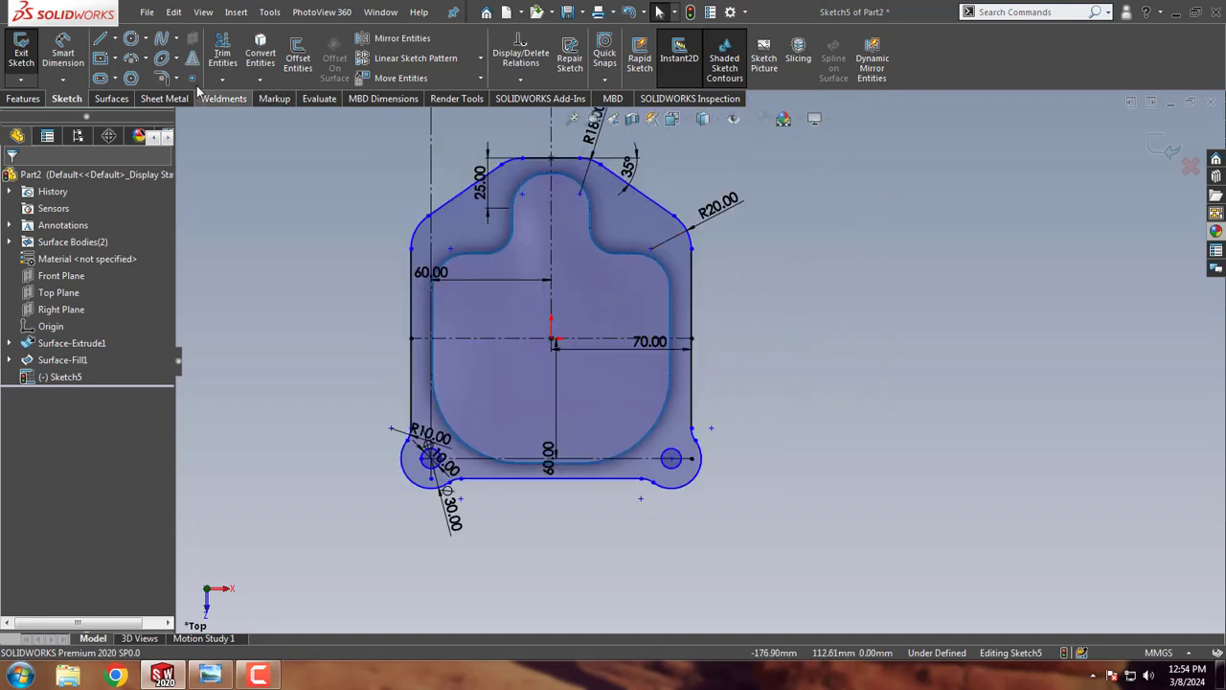
pyautogui.click(212, 679)
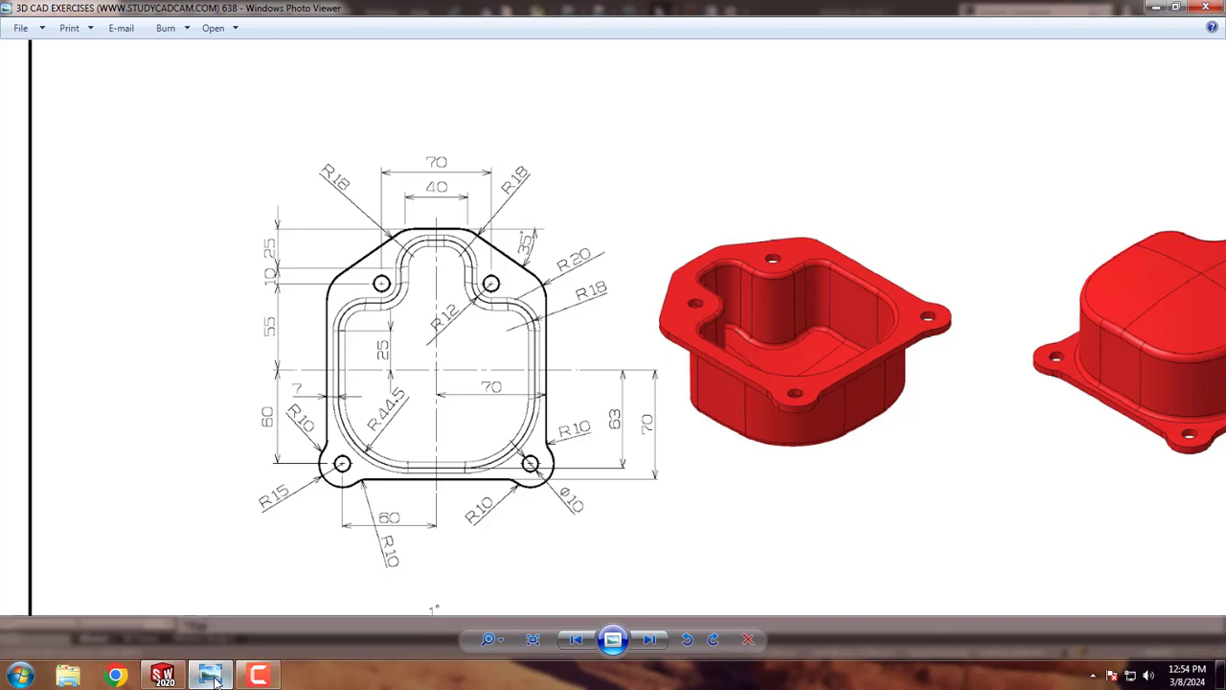
pyautogui.click(212, 678)
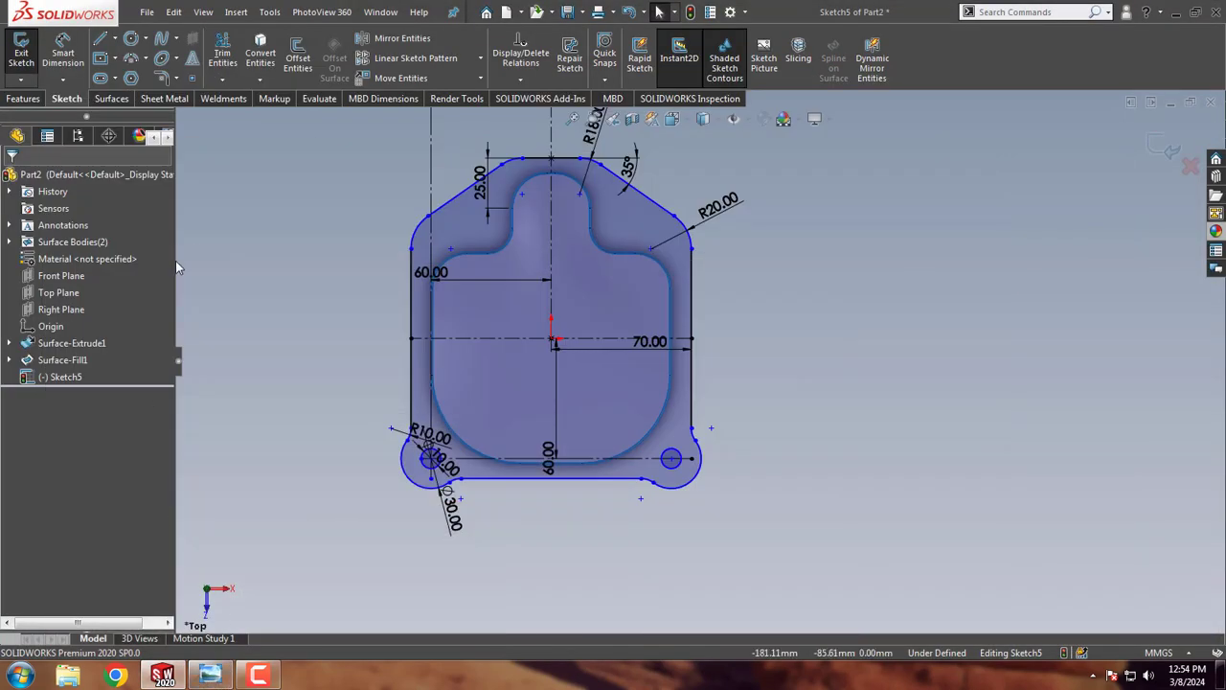
# Step: Convert Sketch1's inner loop from Surface-Extrude1 into Sketch5 and exit the sketch
pyautogui.click(255, 61)
pyautogui.click(182, 118)
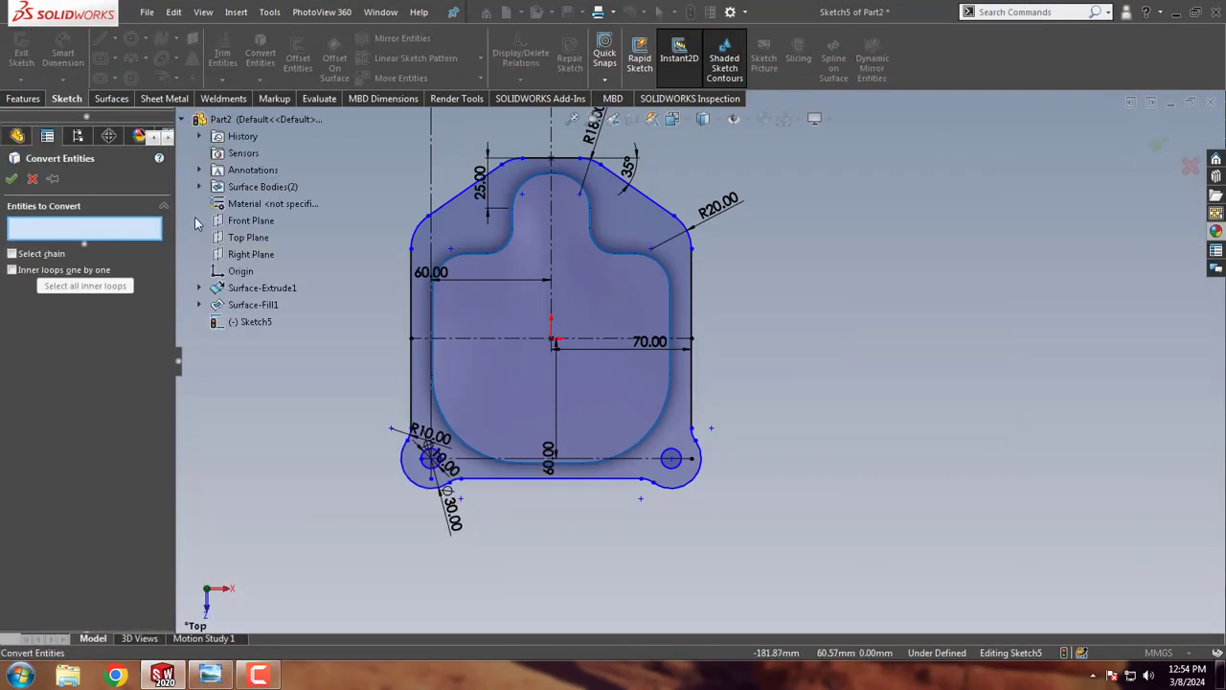
pyautogui.click(199, 287)
pyautogui.click(264, 304)
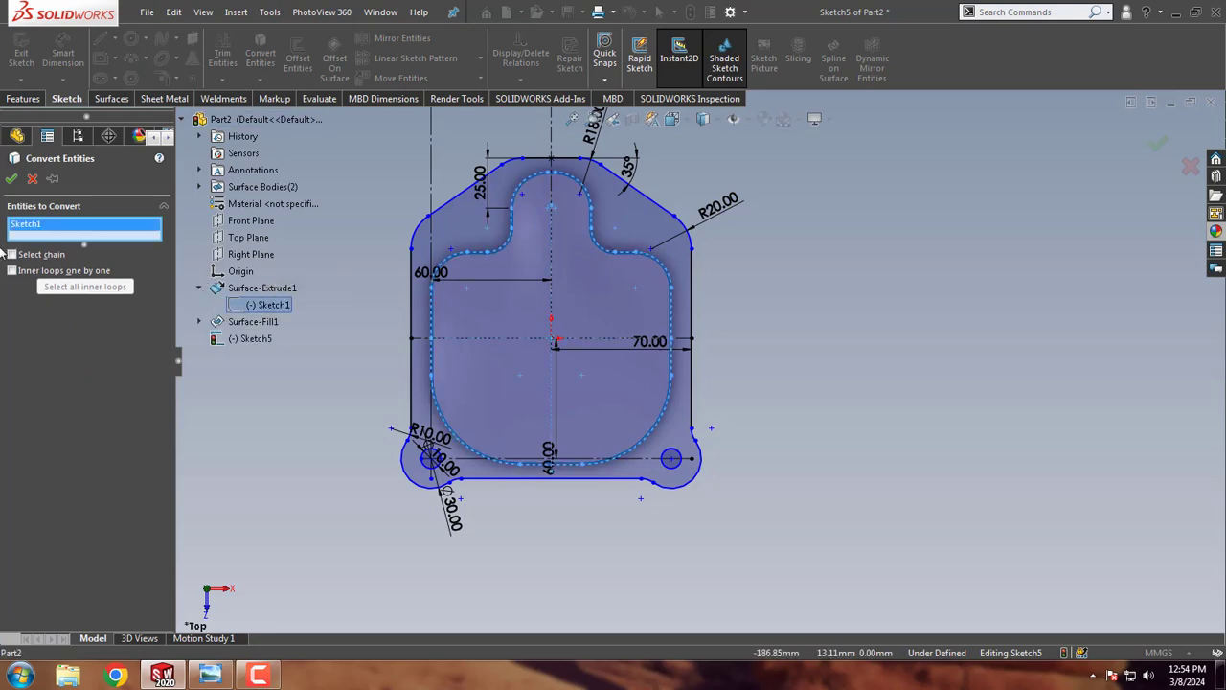
pyautogui.click(12, 179)
pyautogui.moveTo(259, 483)
pyautogui.mouseDown(button='middle')
pyautogui.moveTo(405, 411)
pyautogui.moveTo(325, 506)
pyautogui.moveTo(364, 520)
pyautogui.mouseUp(button='middle')
pyautogui.click(1156, 146)
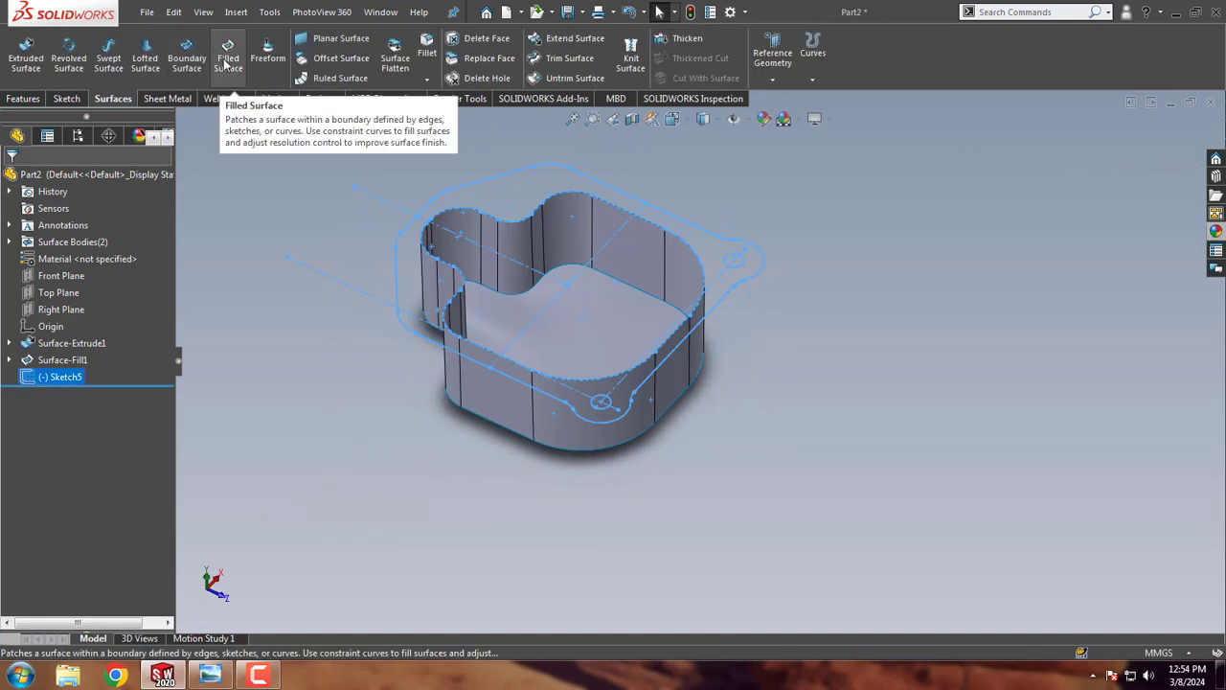
# Step: Create a planar flange surface bounded by Sketch5
pyautogui.click(330, 40)
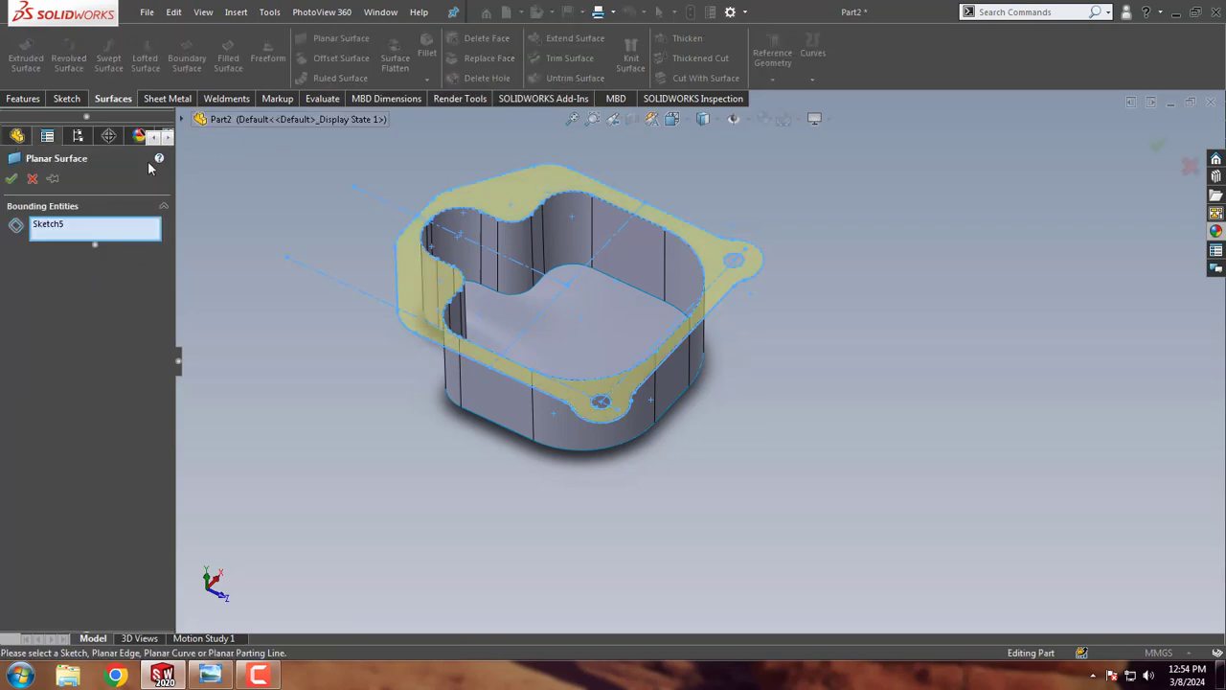
pyautogui.click(12, 179)
pyautogui.moveTo(330, 188)
pyautogui.mouseDown(button='middle')
pyautogui.moveTo(367, 361)
pyautogui.moveTo(476, 476)
pyautogui.moveTo(296, 559)
pyautogui.moveTo(370, 585)
pyautogui.moveTo(350, 459)
pyautogui.moveTo(386, 537)
pyautogui.mouseUp(button='middle')
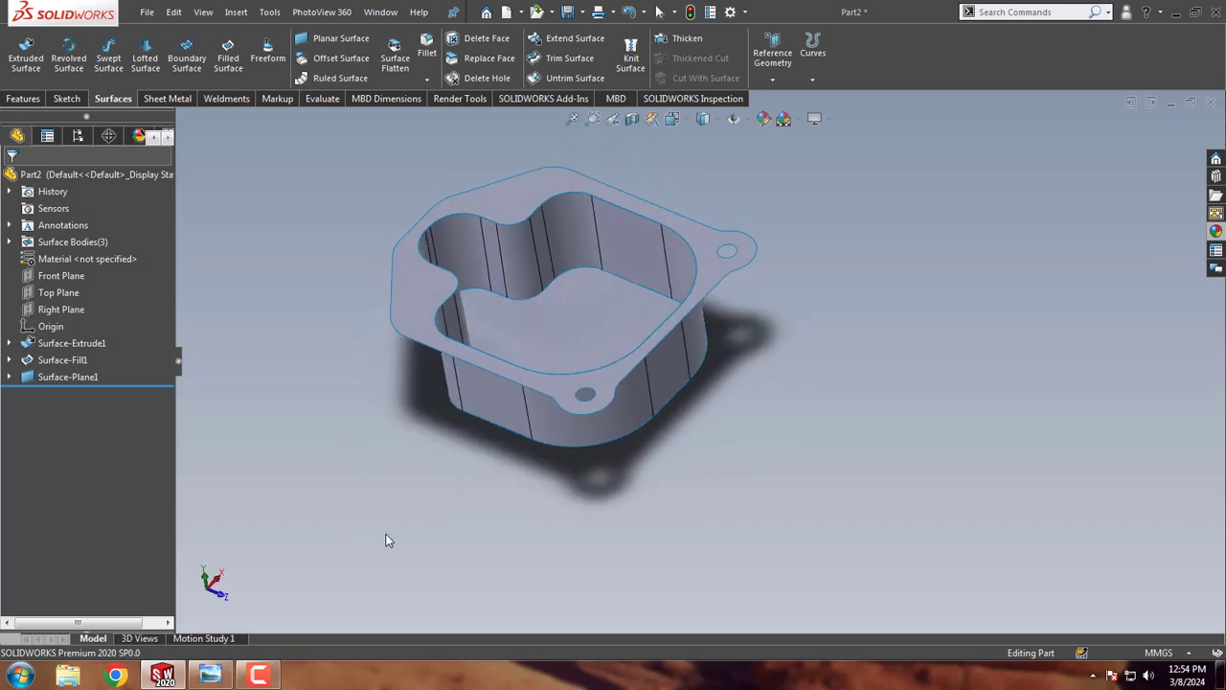
# Step: Knit the flat flange, curved bottom fill and drafted wall into Surface-Knit1
pyautogui.click(629, 69)
pyautogui.scroll(3, 745, 396)
pyautogui.moveTo(419, 214); pyautogui.dragTo(894, 582)
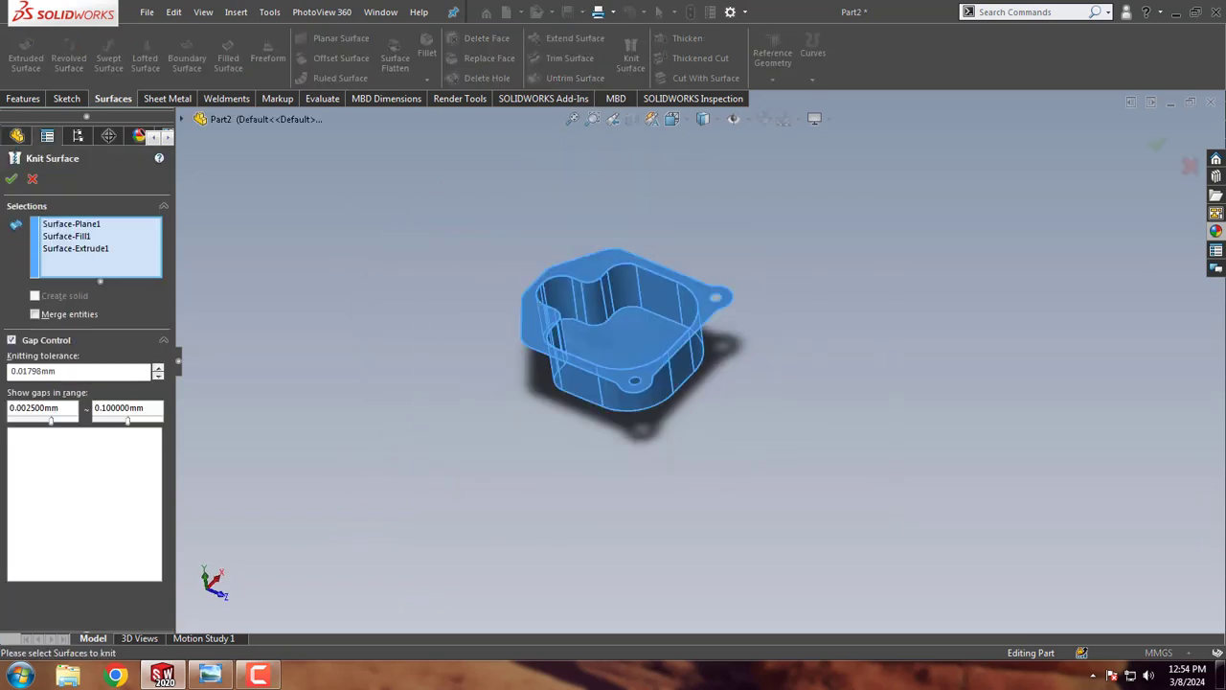
pyautogui.click(11, 180)
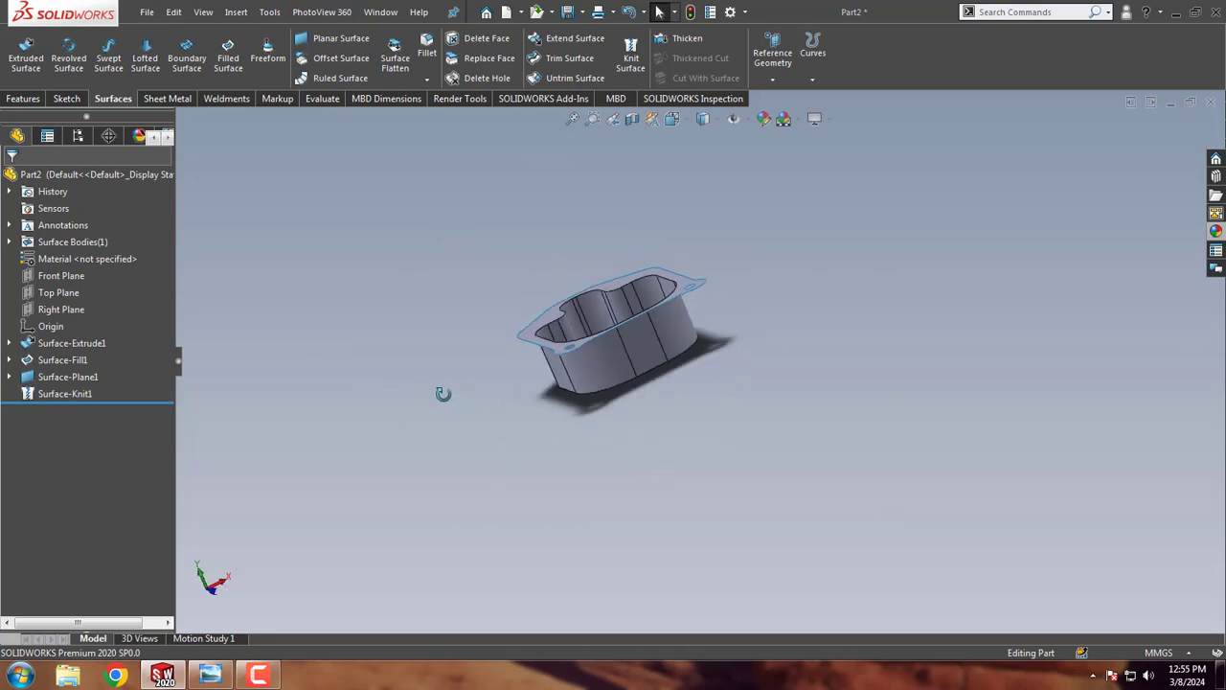
pyautogui.moveTo(508, 436); pyautogui.dragTo(687, 239, button='middle')
pyautogui.scroll(3, 687, 240)
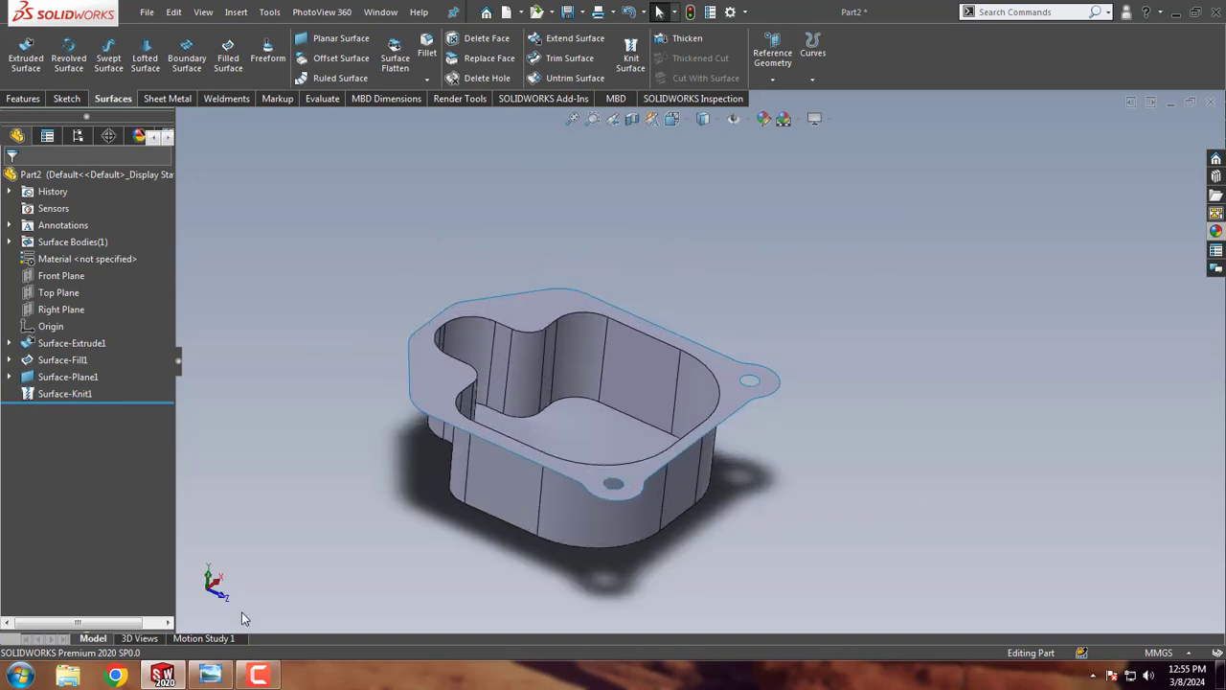
# Step: Pan the reference drawing to the side section views, then minimize it
pyautogui.click(211, 675)
pyautogui.moveTo(390, 590); pyautogui.dragTo(538, 141)
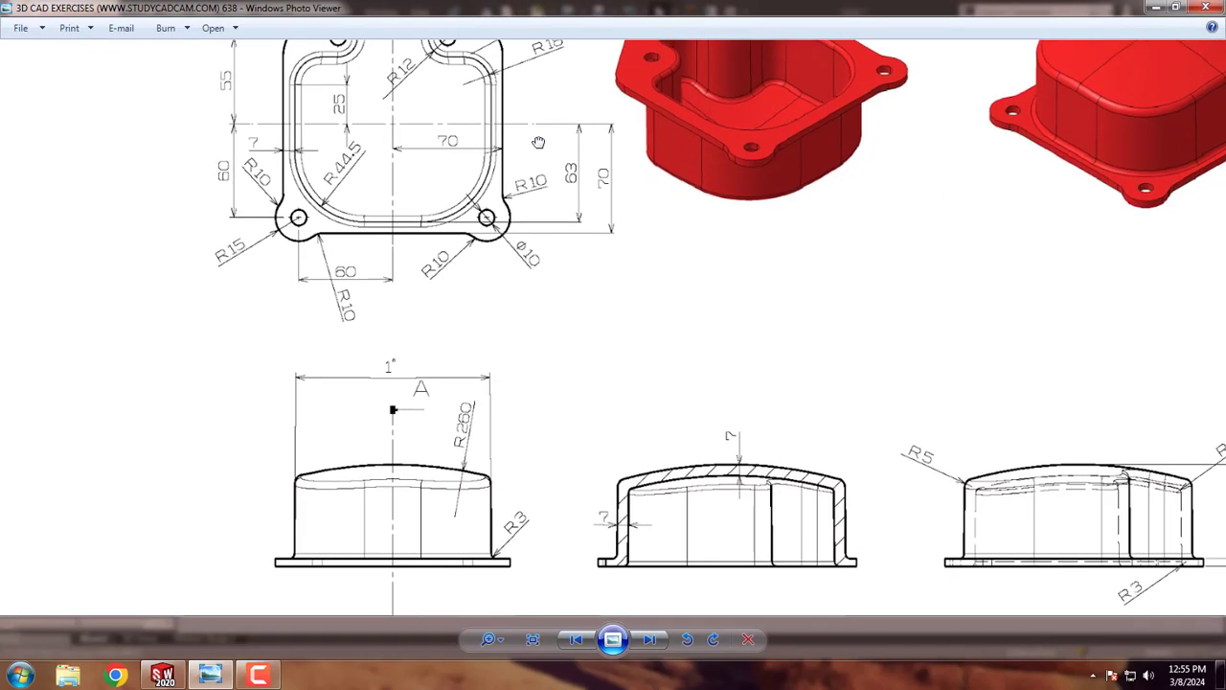
pyautogui.click(1156, 8)
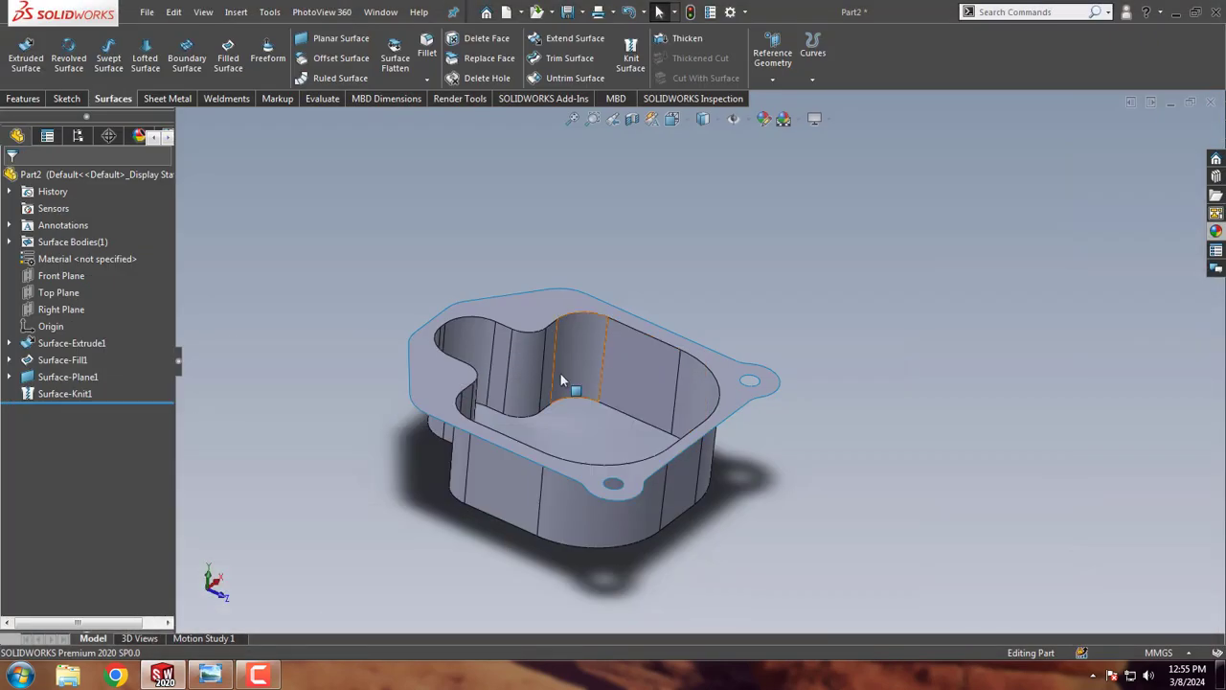
# Step: Thicken Surface-Knit1 into a 3.50 mm solid shell
pyautogui.click(675, 40)
pyautogui.write('3.5')
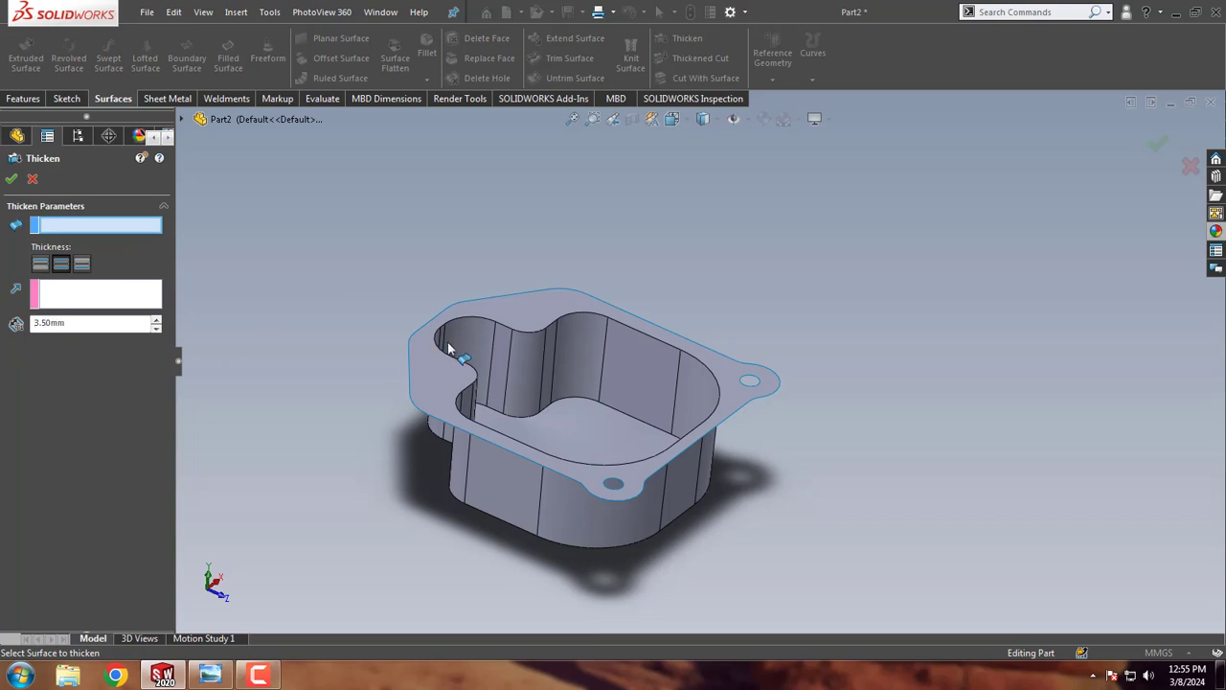
pyautogui.click(449, 348)
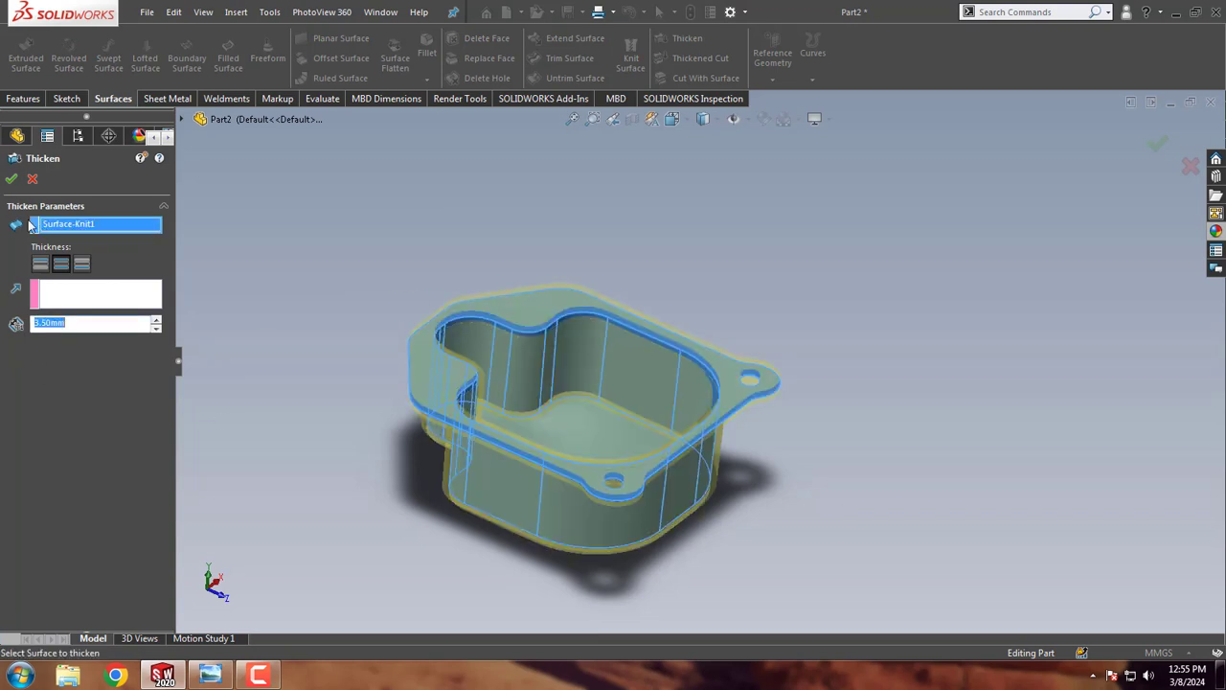
pyautogui.click(11, 179)
pyautogui.moveTo(287, 299)
pyautogui.mouseDown(button='middle')
pyautogui.moveTo(274, 268)
pyautogui.moveTo(302, 230)
pyautogui.mouseUp(button='middle')
# Step: Round the bottom outline edge with a 5 mm fillet
pyautogui.click(426, 48)
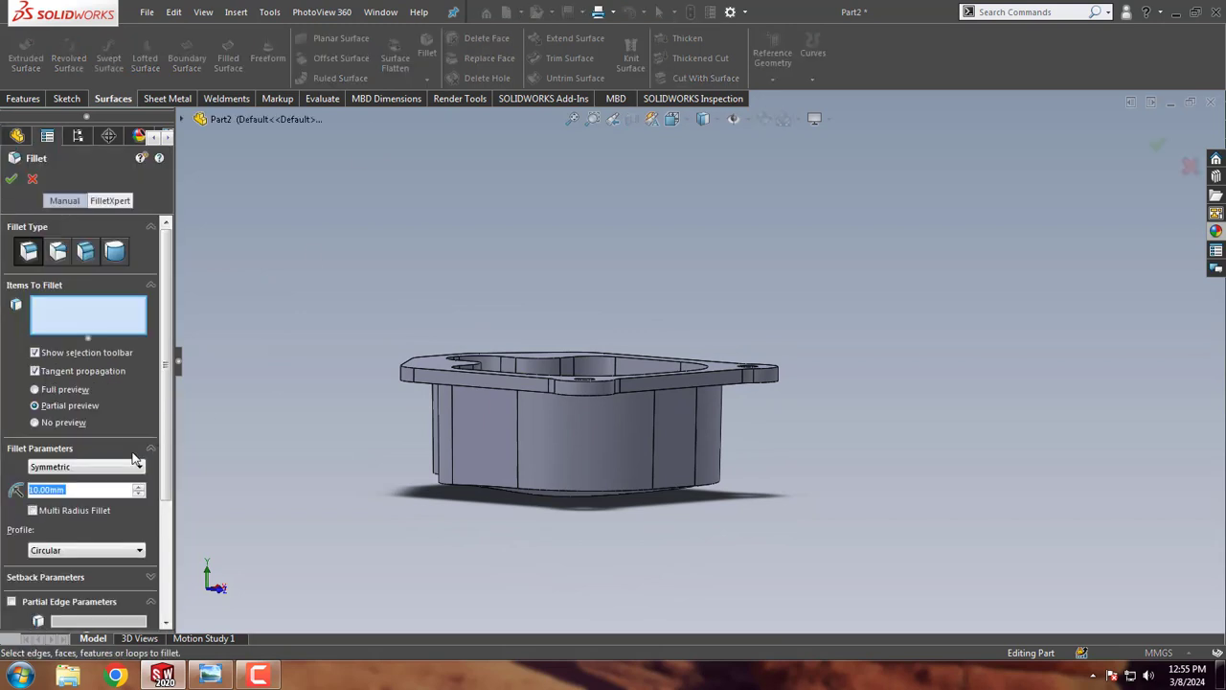
pyautogui.write('5')
pyautogui.press('Return')
pyautogui.moveTo(337, 492)
pyautogui.mouseDown(button='middle')
pyautogui.moveTo(336, 416)
pyautogui.moveTo(403, 454)
pyautogui.mouseUp(button='middle')
pyautogui.click(480, 438)
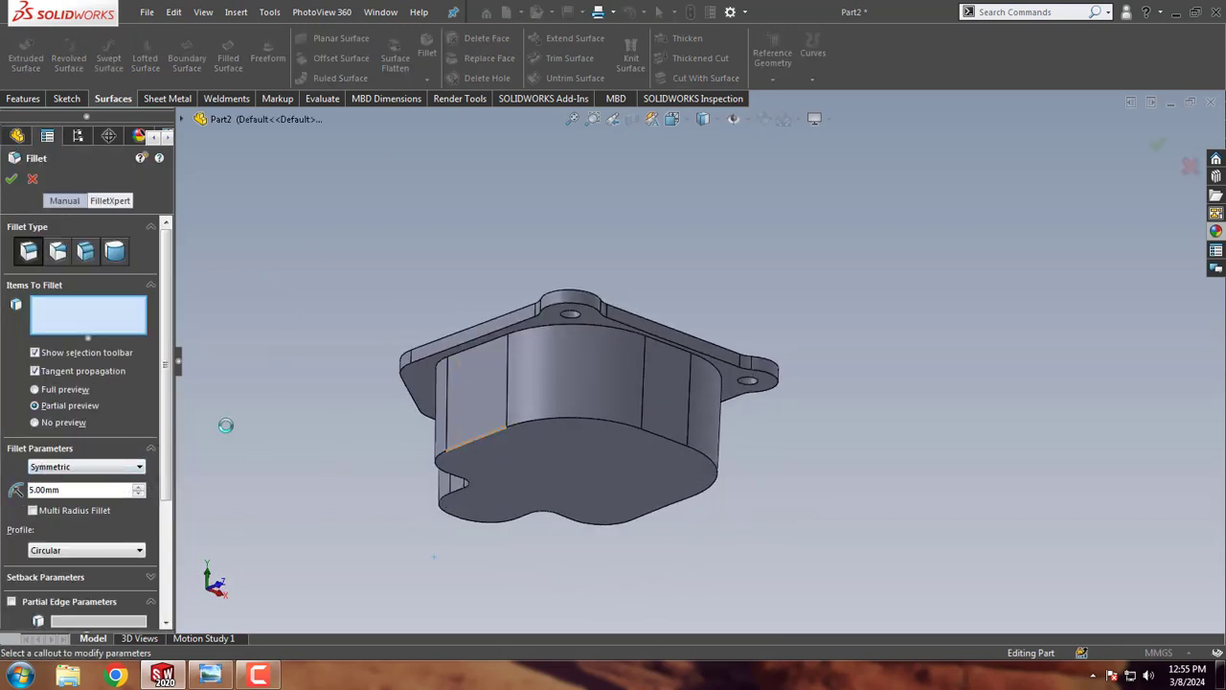
pyautogui.click(8, 179)
# Step: Add a second 5 mm fillet on the inner rim and top edges
pyautogui.click(427, 48)
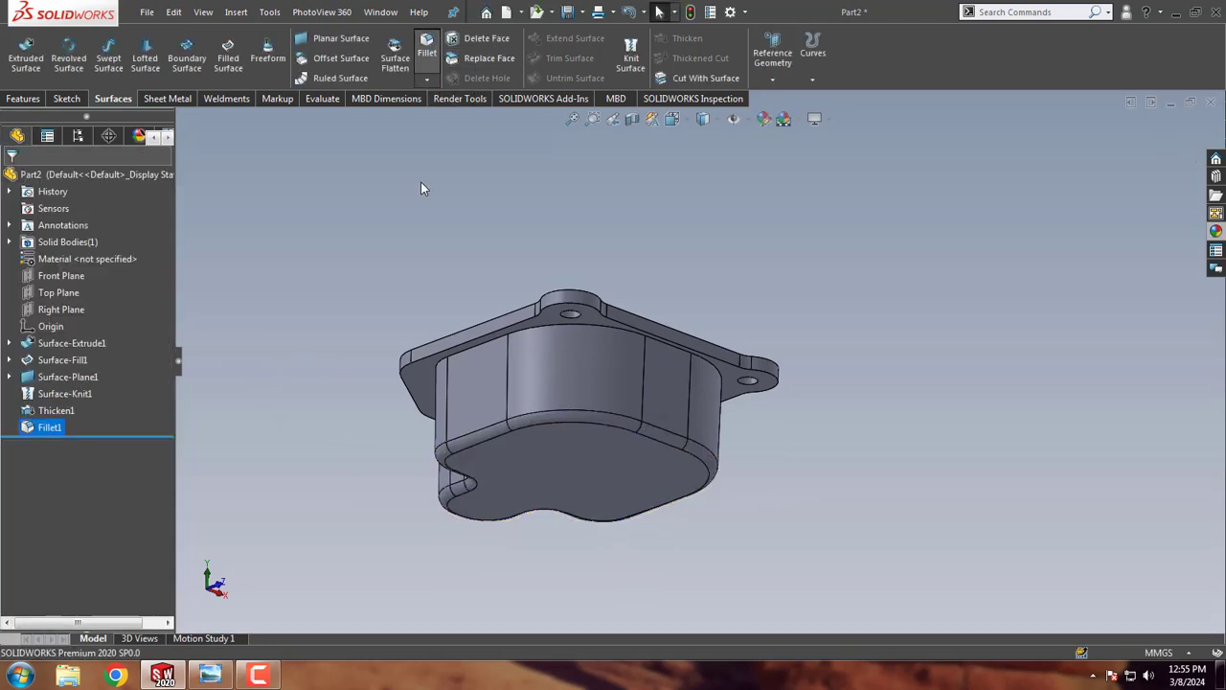
pyautogui.click(470, 350)
pyautogui.moveTo(398, 400); pyautogui.dragTo(606, 435, button='middle')
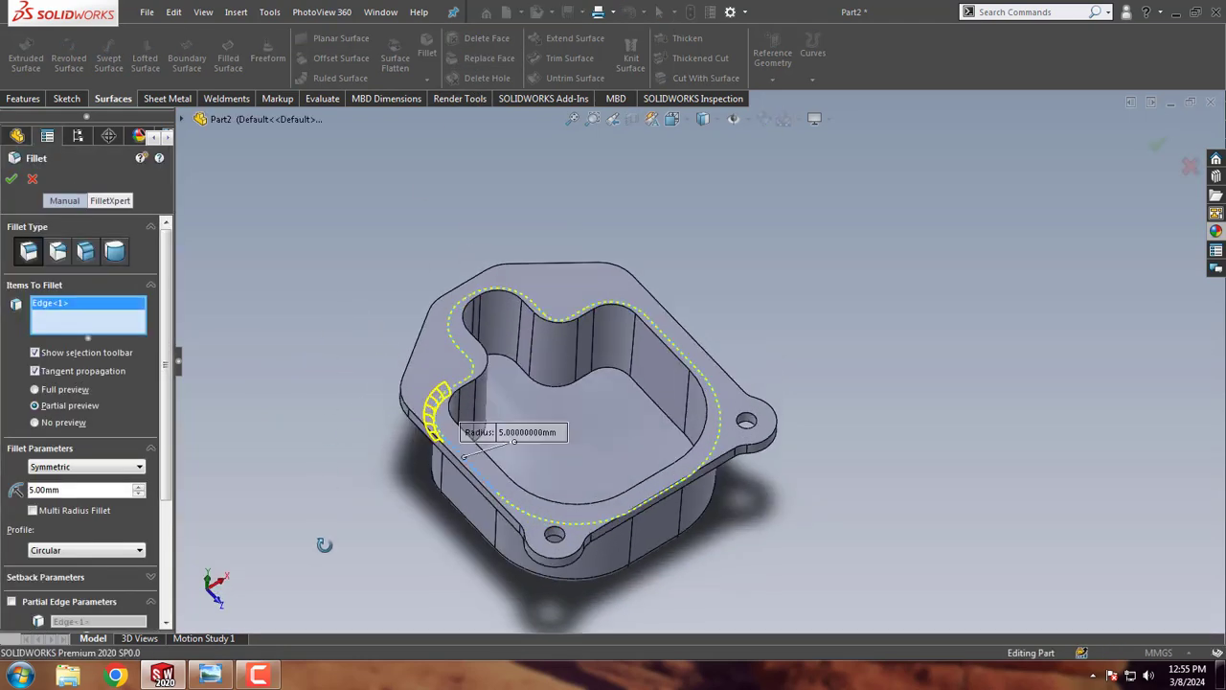
pyautogui.click(613, 355)
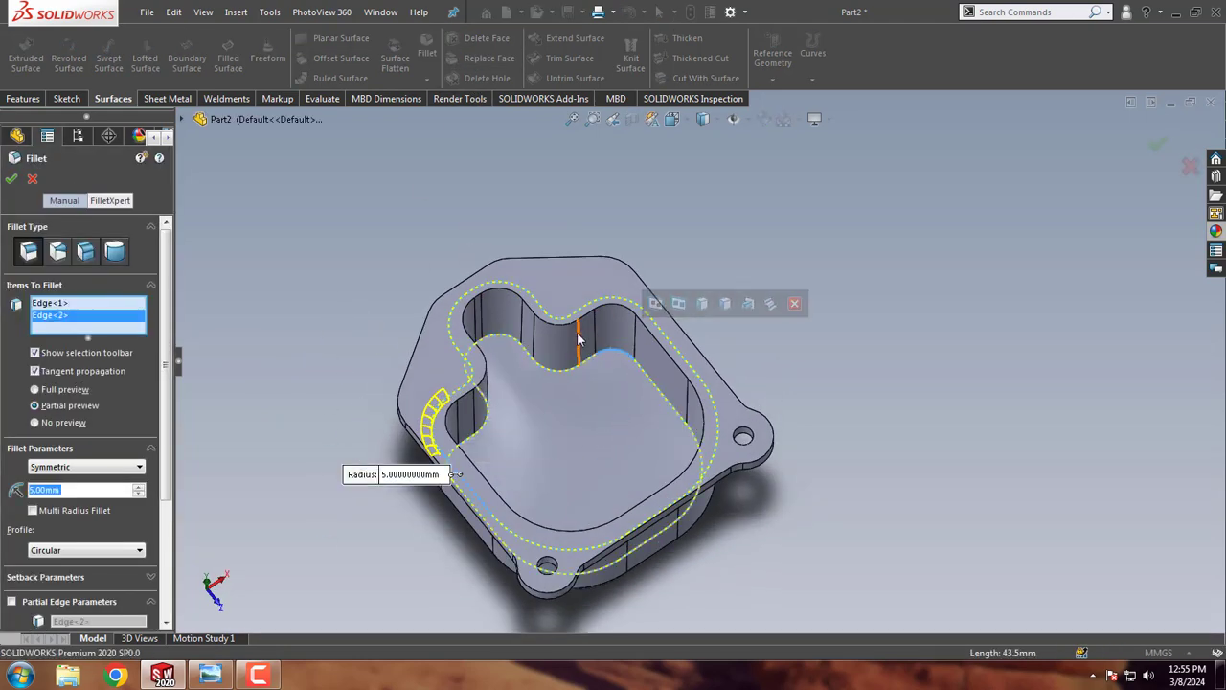
pyautogui.click(588, 321)
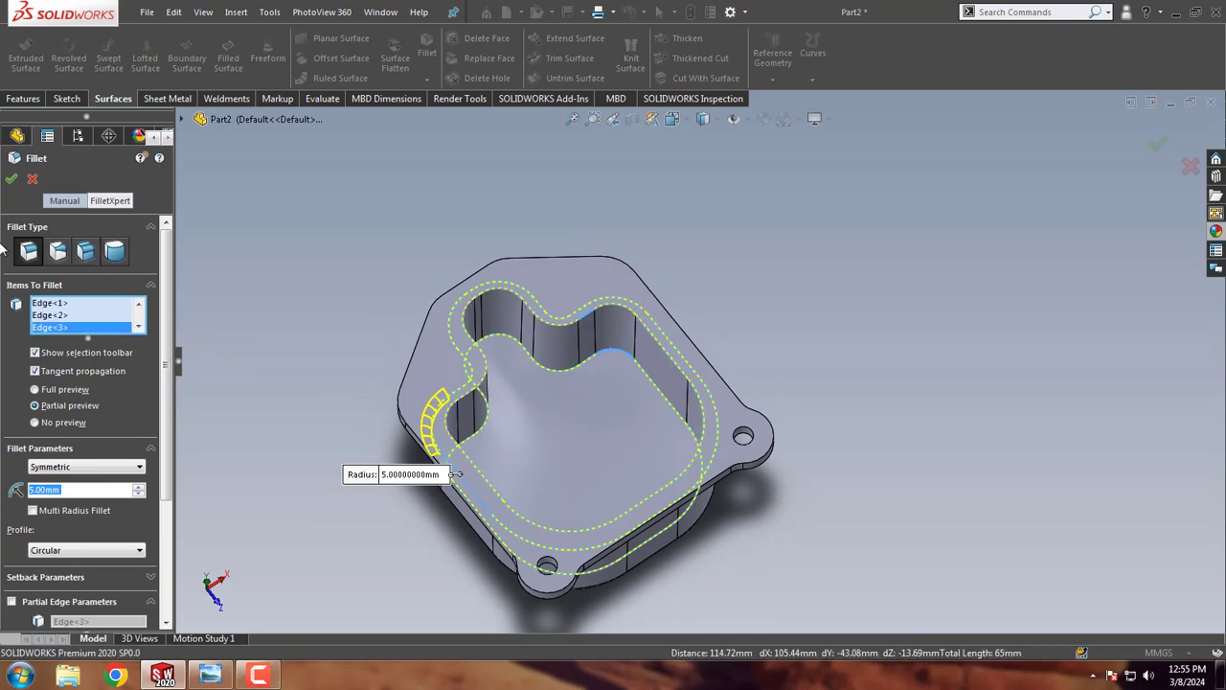
pyautogui.click(10, 179)
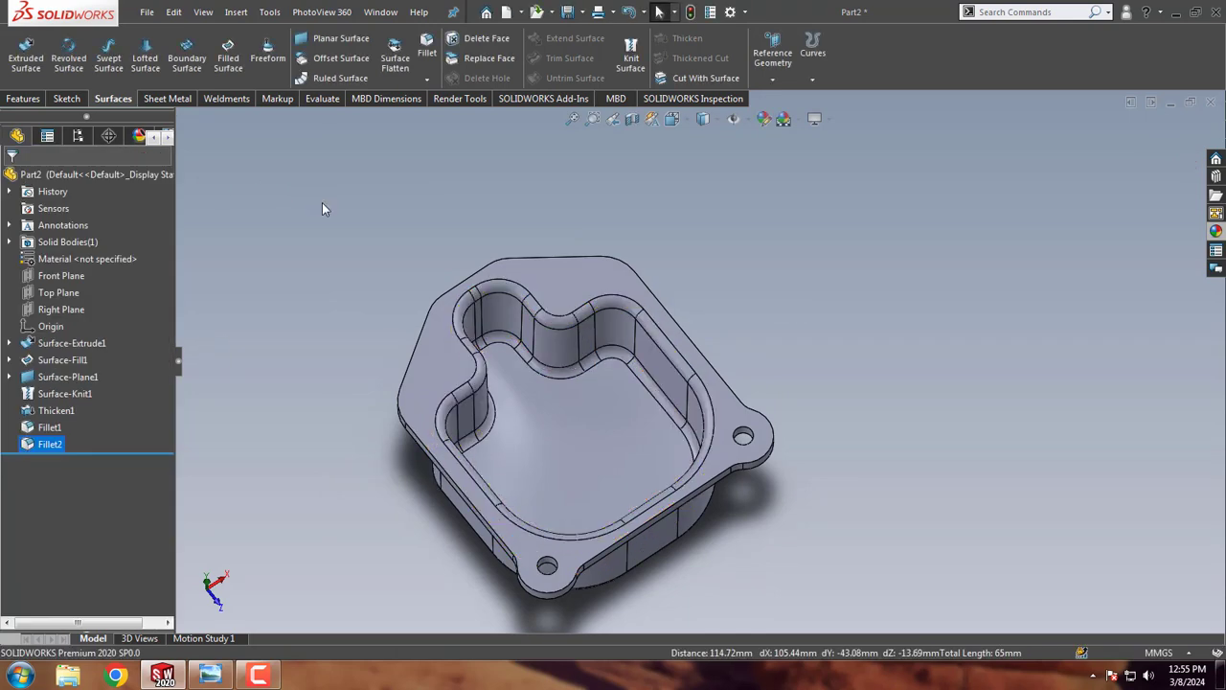
pyautogui.moveTo(328, 296); pyautogui.dragTo(342, 252, button='middle')
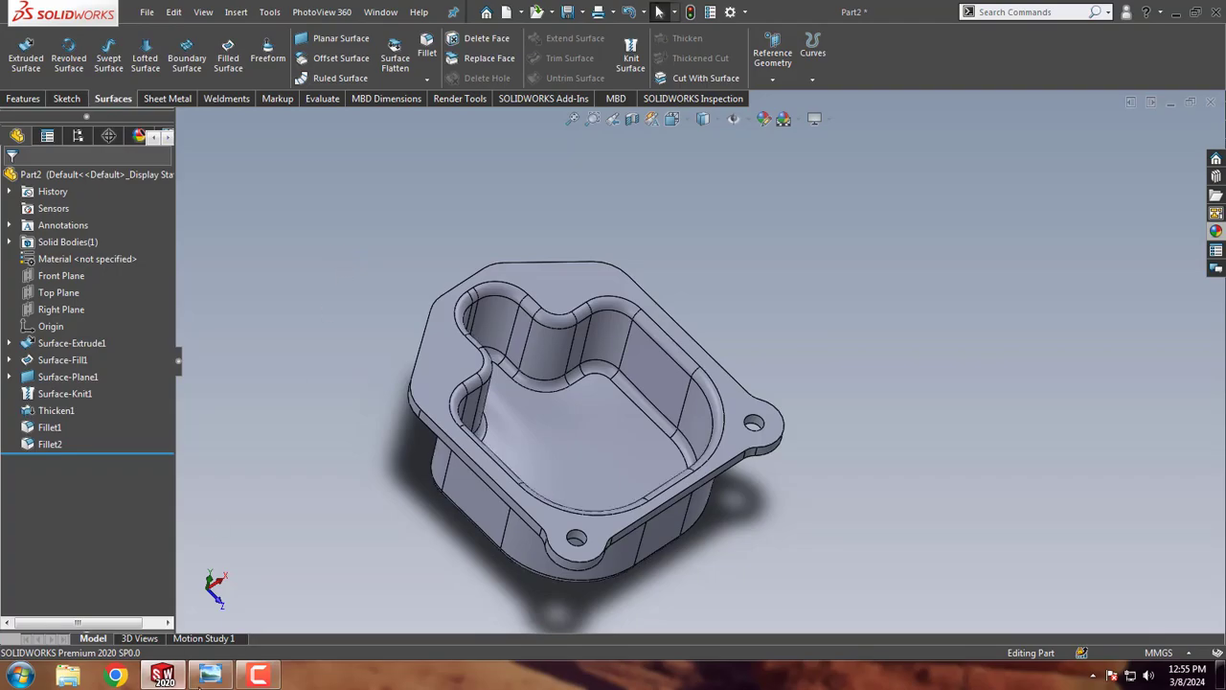
# Step: Check the plan view and red renders in the reference drawing, then close it
pyautogui.click(211, 676)
pyautogui.moveTo(652, 351); pyautogui.dragTo(607, 476)
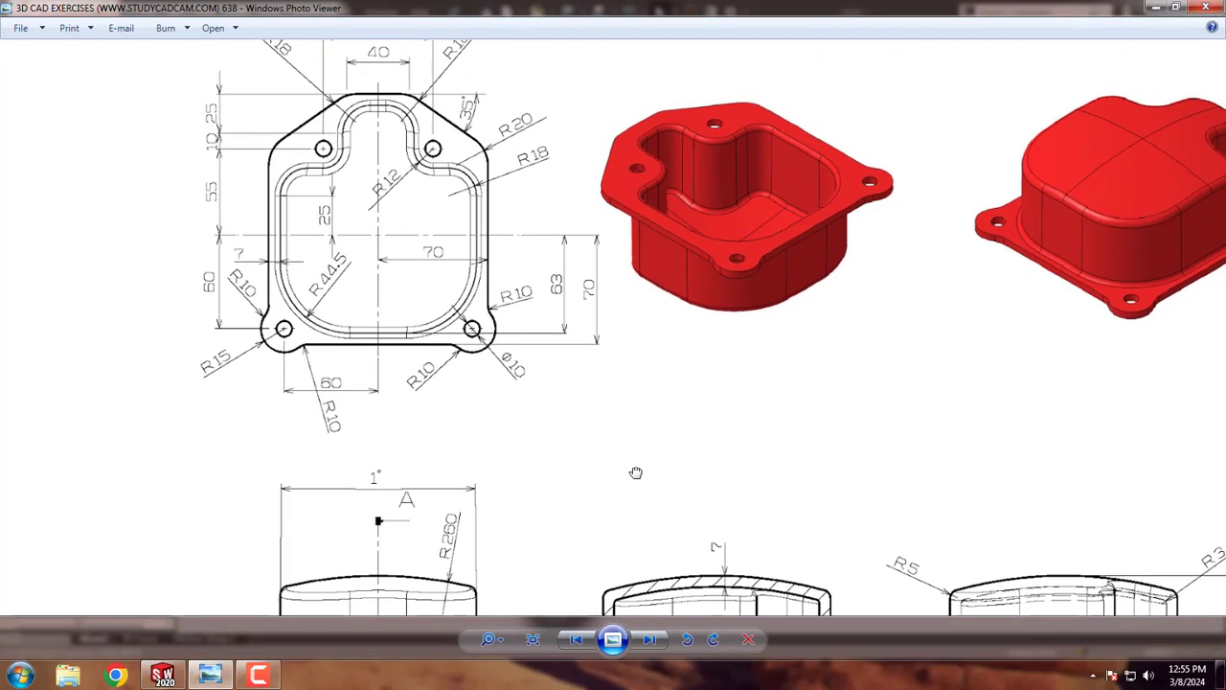
pyautogui.click(1201, 8)
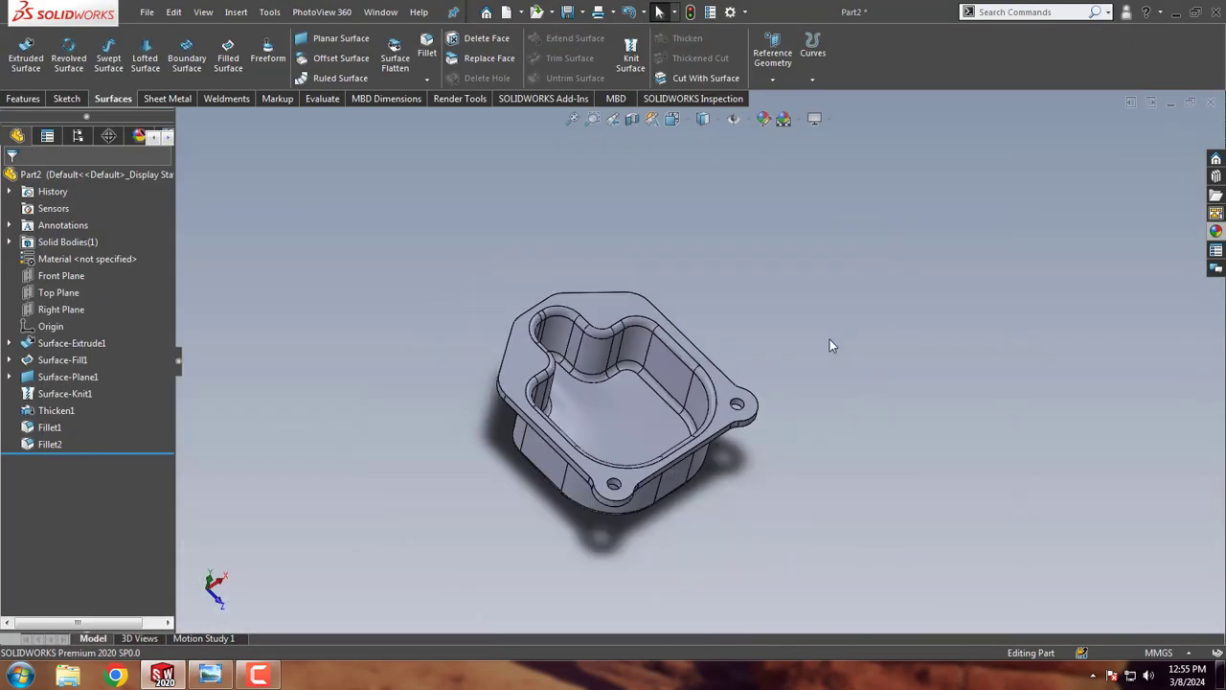
# Step: Apply a high gloss plastic appearance from the library to the whole part
pyautogui.moveTo(527, 451); pyautogui.dragTo(1044, 163, button='middle')
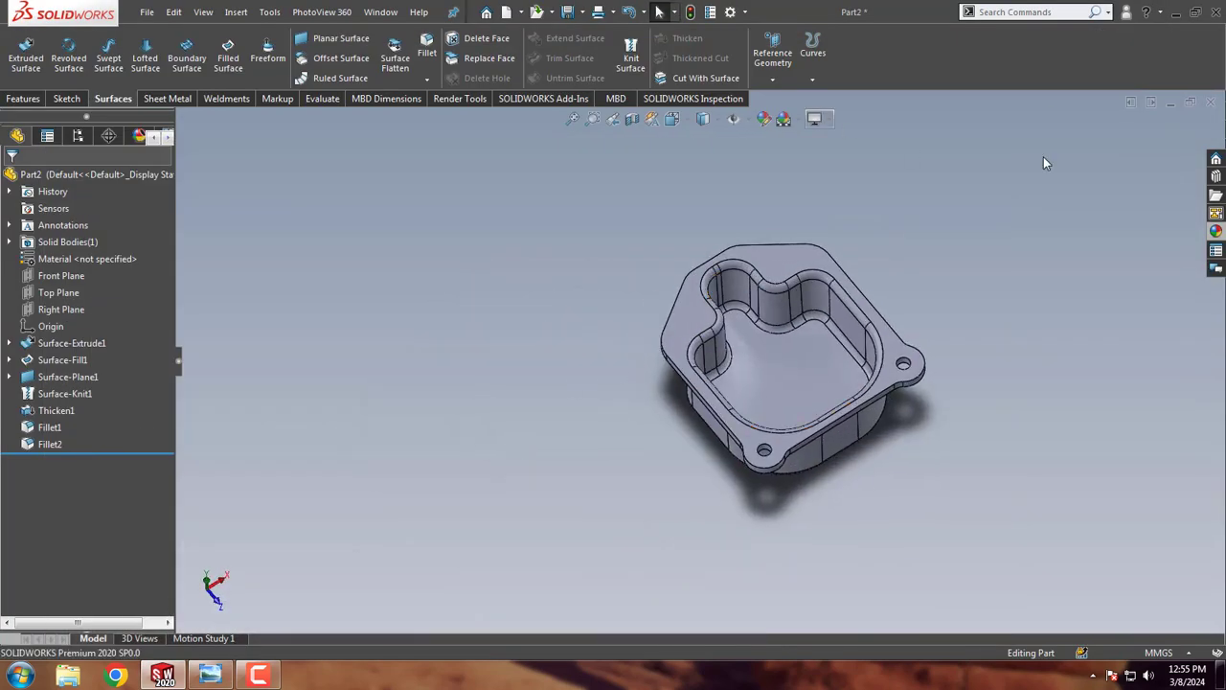
pyautogui.click(1216, 232)
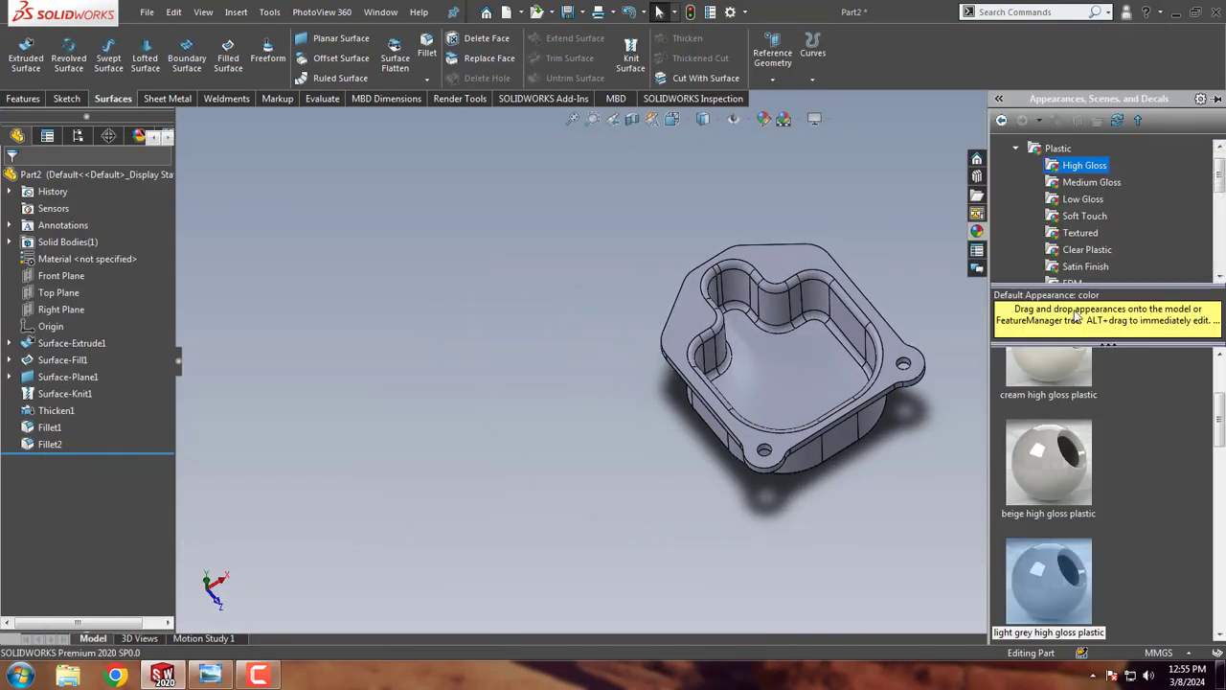
pyautogui.moveTo(1057, 365); pyautogui.dragTo(810, 368)
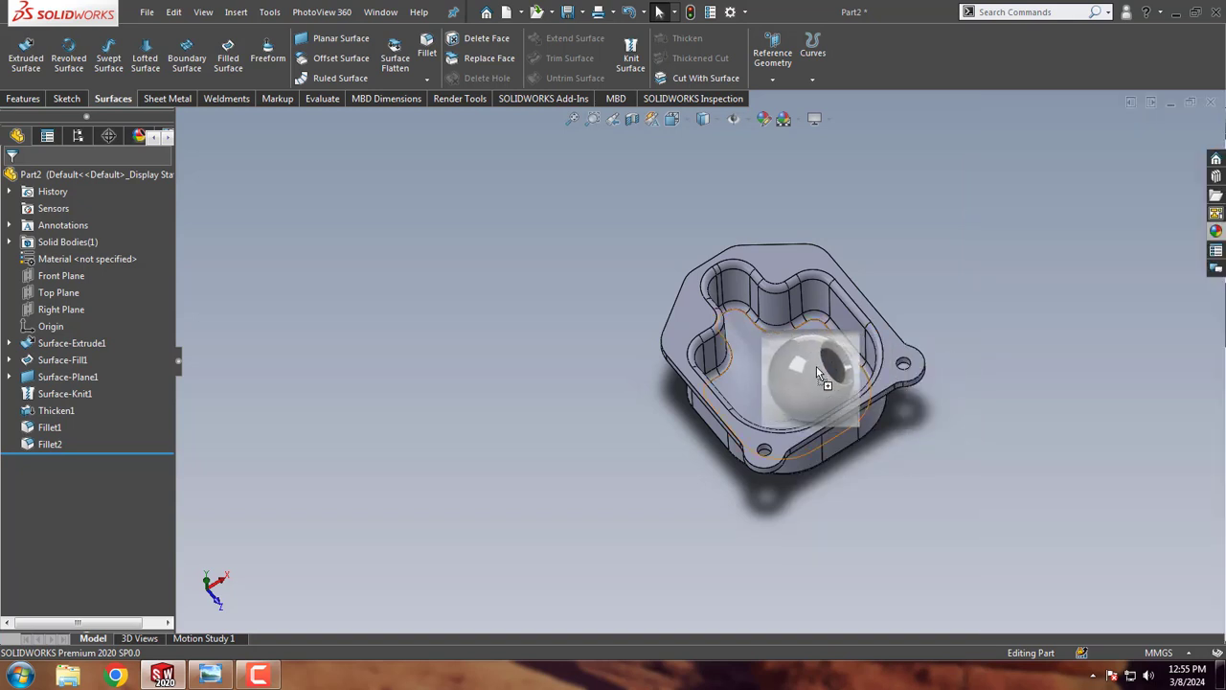
pyautogui.click(808, 365)
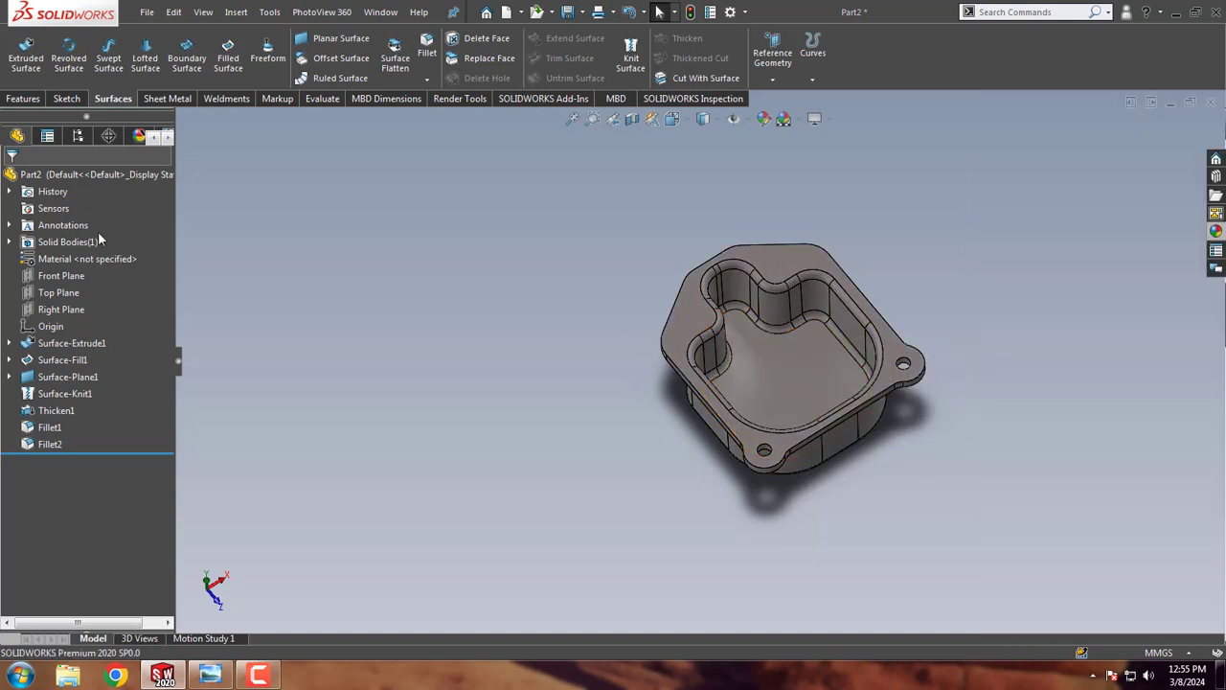
# Step: Change the part's beige high gloss plastic appearance colour to red
pyautogui.click(140, 135)
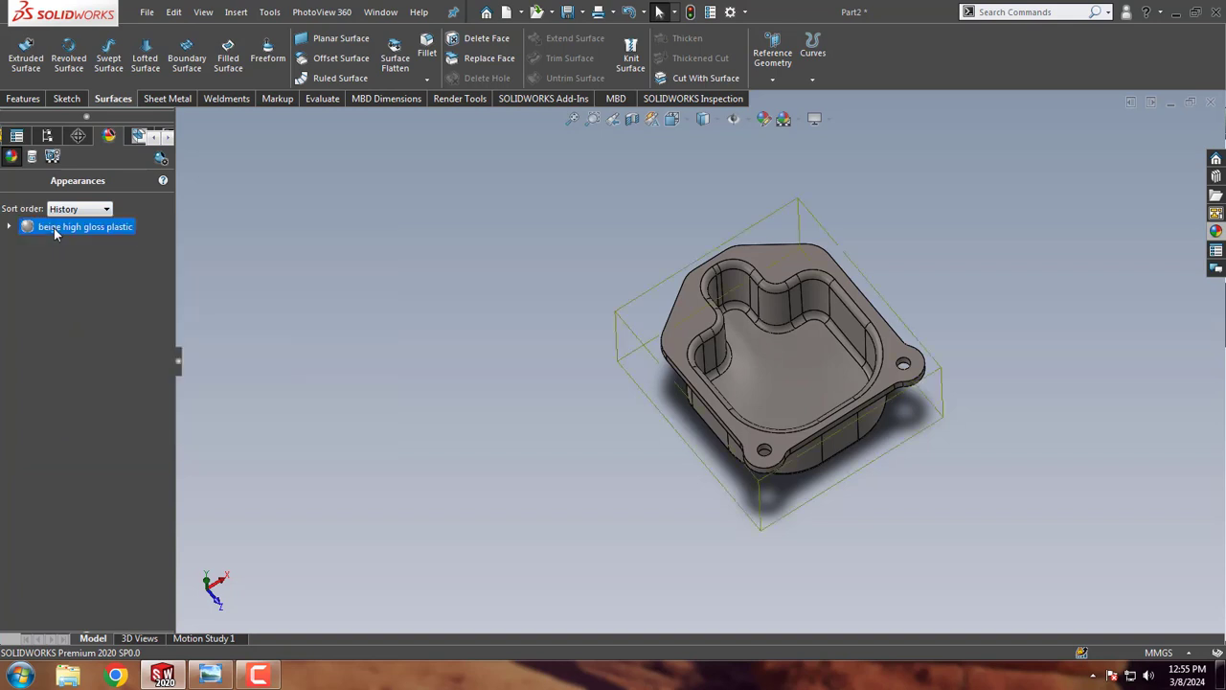
pyautogui.rightClick(54, 228)
pyautogui.click(84, 256)
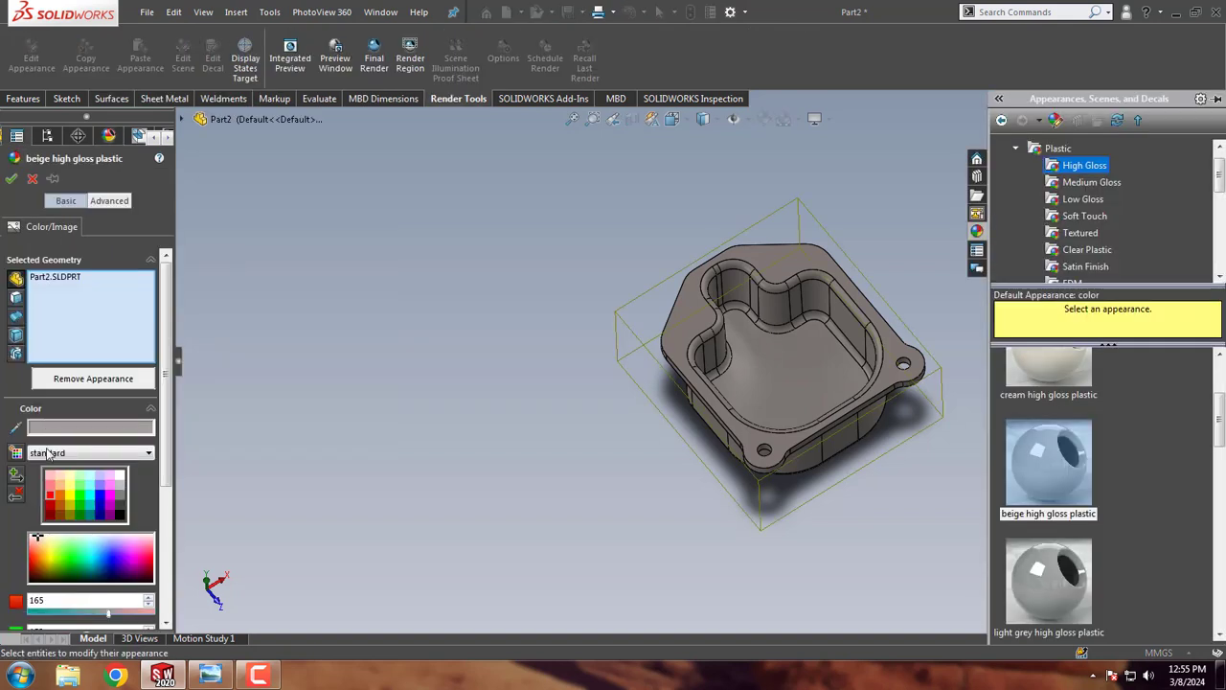
pyautogui.click(52, 495)
pyautogui.click(11, 178)
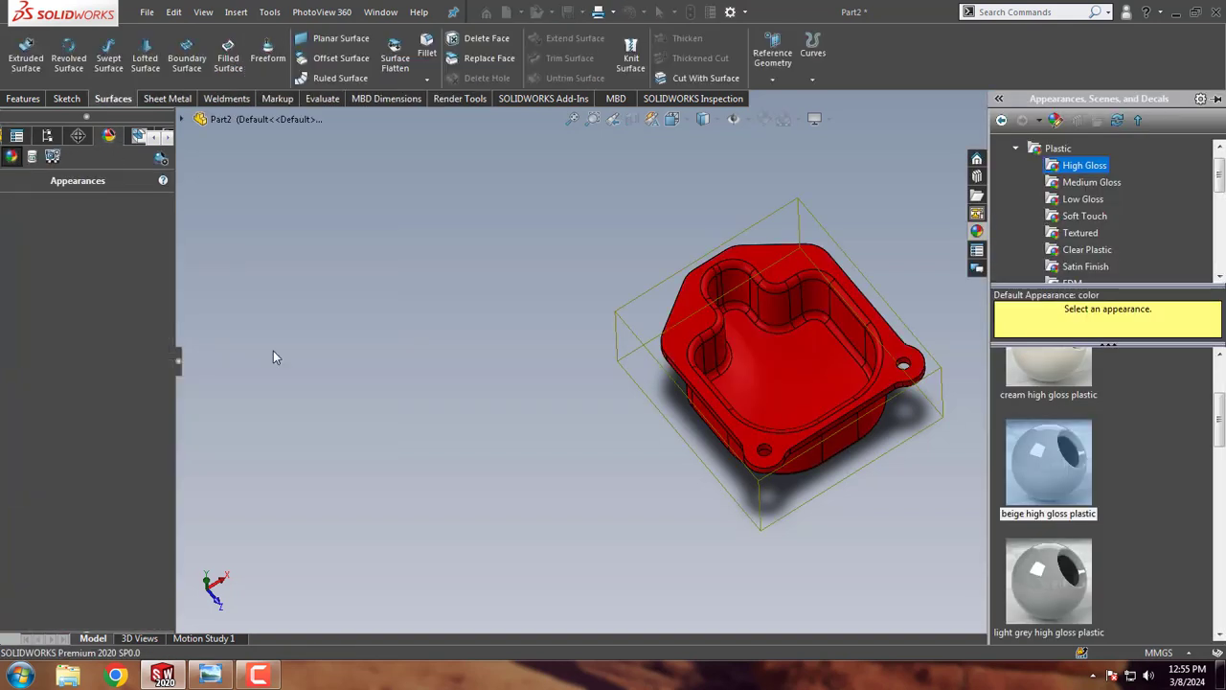
# Step: Fit the model to the view and start the Integrated Preview render
pyautogui.press('f')
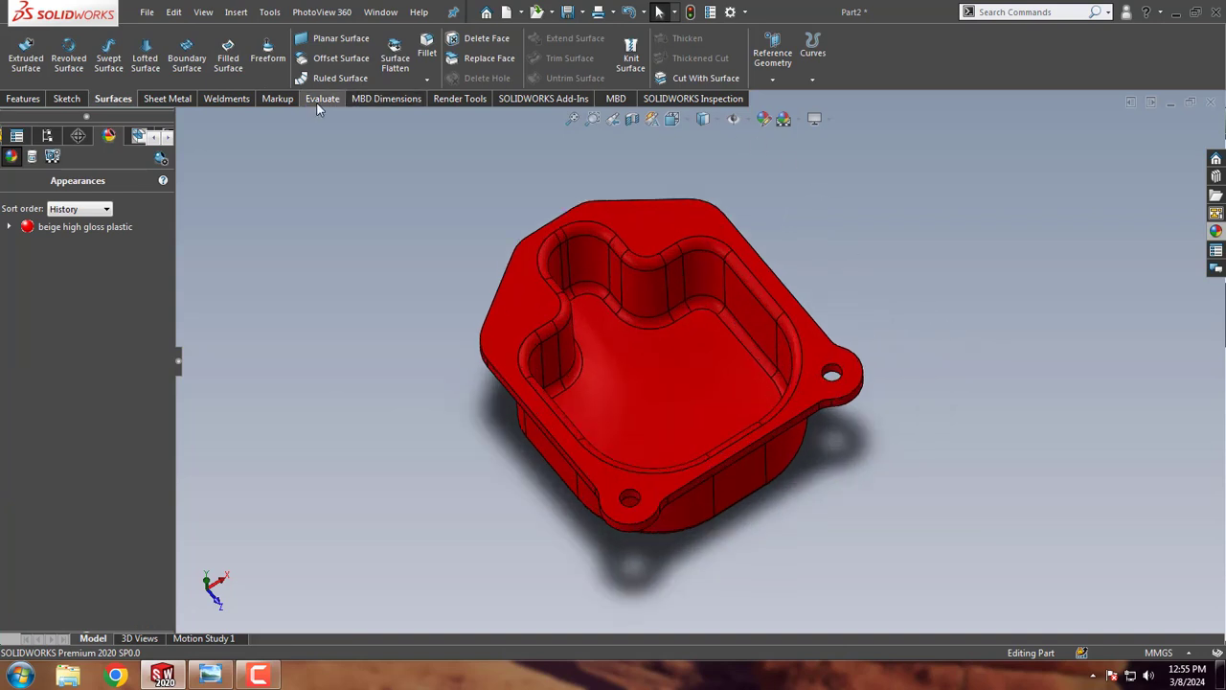
pyautogui.click(461, 99)
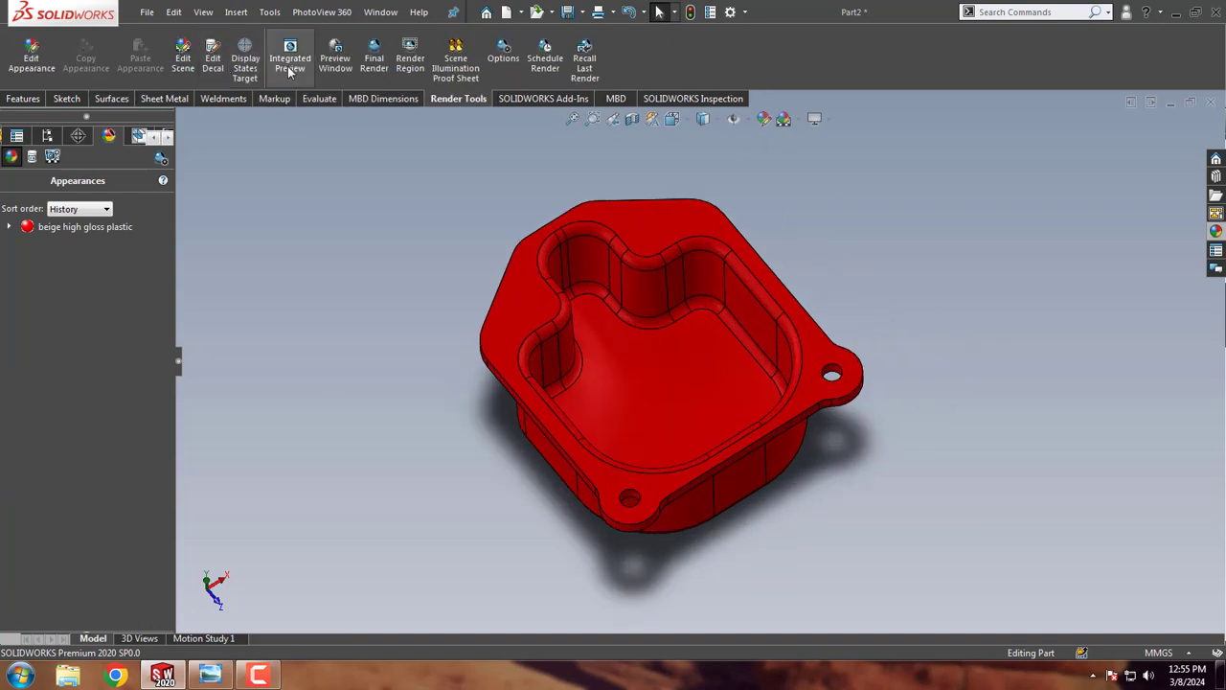
pyautogui.click(290, 71)
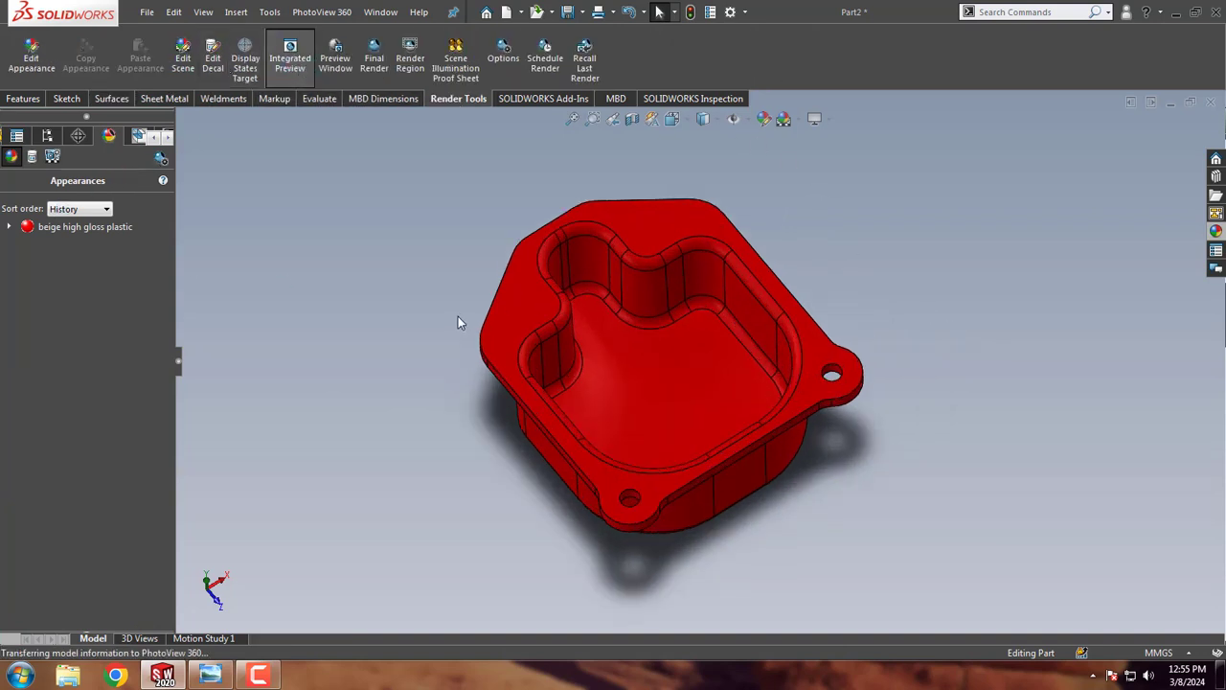
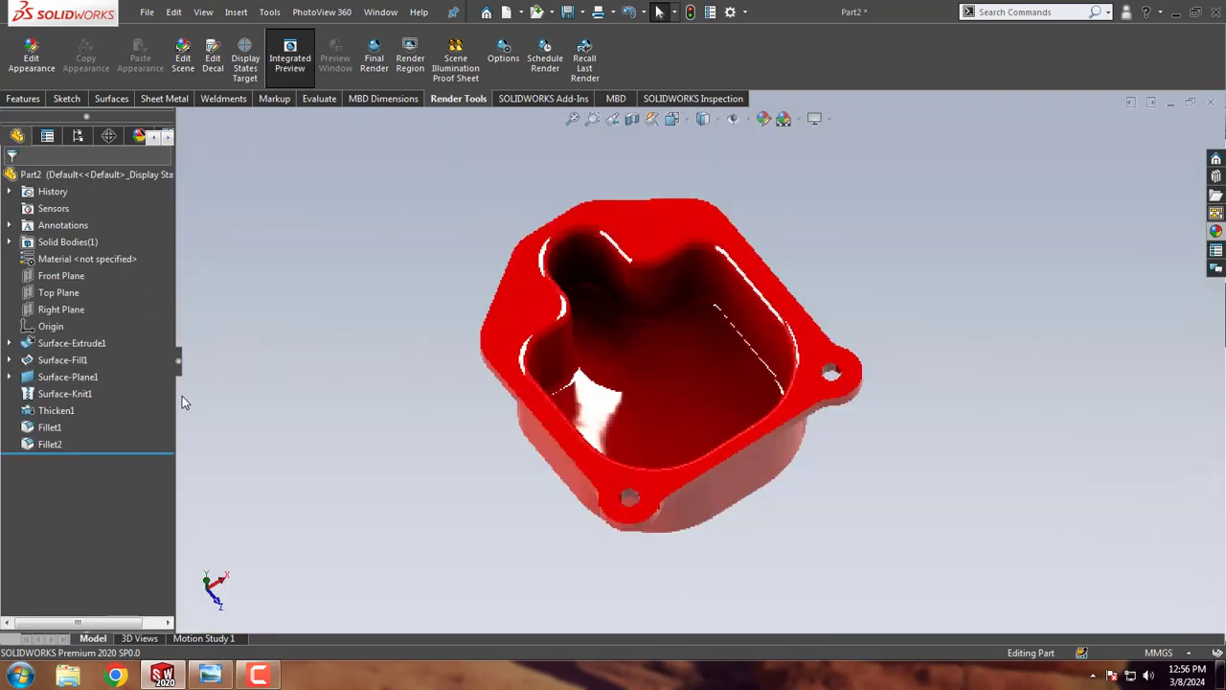
# Step: Expand Surface-Plane1 and call up the options for Sketch5 so the flange sketch can be edited
pyautogui.moveTo(306, 265); pyautogui.dragTo(301, 153, button='middle')
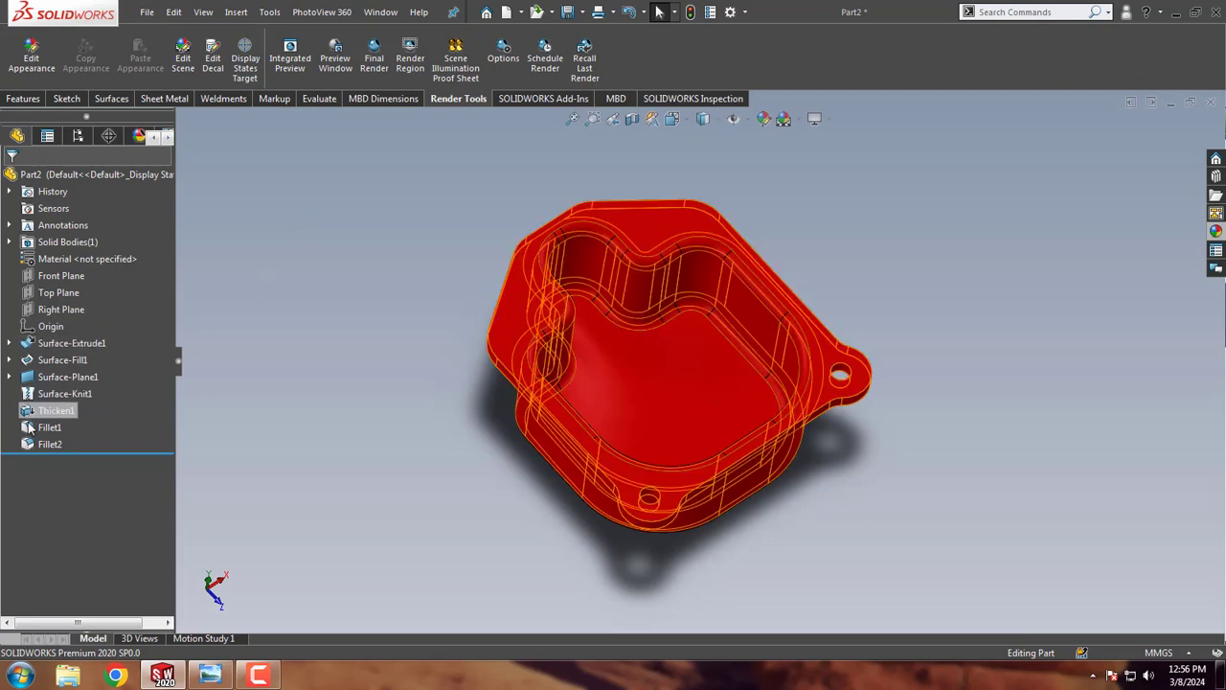
pyautogui.click(8, 376)
pyautogui.rightClick(69, 393)
# Step: Edit Sketch5 and turn the view Normal To the sketch, zoomed in on the flange
pyautogui.click(70, 349)
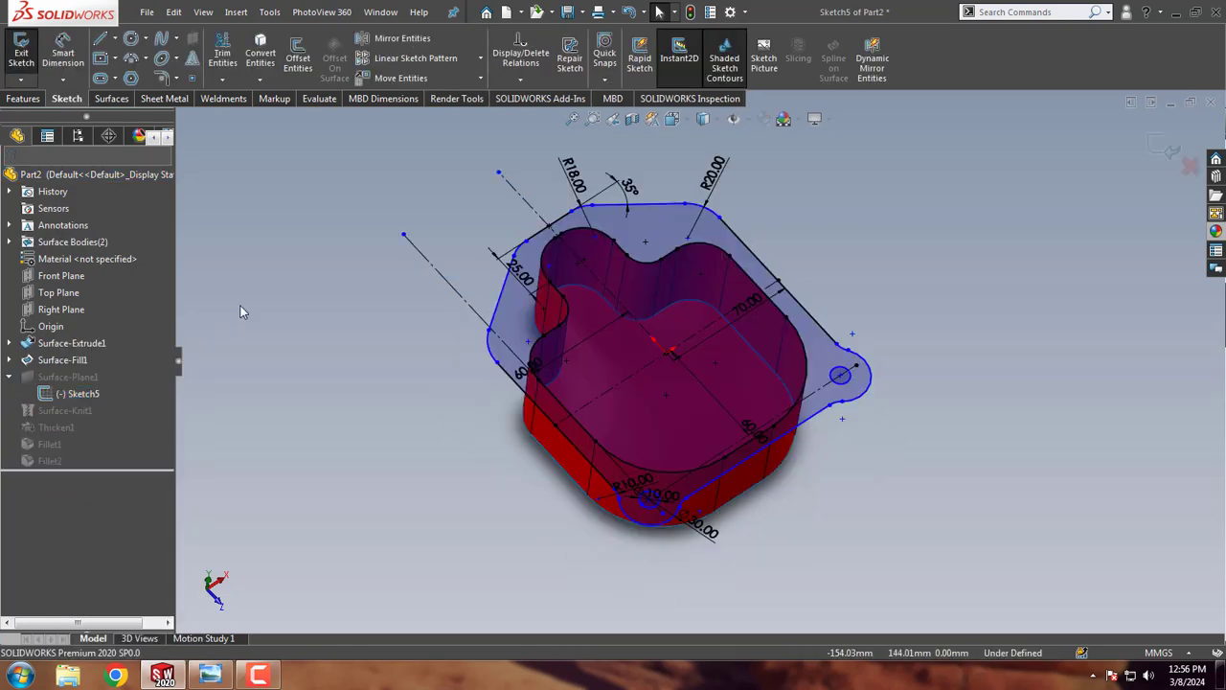
pyautogui.rightClick(72, 394)
pyautogui.click(96, 363)
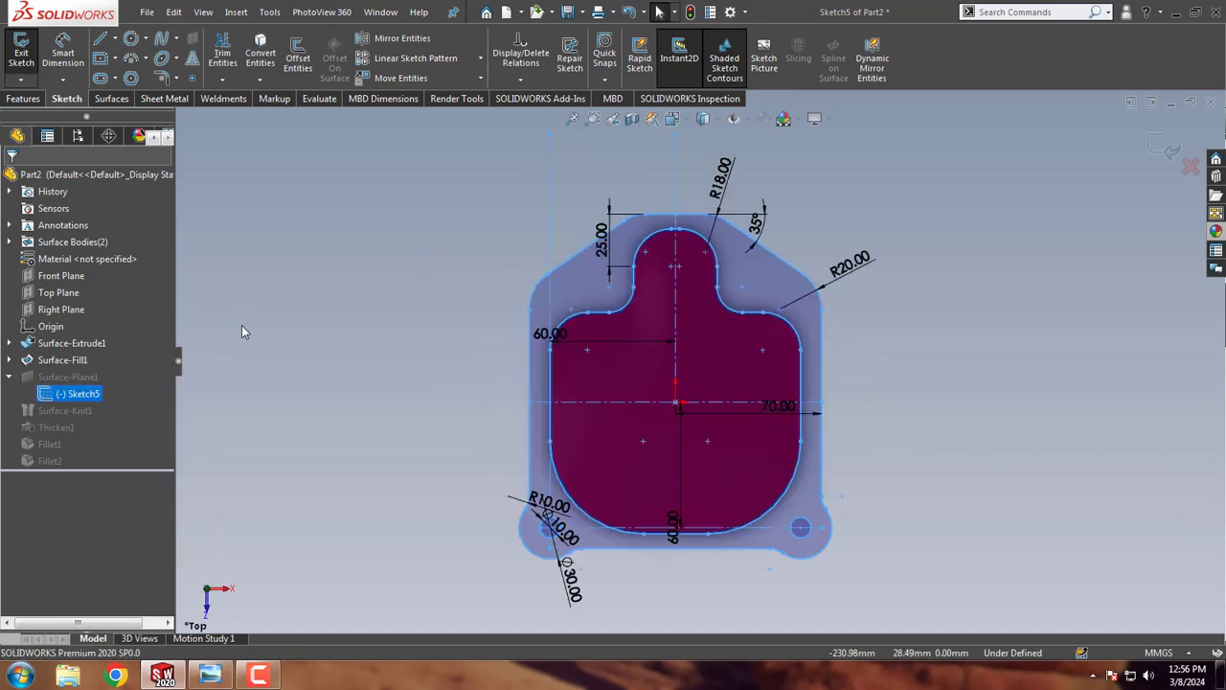
pyautogui.scroll(-2, 671, 220)
pyautogui.scroll(-3, 709, 197)
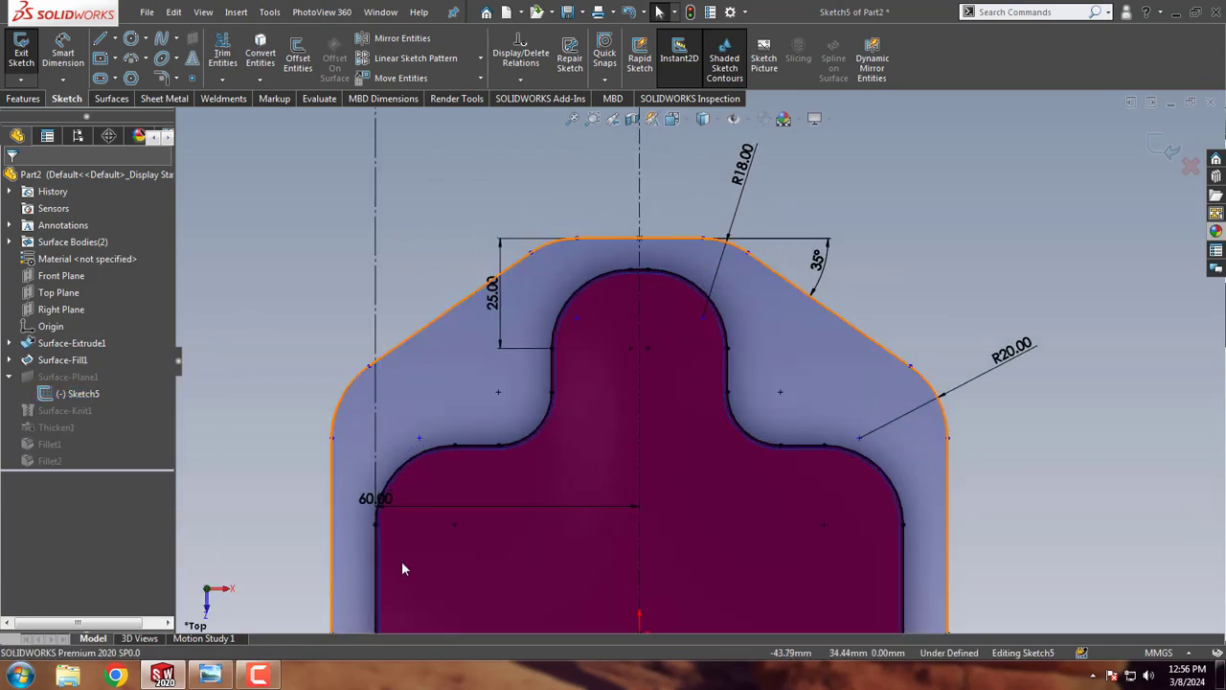
# Step: Check the bolt-hole dimensions on the reference drawing, then put it away
pyautogui.click(212, 676)
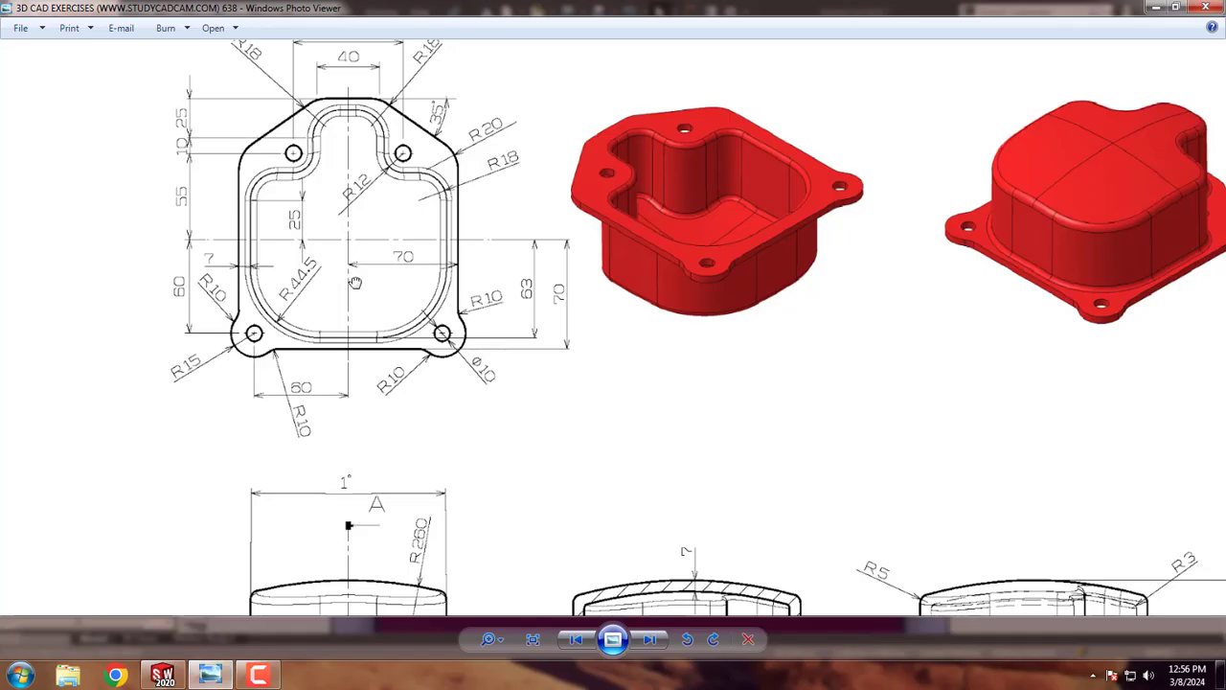
pyautogui.moveTo(354, 283); pyautogui.dragTo(361, 328)
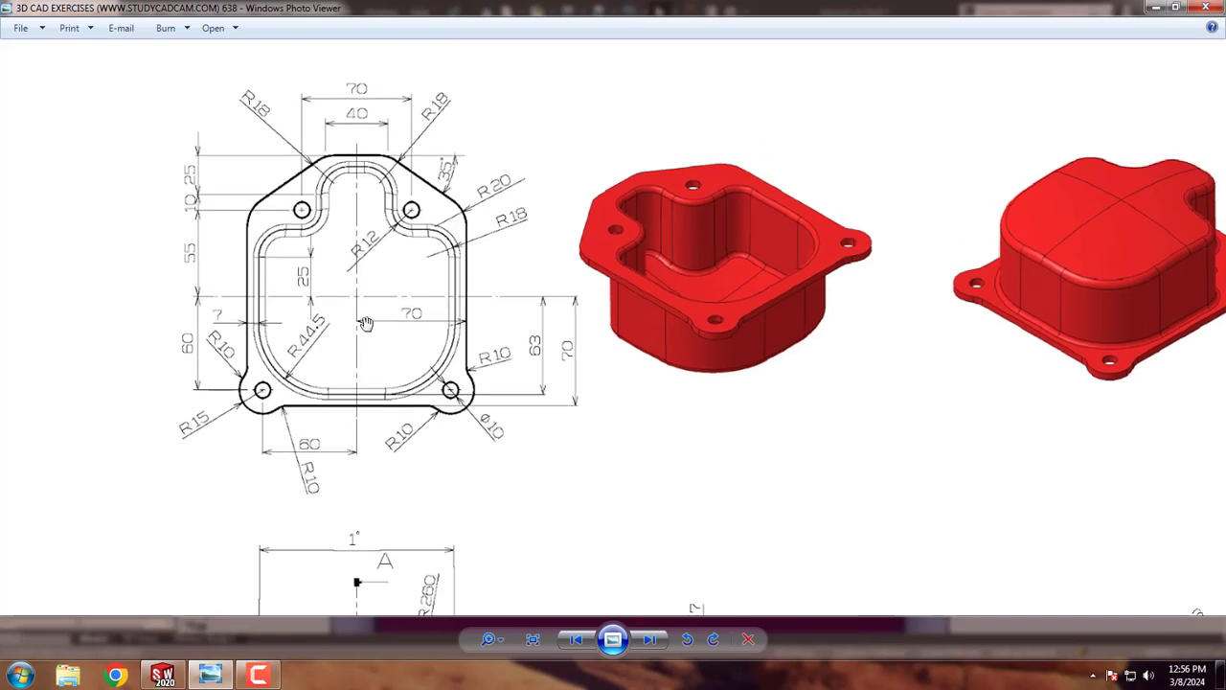
pyautogui.click(1155, 7)
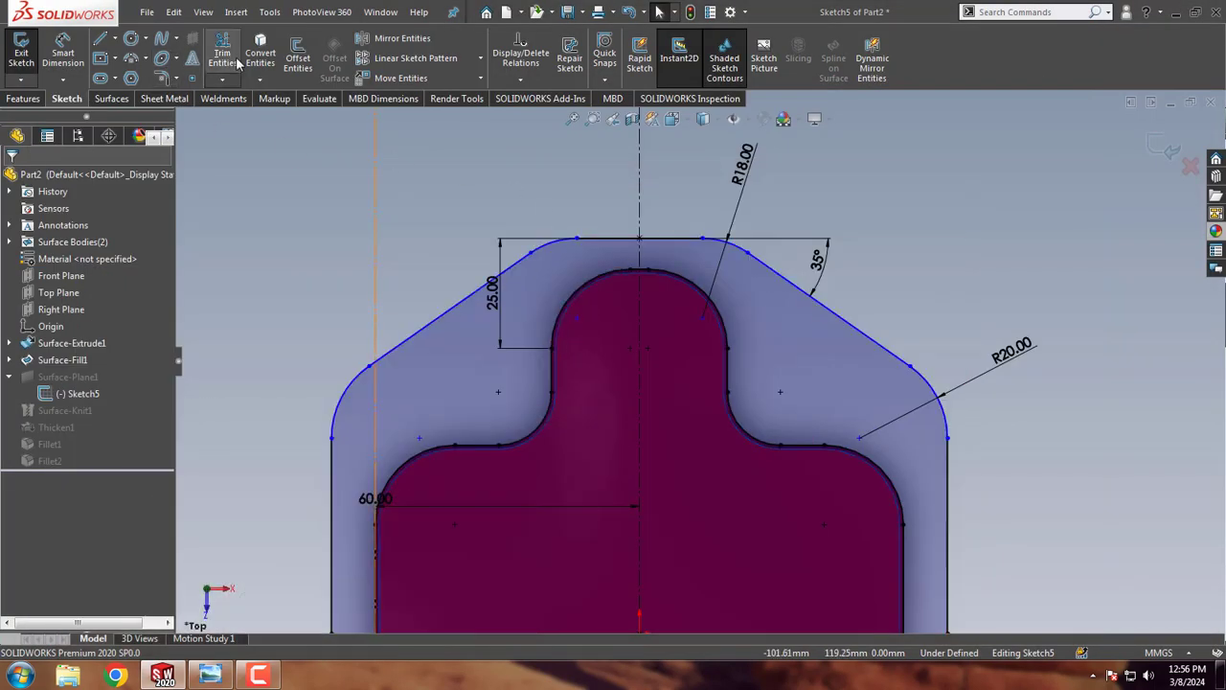
# Step: Offset the vertical centerline 35 mm bi-directionally, checking the reference drawing afterward
pyautogui.click(298, 57)
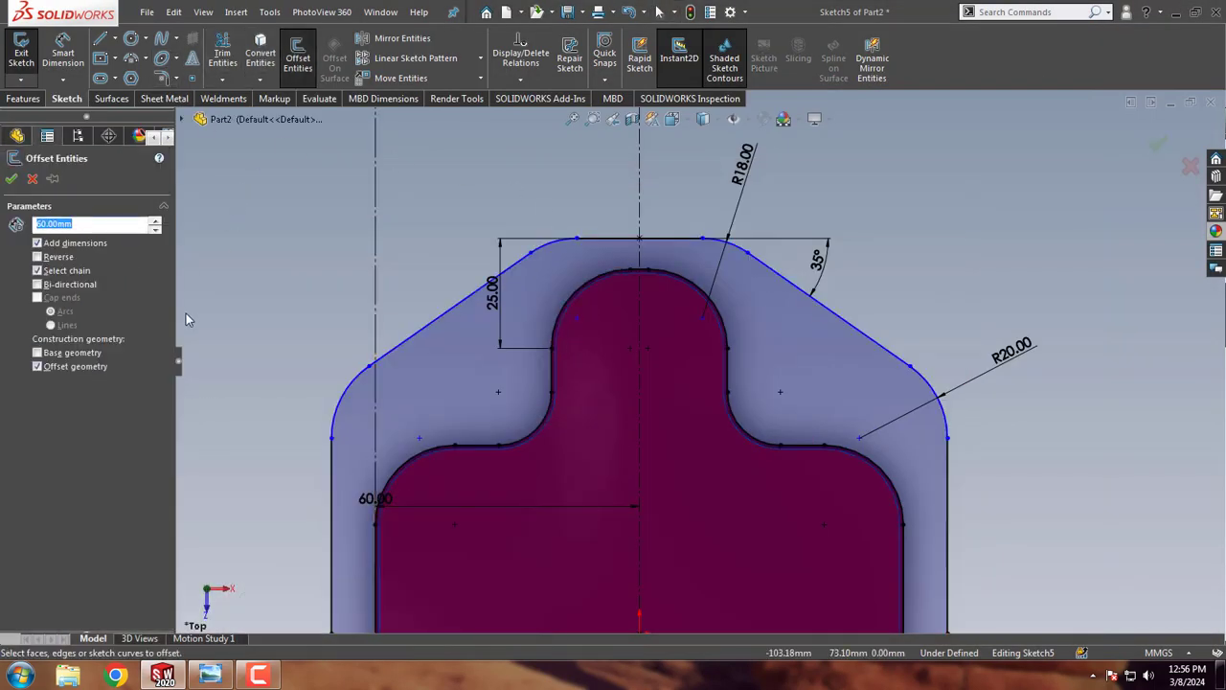
pyautogui.write('35')
pyautogui.press('Return')
pyautogui.click(67, 284)
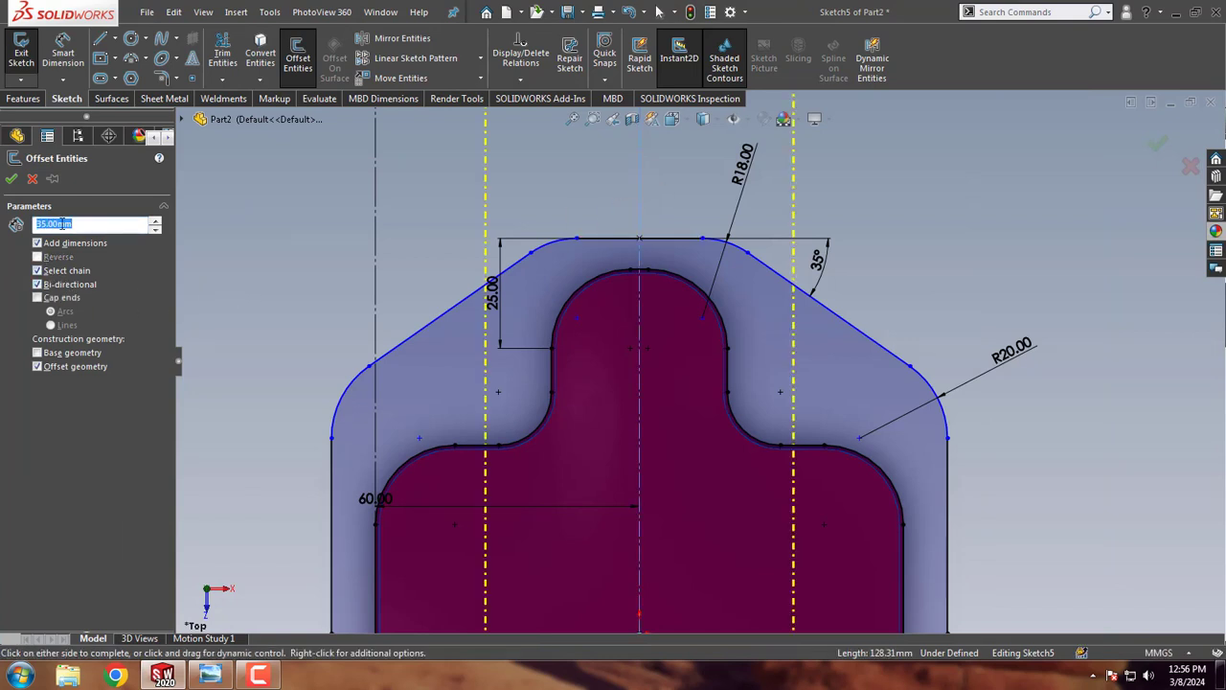
pyautogui.click(13, 179)
pyautogui.click(209, 676)
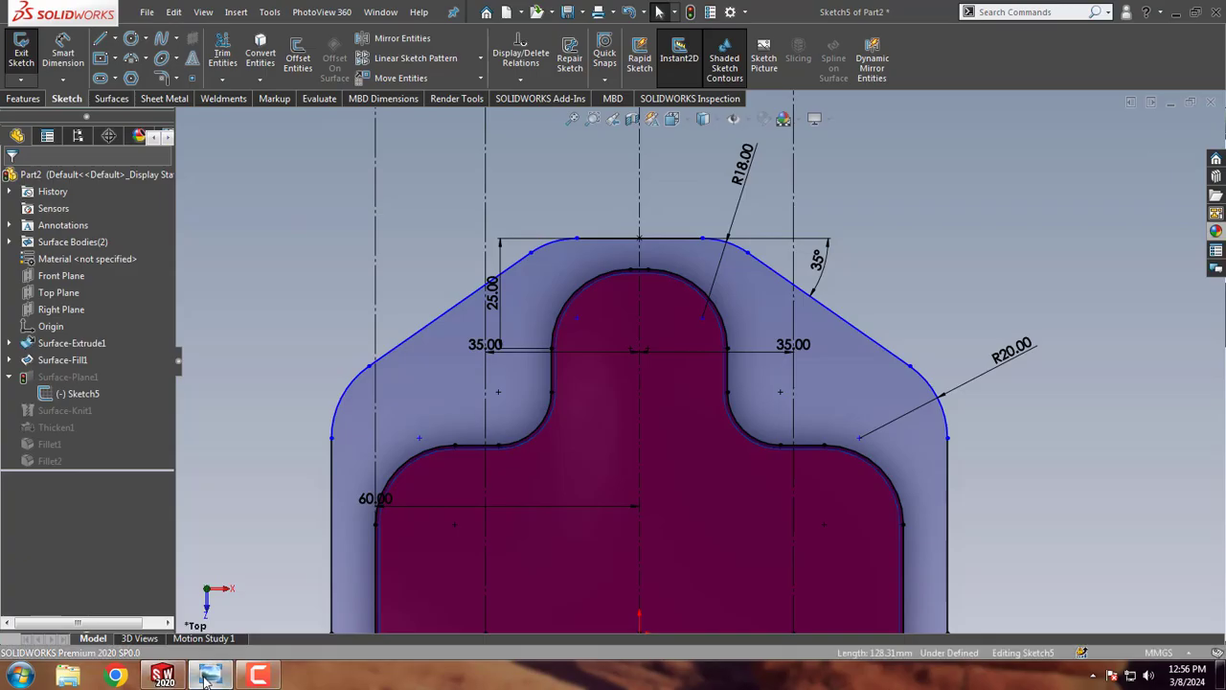
pyautogui.click(206, 676)
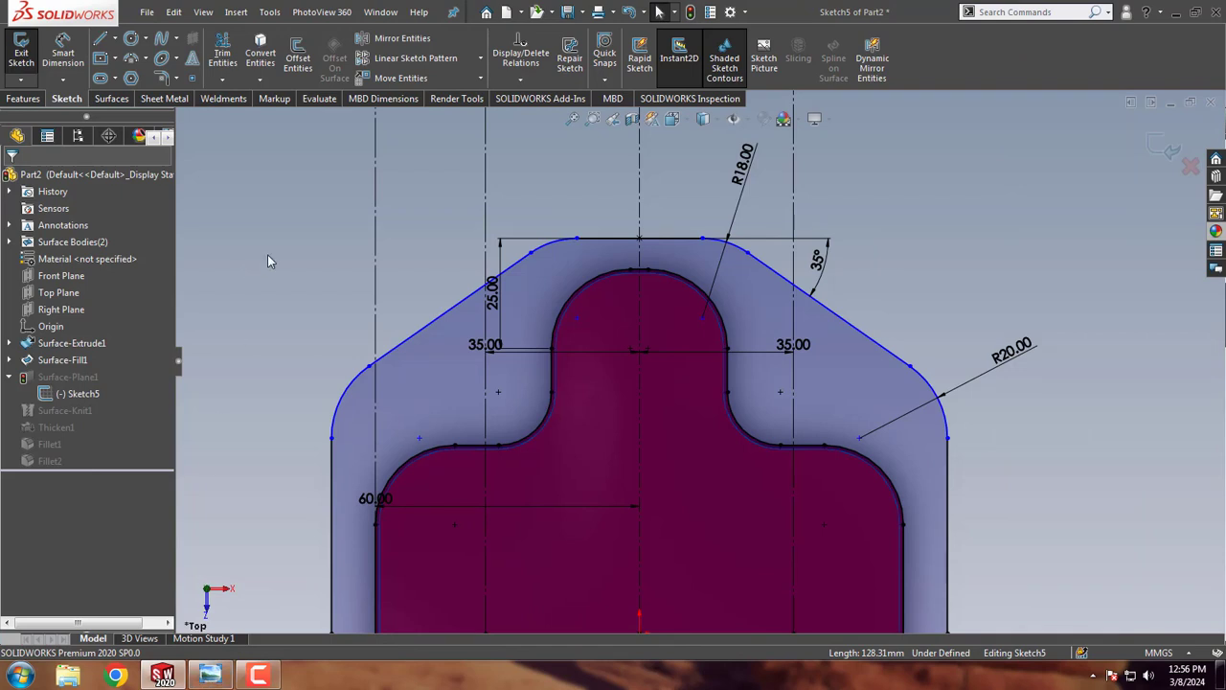
# Step: Draw a horizontal centerline from the neck toward the left flange
pyautogui.click(436, 318)
pyautogui.click(114, 38)
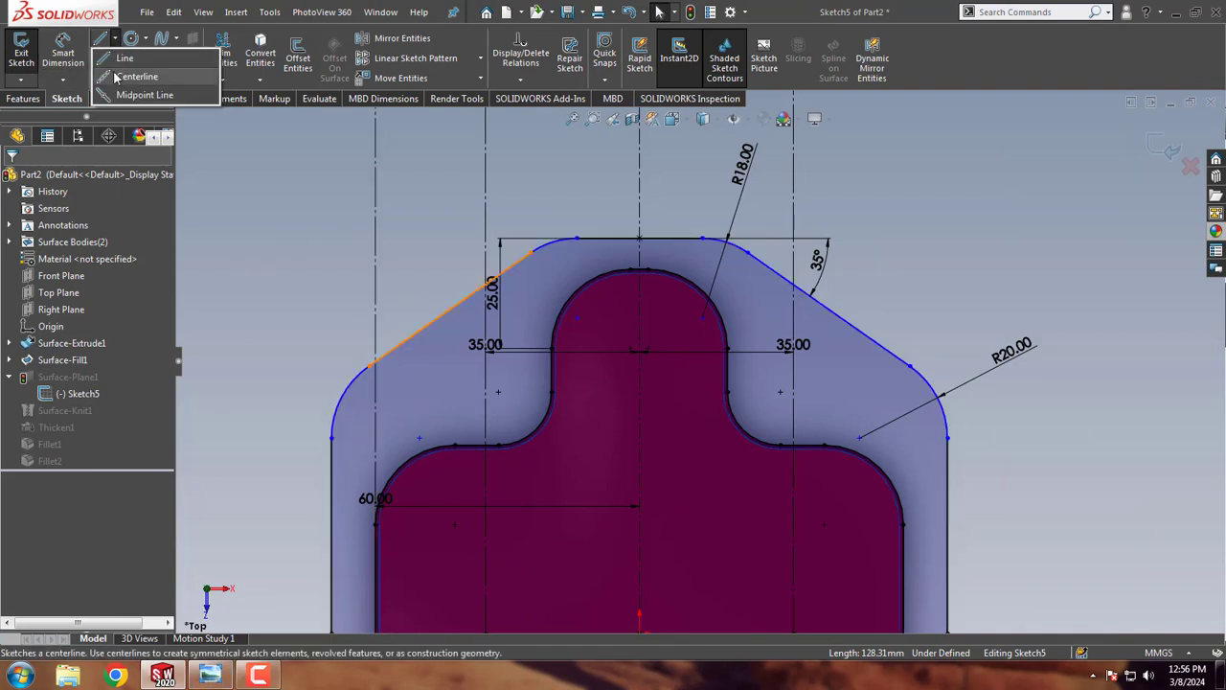
pyautogui.click(114, 76)
pyautogui.click(550, 349)
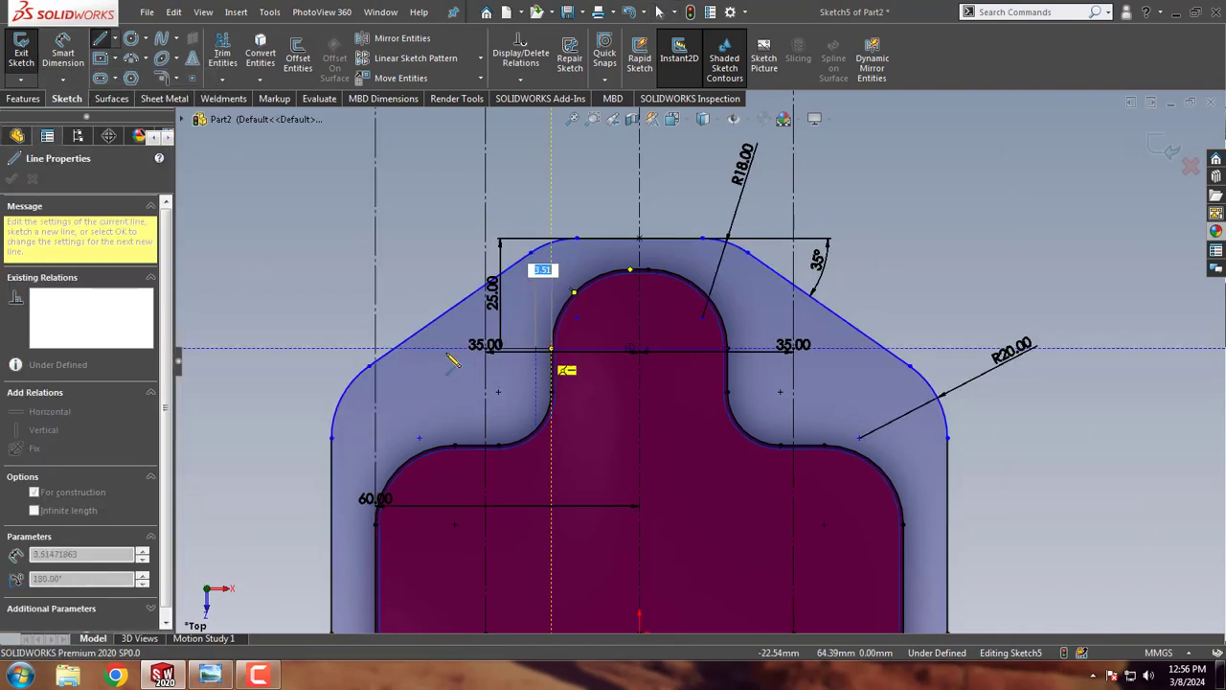
pyautogui.click(441, 348)
pyautogui.press('Escape')
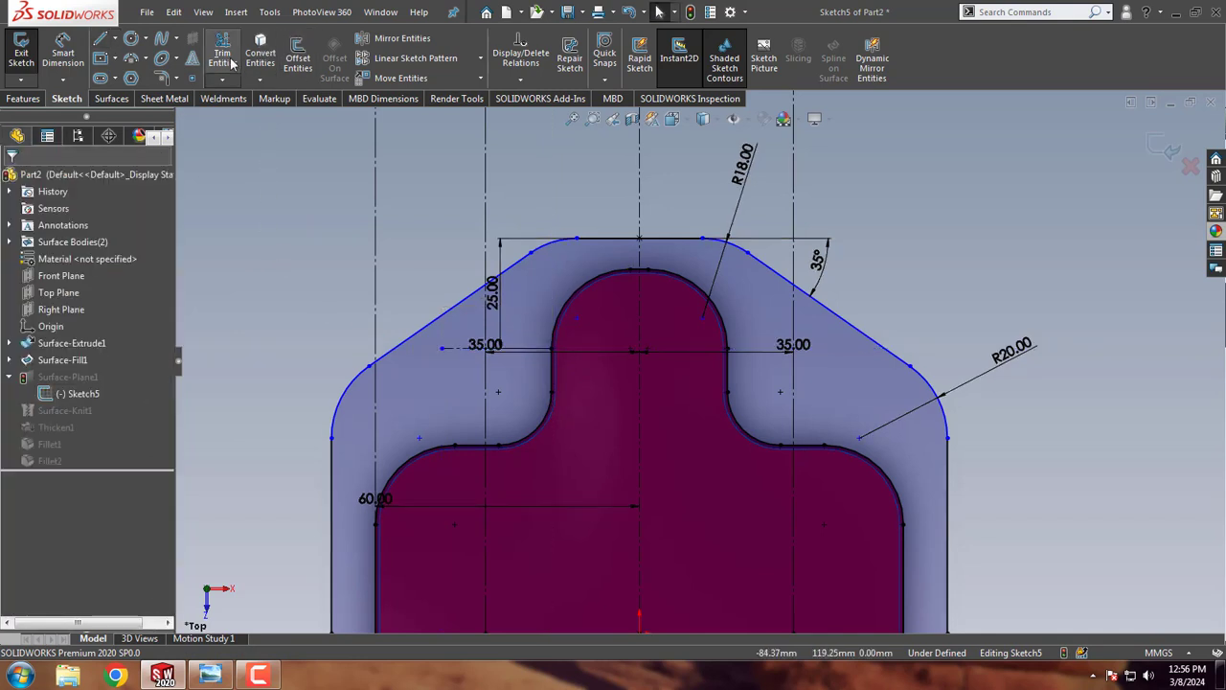
# Step: Offset the horizontal centerline 10 mm to one side, reversed below it
pyautogui.click(297, 55)
pyautogui.write('10')
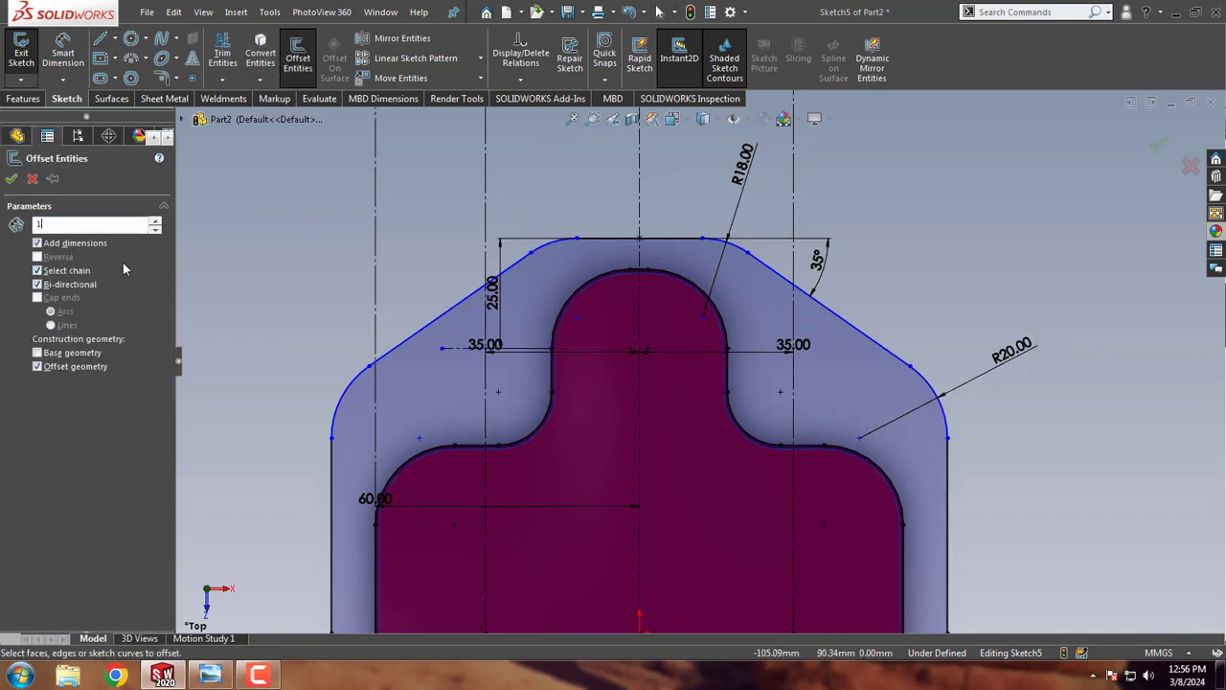
pyautogui.press('Return')
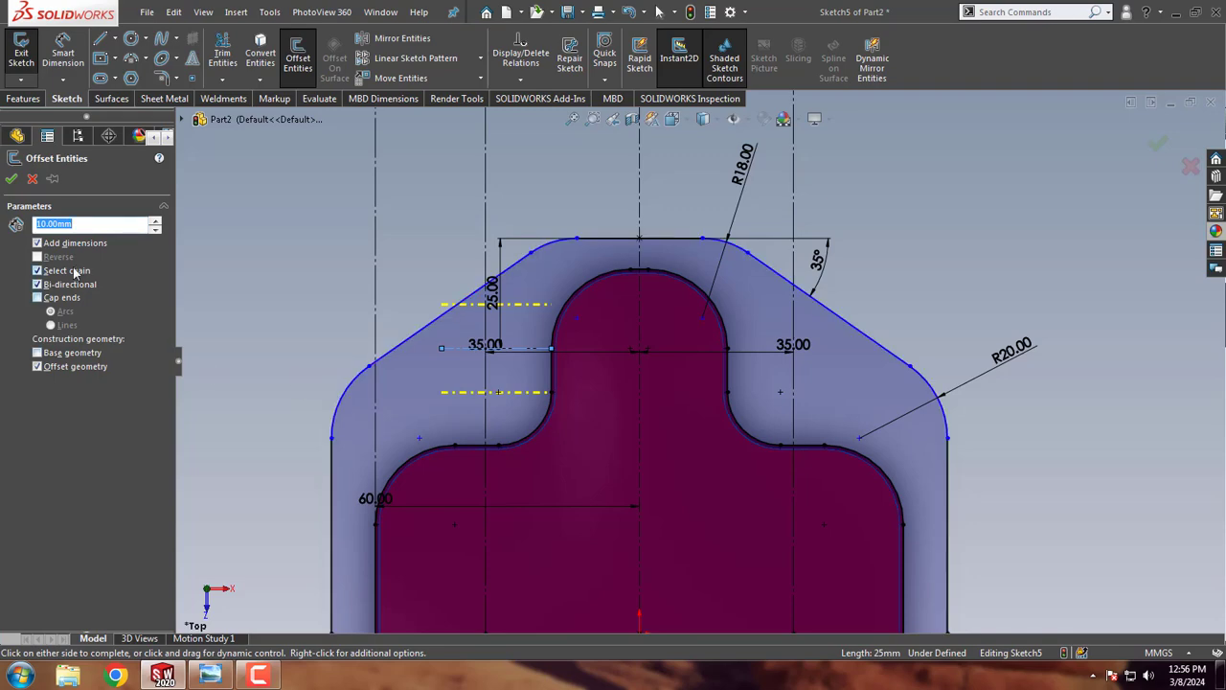
pyautogui.click(58, 286)
pyautogui.click(39, 256)
pyautogui.click(14, 179)
pyautogui.scroll(-2, 451, 400)
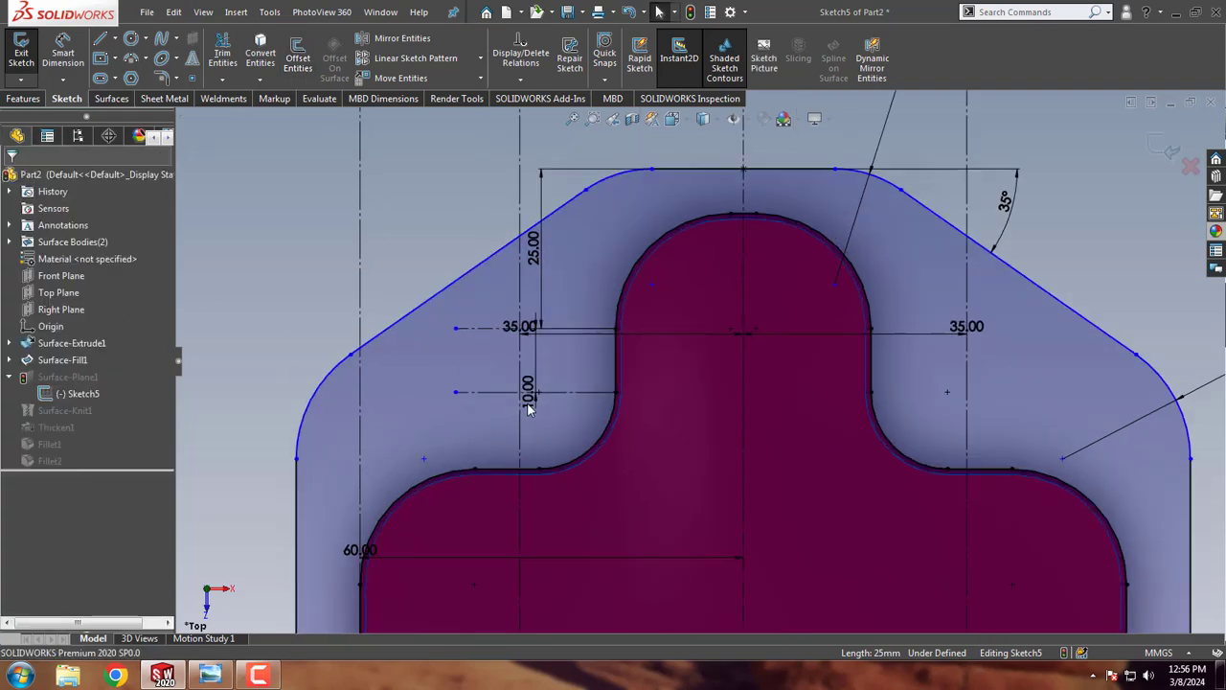
pyautogui.scroll(-3, 452, 400)
# Step: Draw a 10 mm diameter hole circle at the upper-left line intersection
pyautogui.click(131, 38)
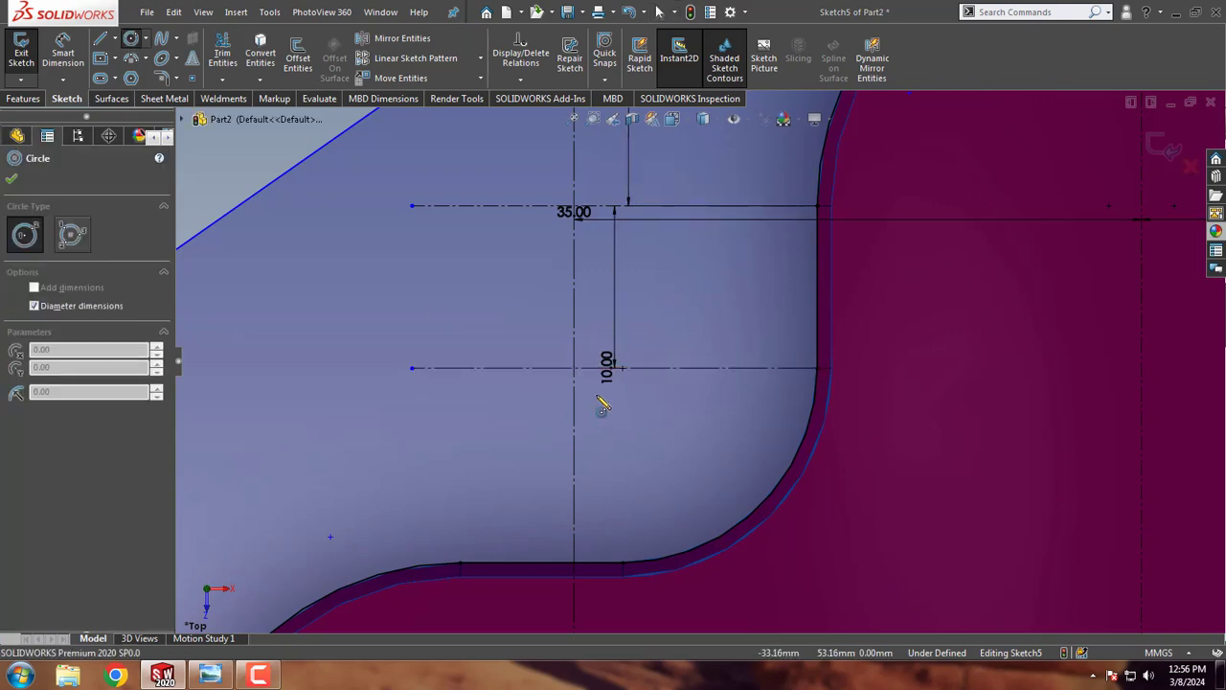
pyautogui.click(575, 367)
pyautogui.write('10')
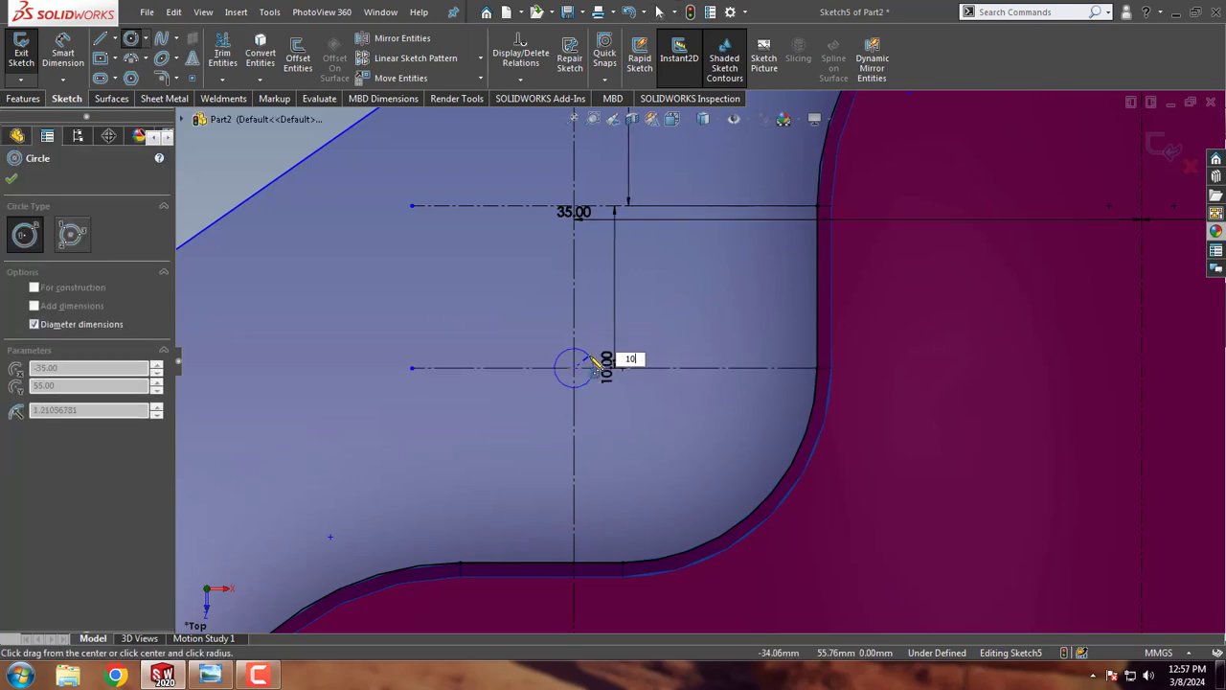
pyautogui.press('Return')
pyautogui.scroll(2, 649, 358)
pyautogui.rightClick(382, 229)
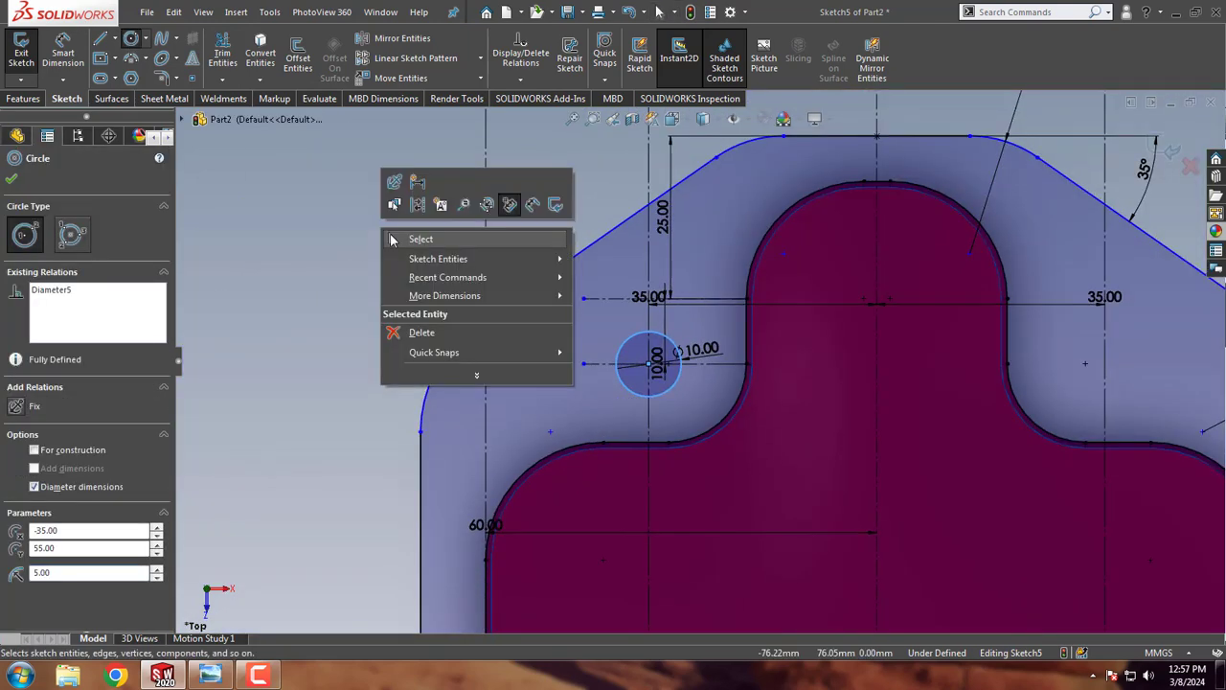
pyautogui.click(426, 238)
# Step: Mirror the hole circle about the vertical centerline to the right flange
pyautogui.click(628, 347)
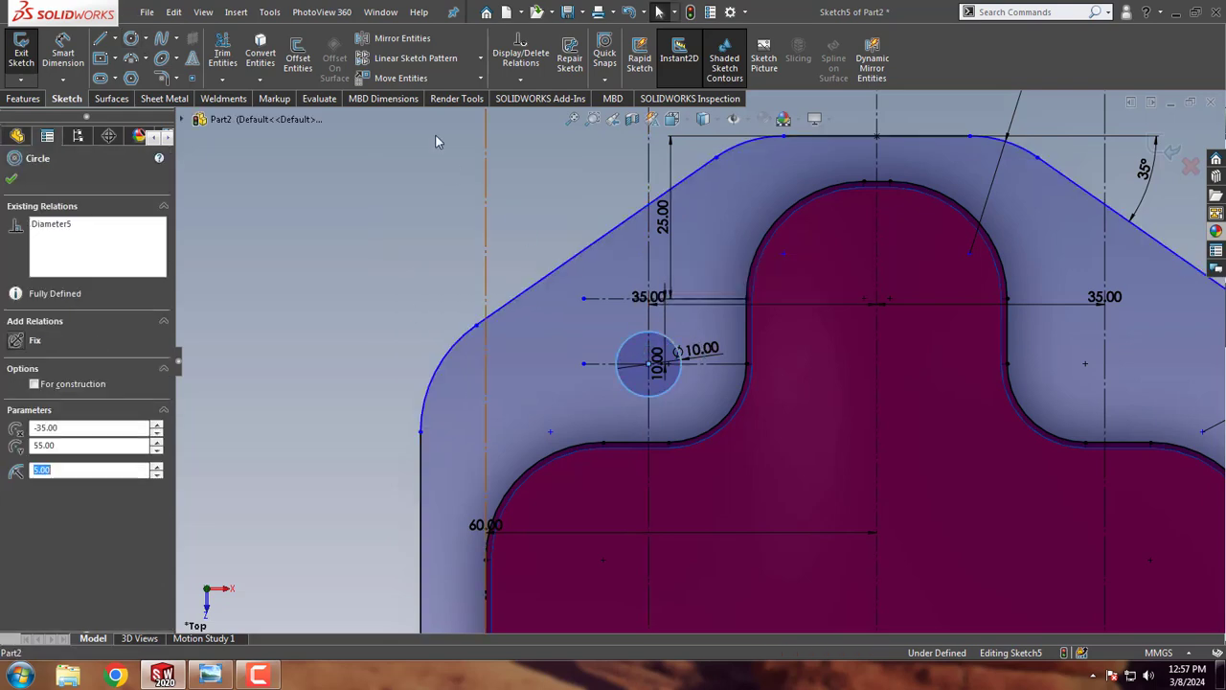
pyautogui.click(399, 41)
pyautogui.click(52, 369)
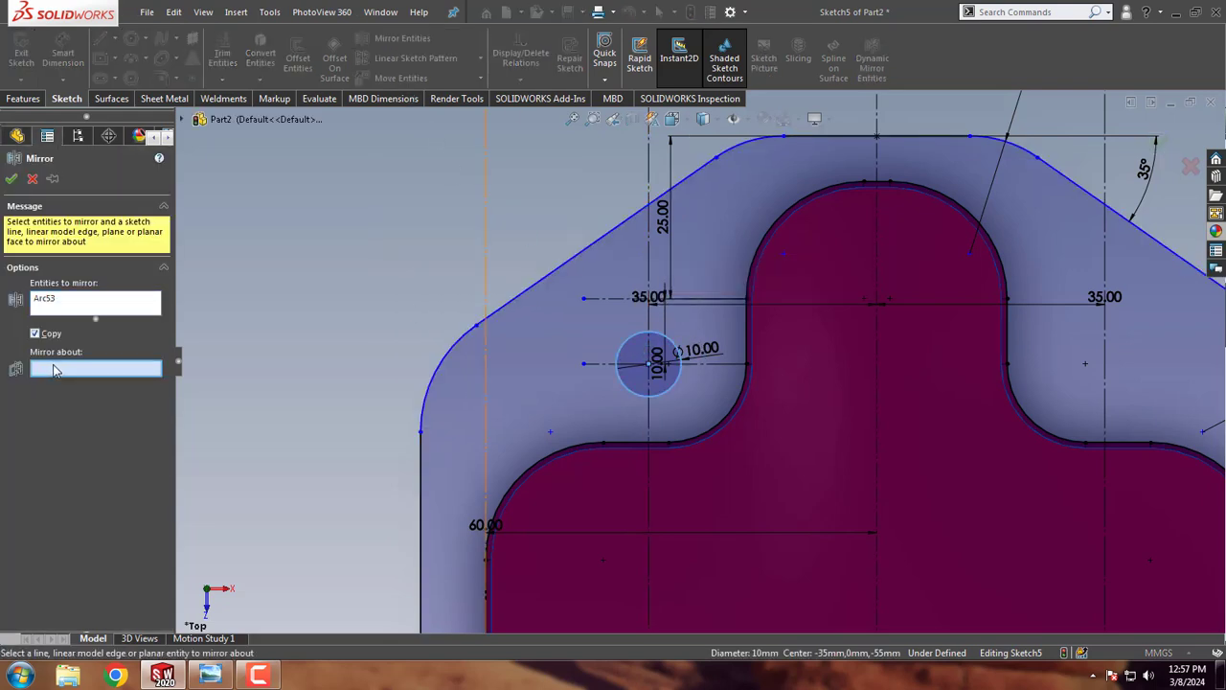
pyautogui.click(876, 161)
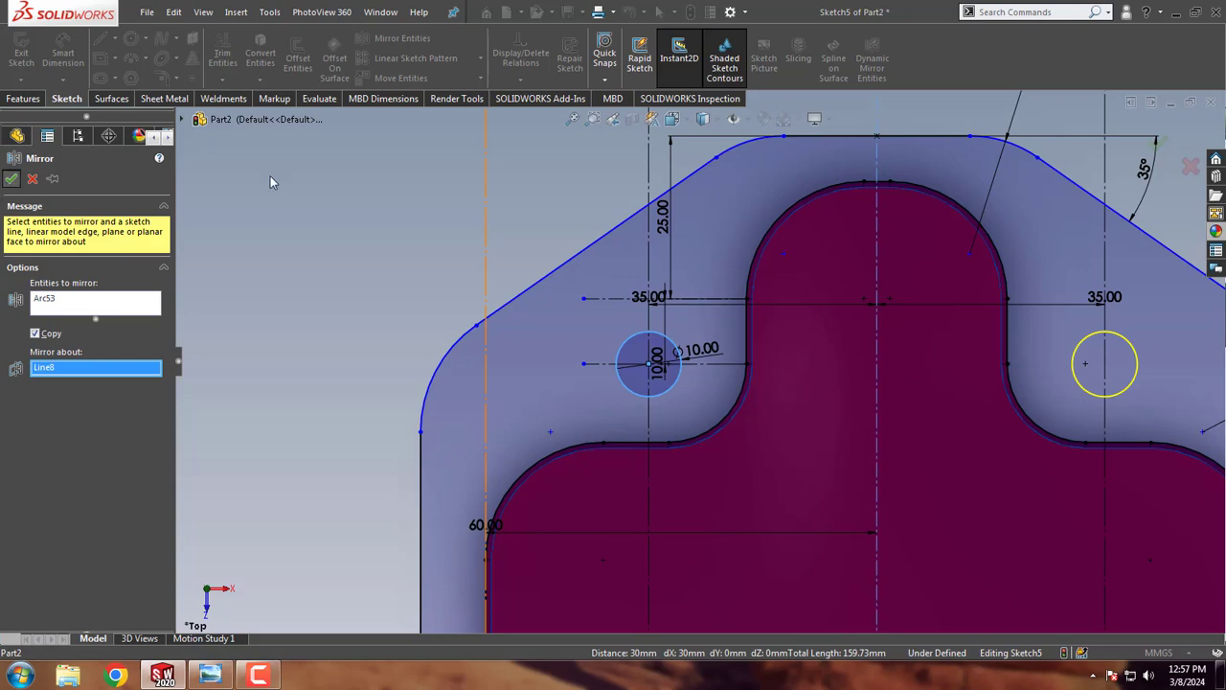
pyautogui.press('Return')
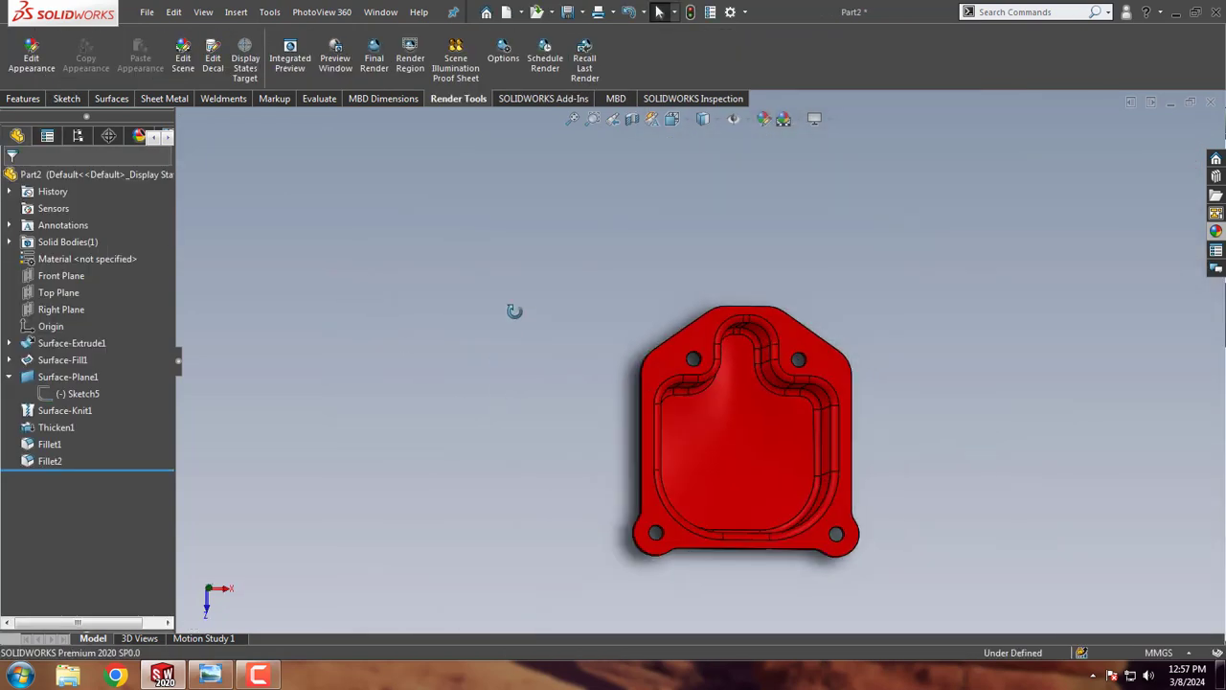
# Step: Orbit the red four-hole cover to an isometric angle and turn on Integrated Preview rendering
pyautogui.moveTo(515, 310)
pyautogui.mouseDown(button='middle')
pyautogui.moveTo(654, 306)
pyautogui.moveTo(526, 320)
pyautogui.moveTo(568, 339)
pyautogui.moveTo(595, 444)
pyautogui.mouseUp(button='middle')
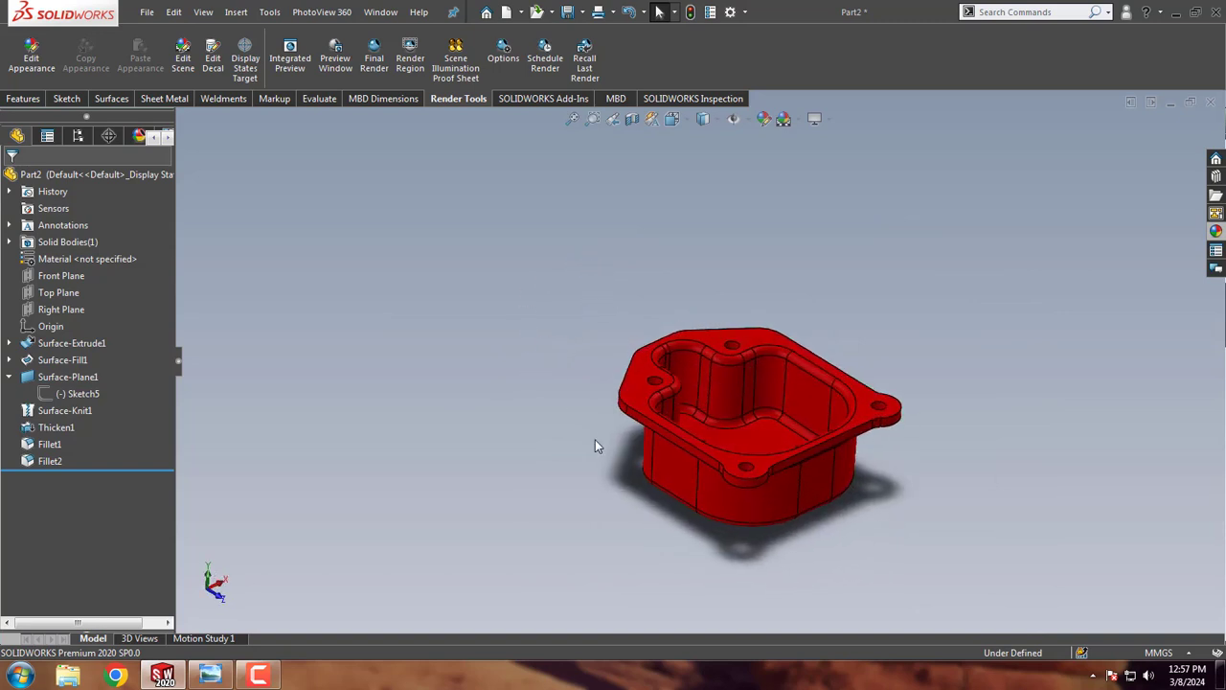
pyautogui.scroll(-2, 799, 417)
pyautogui.scroll(-5, 767, 310)
pyautogui.click(290, 60)
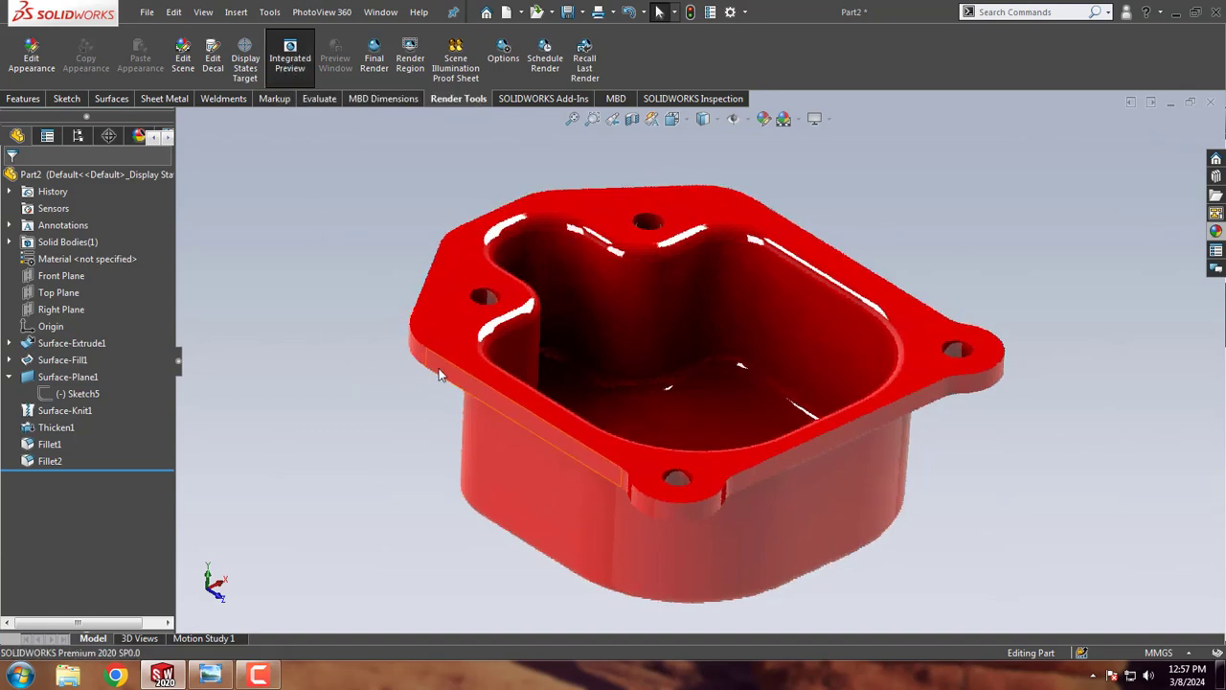
pyautogui.moveTo(1020, 371); pyautogui.dragTo(899, 366, button='middle')
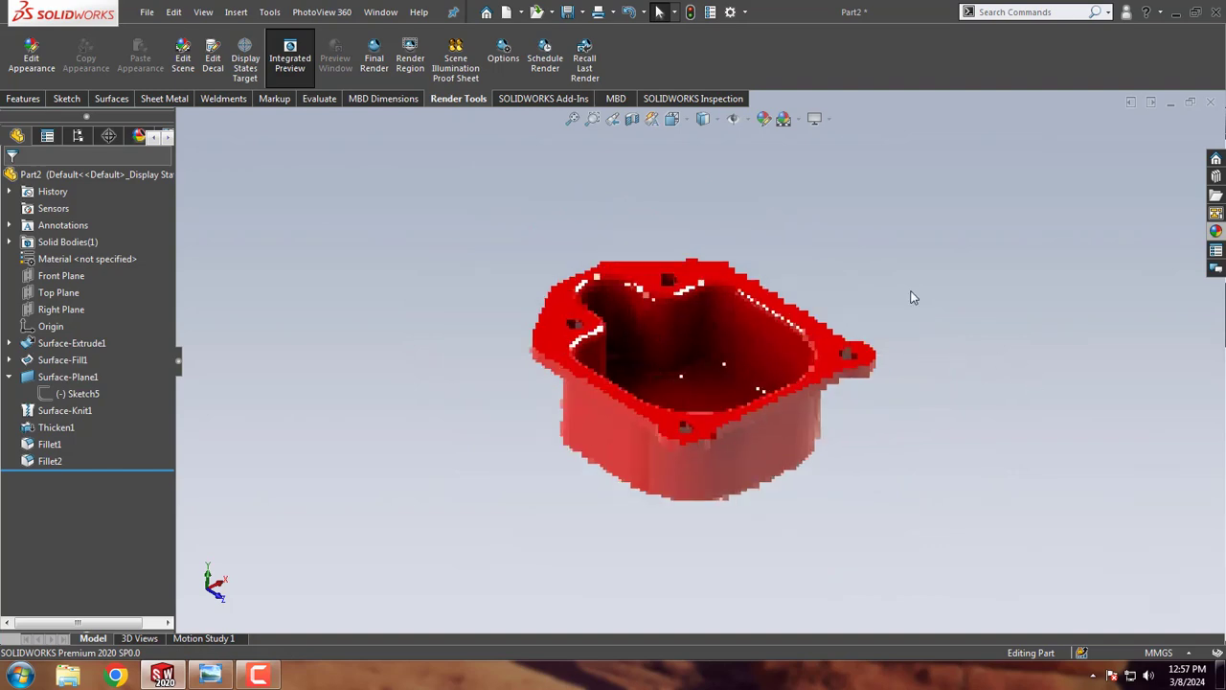